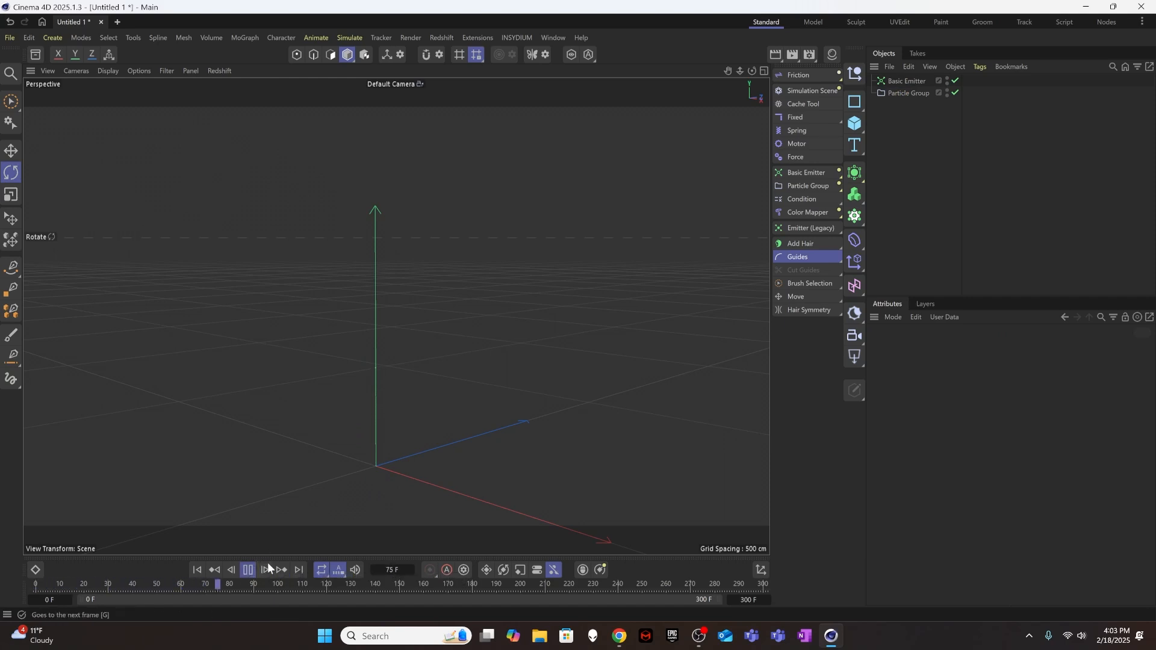
Stop the playback and add a Turbulence force with strength 10 cm and scale 10 %.
click(247, 570)
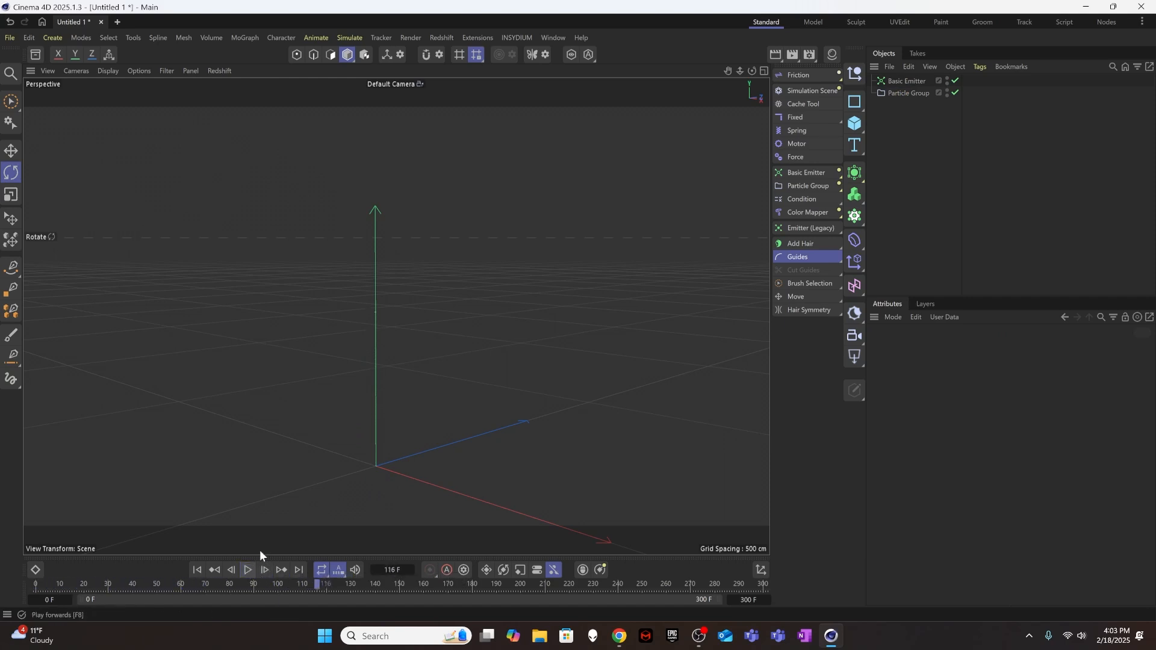
click(902, 80)
click(895, 132)
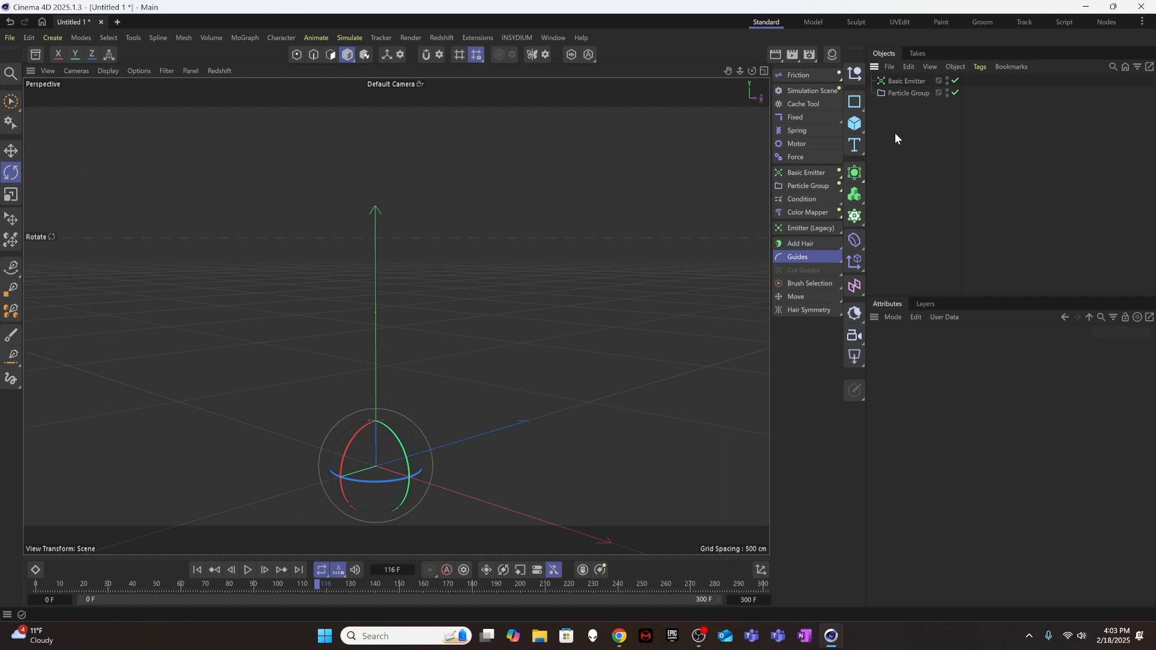
click(816, 75)
click(879, 183)
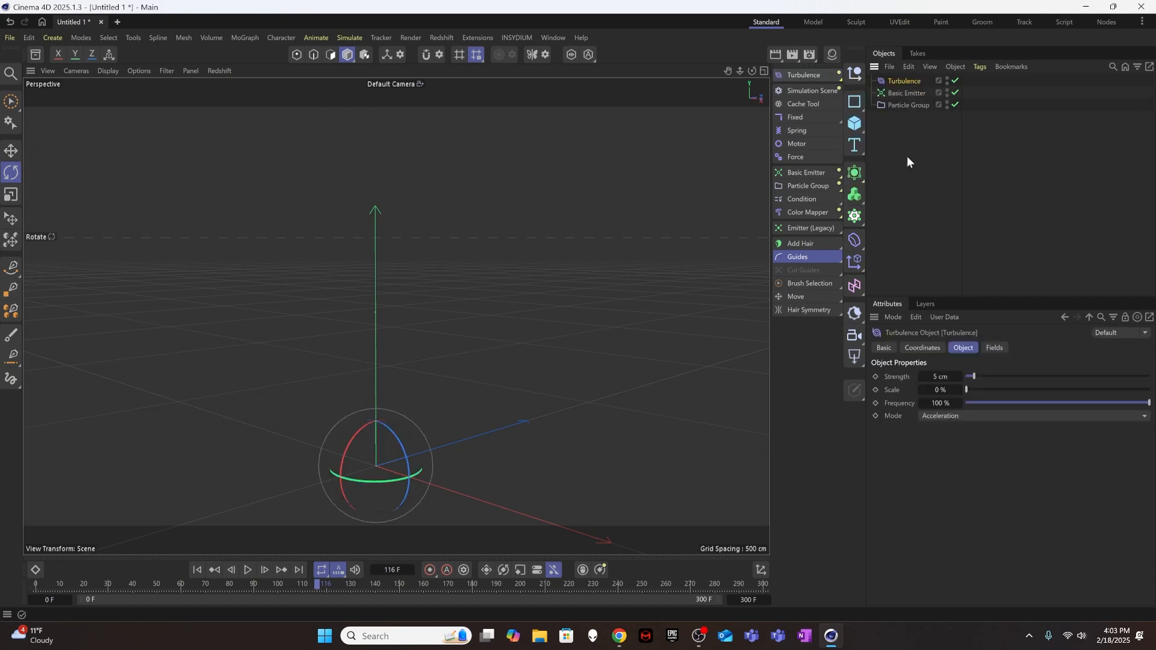
text(10)
key(Tab)
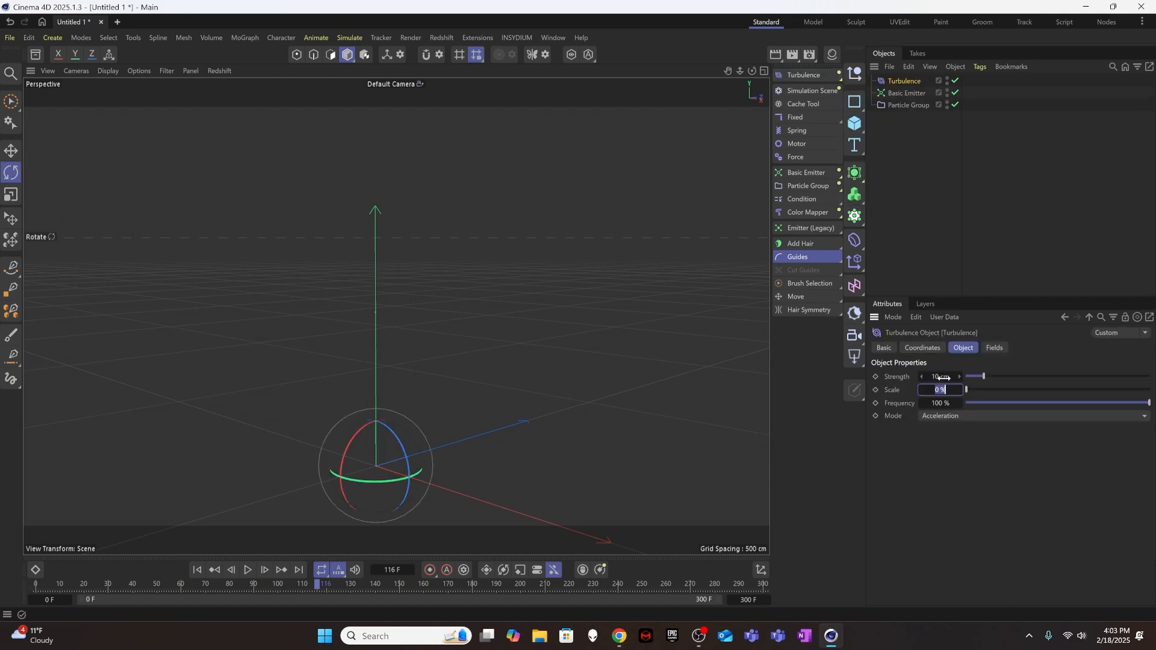
text(10)
key(Return)
Play the simulation from the first frame to review the turbulence's effect on the particle.
click(198, 570)
click(248, 570)
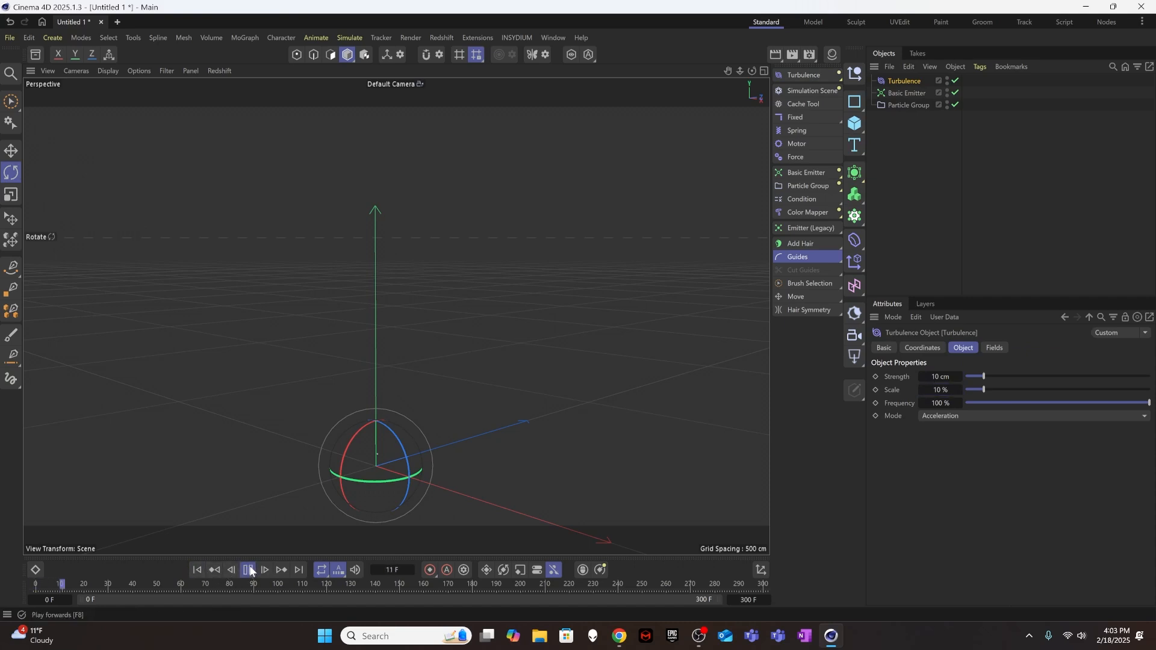
click(248, 570)
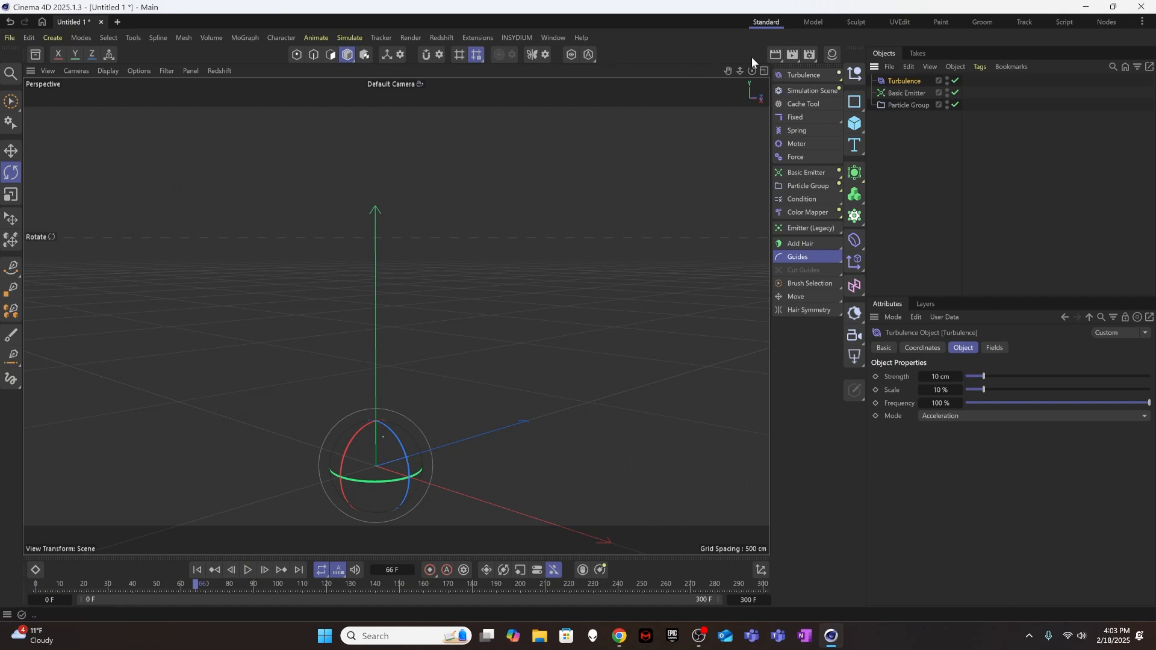
Add a Gravity force with a negative acceleration and place Turbulence above it in the object list.
click(797, 79)
click(883, 157)
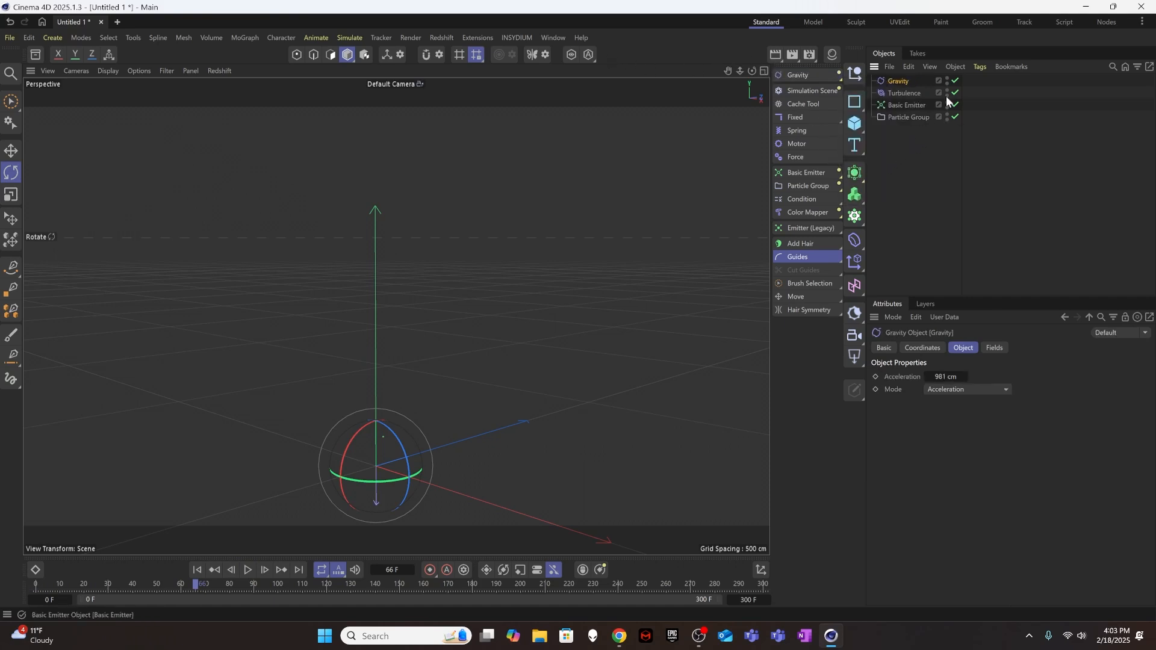
click(952, 377)
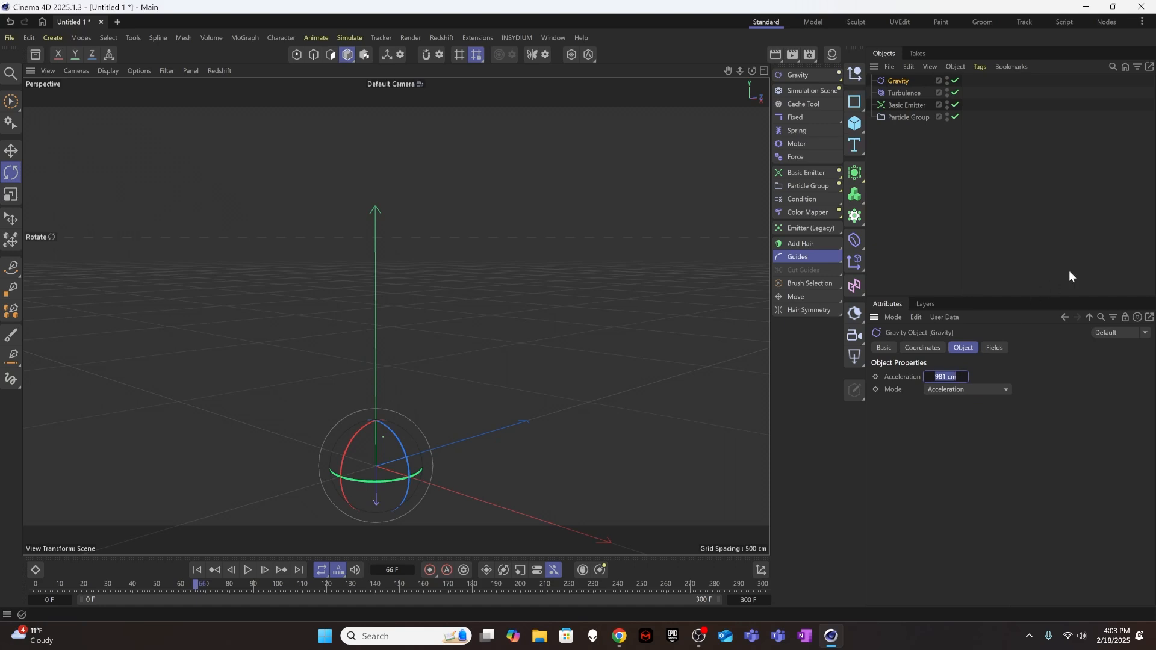
text(-50)
click(984, 145)
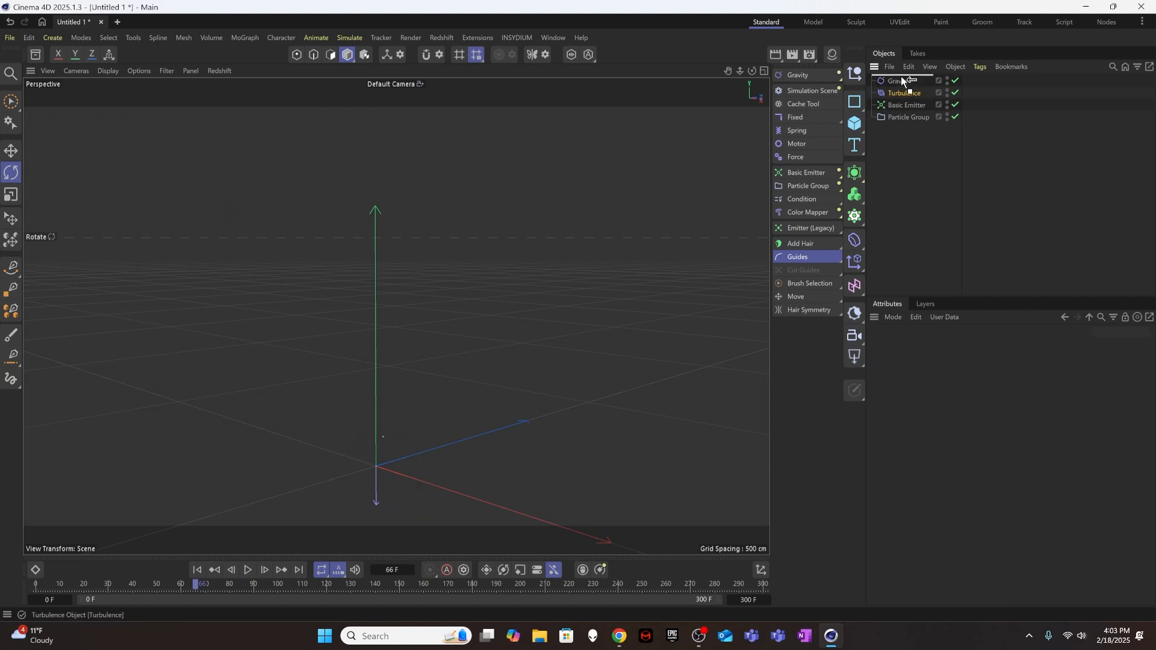
drag(902, 78, 902, 79)
click(902, 95)
click(908, 148)
Replay the simulation from the start to check the particle's motion under turbulence and gravity.
click(198, 570)
click(247, 570)
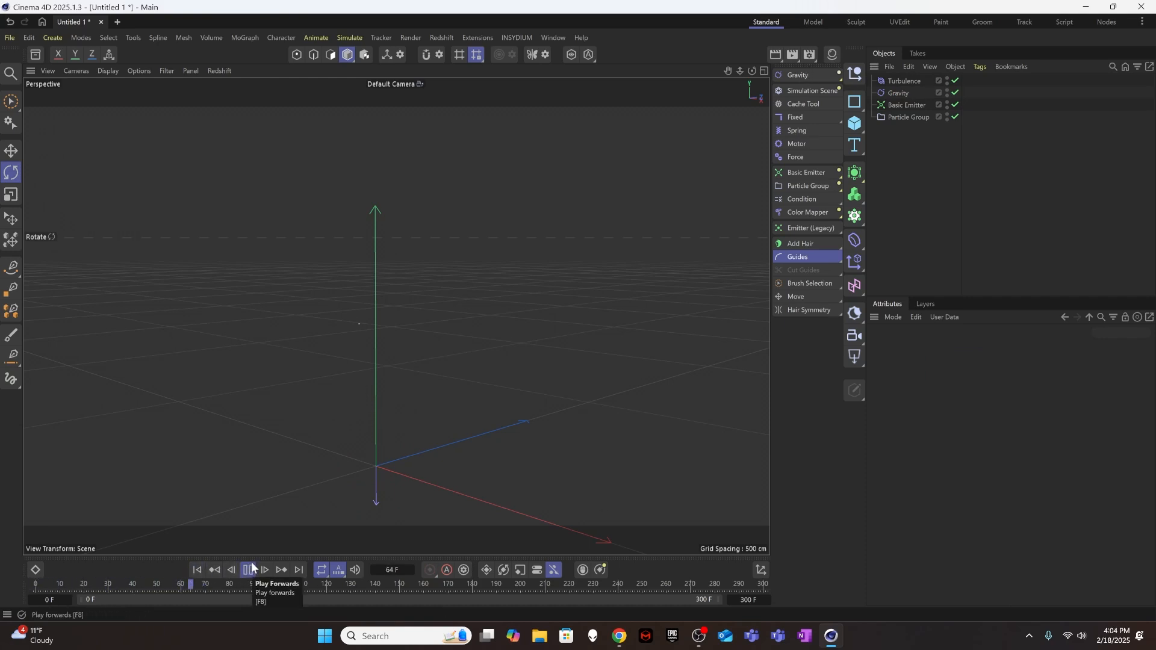
click(198, 570)
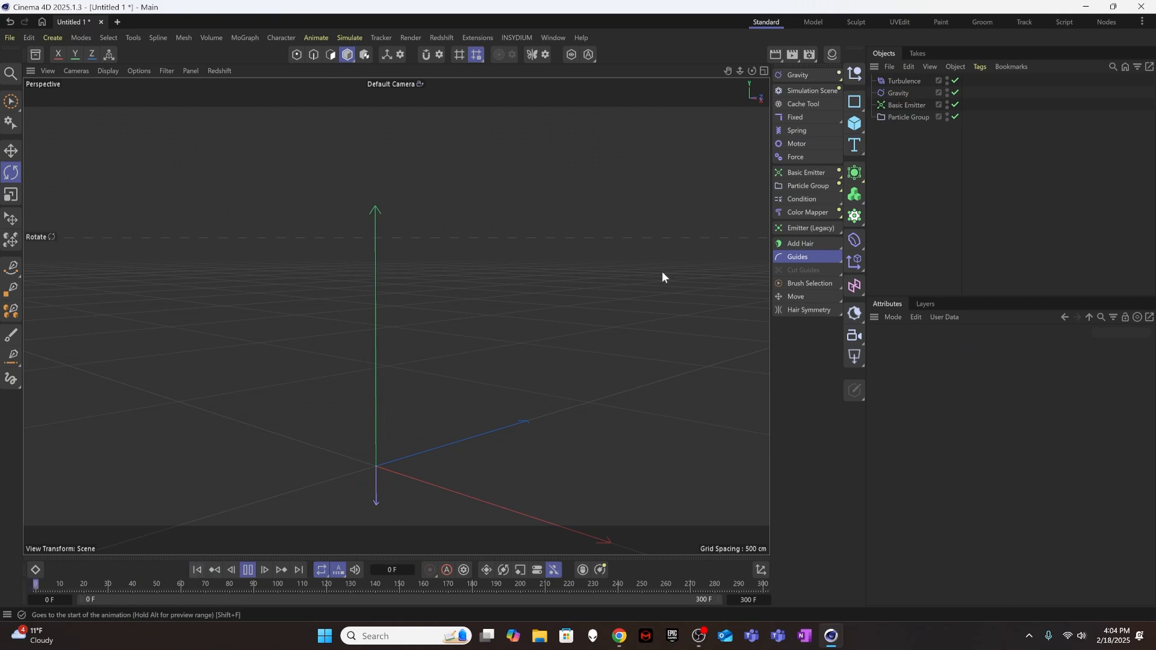
Add a Friction force and place it below Gravity in the object list.
click(813, 77)
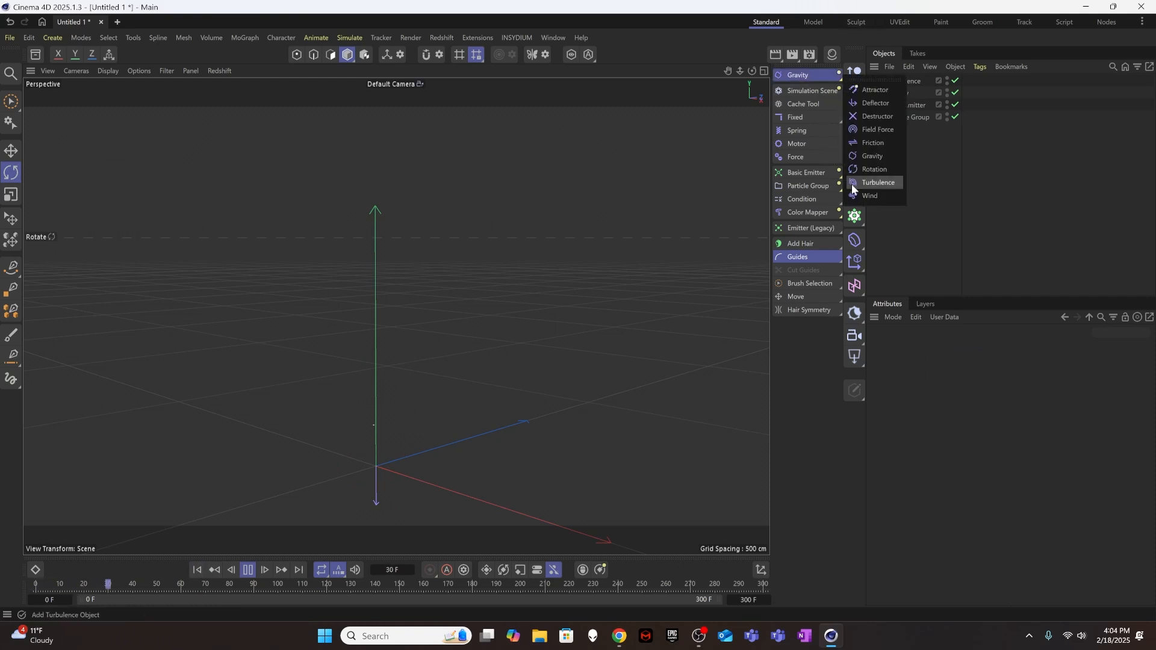
click(873, 144)
drag(911, 108, 911, 109)
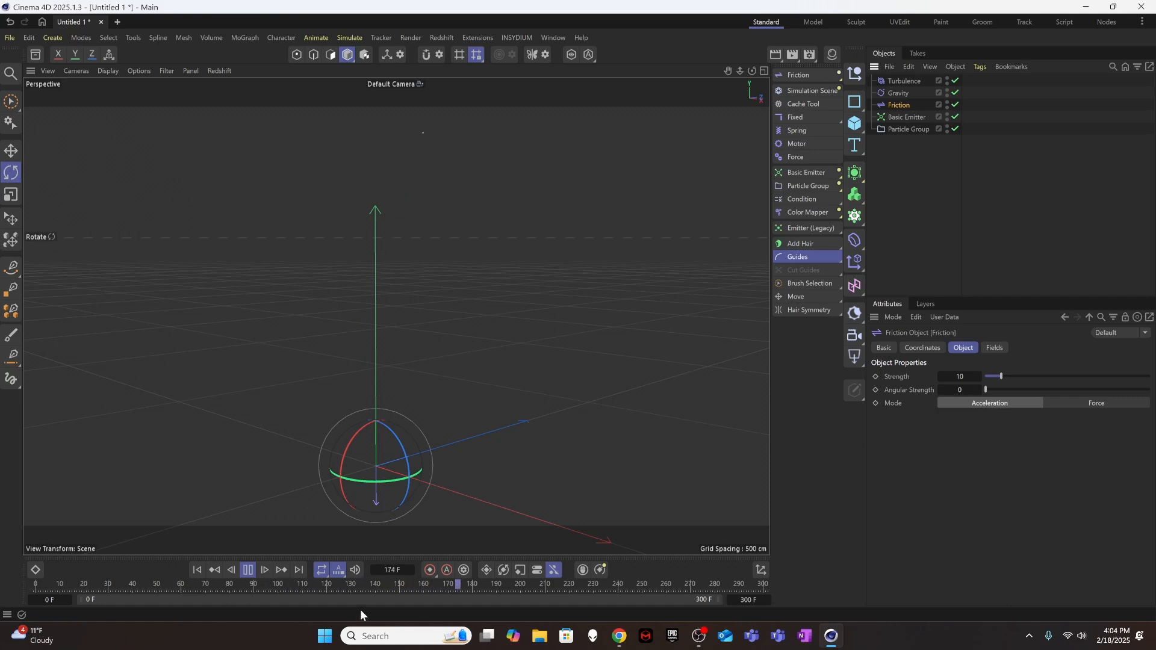
Restart and play the simulation to review the friction's effect, and return to the first frame.
click(248, 570)
click(197, 570)
click(248, 570)
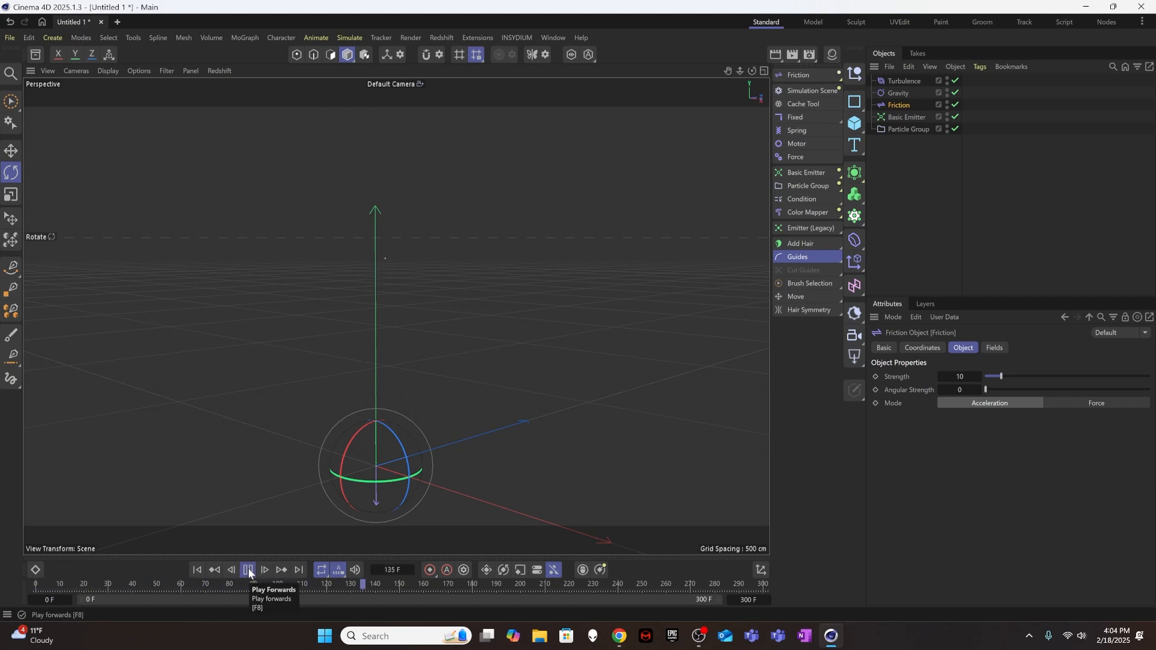
click(247, 569)
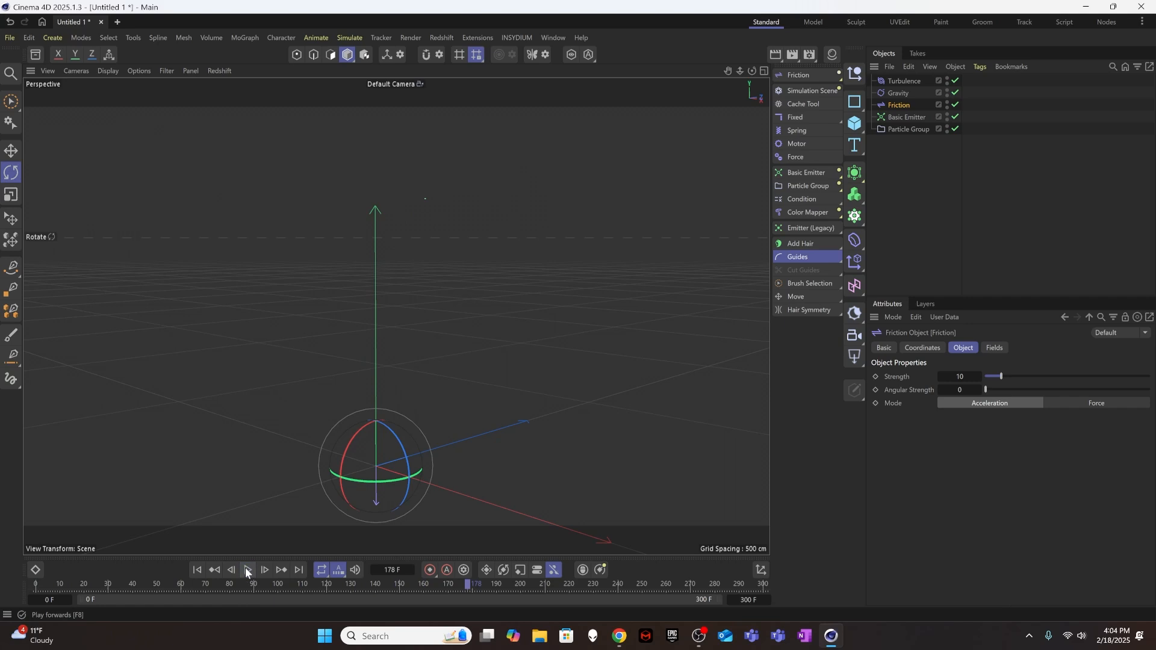
click(197, 570)
Nest the Turbulence, Gravity and Friction forces under the Particle Group.
click(929, 179)
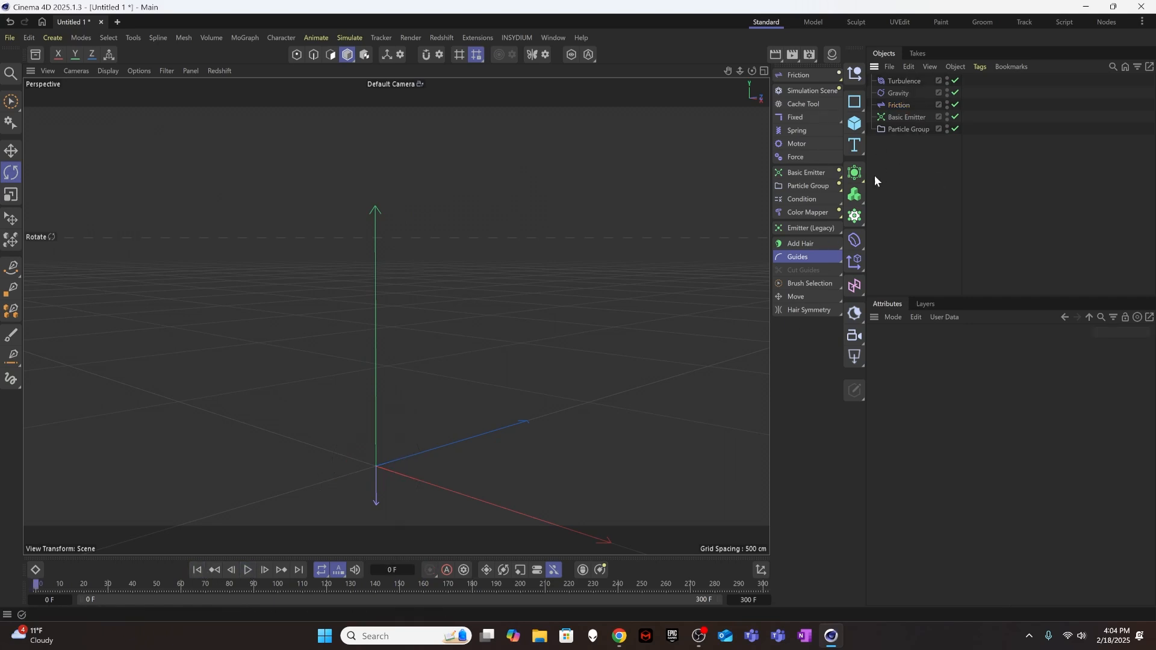
click(901, 104)
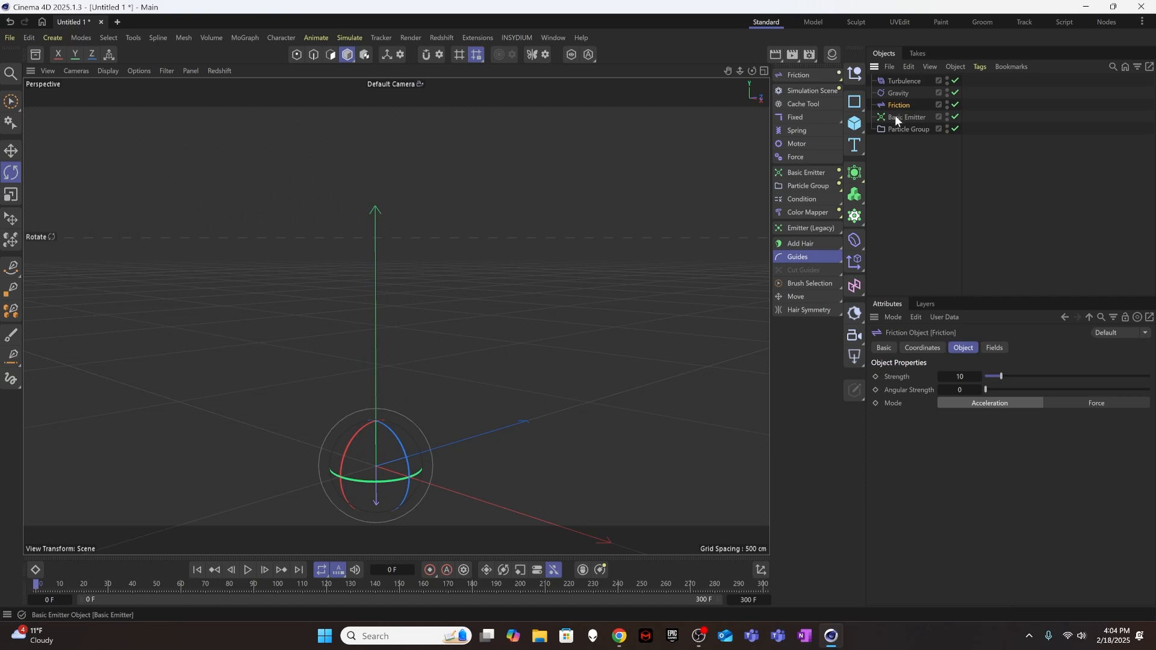
shift+click(901, 83)
drag(901, 85, 916, 131)
Rename the basic emitter as Trunk and the particle group as Trunk Group.
double_click(909, 92)
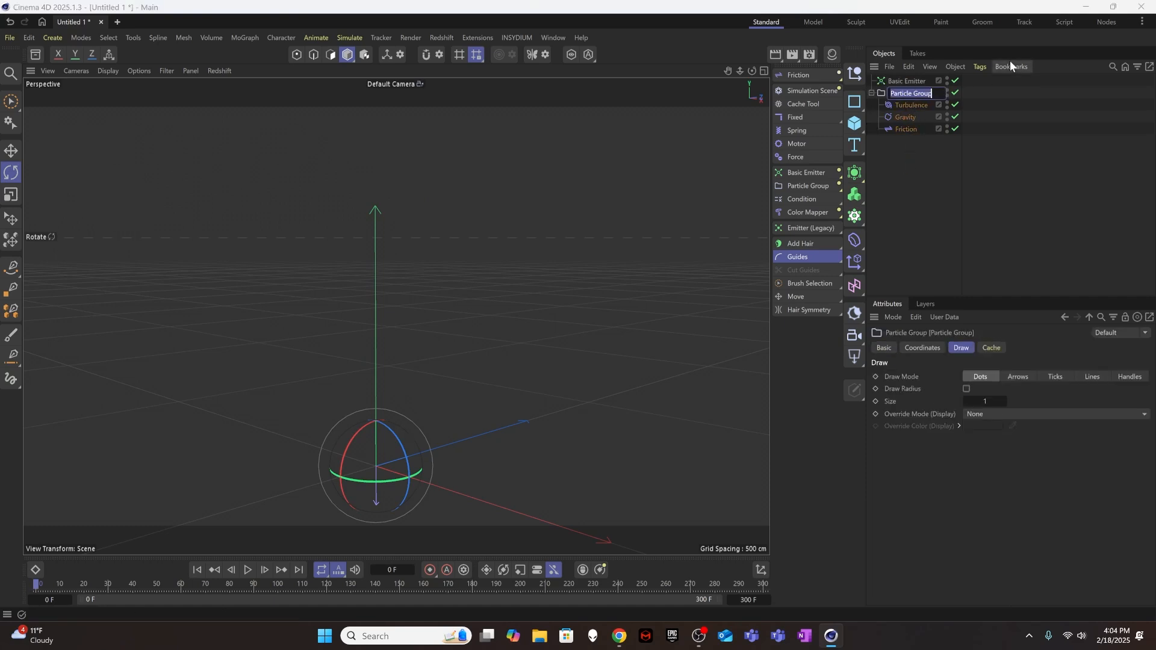
text(Trucn)
key(BackSpace)
key(BackSpace)
text(nk)
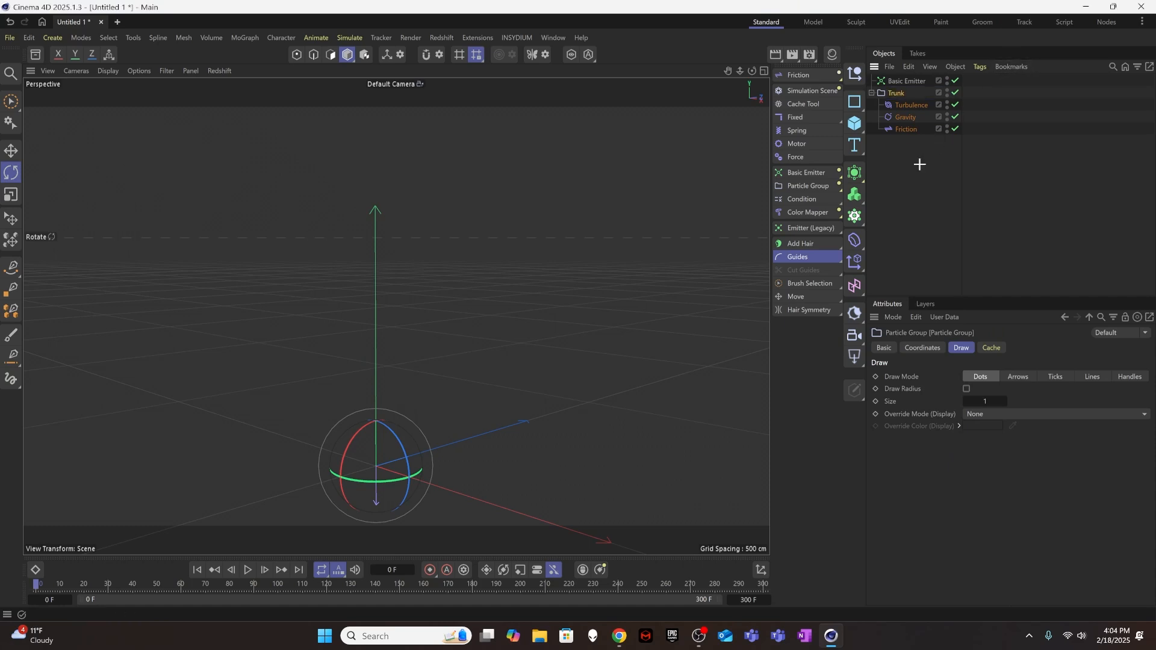
double_click(909, 80)
text(Trunk)
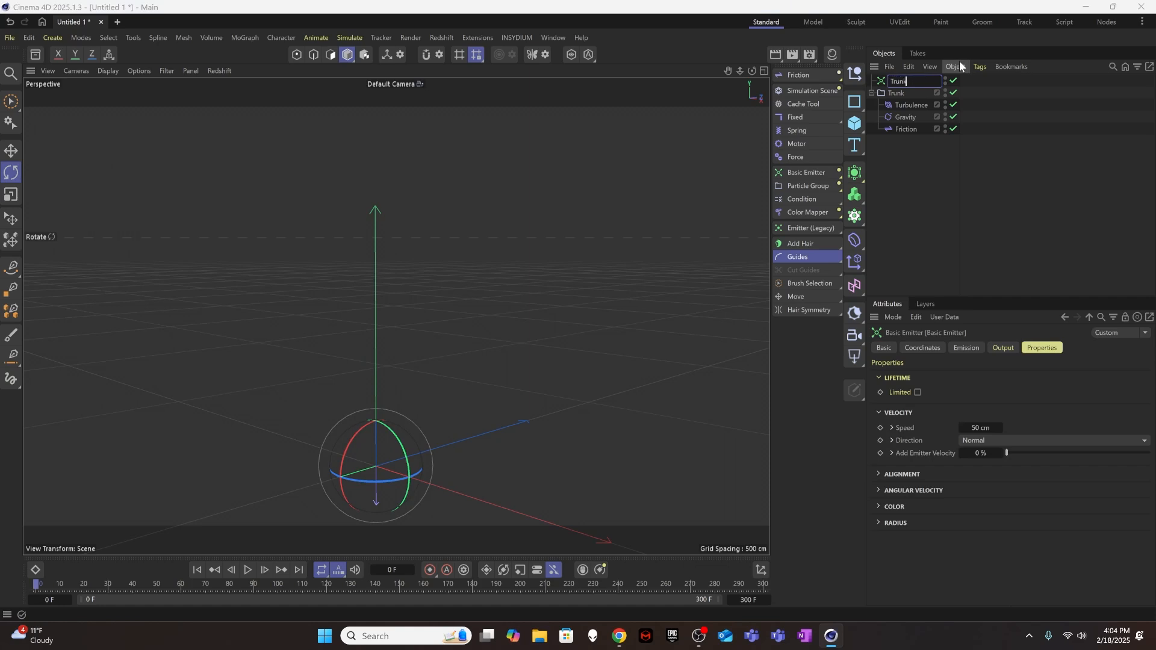
double_click(889, 91)
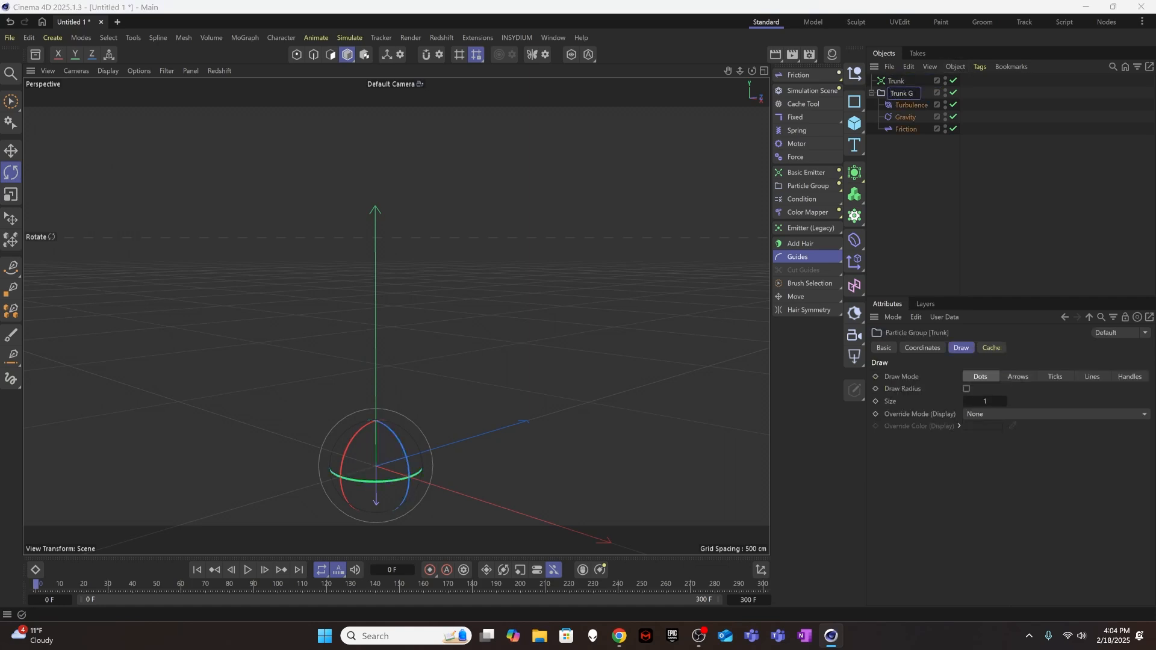
click(904, 167)
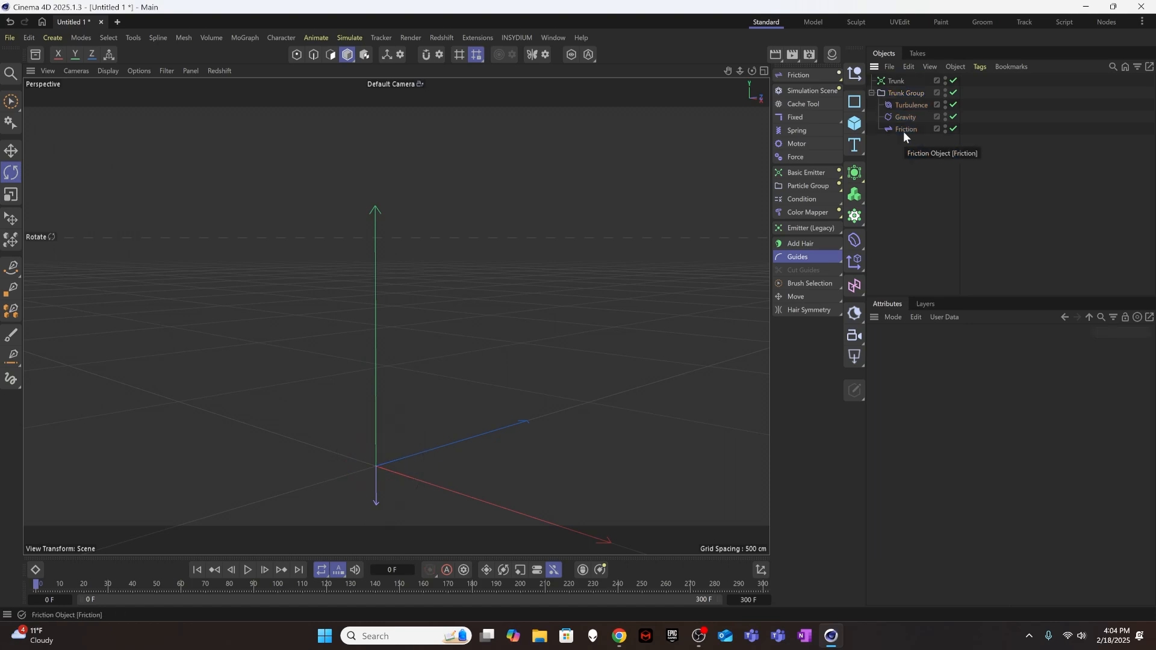
Add a MoGraph Tracer with the Trunk emitter selected and place it below Trunk Group in the object list.
click(898, 92)
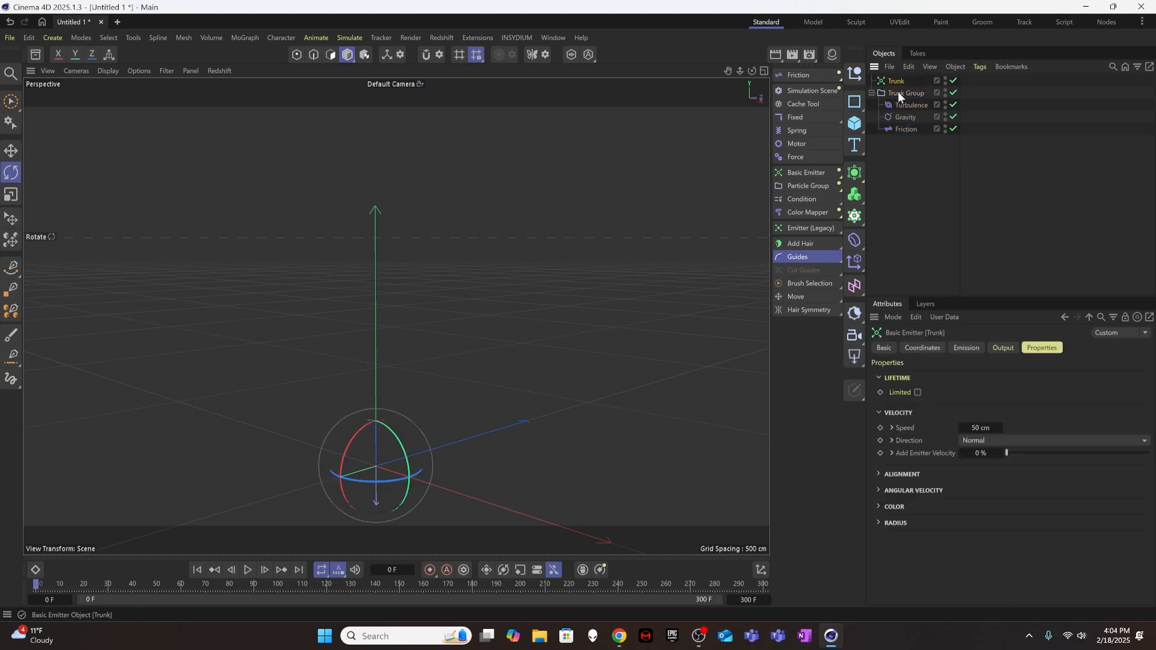
click(904, 156)
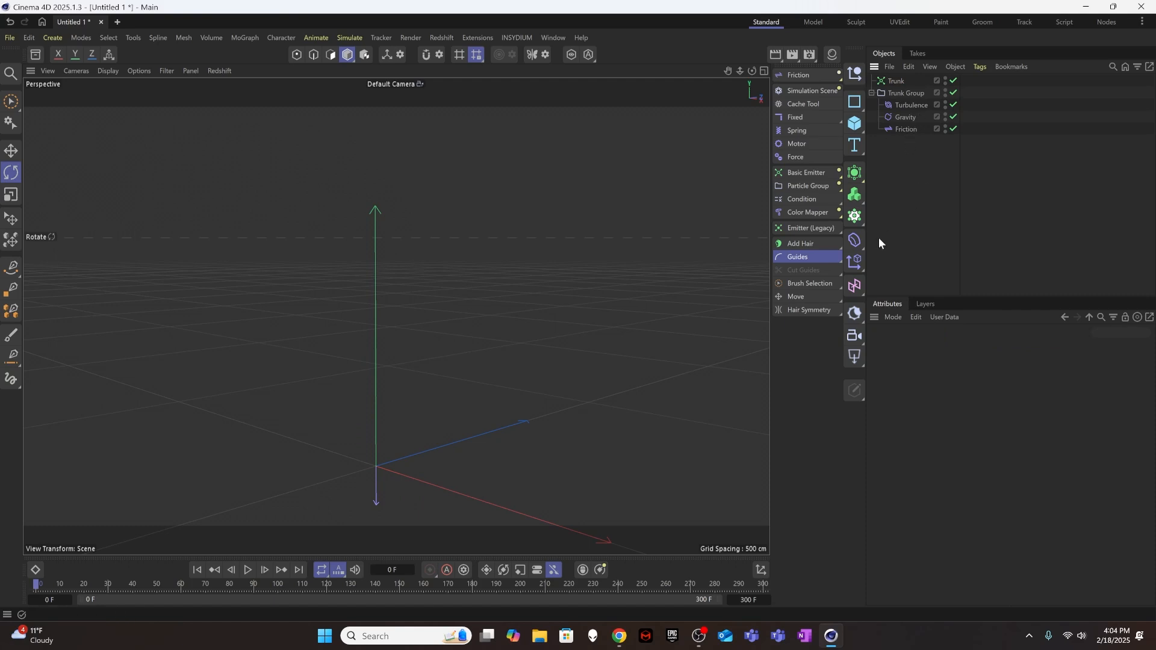
click(898, 82)
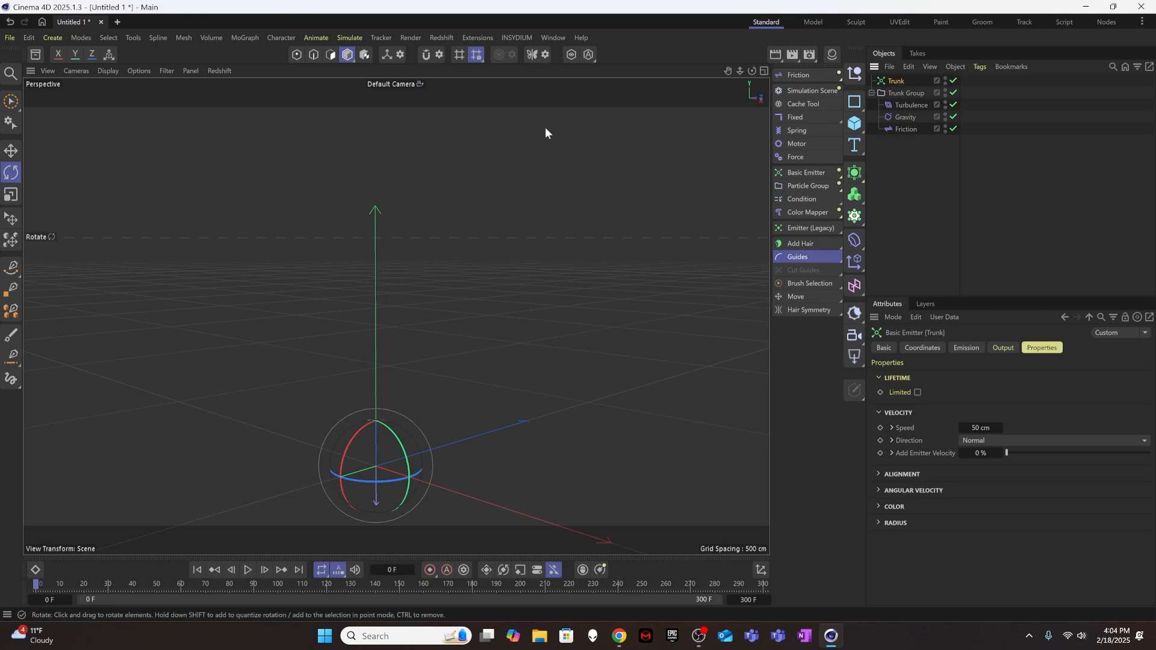
click(245, 38)
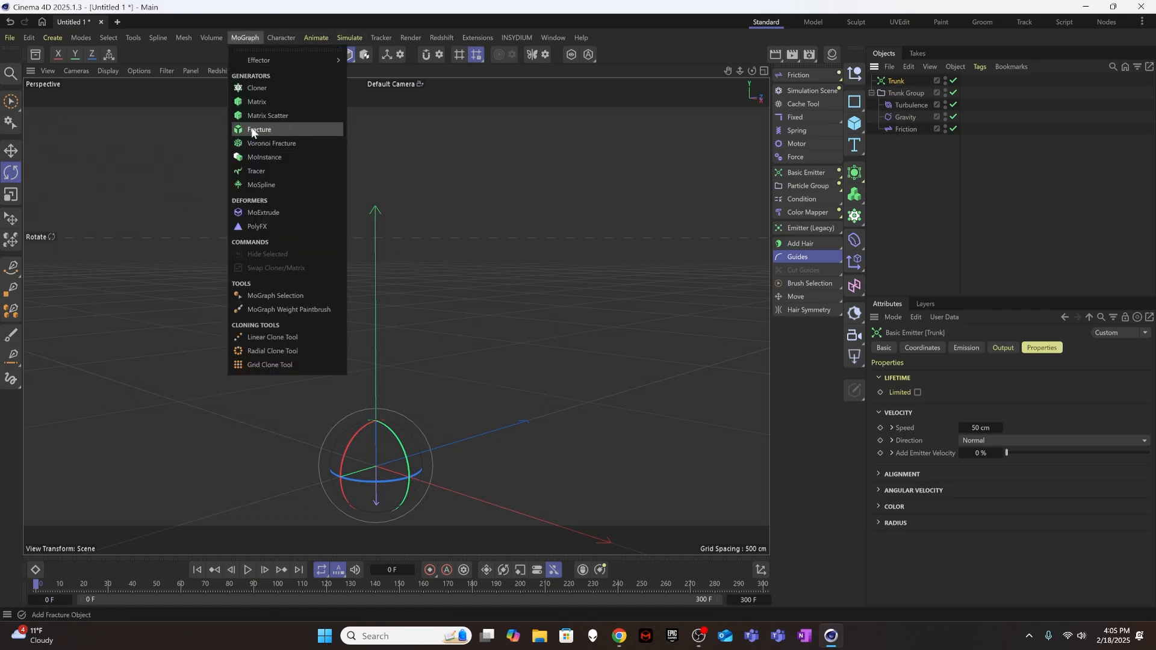
click(262, 167)
click(910, 174)
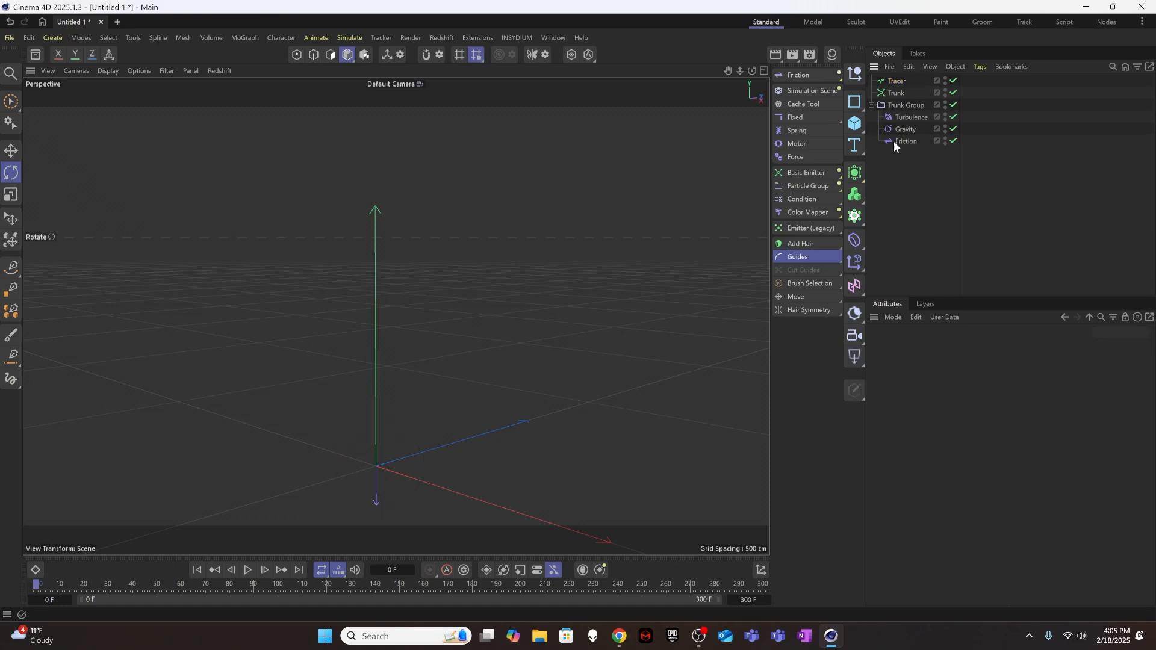
drag(899, 165, 900, 167)
Collapse the Trunk Group hierarchy and rename the tracer as Trunk Tracer.
click(871, 93)
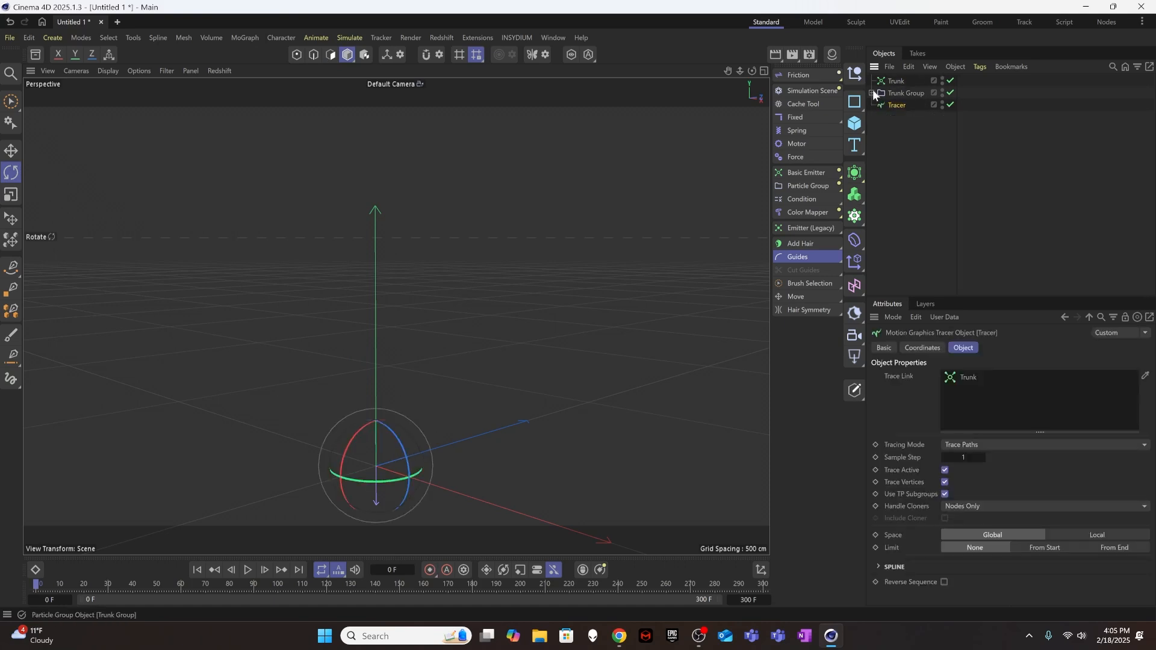
click(896, 82)
click(896, 93)
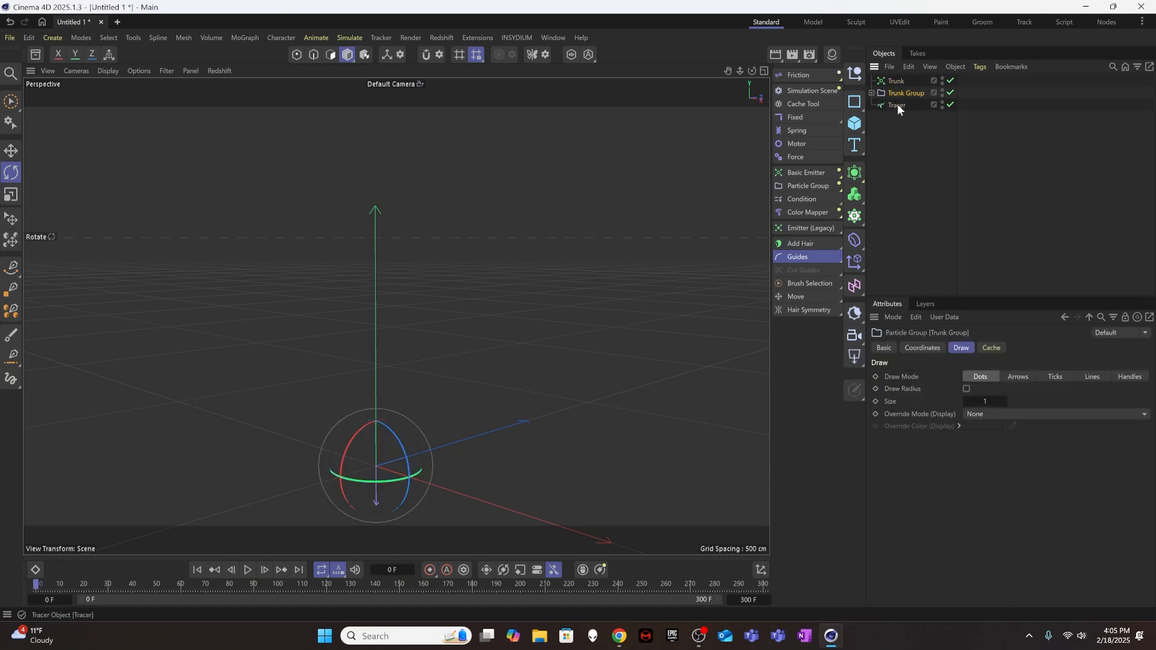
click(898, 104)
double_click(896, 105)
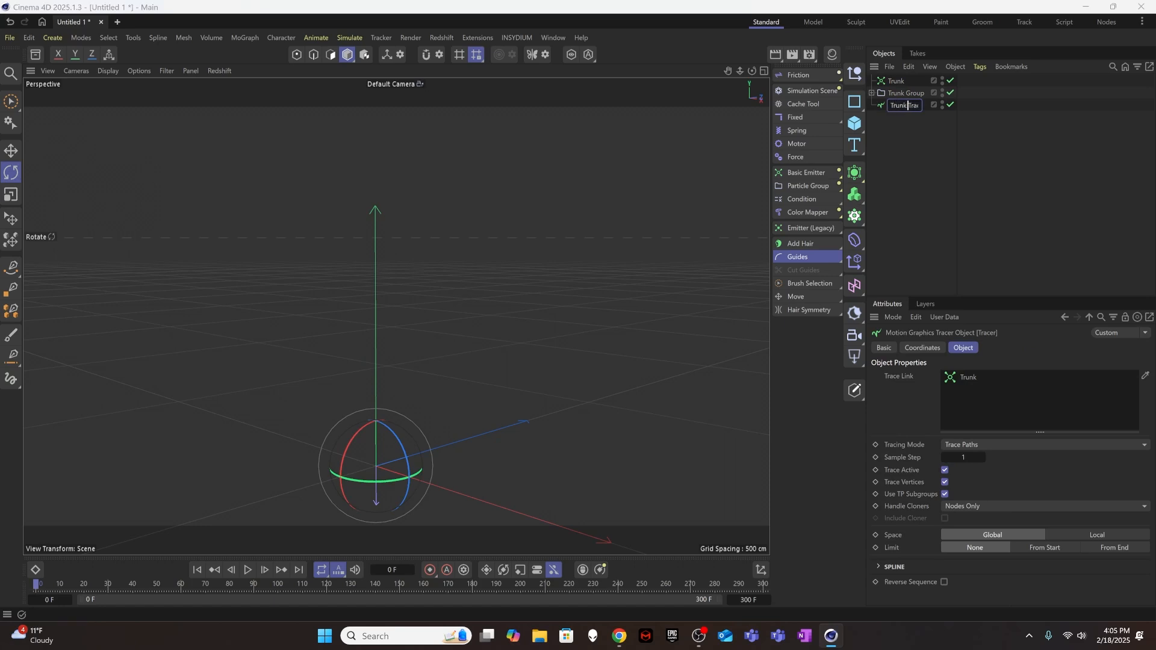
click(890, 112)
Replace the Trunk Tracer's trace link with Trunk Group and play the simulation to draw the trunk path.
click(899, 106)
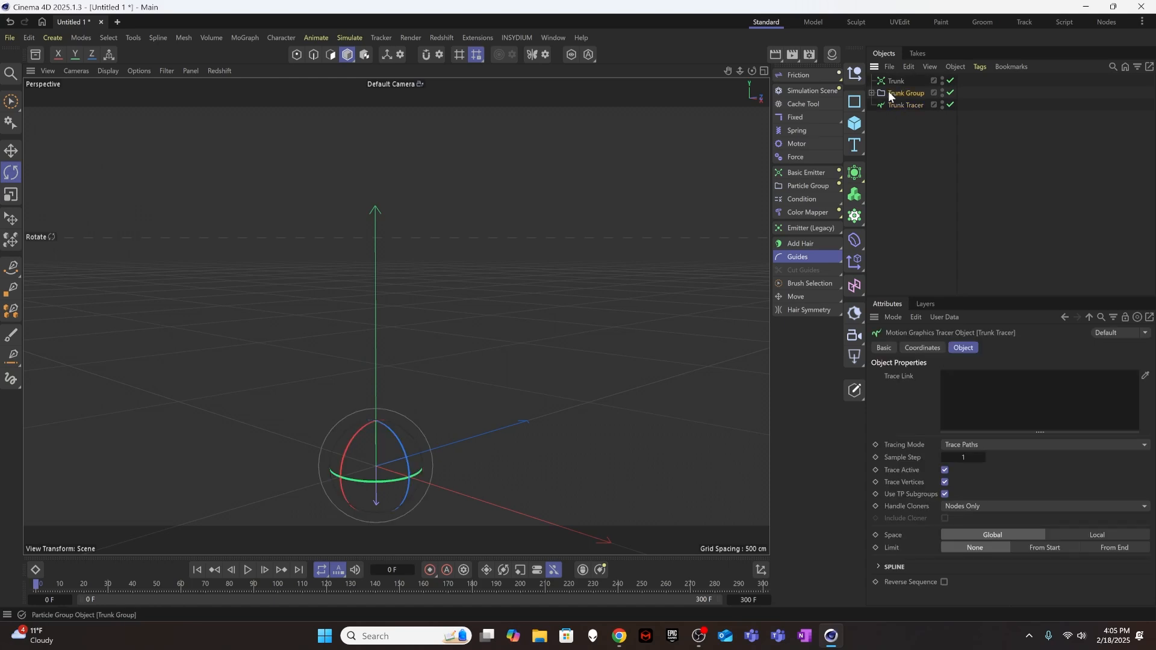
drag(889, 91, 989, 383)
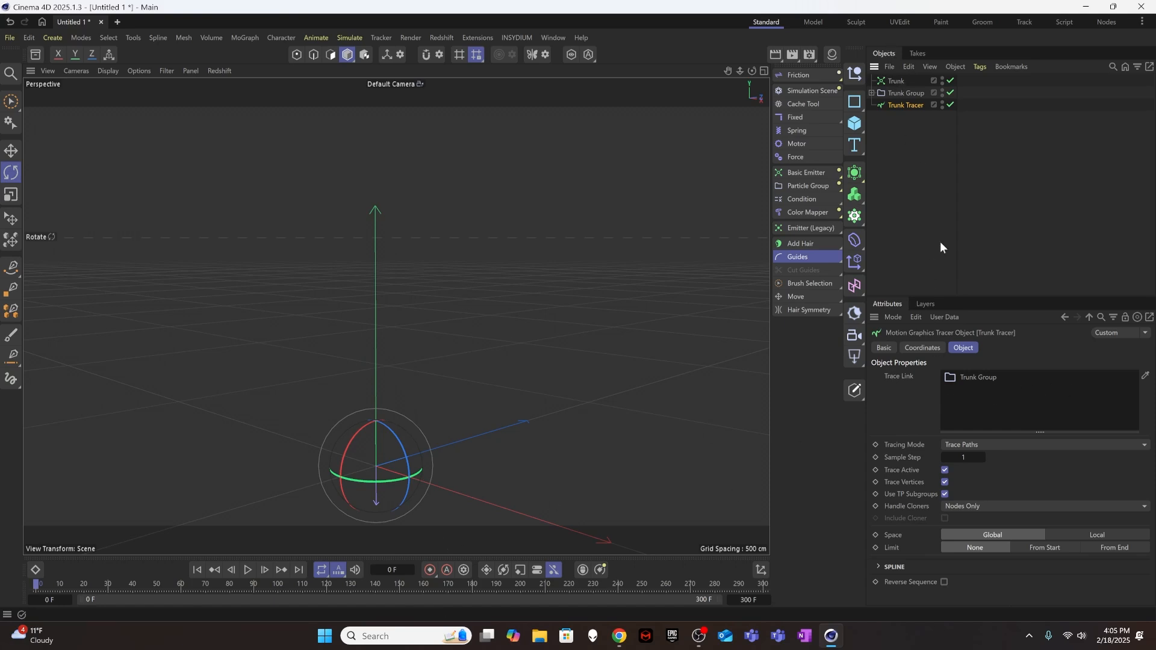
click(704, 430)
click(248, 569)
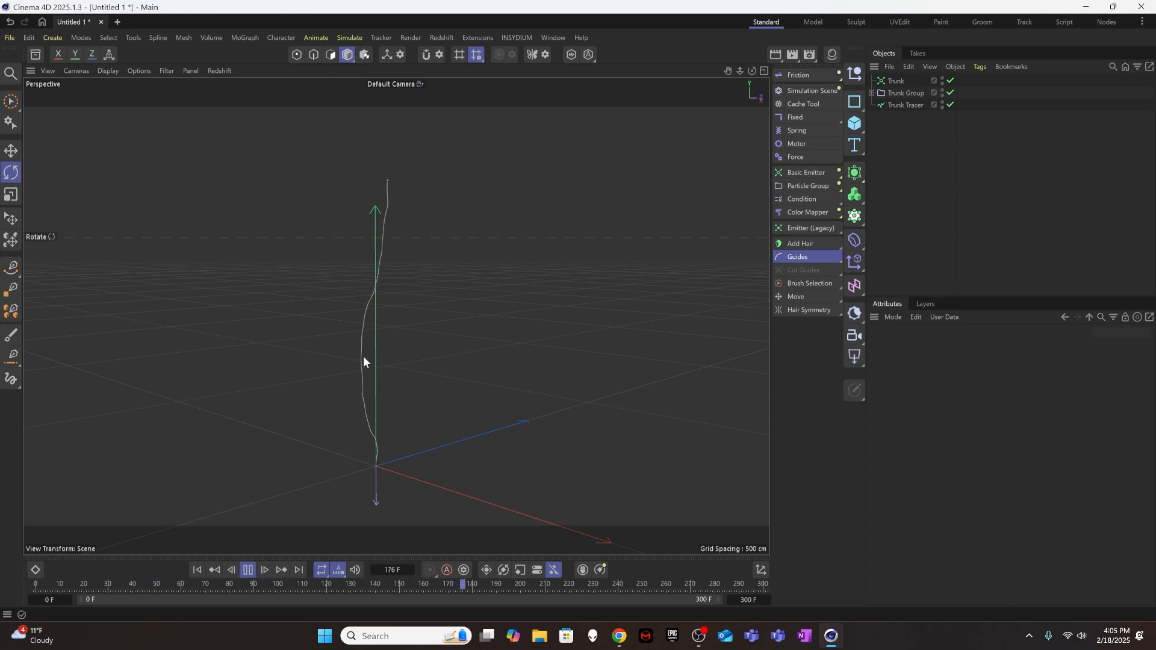
click(248, 570)
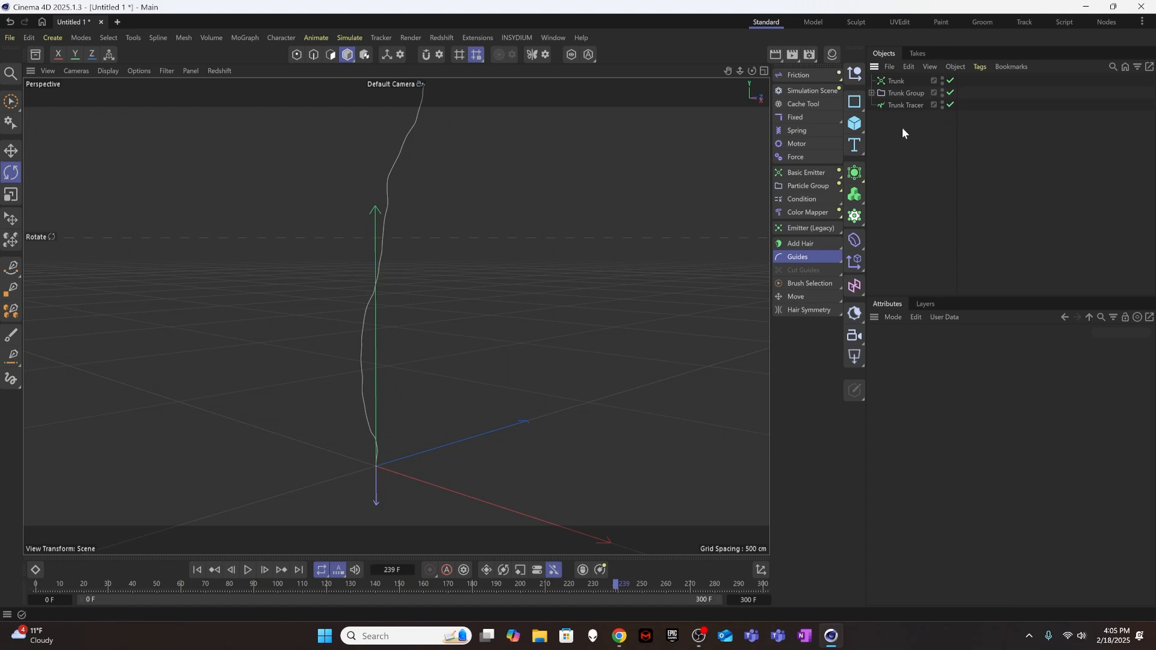
Add a Reproduce emitter and play the simulation from the first frame.
click(807, 171)
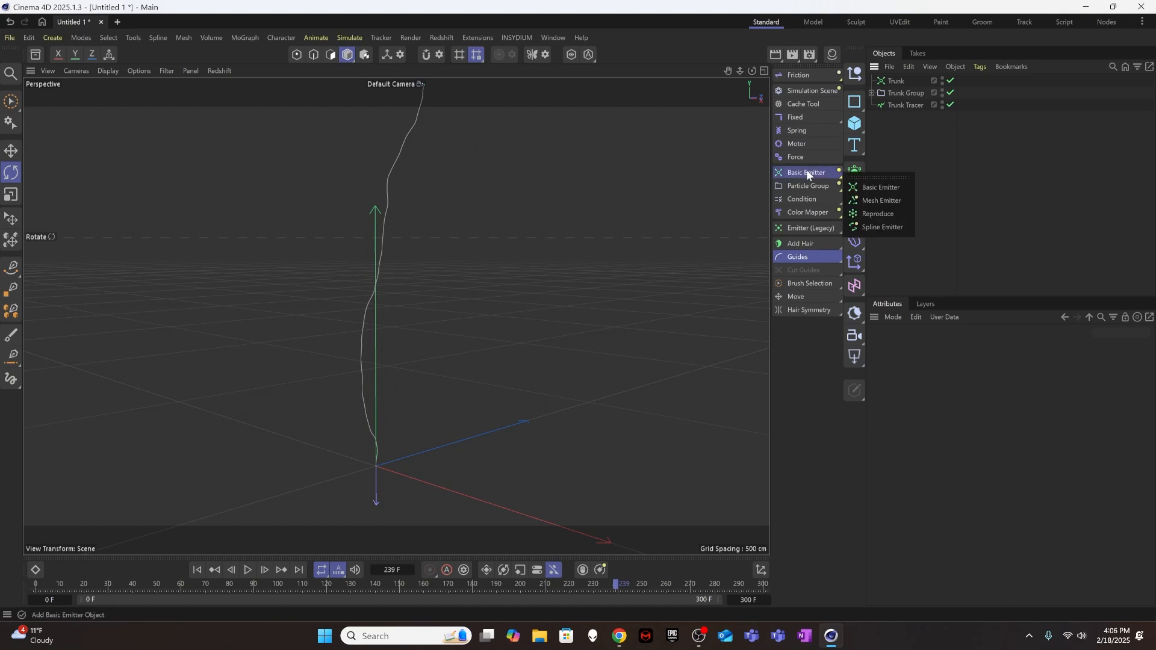
click(883, 219)
click(915, 209)
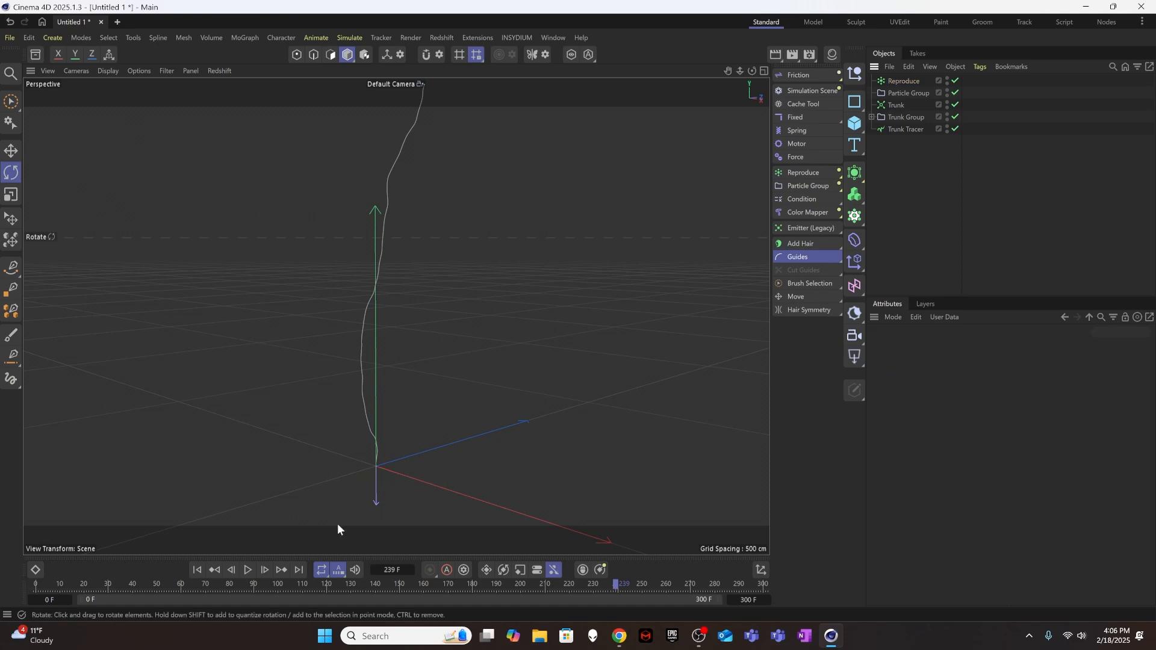
click(197, 570)
click(247, 570)
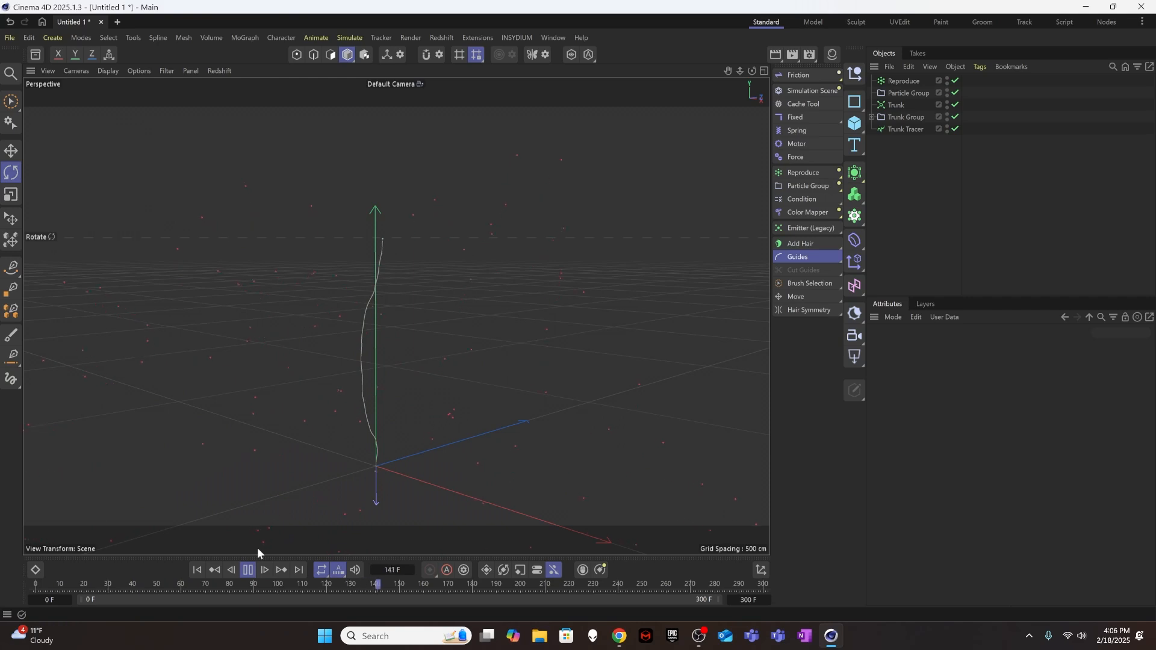
Stop the playback, return to the first frame, and nest the Reproduce emitter inside Trunk Group.
click(249, 570)
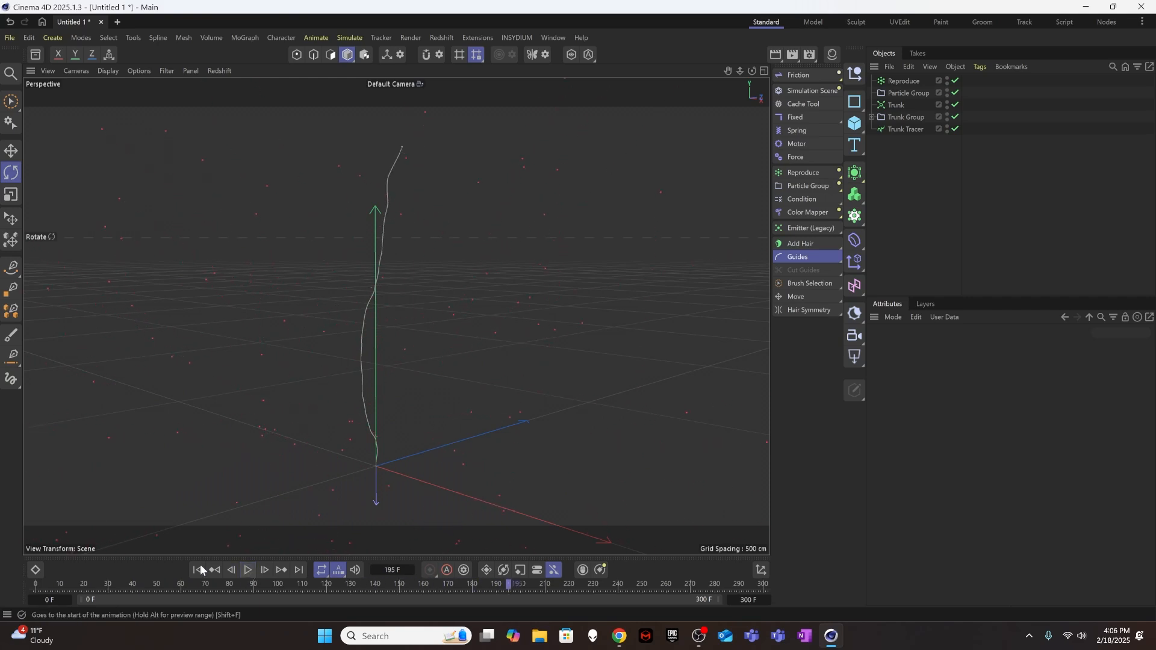
click(197, 570)
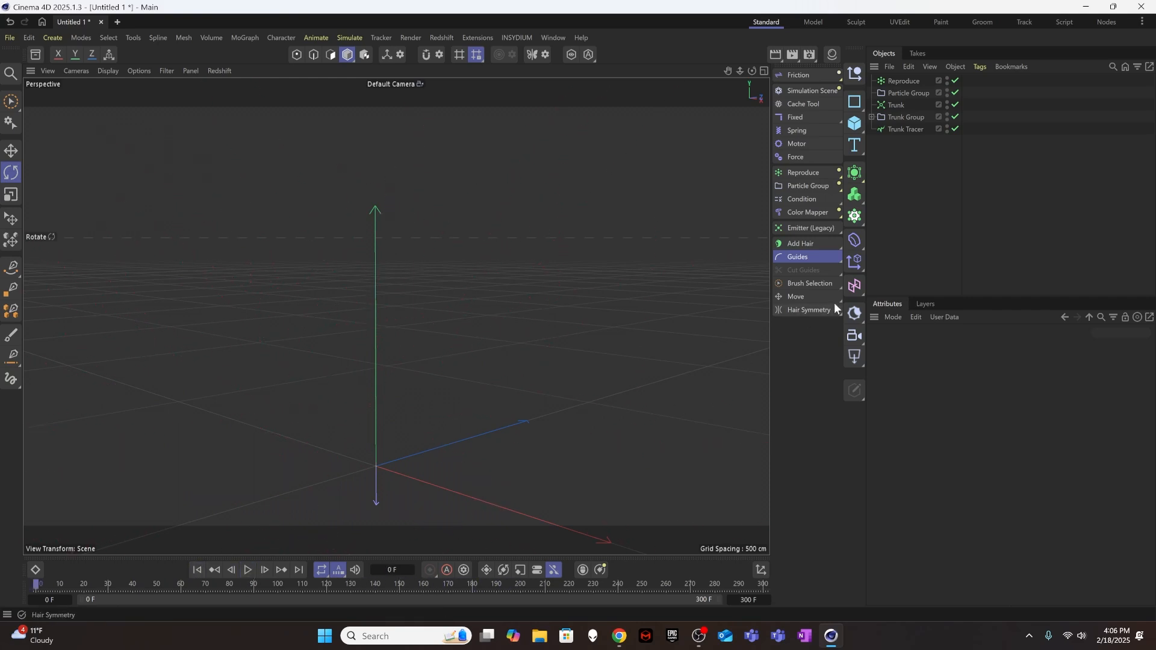
click(902, 80)
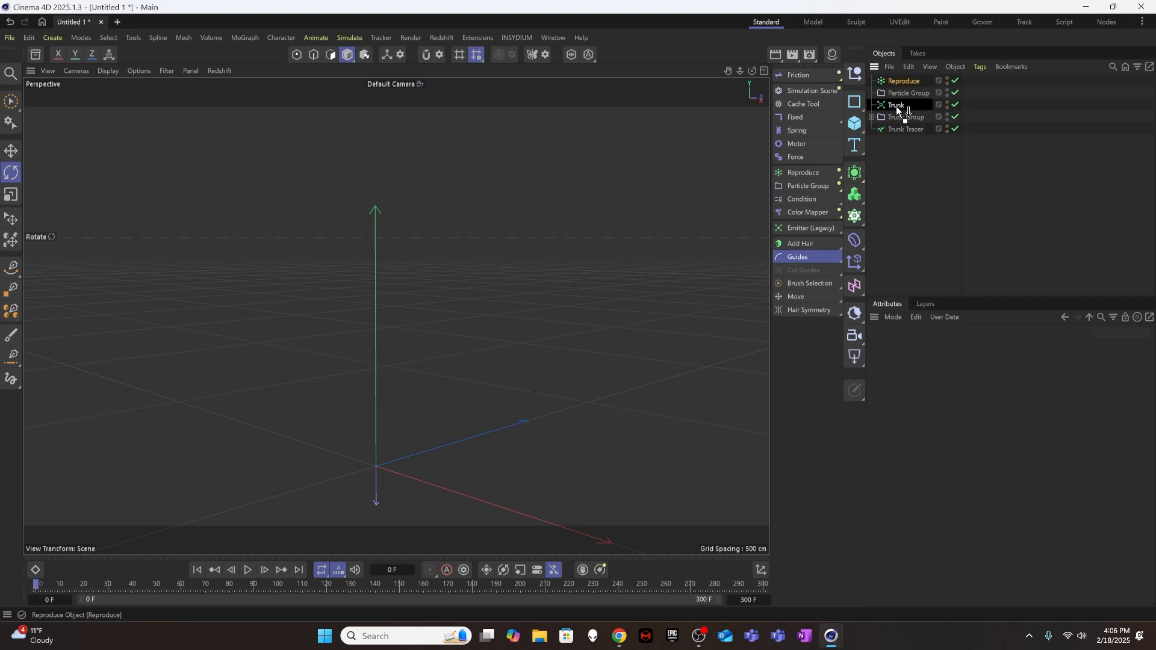
mouse_move(897, 105)
mouse_down()
mouse_move(909, 110)
mouse_move(897, 117)
mouse_up()
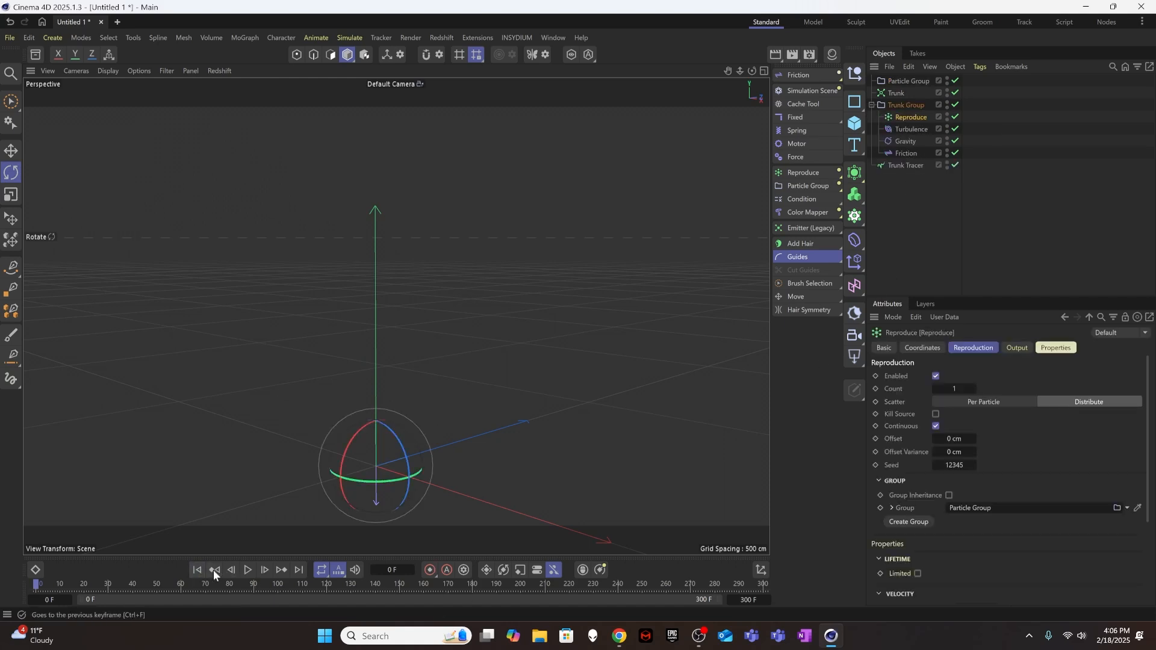
Play the simulation to examine the particles reproduced along the trunk, returning to the first frame at the end.
click(248, 570)
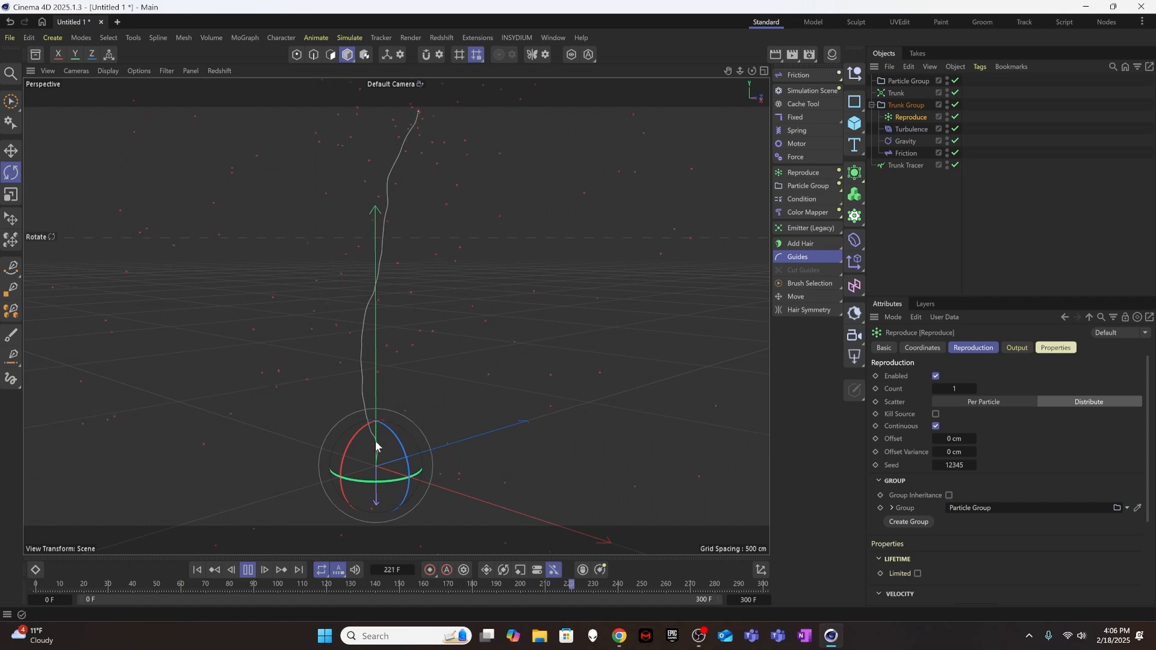
click(248, 571)
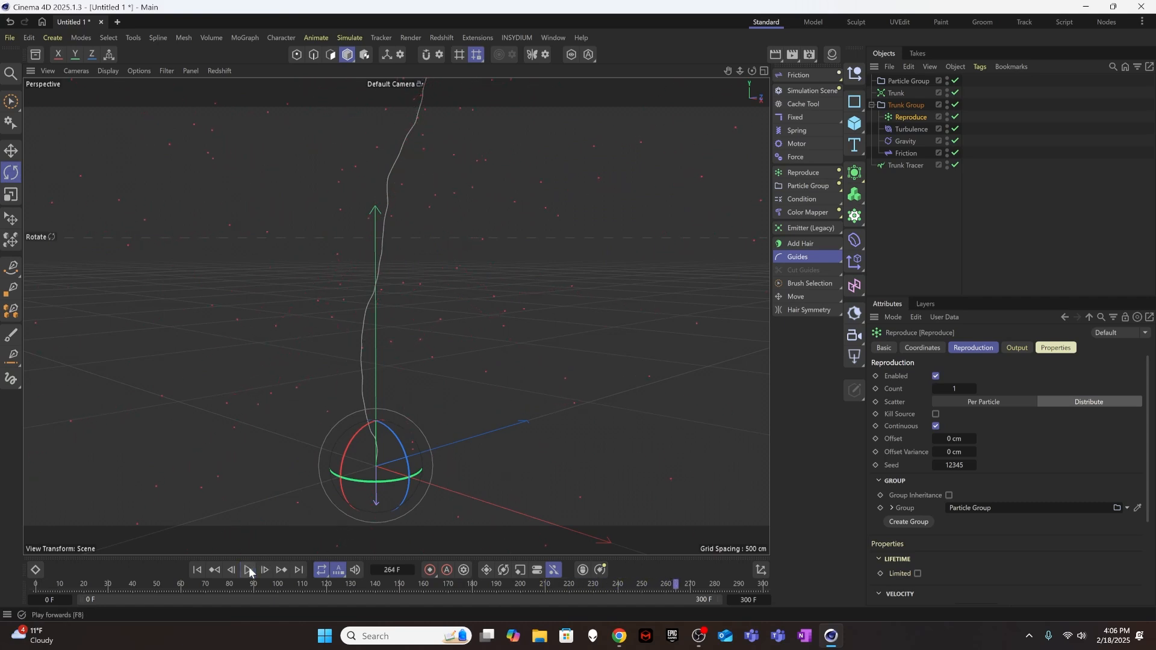
click(197, 571)
click(886, 202)
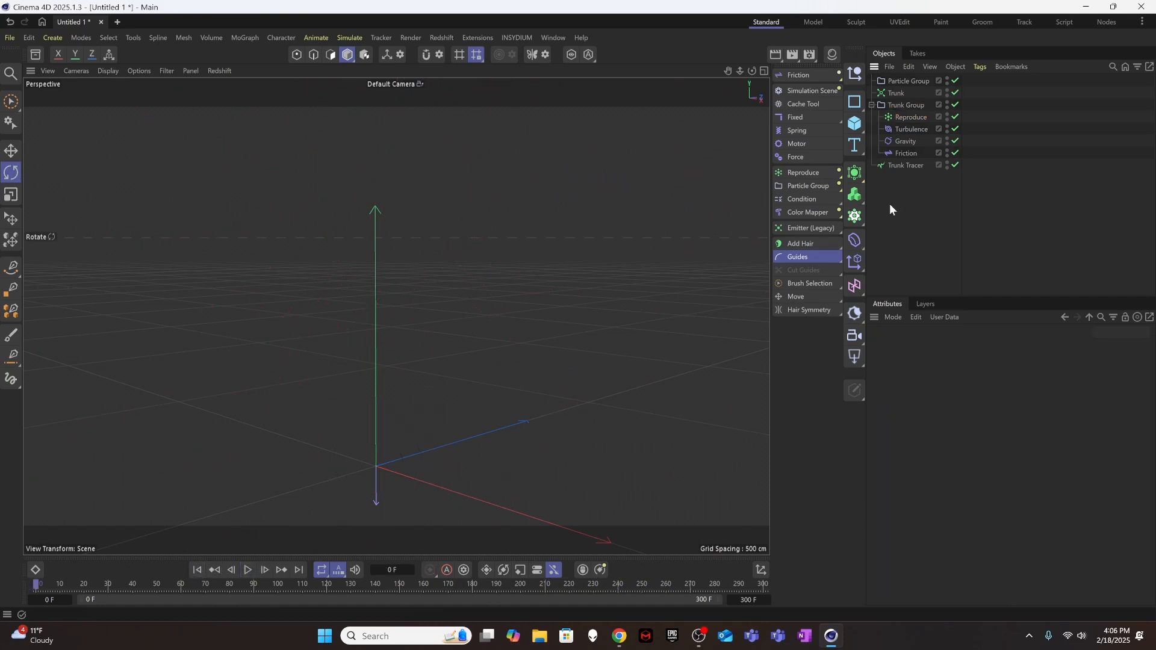
Add a particle Condition inside Trunk Group and make the Reproduce emitter its child.
click(905, 116)
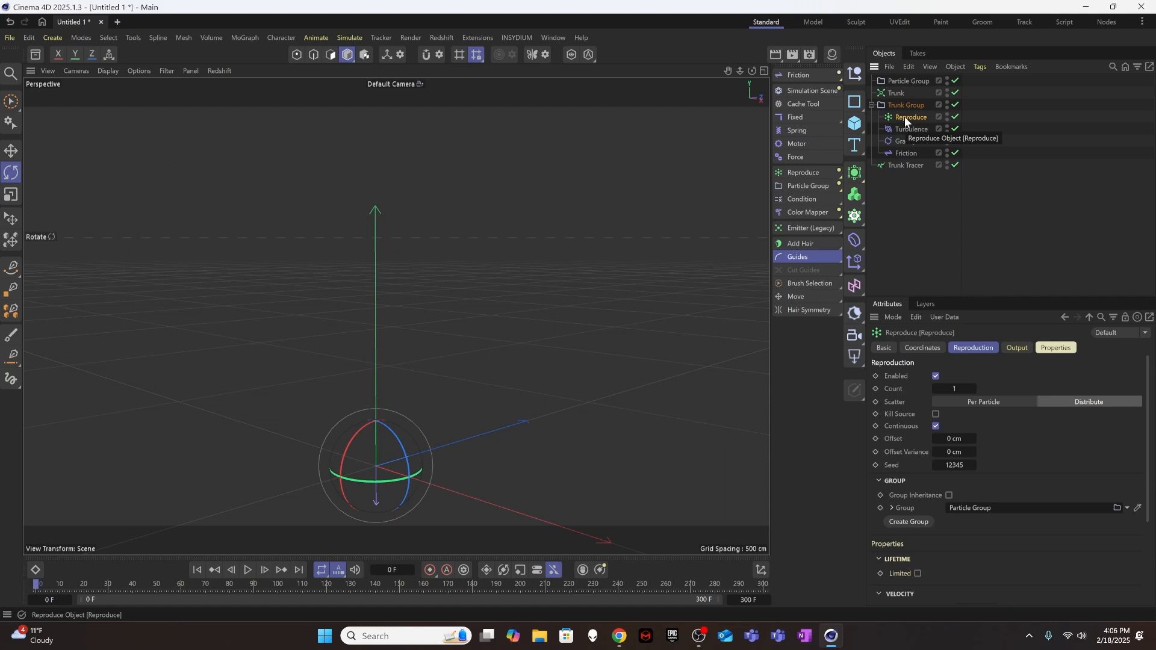
click(795, 200)
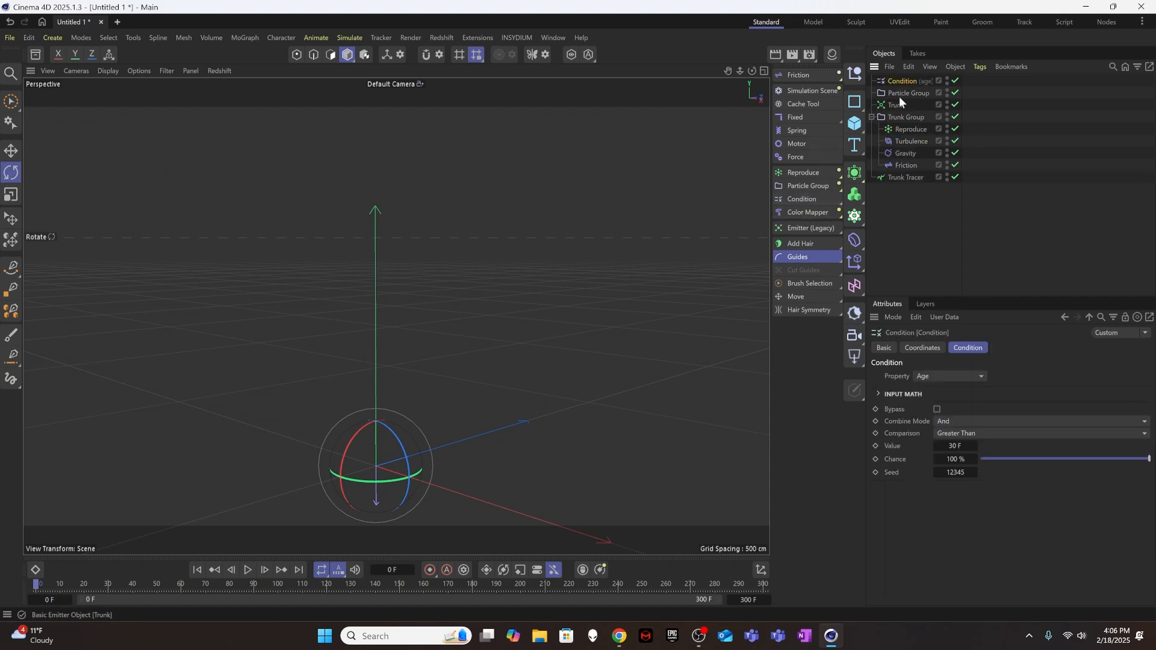
drag(901, 81, 909, 114)
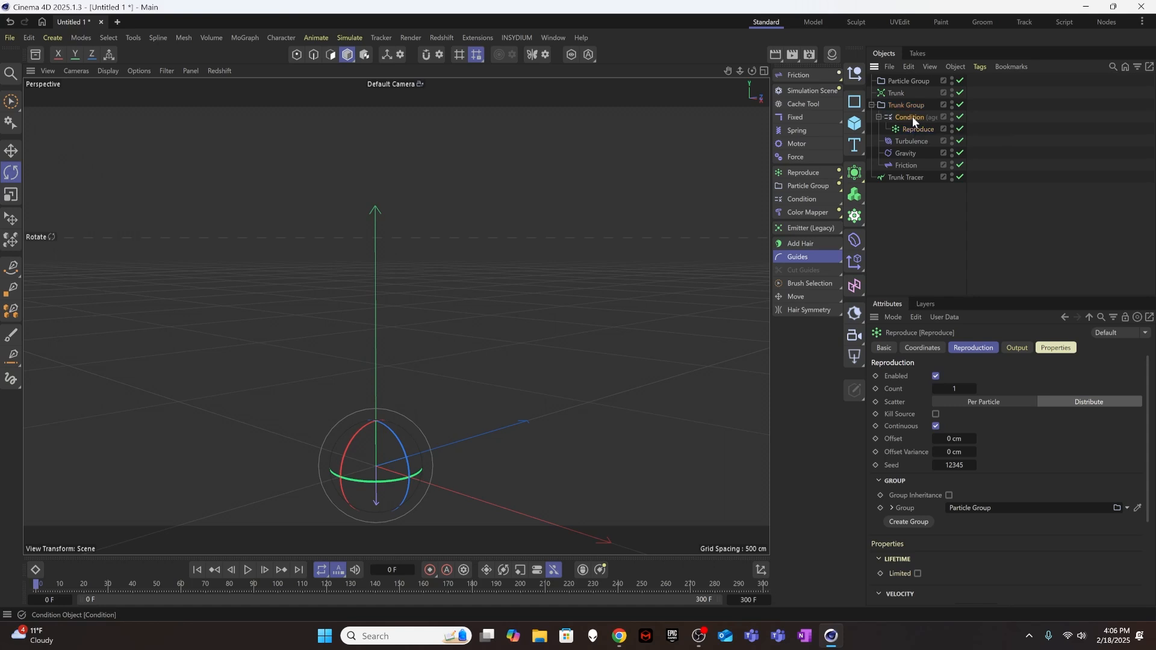
Set the Condition's Chance to 50 % and play the simulation to test it.
click(913, 117)
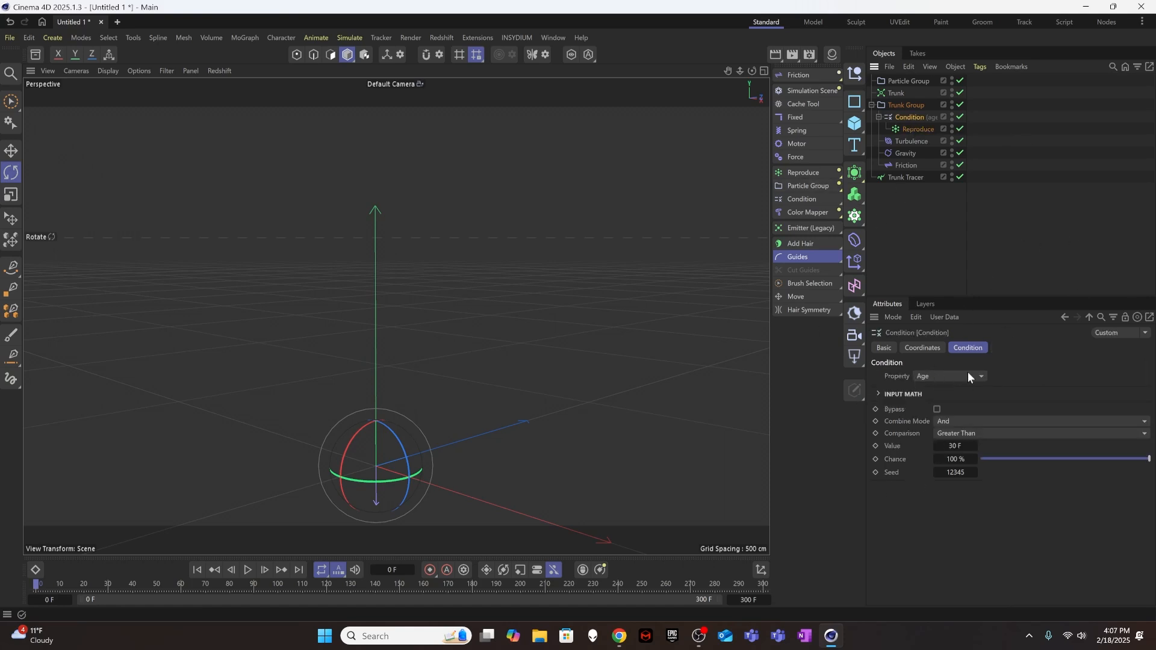
click(961, 459)
text(50)
key(Return)
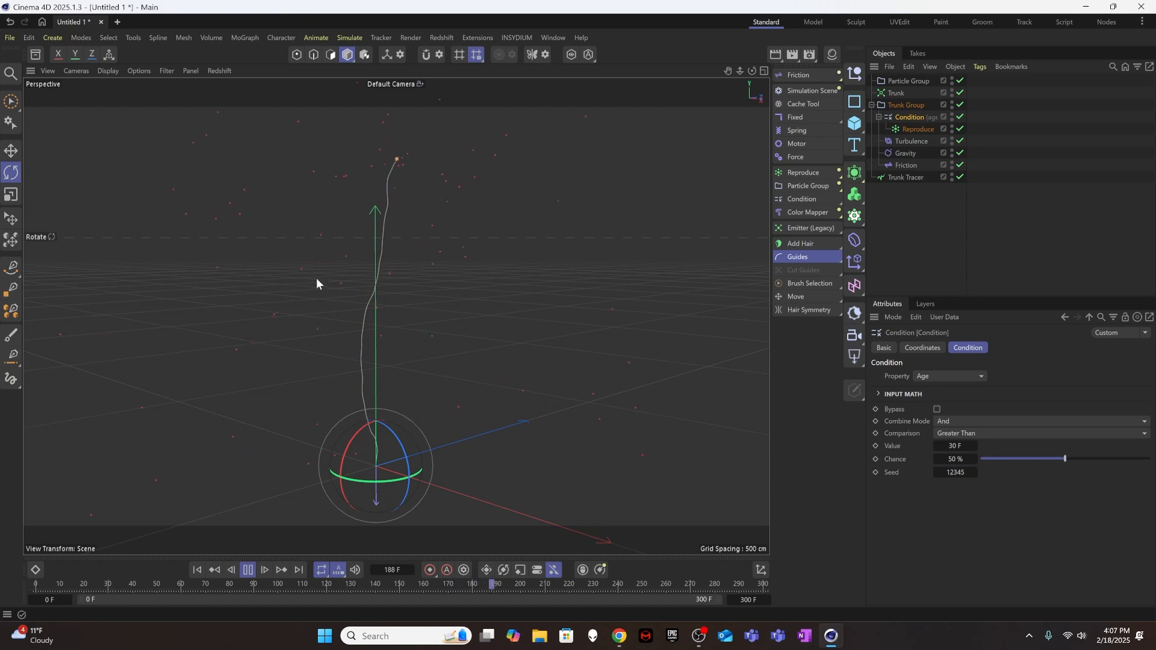
Set the Condition's Chance to 10 %, preview the simulation and return to the first frame.
click(970, 459)
text(10)
key(Return)
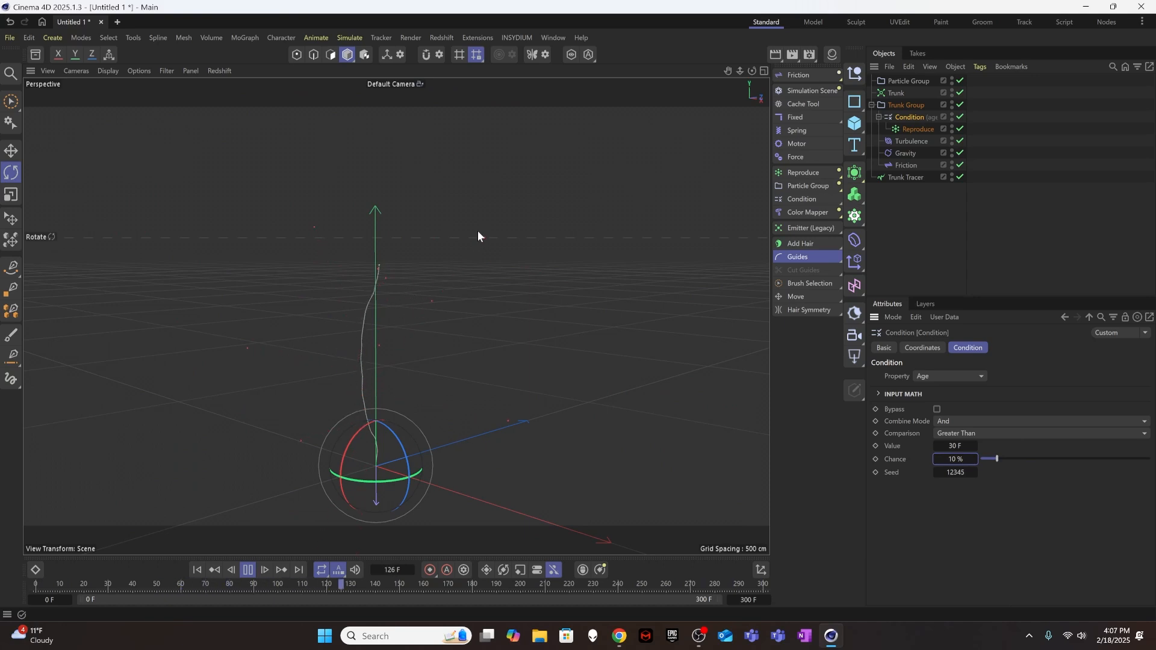
click(248, 570)
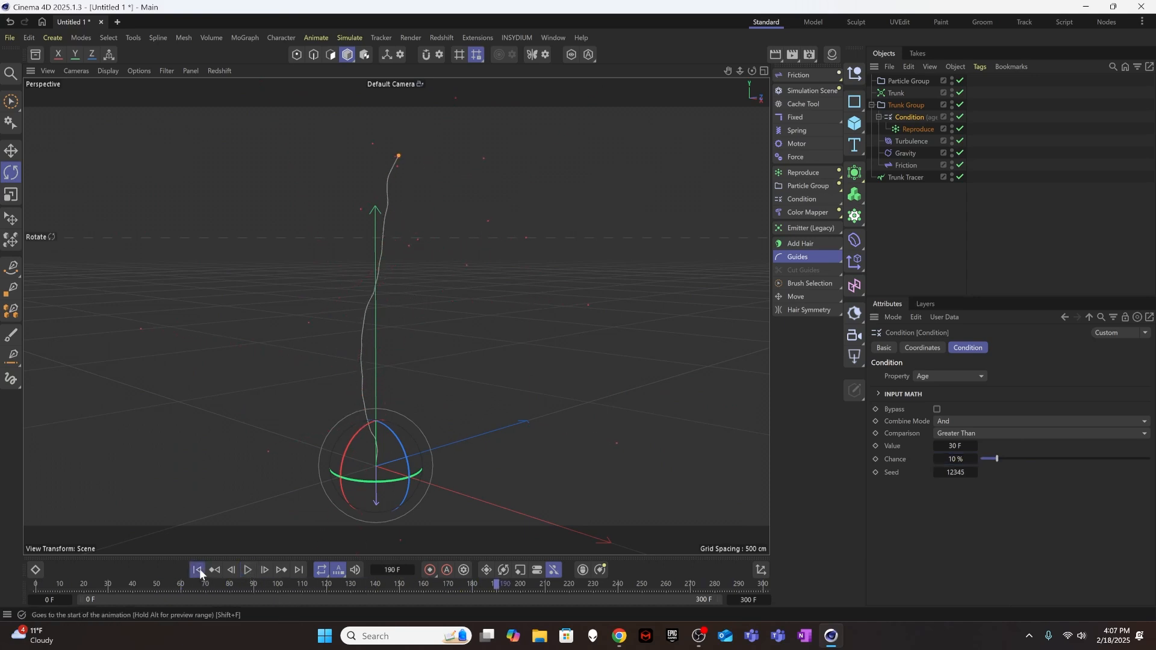
click(197, 570)
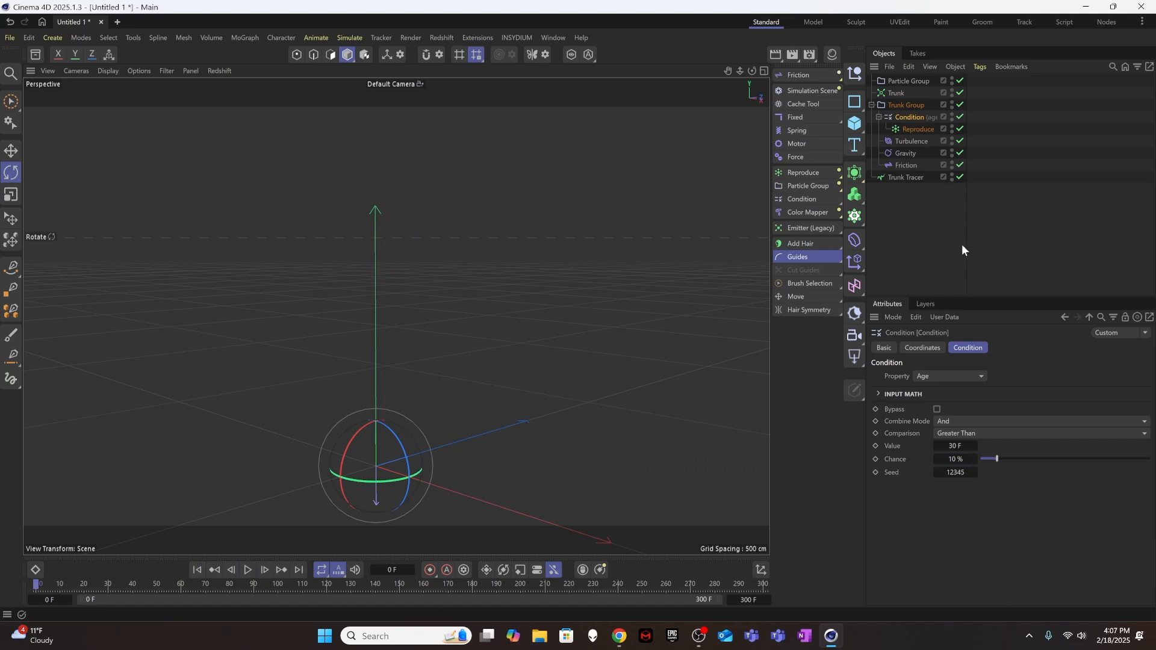
Rename the Reproduce emitter under the Condition as Branches.
click(914, 129)
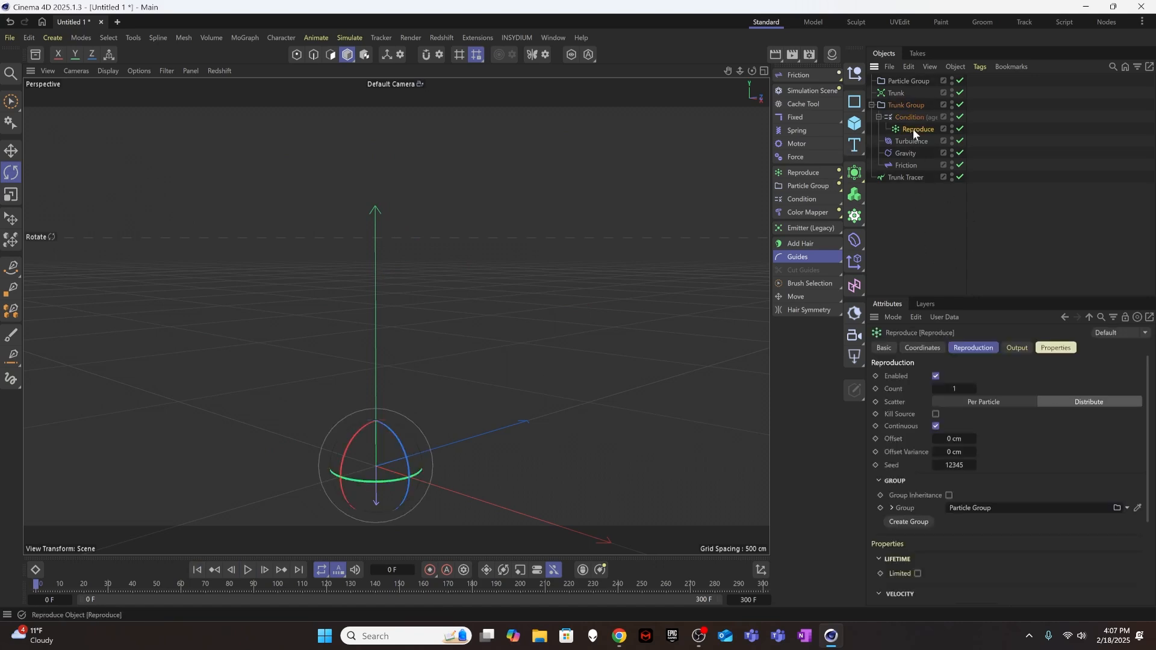
double_click(916, 129)
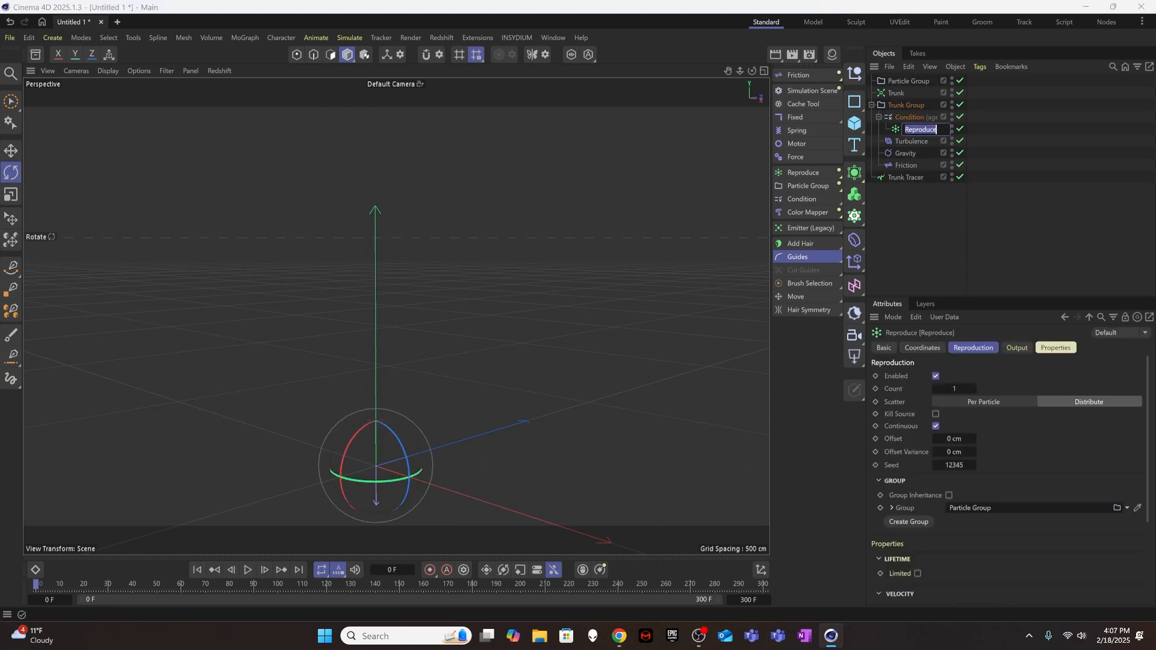
text(Branches)
key(Return)
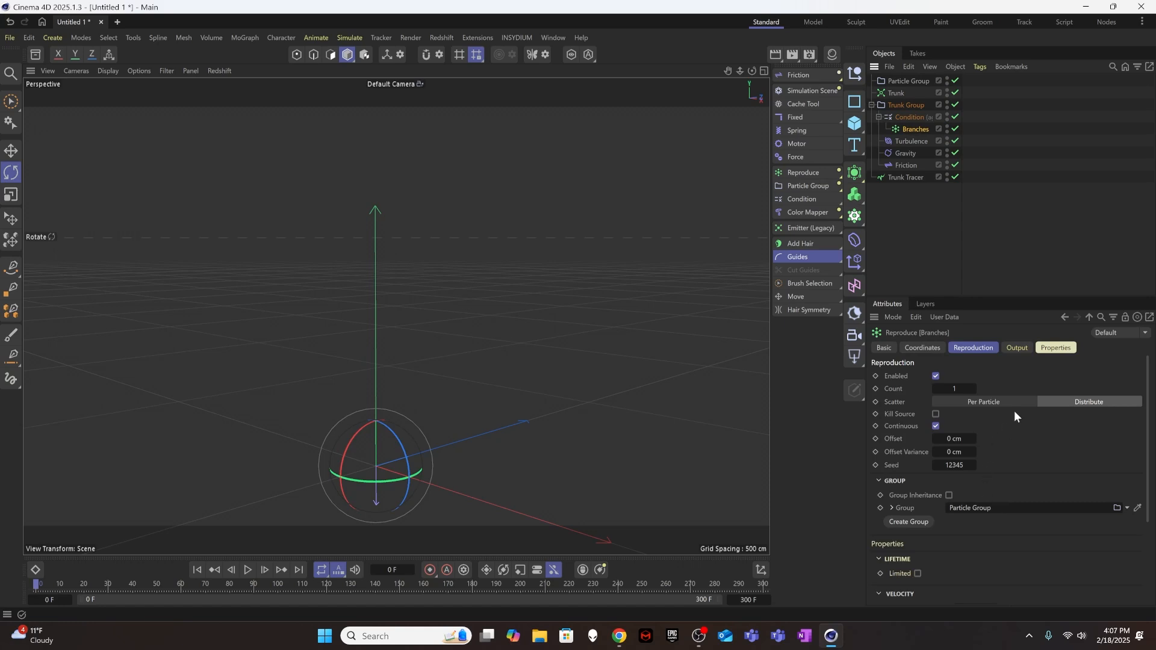
Set the Branches emitter's Speed Inheritance to 20 % and review its reproduction settings.
click(1057, 349)
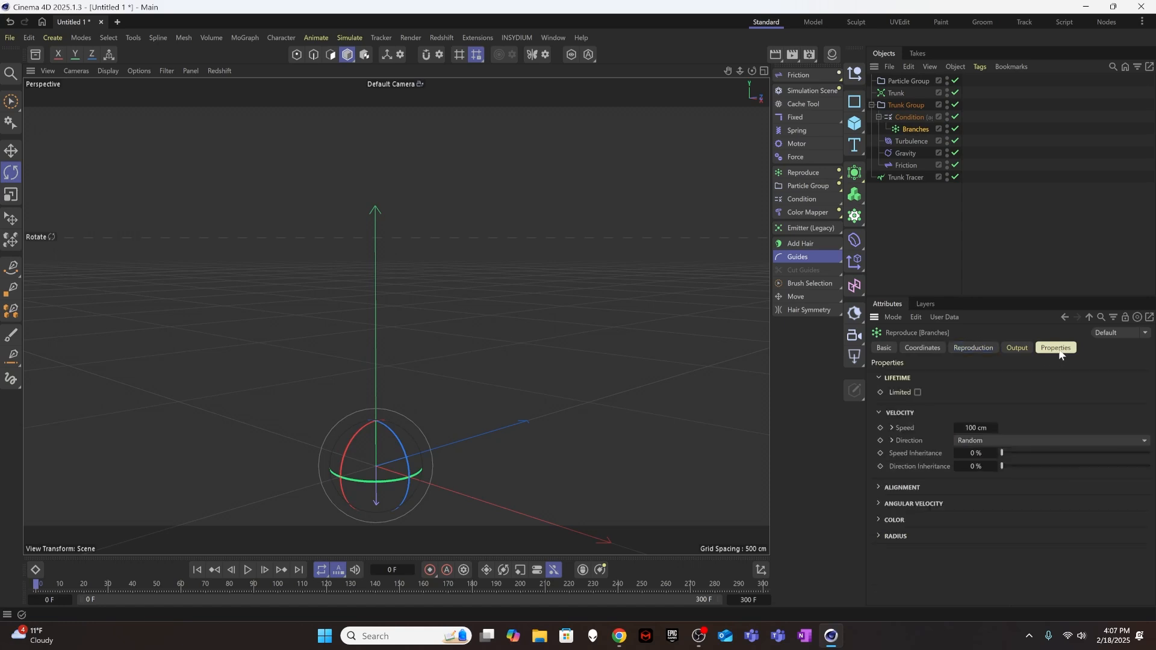
click(974, 453)
text(20)
key(Return)
click(981, 348)
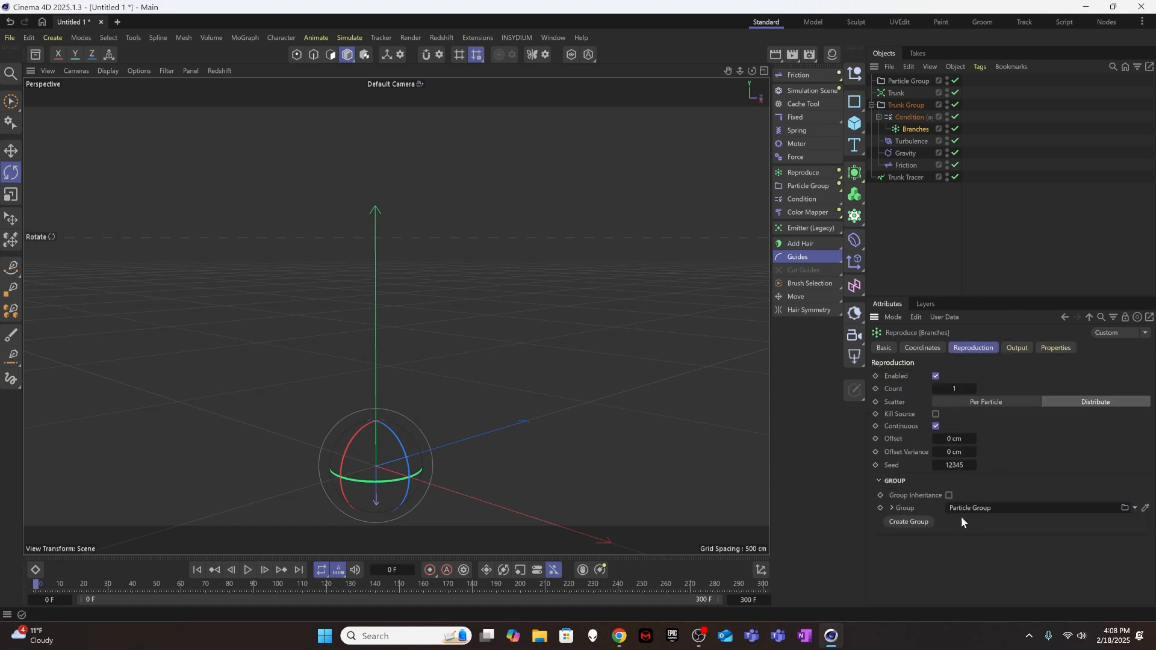
Raise the Branches emitter's Speed Inheritance to 100 % and play the simulation to test it.
click(1051, 349)
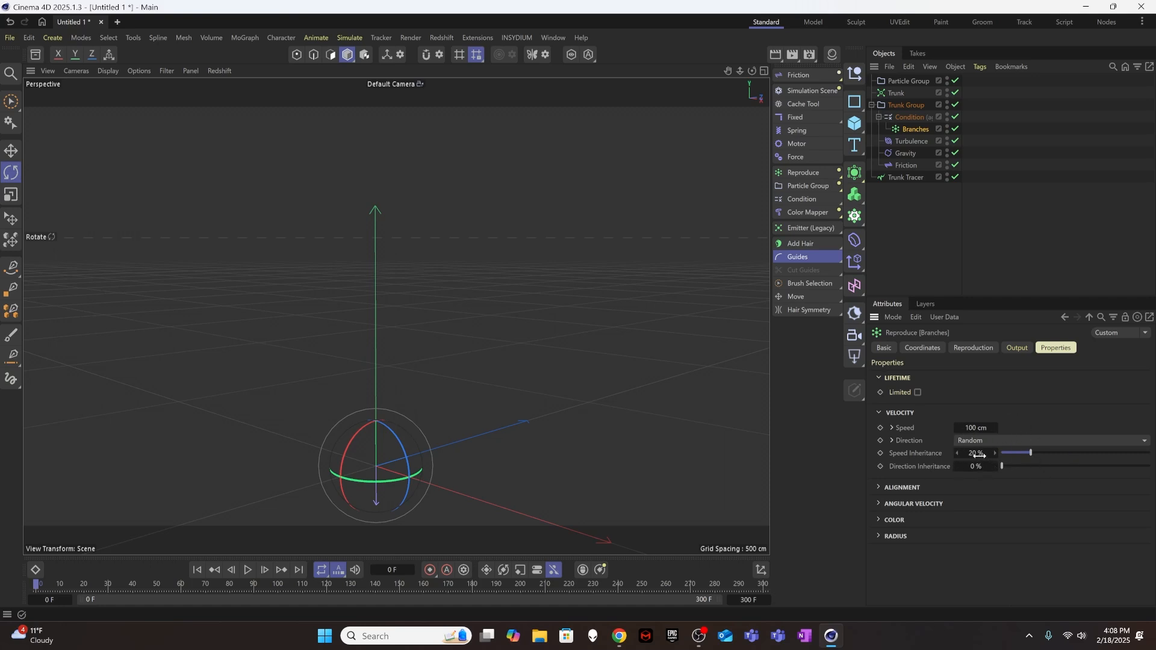
drag(1029, 453, 1150, 453)
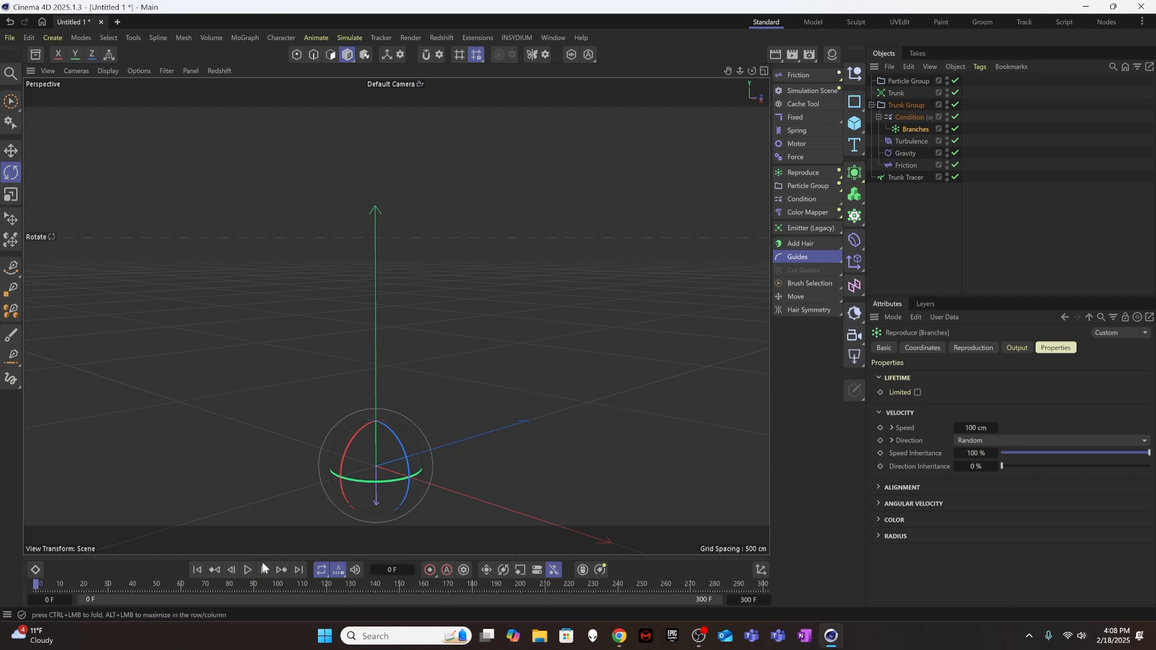
click(248, 571)
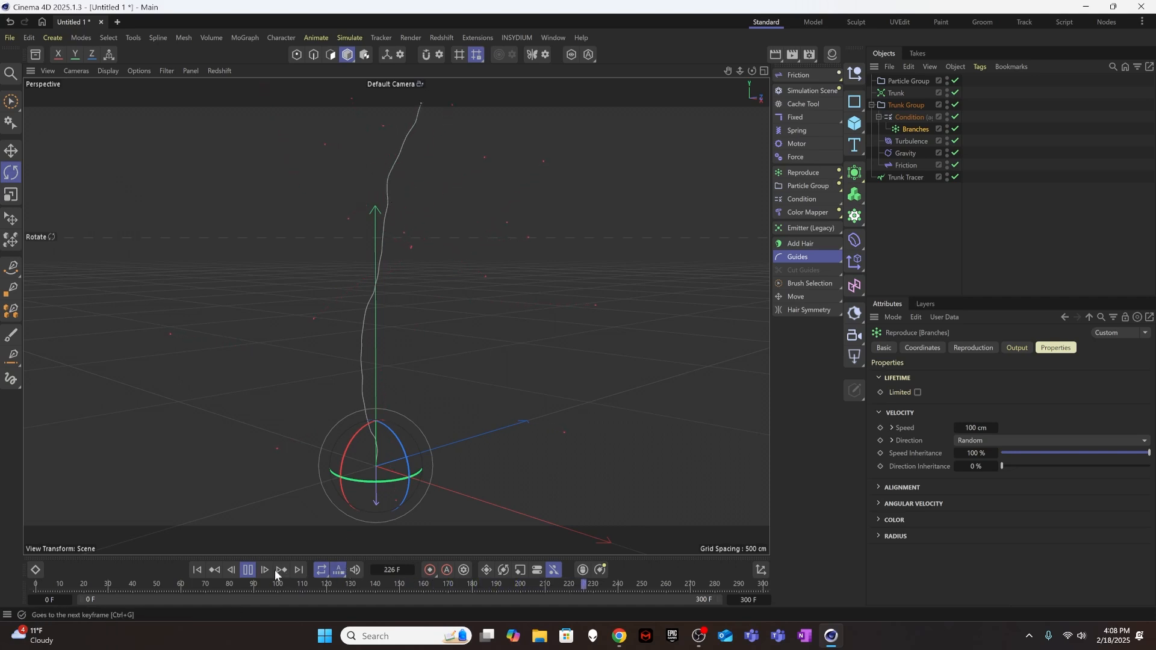
click(248, 570)
click(196, 571)
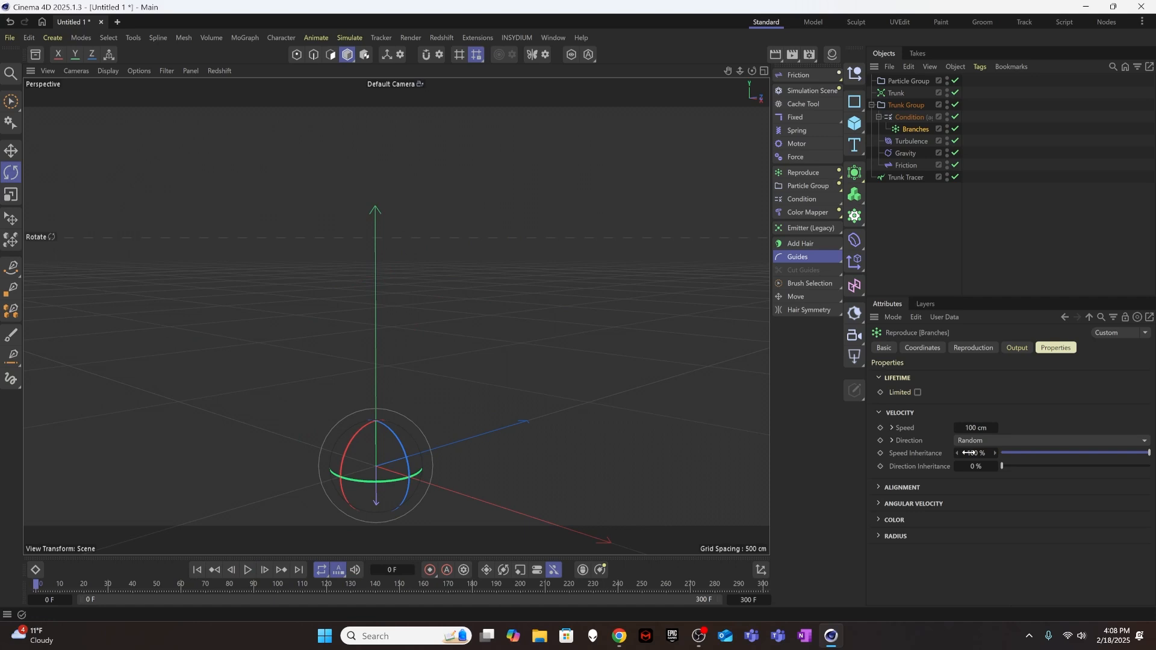
Set the Branches emitter's Speed Inheritance to 50 % and its Speed Variance to 50 cm.
click(987, 427)
drag(1051, 458, 1066, 456)
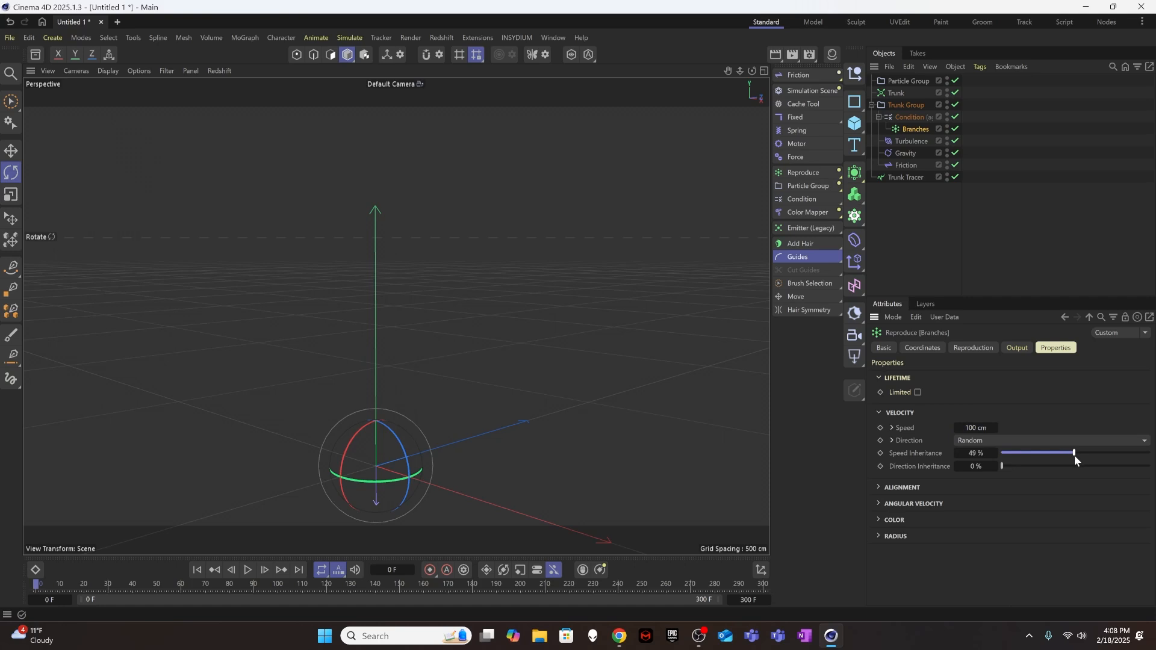
click(893, 425)
click(973, 428)
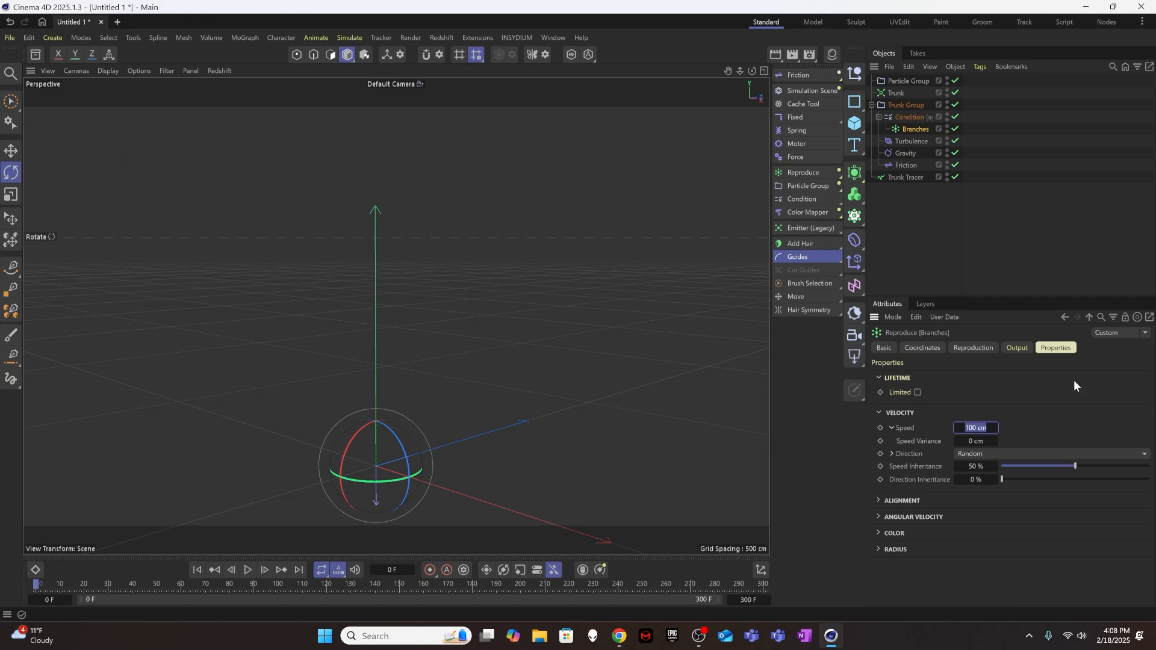
click(982, 441)
text(50)
key(Return)
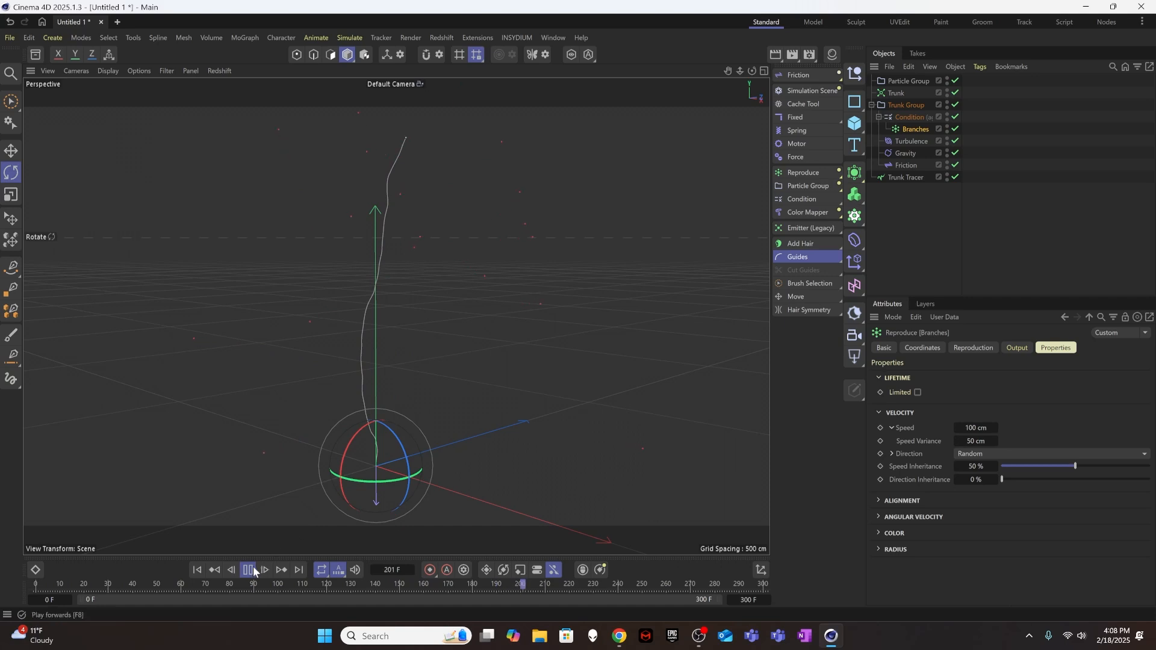
click(194, 568)
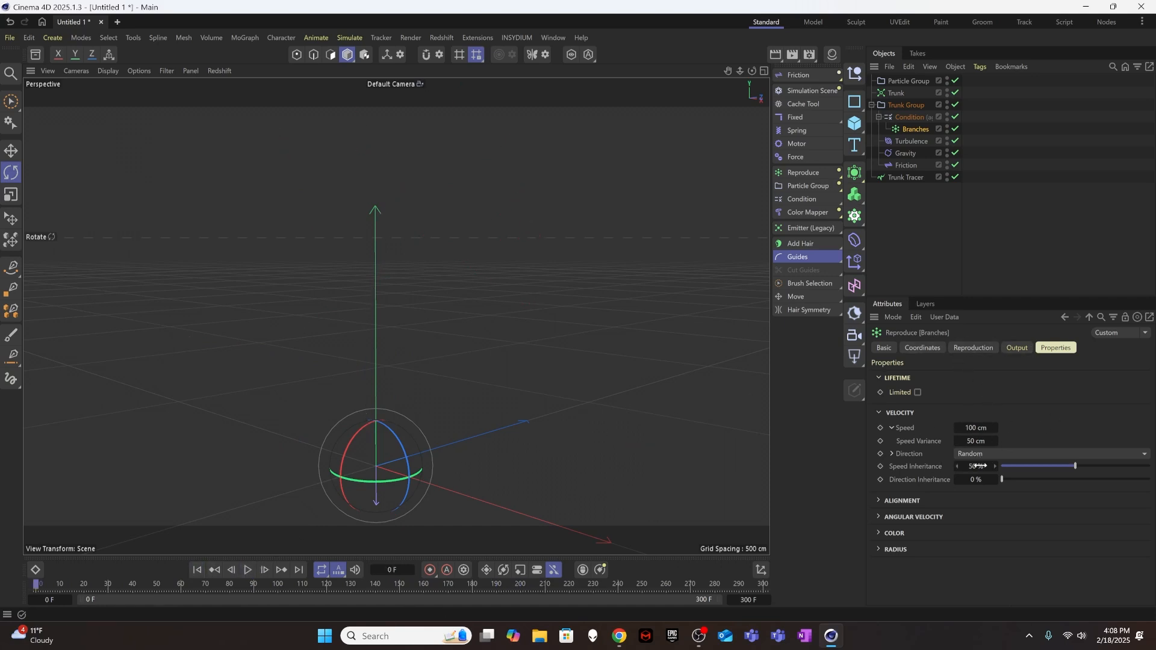
Change the Branches emitter's velocity Direction to Radial and inspect its spread options.
click(1010, 453)
click(993, 485)
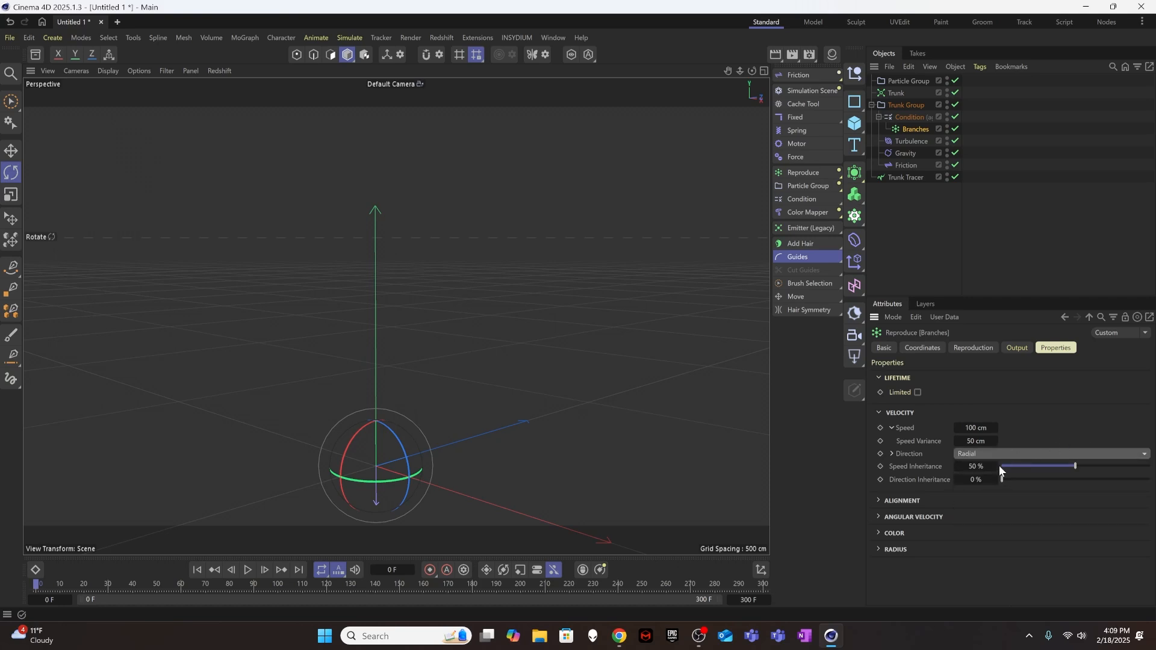
click(892, 454)
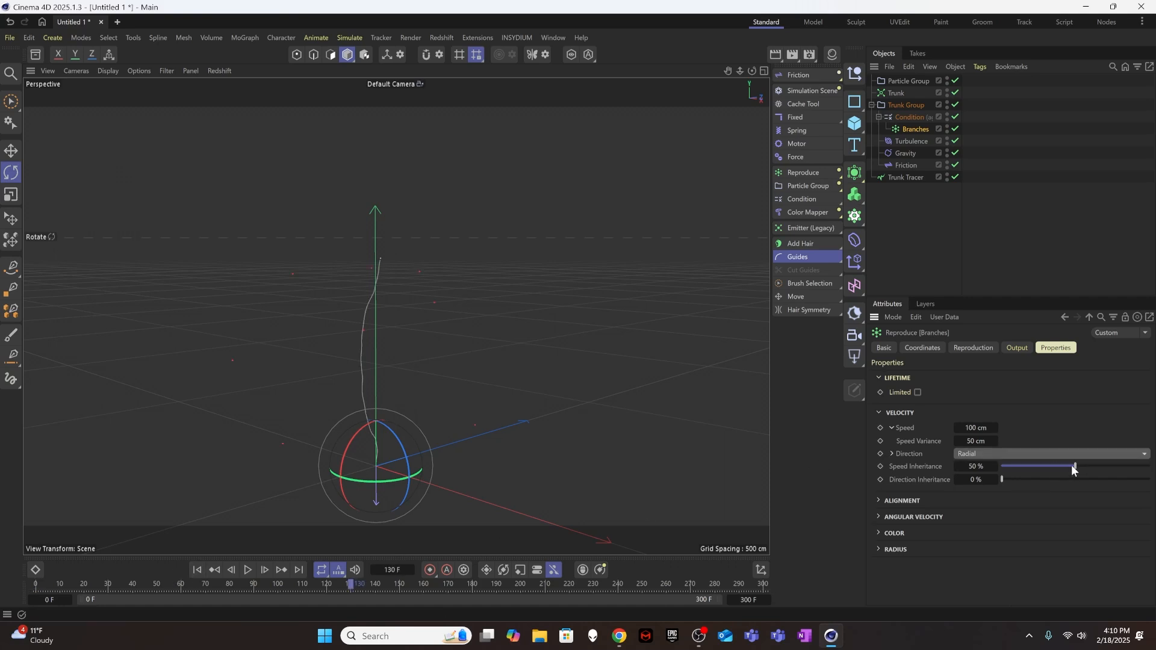
drag(1075, 465, 1075, 468)
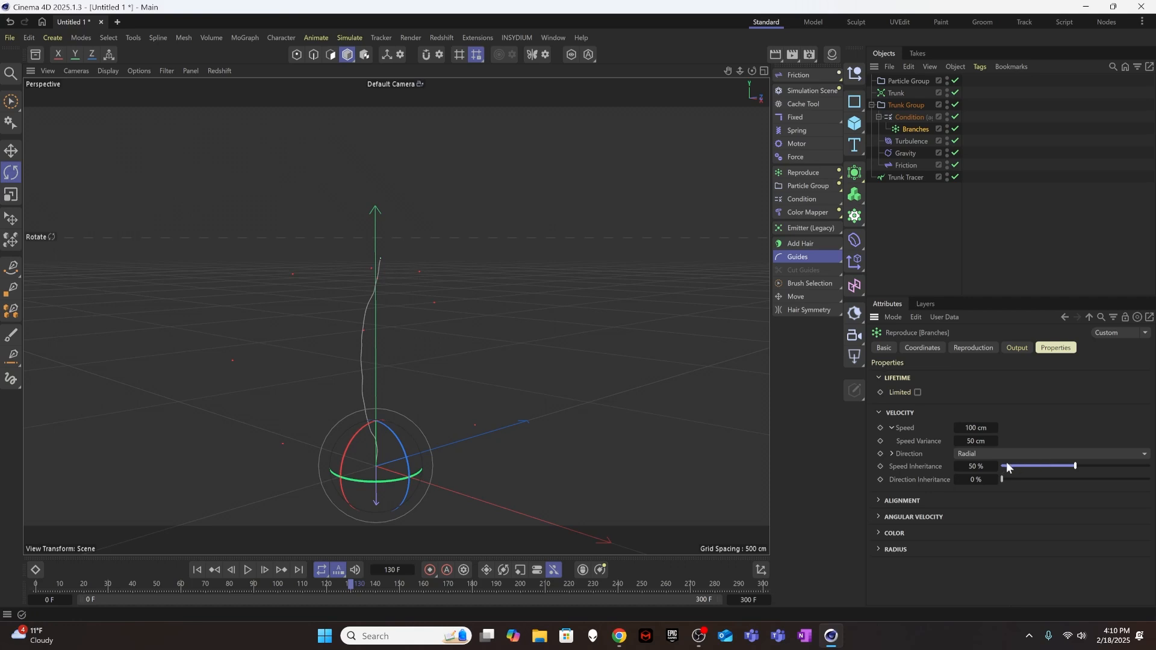
Set the Branches emitter's Direction Inheritance to 100 % and play the simulation from the first frame.
double_click(977, 479)
text(100)
click(198, 570)
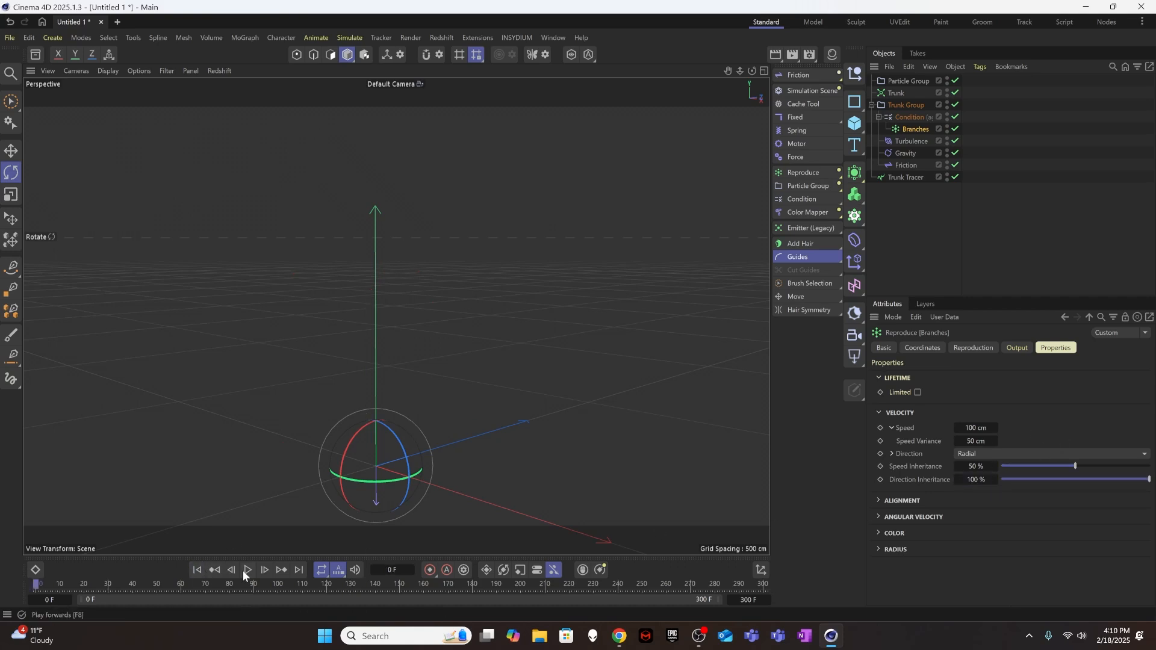
click(246, 570)
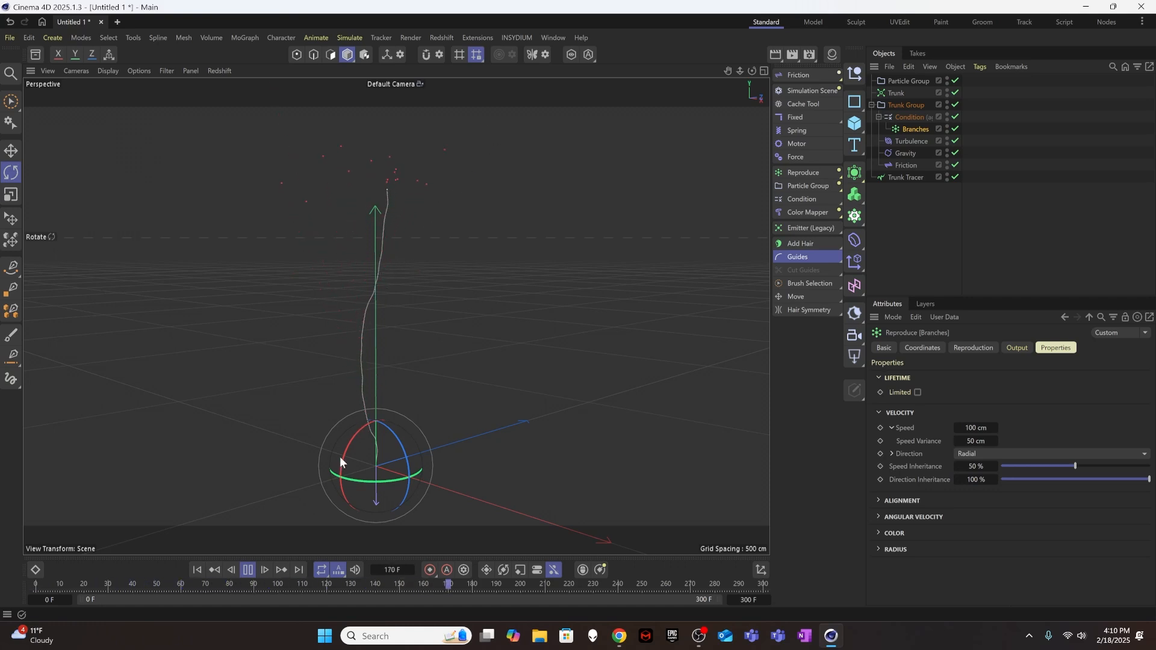
Reduce the Branches emitter's Direction Inheritance to 50 % and check the simulation.
click(982, 480)
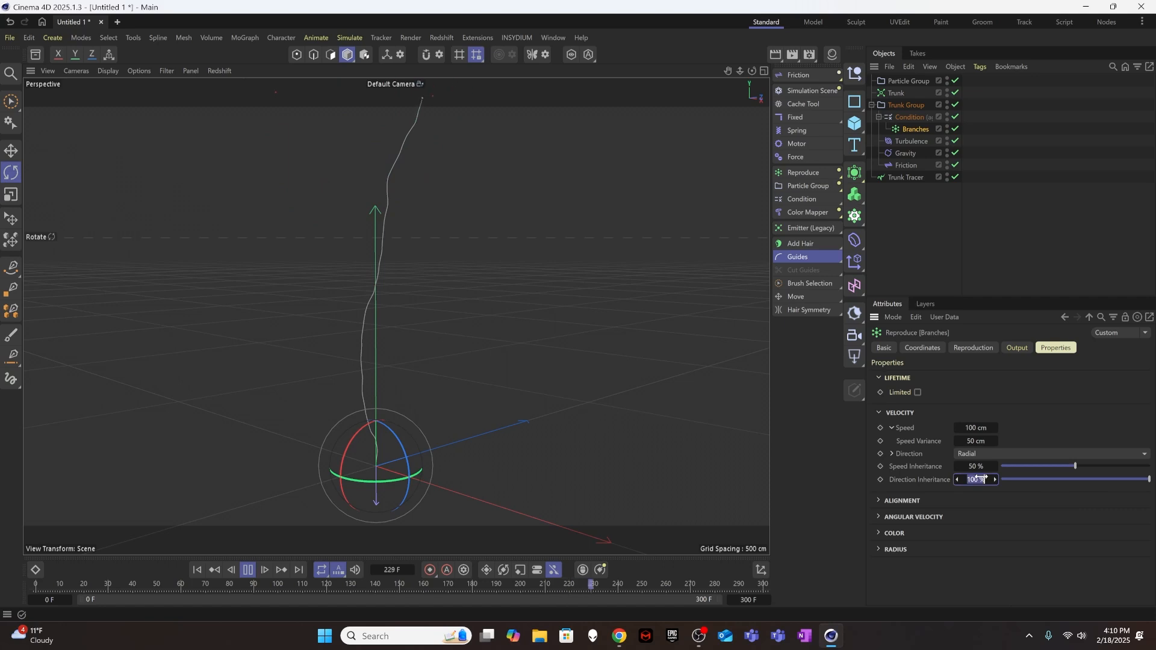
text(50)
key(Return)
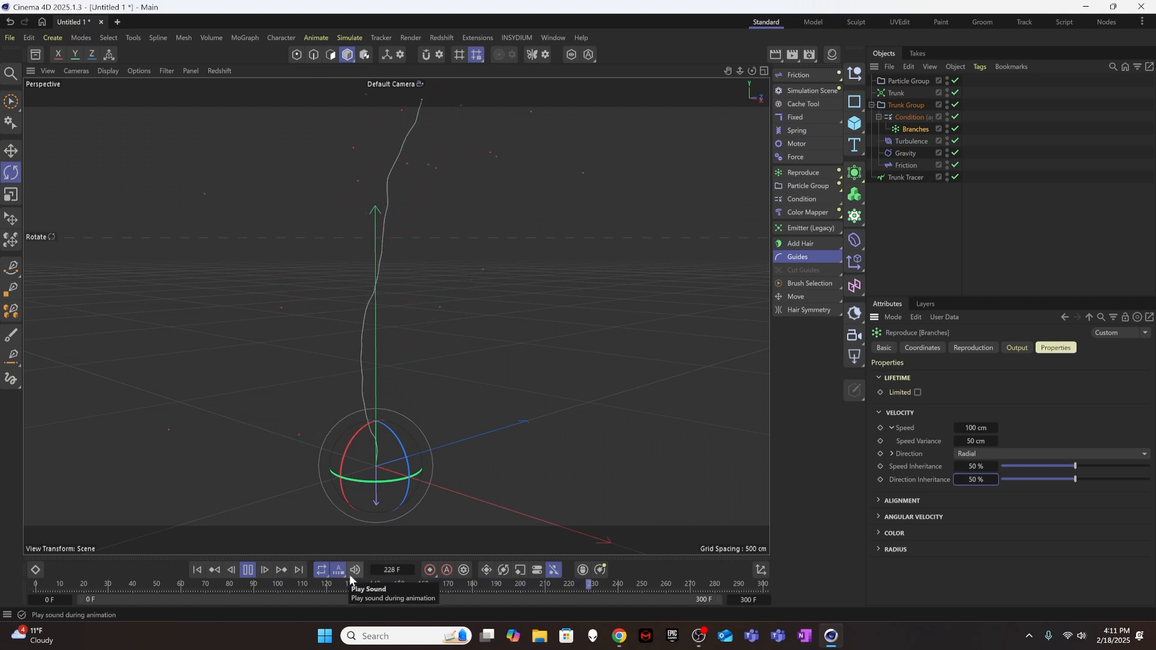
Set the Branches emitter's Direction Inheritance to 25 % and deselect the emitter.
click(985, 479)
text(25)
key(Return)
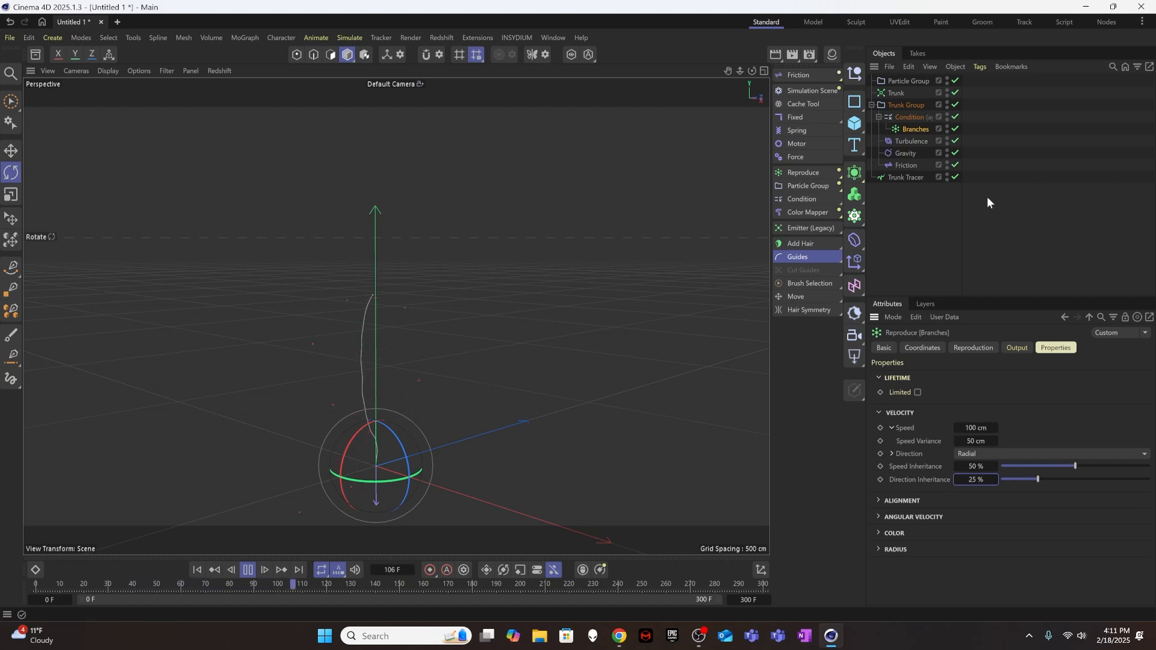
click(916, 224)
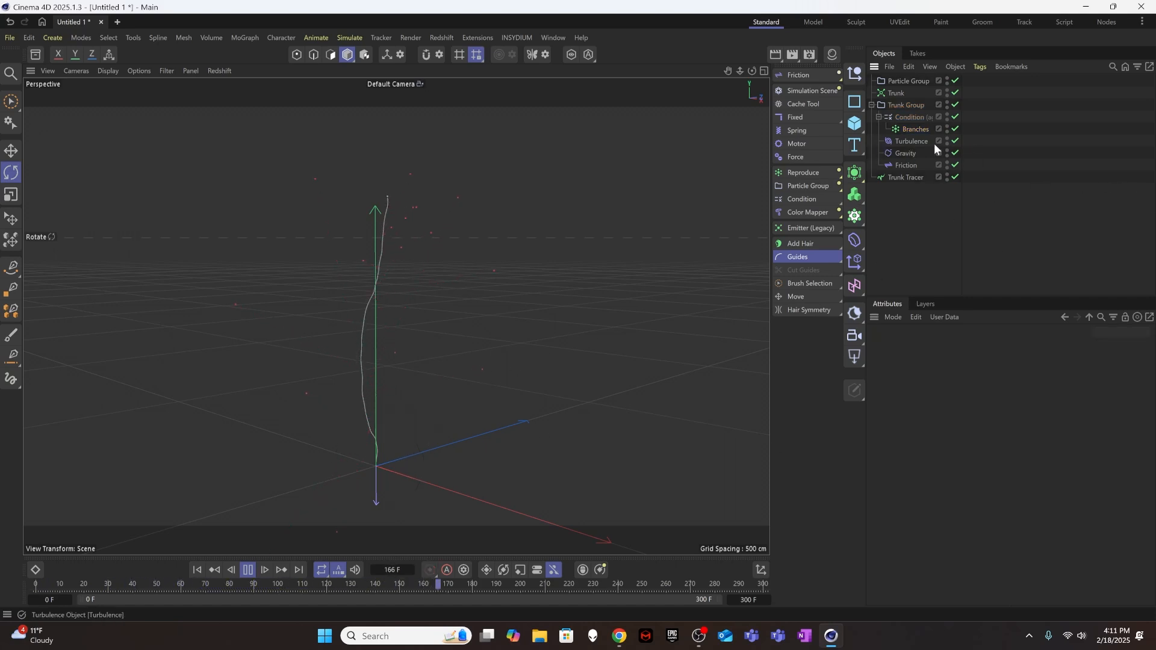
Add a second MoGraph Tracer and place it below Trunk Tracer in the object hierarchy.
click(907, 129)
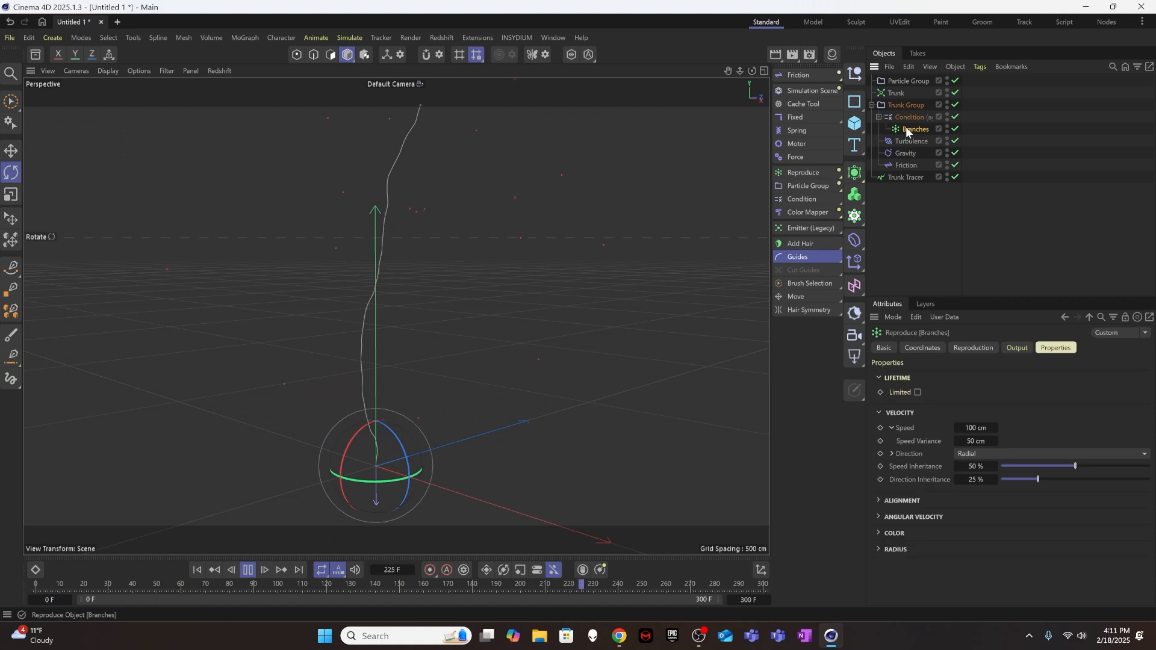
click(931, 215)
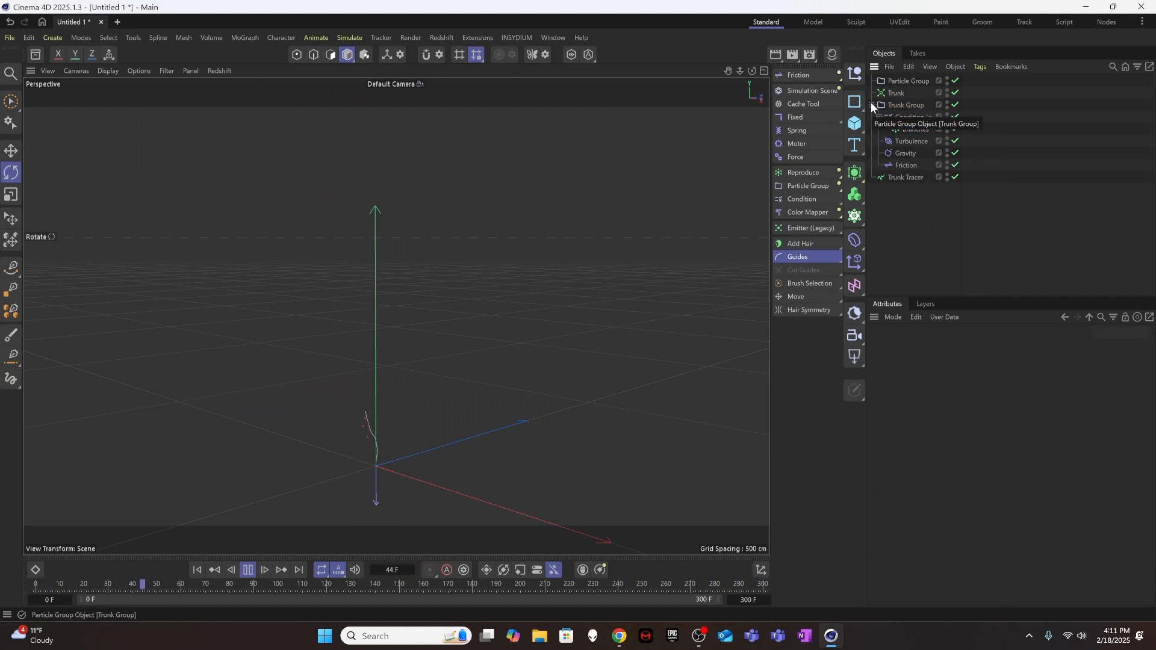
click(258, 38)
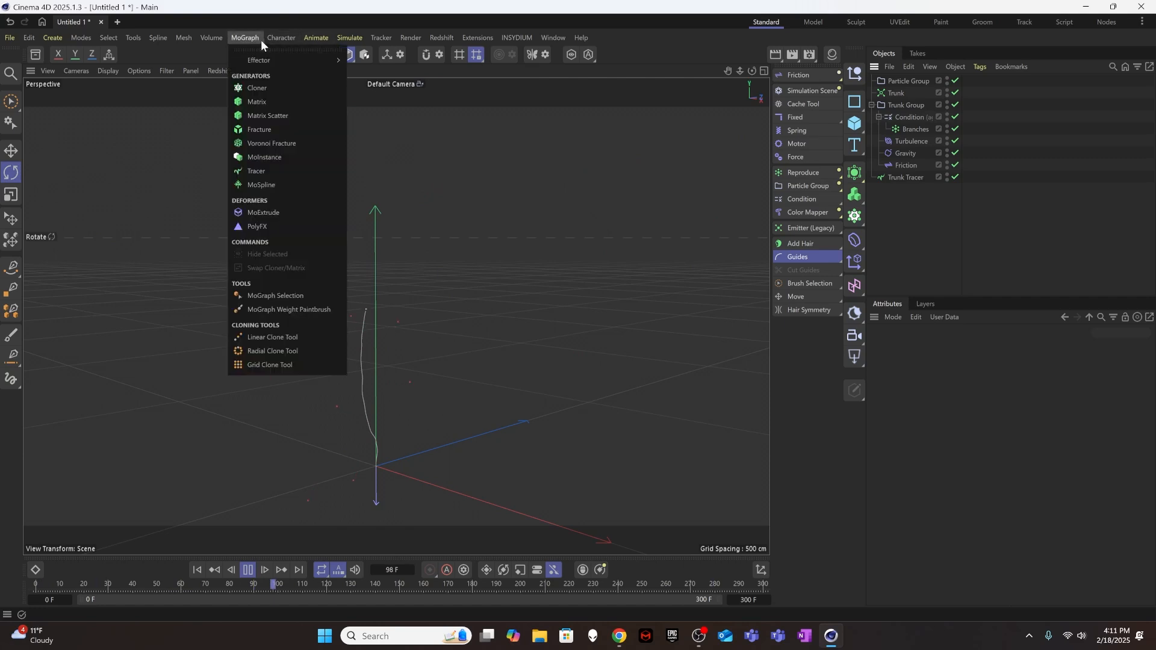
click(271, 175)
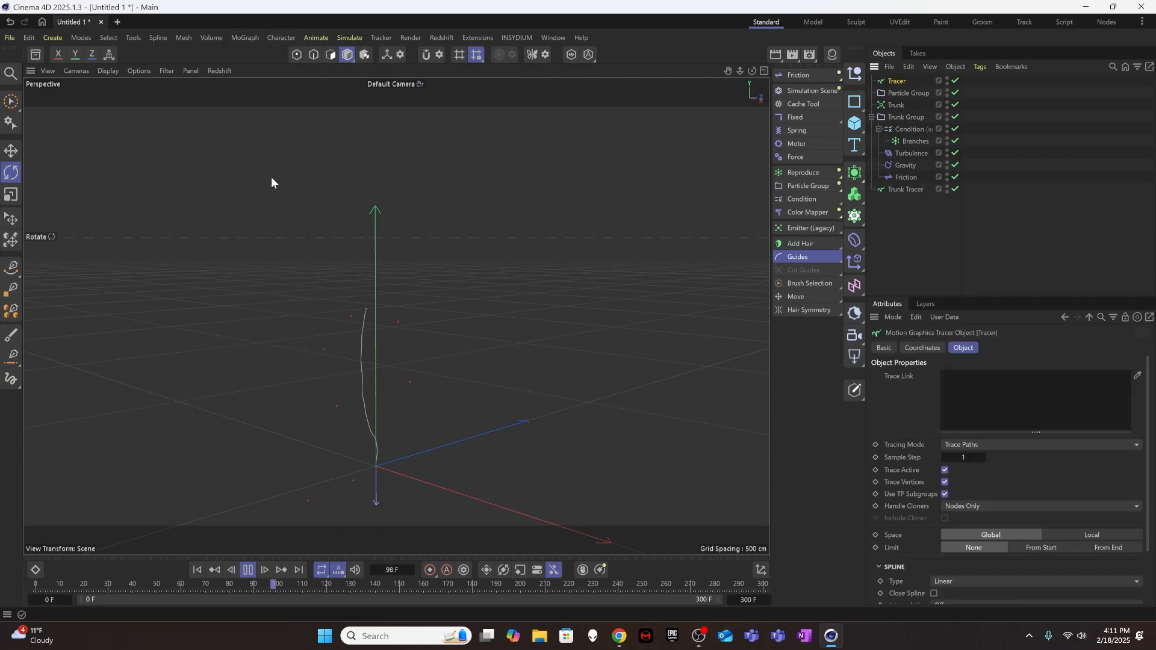
drag(901, 85, 913, 229)
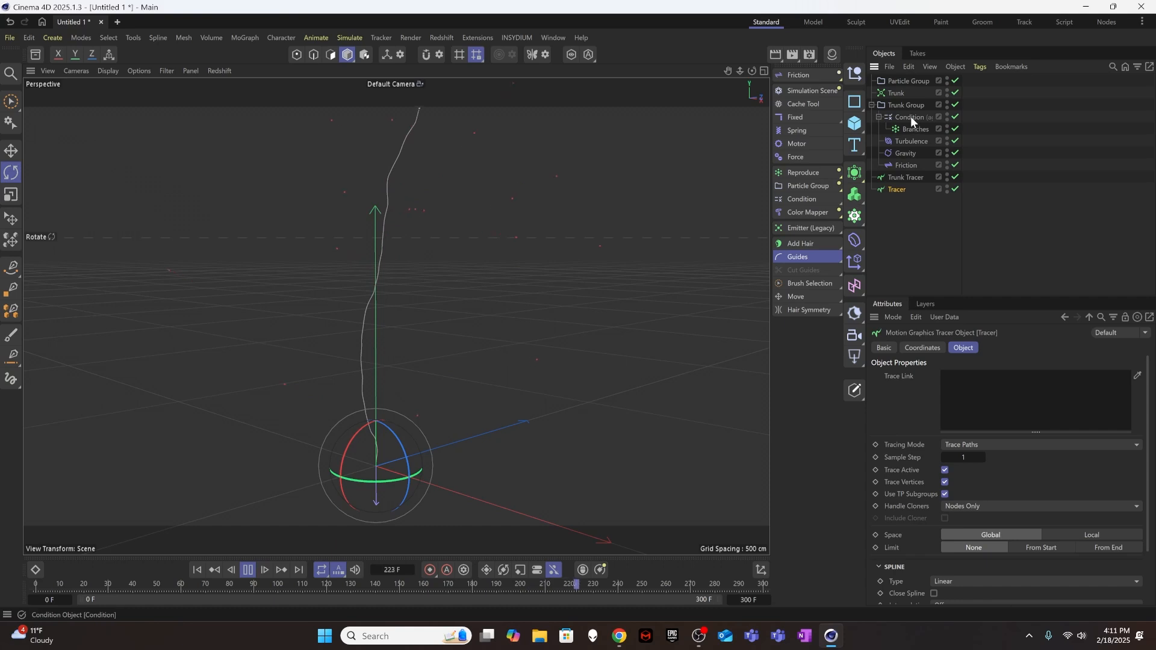
Check which particle group the Branches emitter uses and rename that group Branches Group.
click(902, 83)
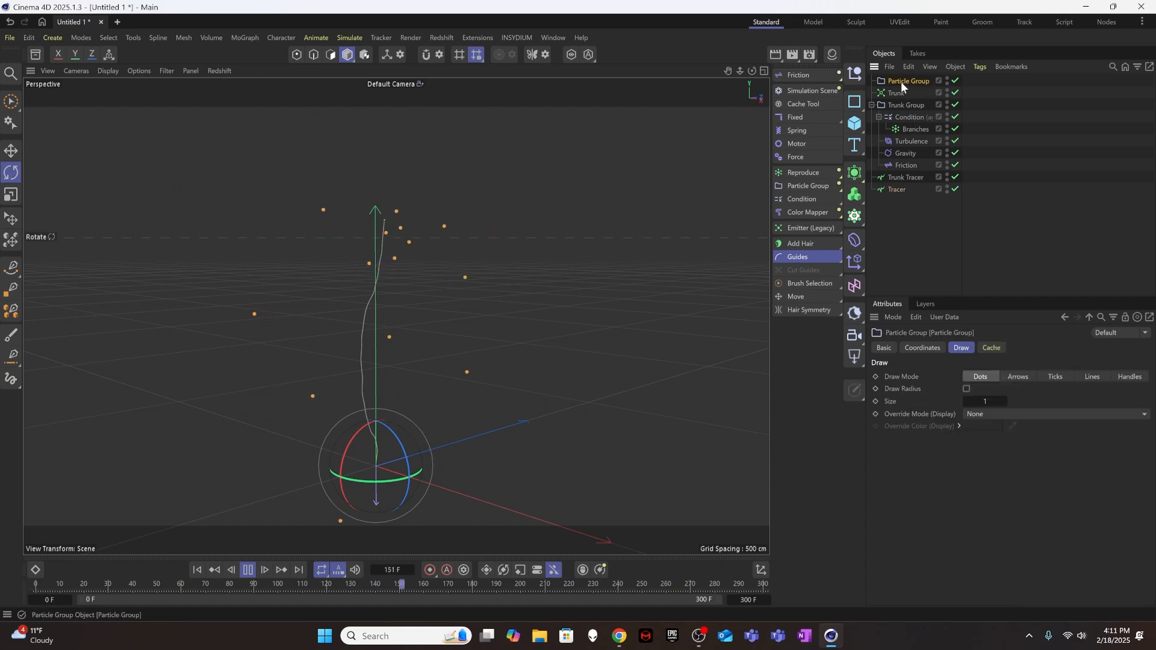
click(916, 127)
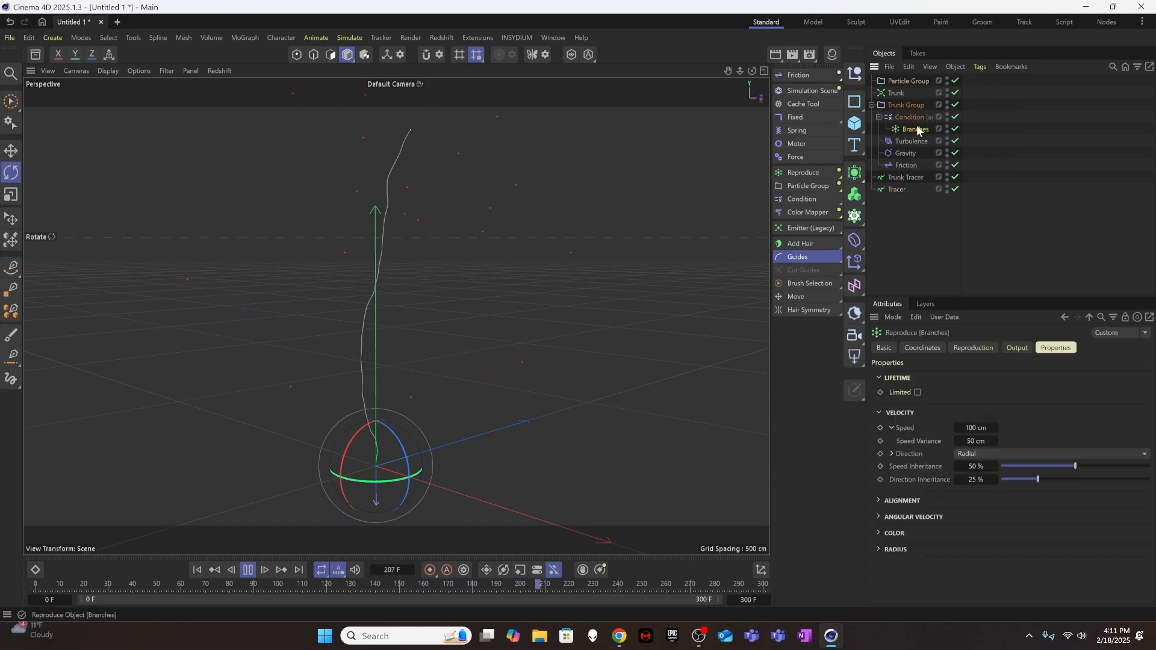
click(972, 348)
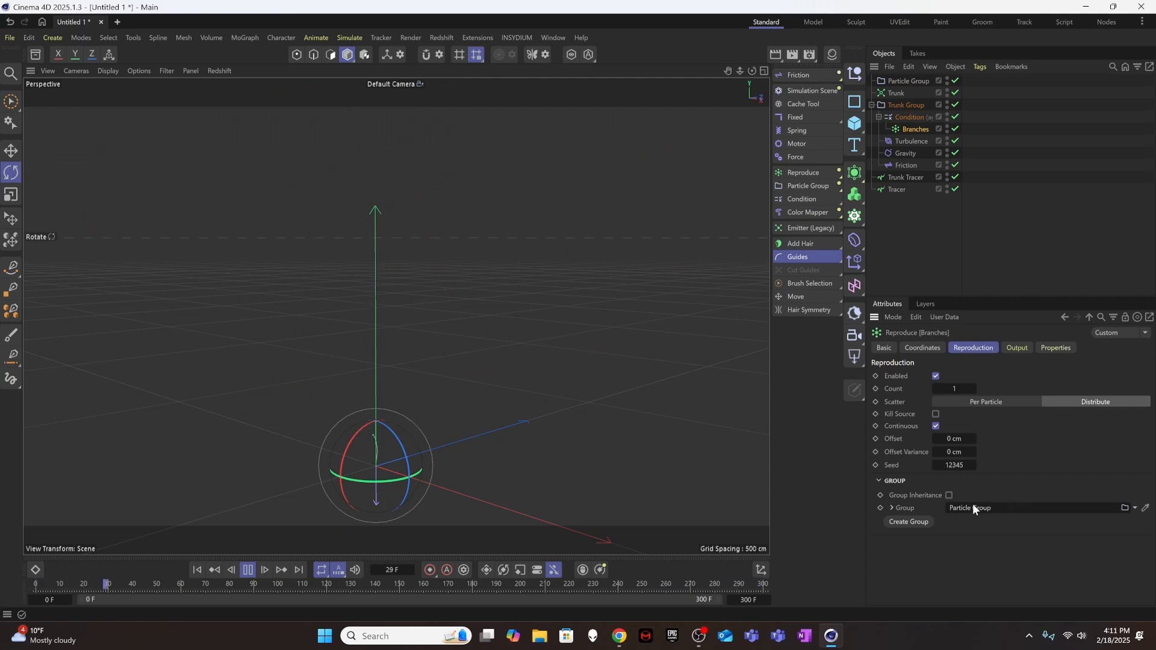
double_click(910, 80)
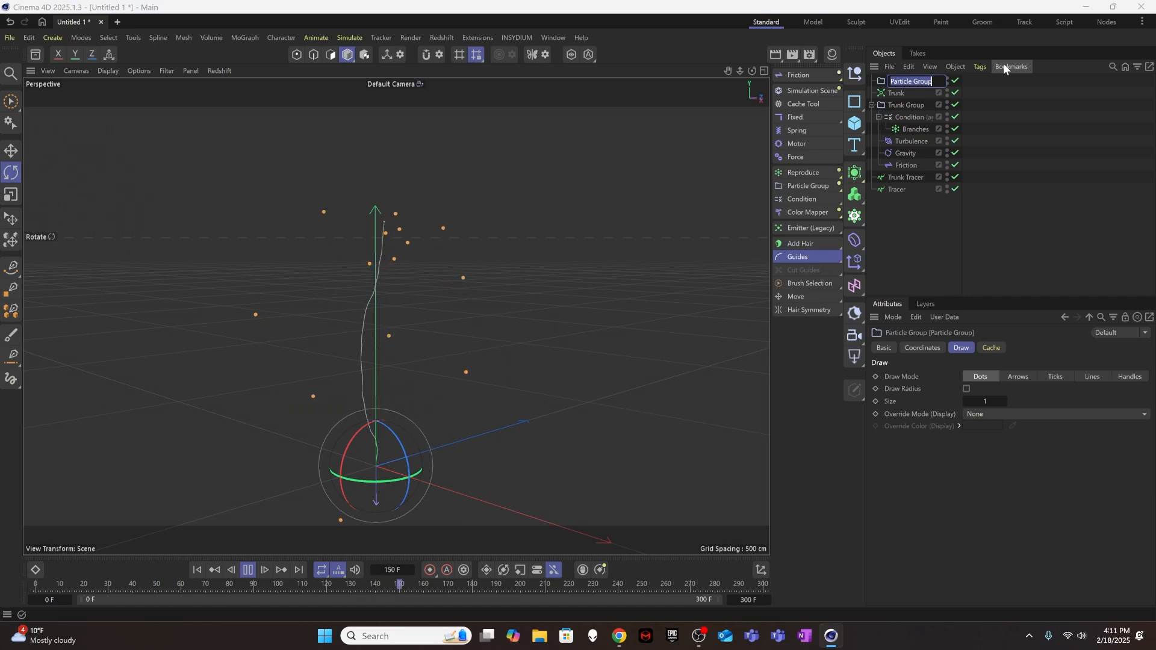
text(Branches Group)
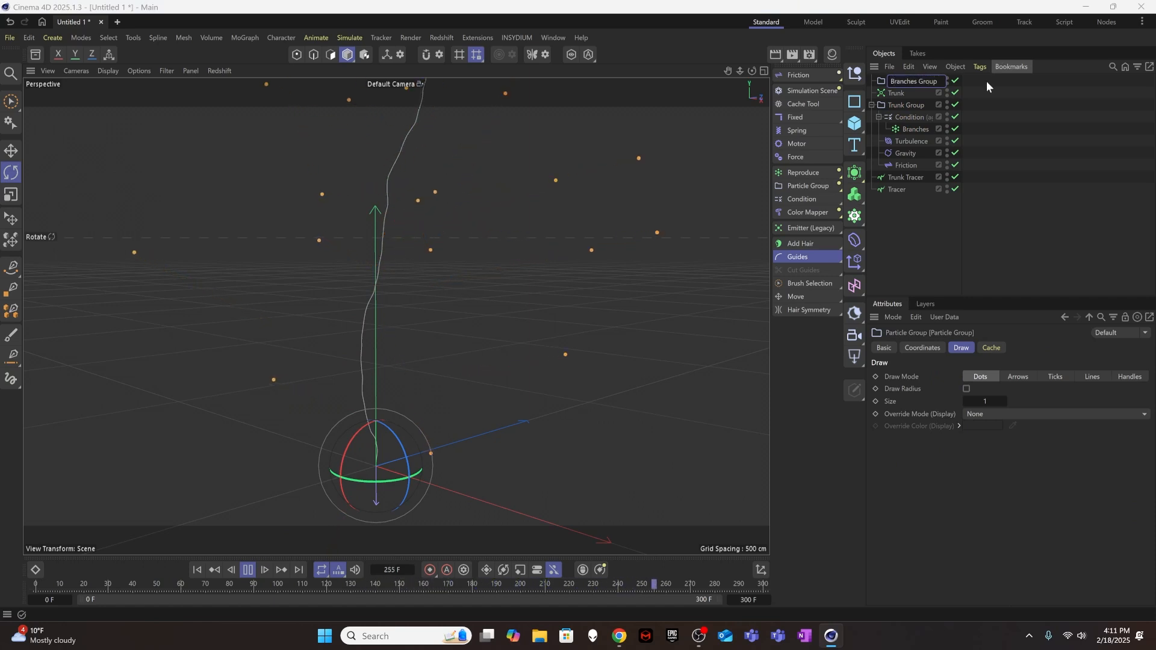
click(978, 199)
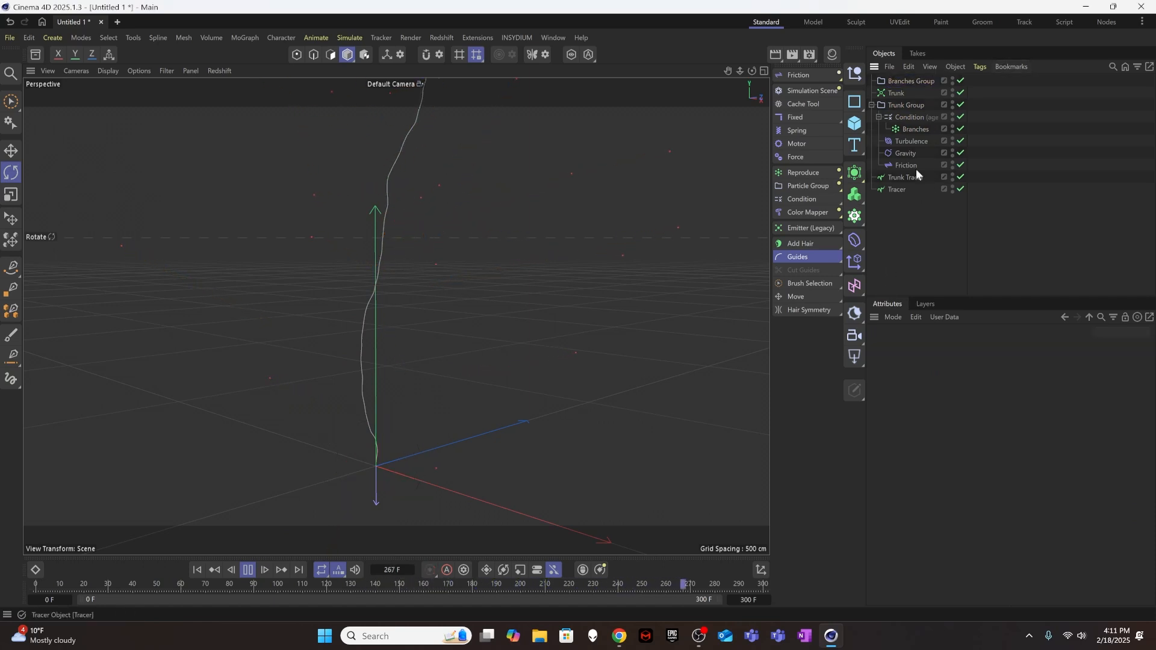
Move Branches Group between Trunk Tracer and the new Tracer, and collapse Trunk Group.
drag(907, 81, 906, 179)
click(895, 229)
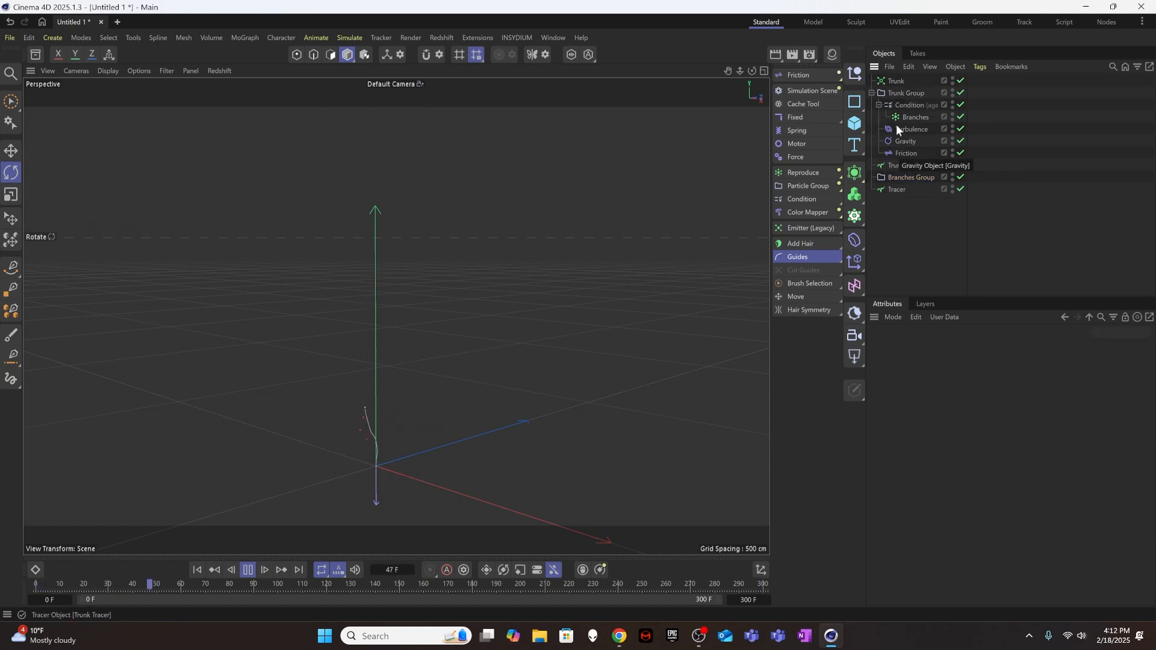
click(872, 93)
Review the Trunk emitter, Trunk Tracer, Branches emitter and Branches Group in the object hierarchy.
click(899, 93)
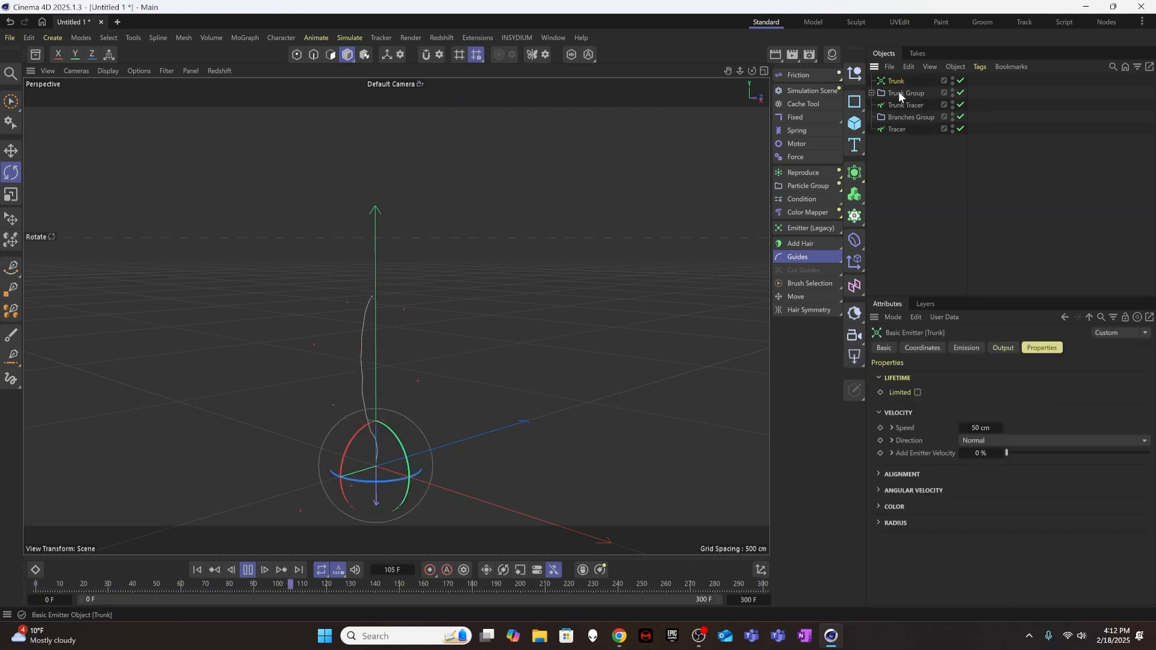
click(903, 105)
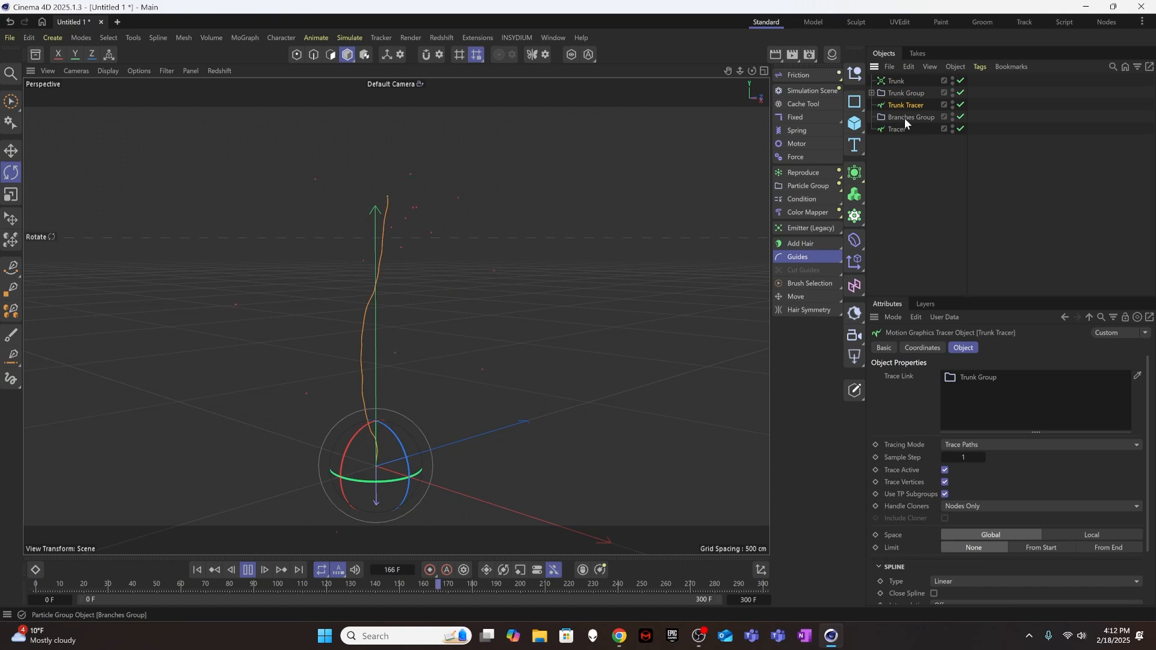
click(872, 93)
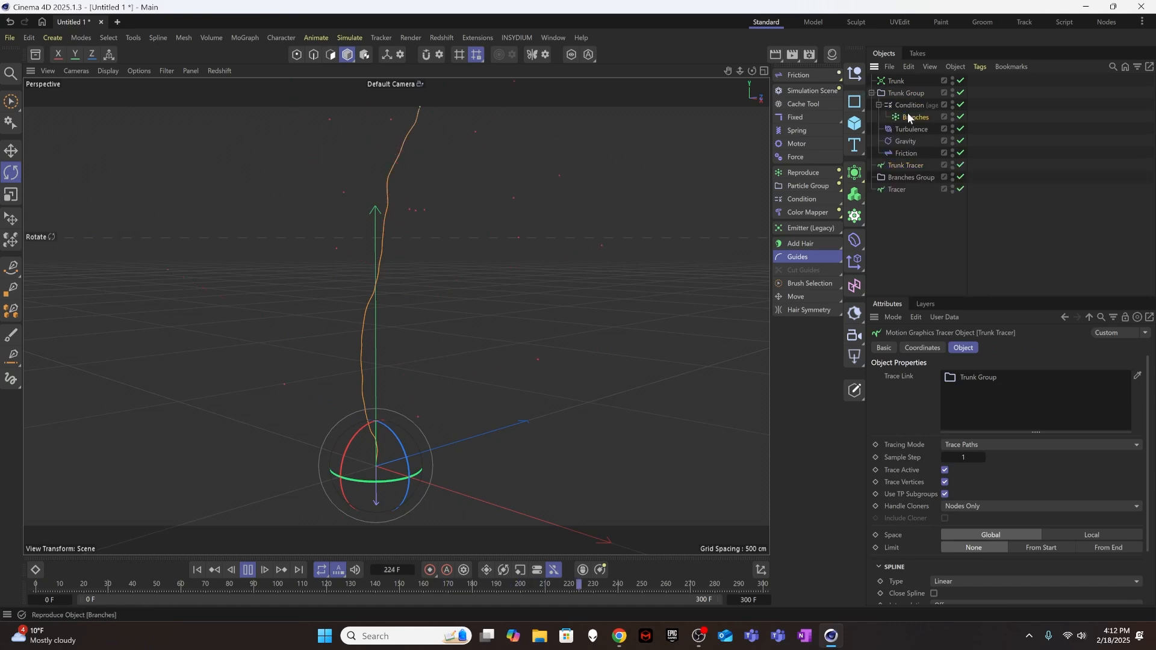
click(909, 116)
click(872, 93)
click(912, 117)
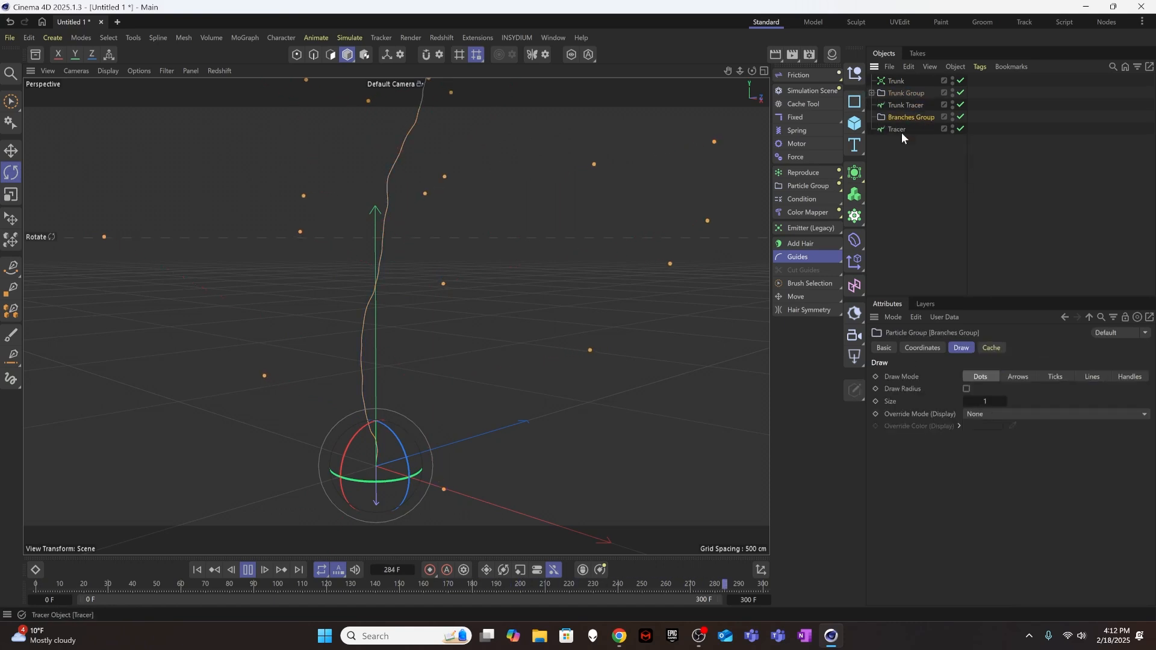
Link Branches Group as the new Tracer's Trace Link, check the traced branches in playback, and return to the first frame.
click(900, 130)
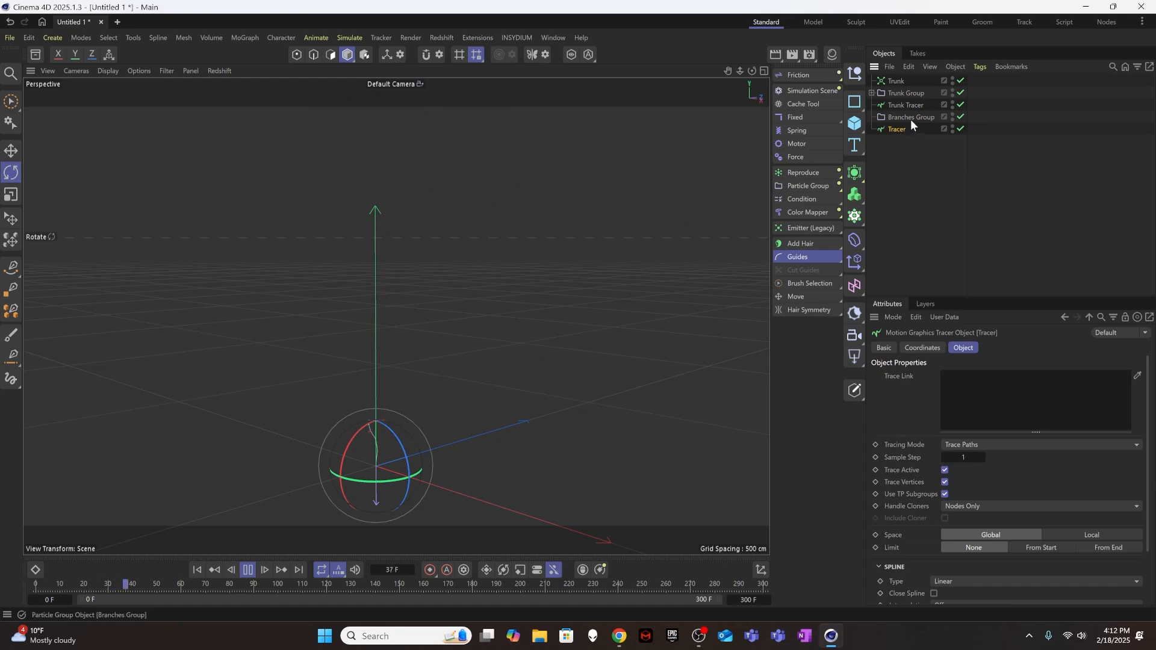
drag(912, 117, 1000, 388)
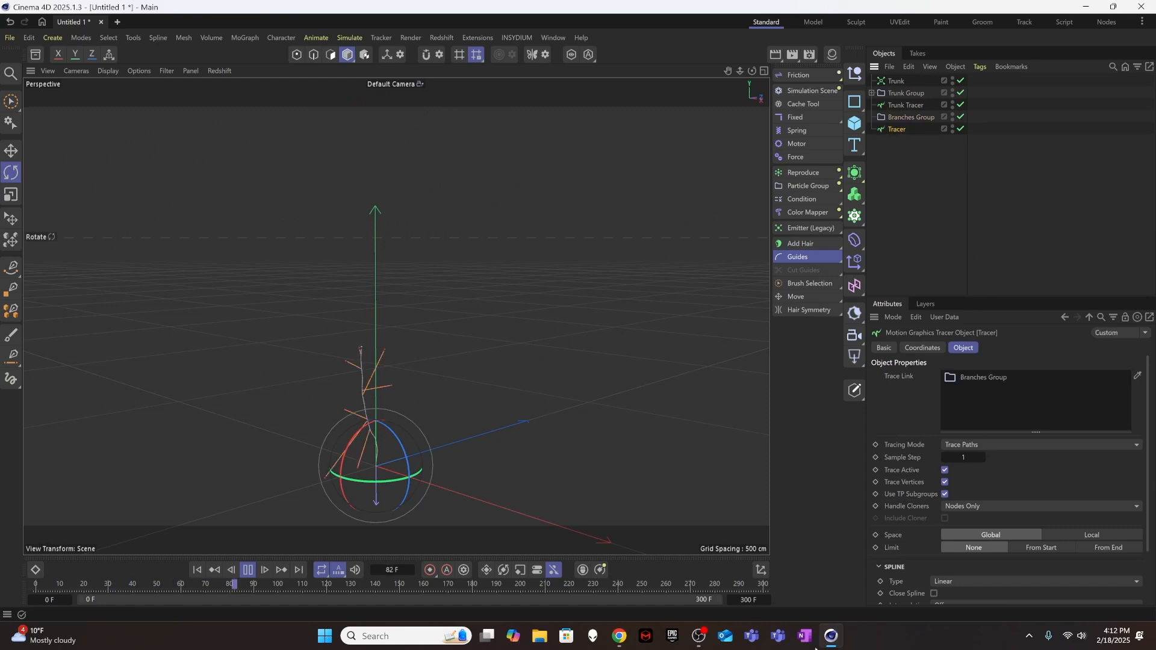
click(197, 571)
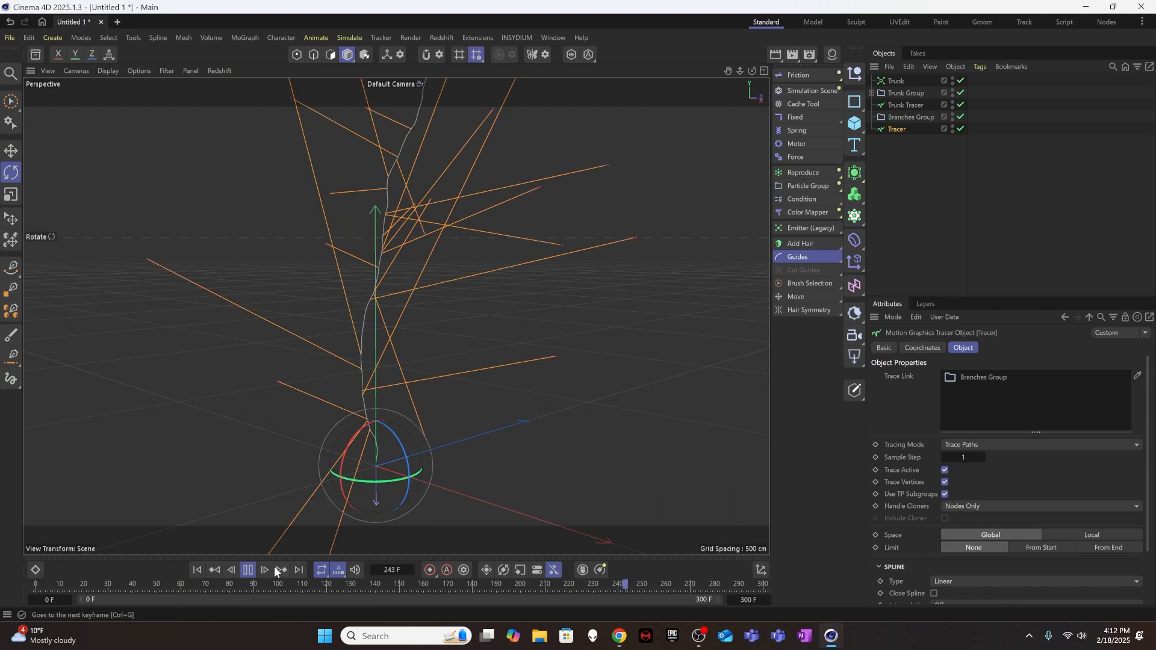
click(248, 570)
click(198, 570)
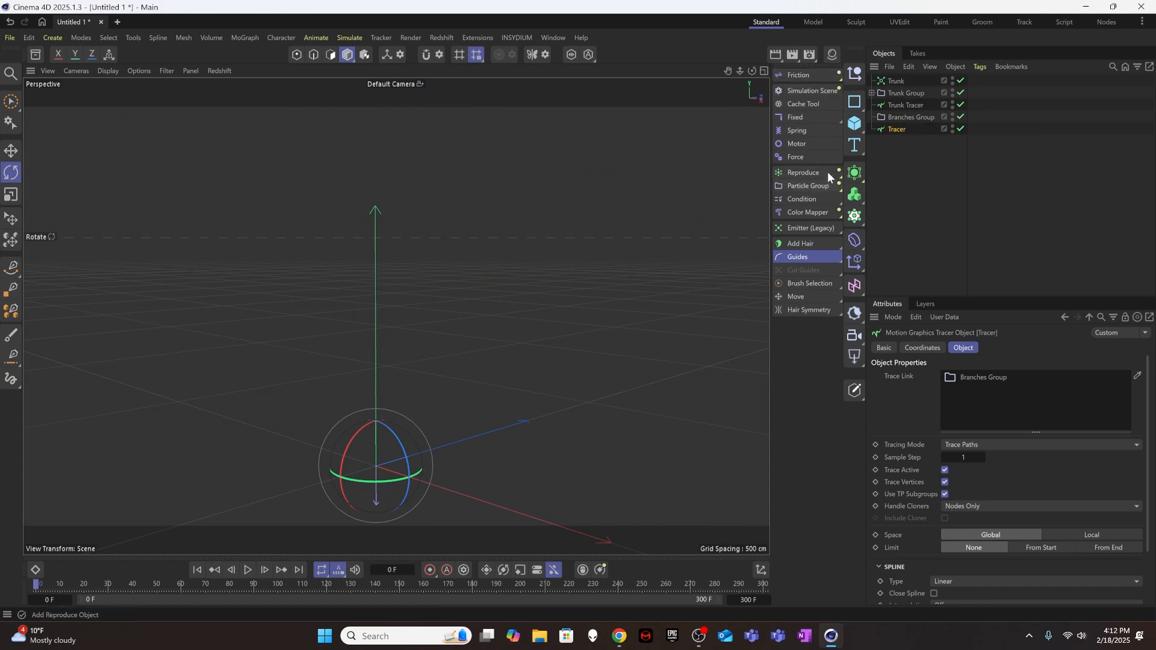
Add a Turbulence force as a child of Branches Group and play the simulation.
drag(812, 78, 878, 177)
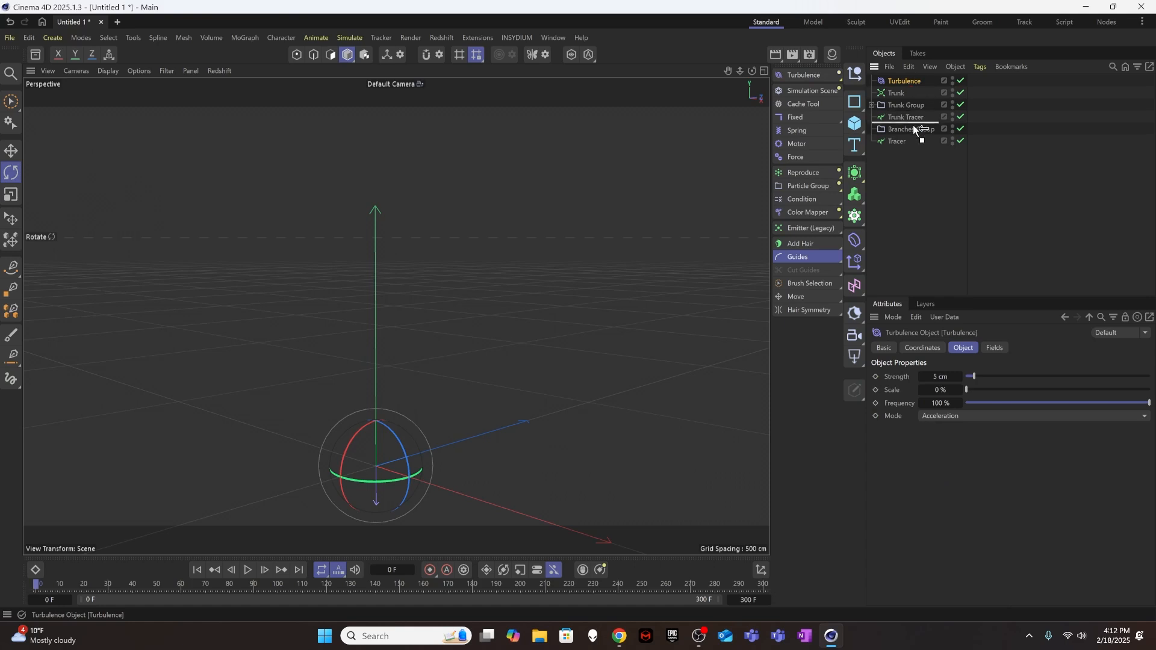
drag(915, 128, 916, 130)
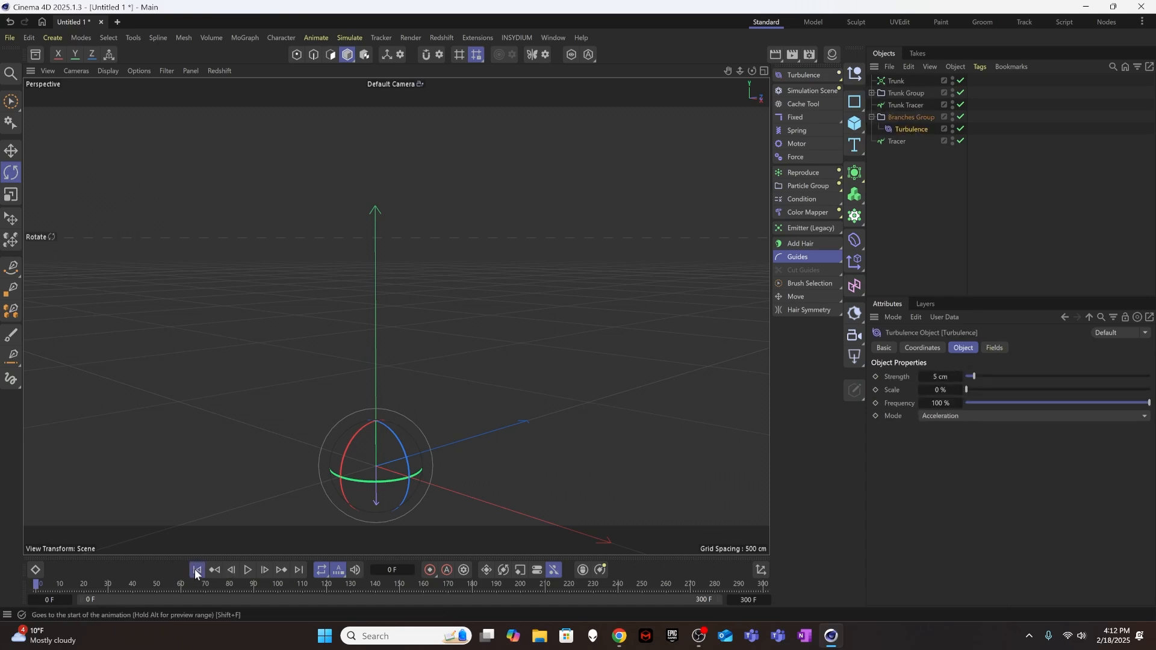
click(247, 569)
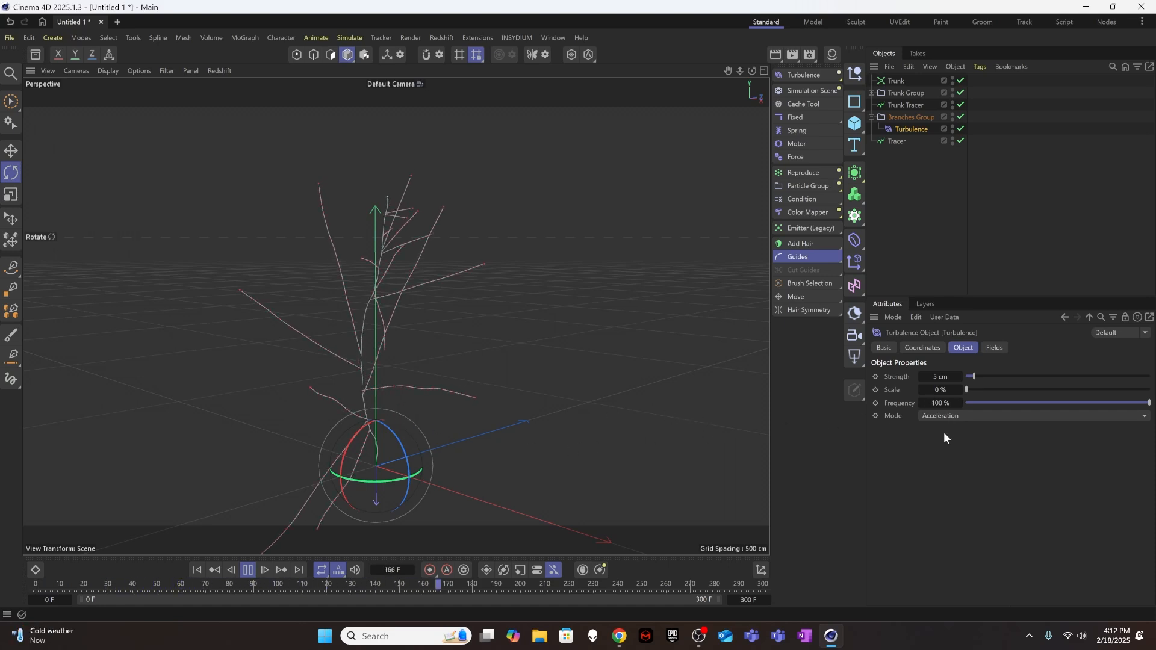
Set the Scale of the Branches Group's Turbulence to 10 %.
click(950, 375)
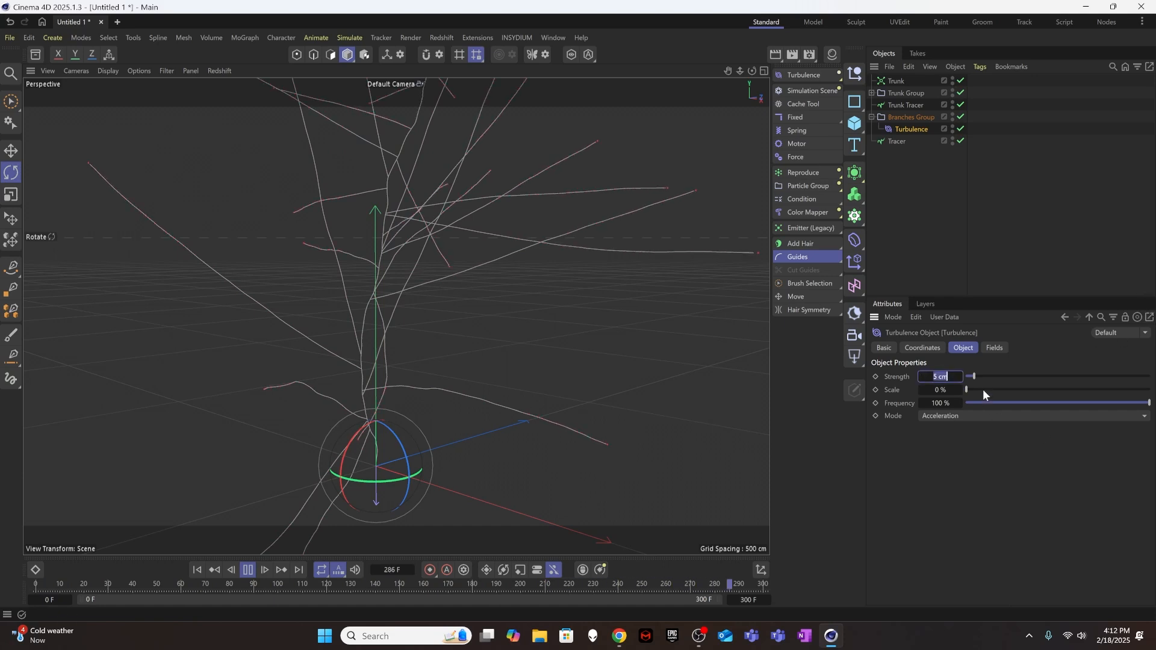
click(946, 390)
text(10)
key(Return)
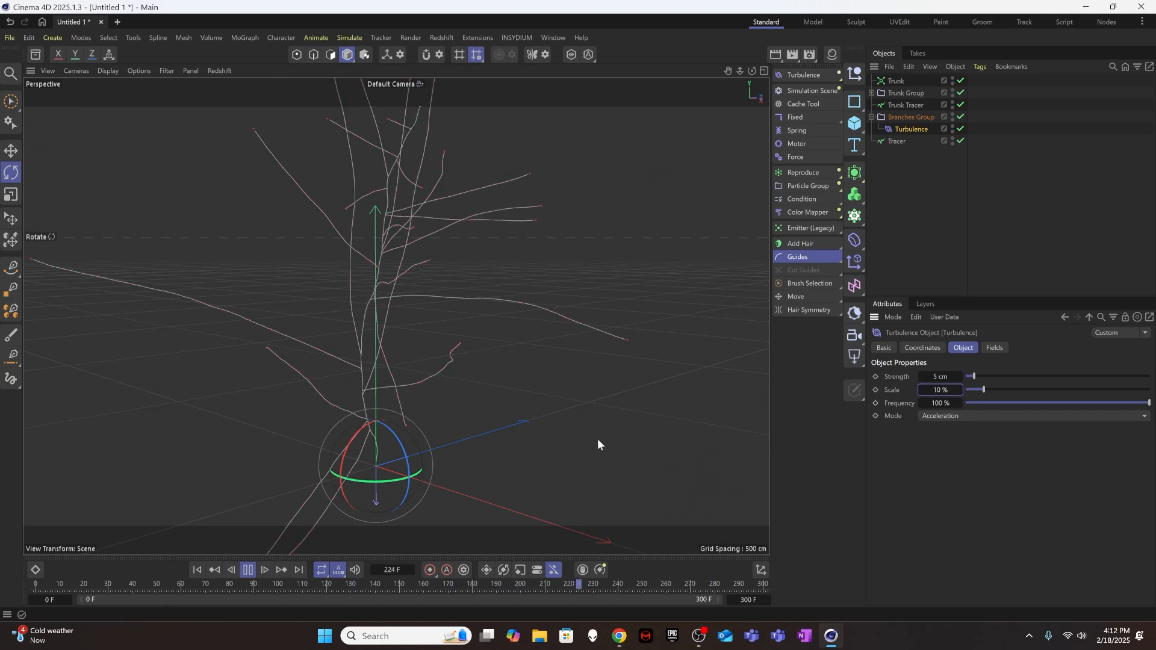
Try a Strength of 7 cm for the Branches Group's Turbulence.
click(940, 377)
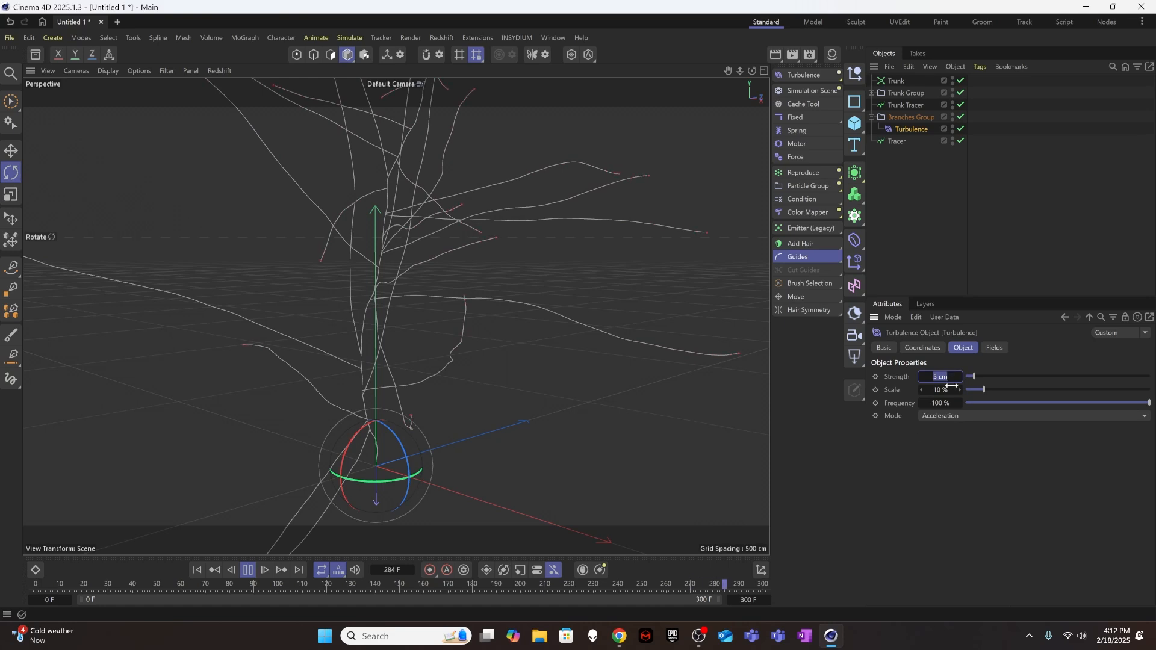
text(7)
key(Return)
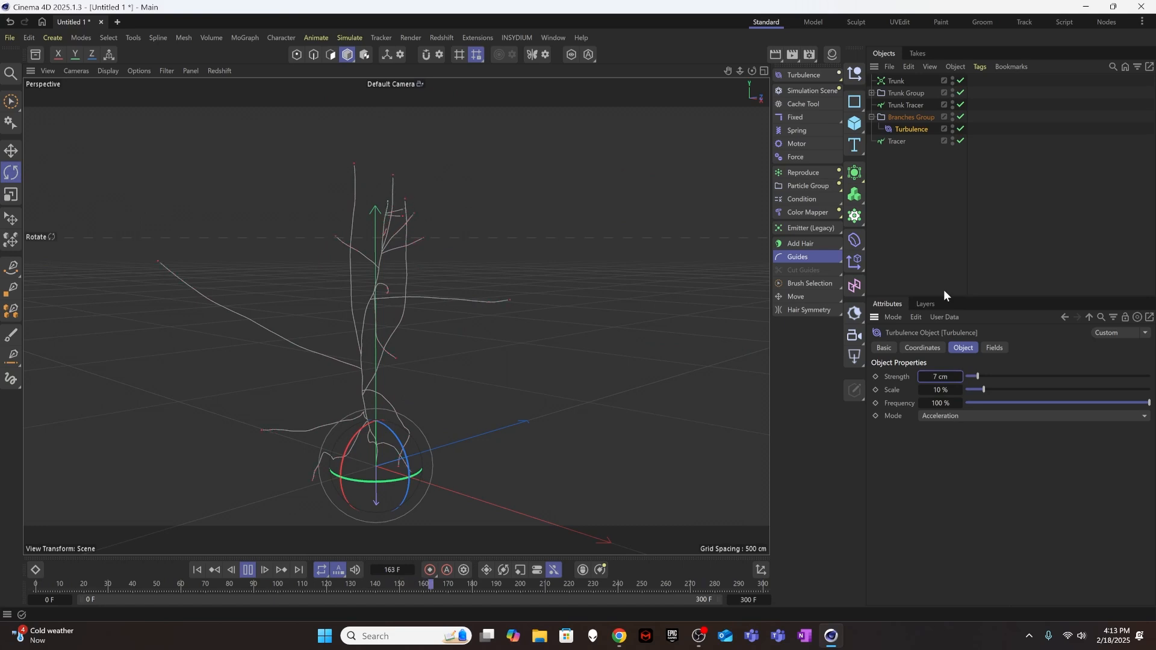
Set the branch Turbulence Strength to 5 cm, check the growth, and return to the first frame.
double_click(940, 376)
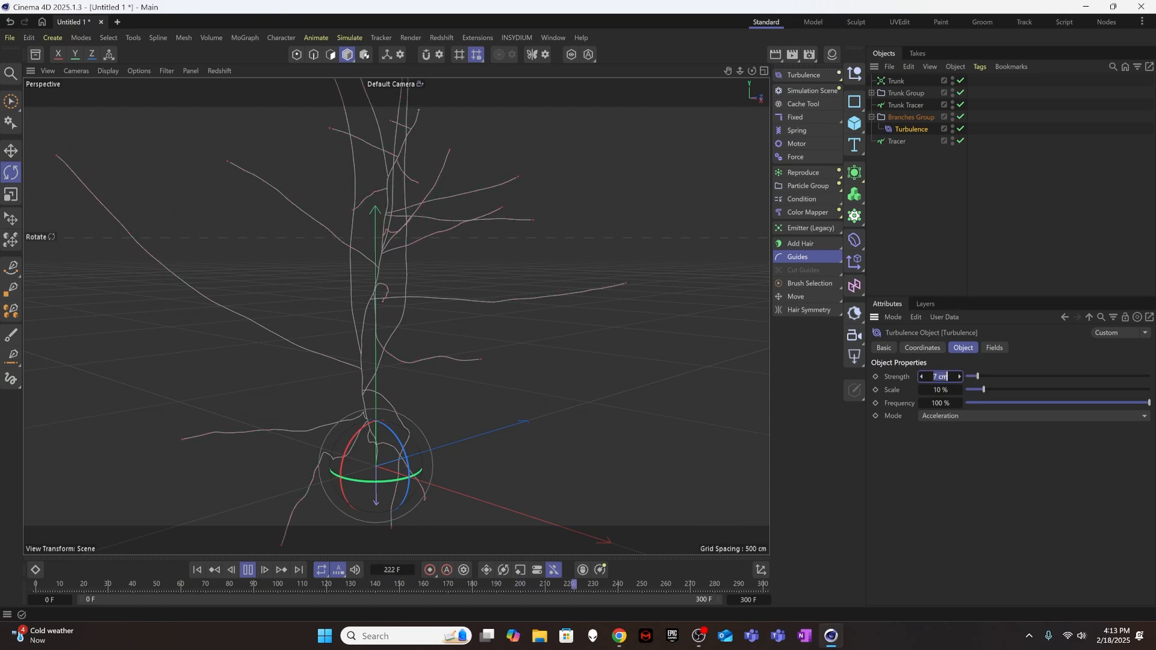
text(5)
key(Return)
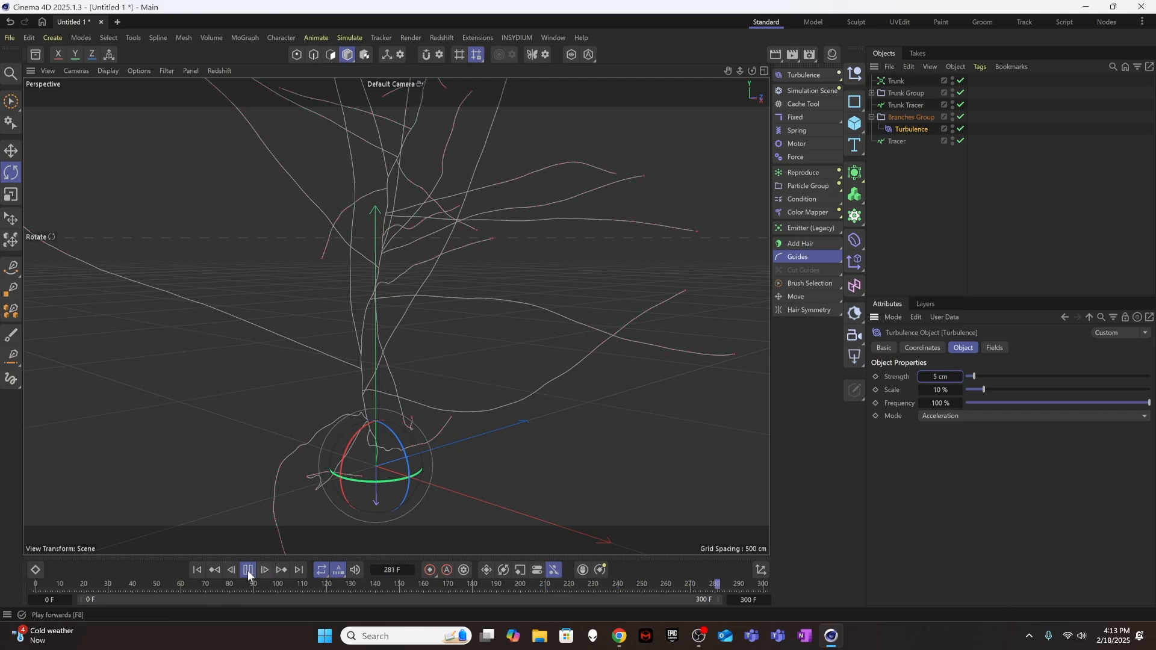
click(196, 570)
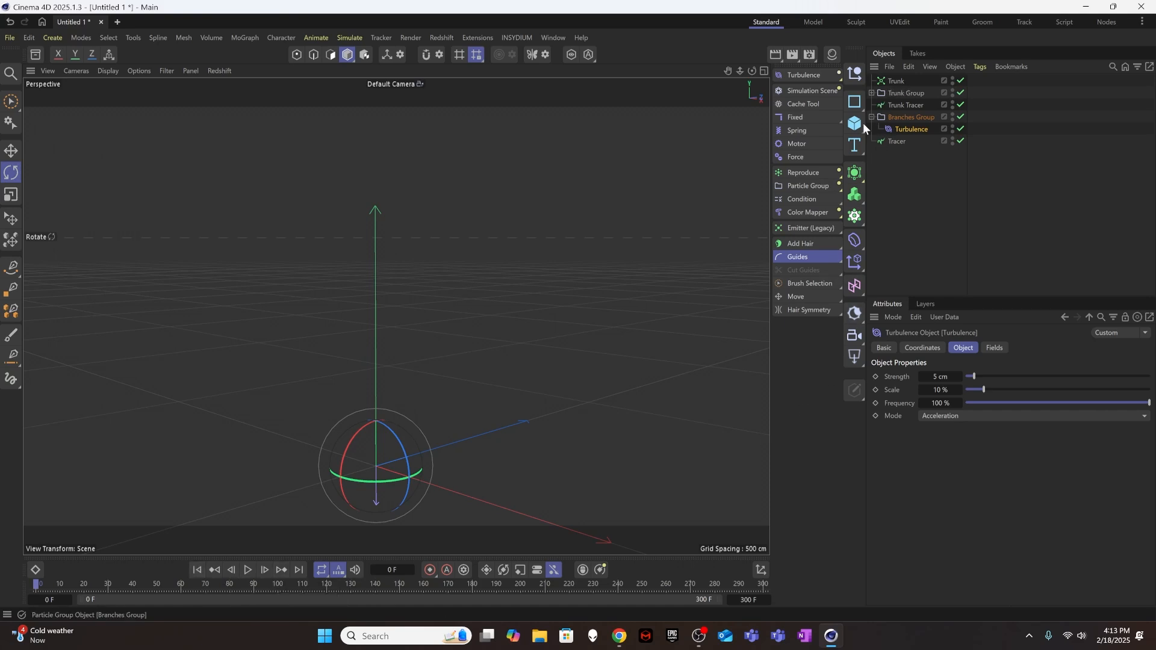
Expand and select Trunk Group, and play the simulation to about frame 217 to examine the trunk particle.
click(871, 93)
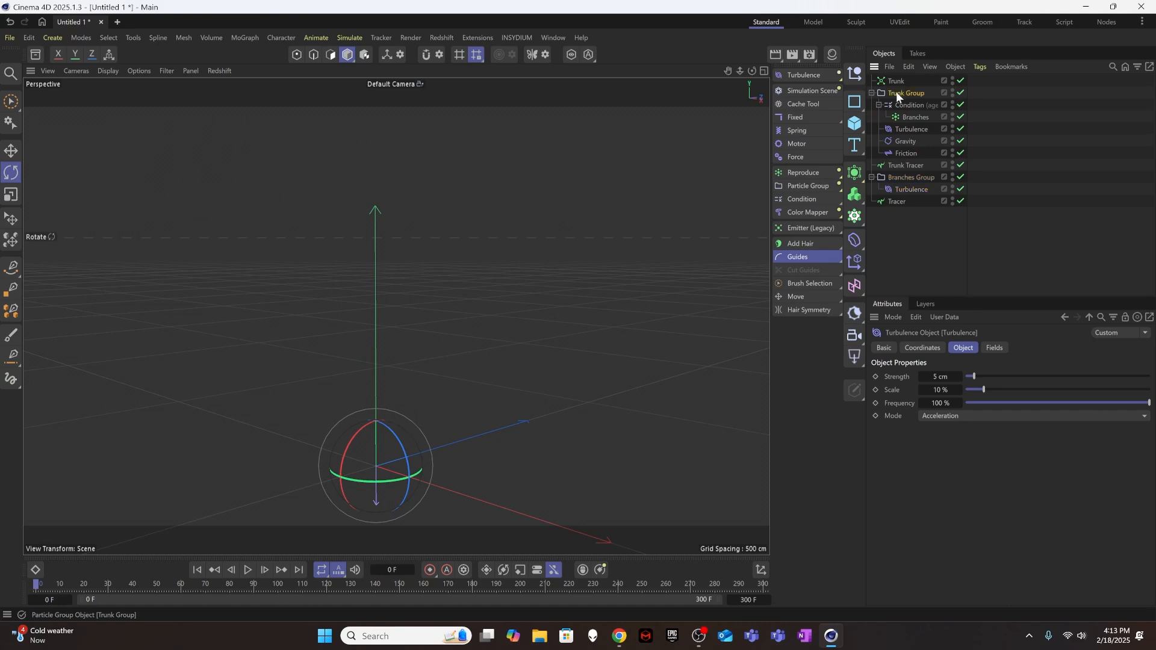
click(896, 93)
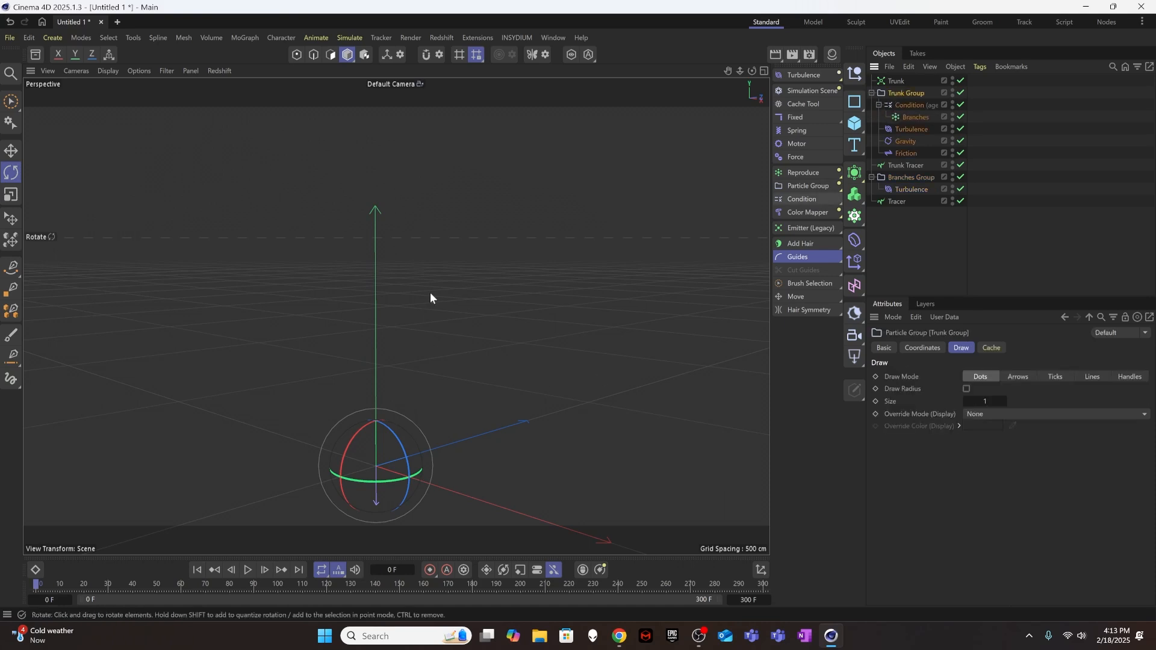
click(248, 570)
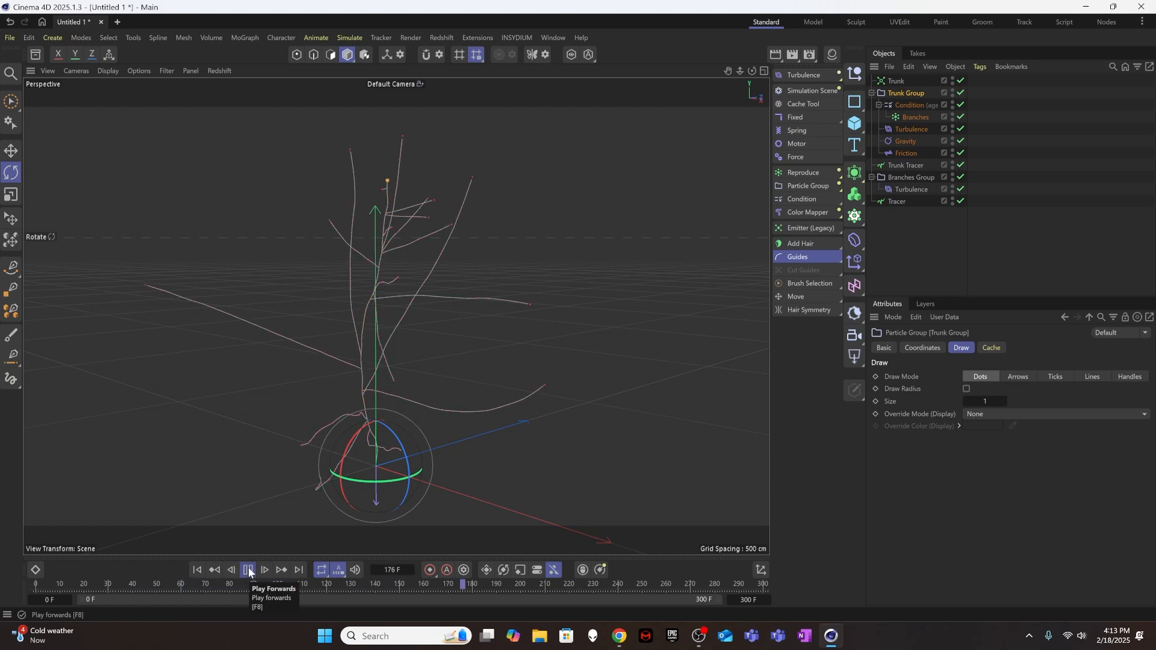
click(250, 572)
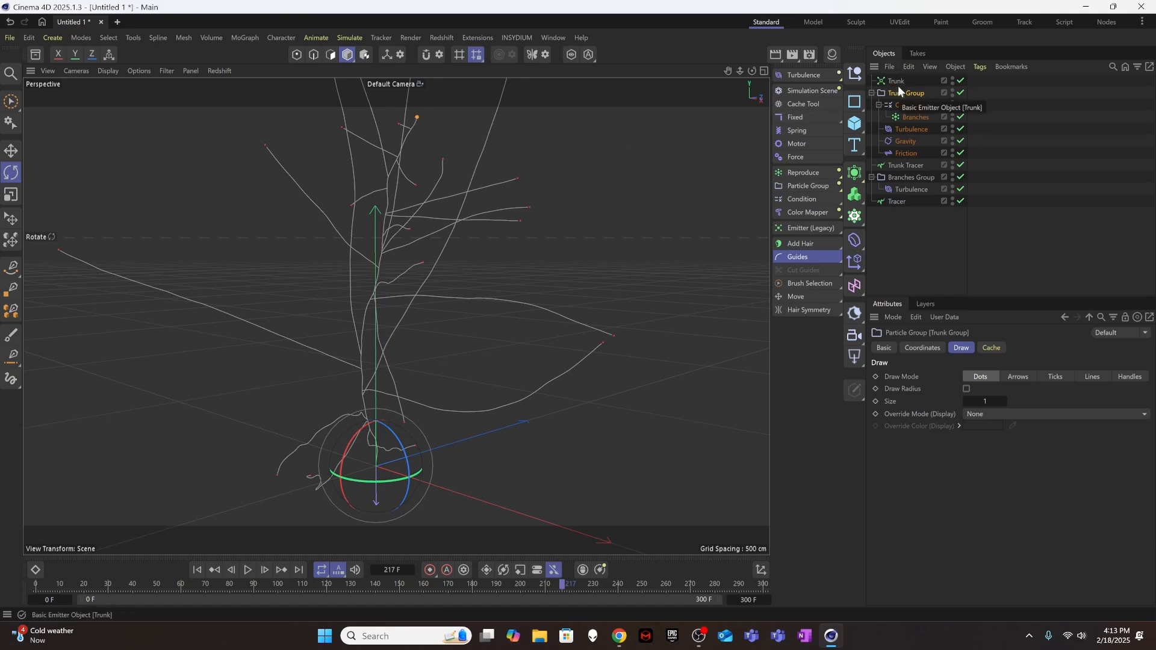
Add a second Condition as a child of Trunk Group, above the existing Condition.
click(811, 199)
drag(903, 81, 907, 107)
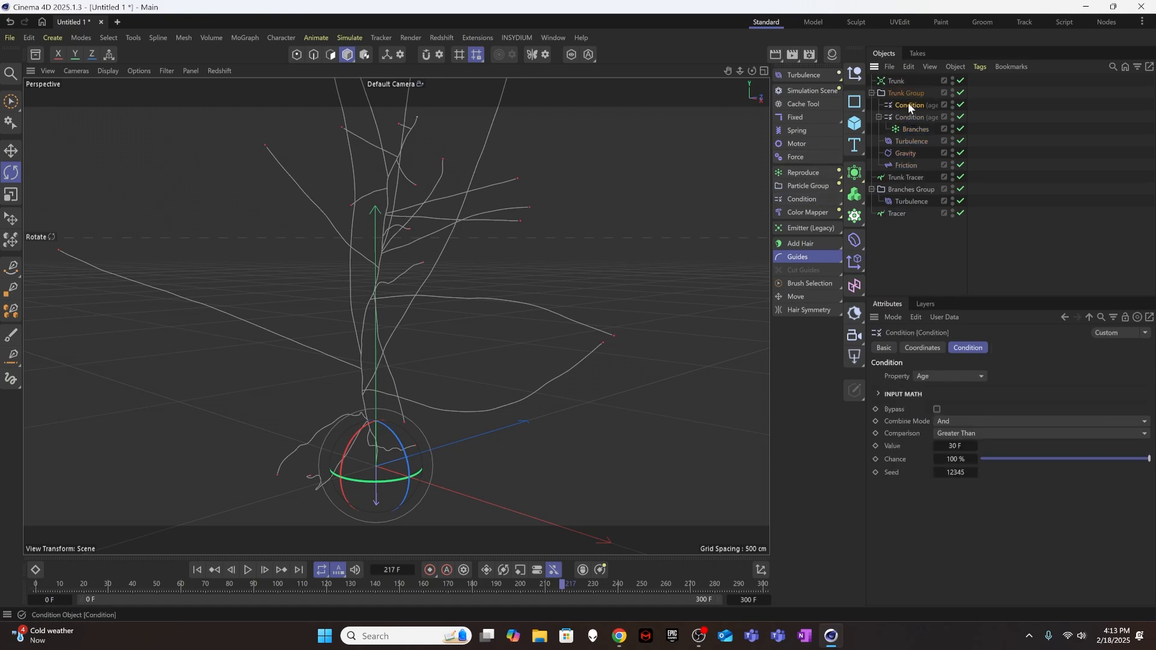
Set the new trunk Condition to test Distance Traversed greater than 600 cm.
click(955, 375)
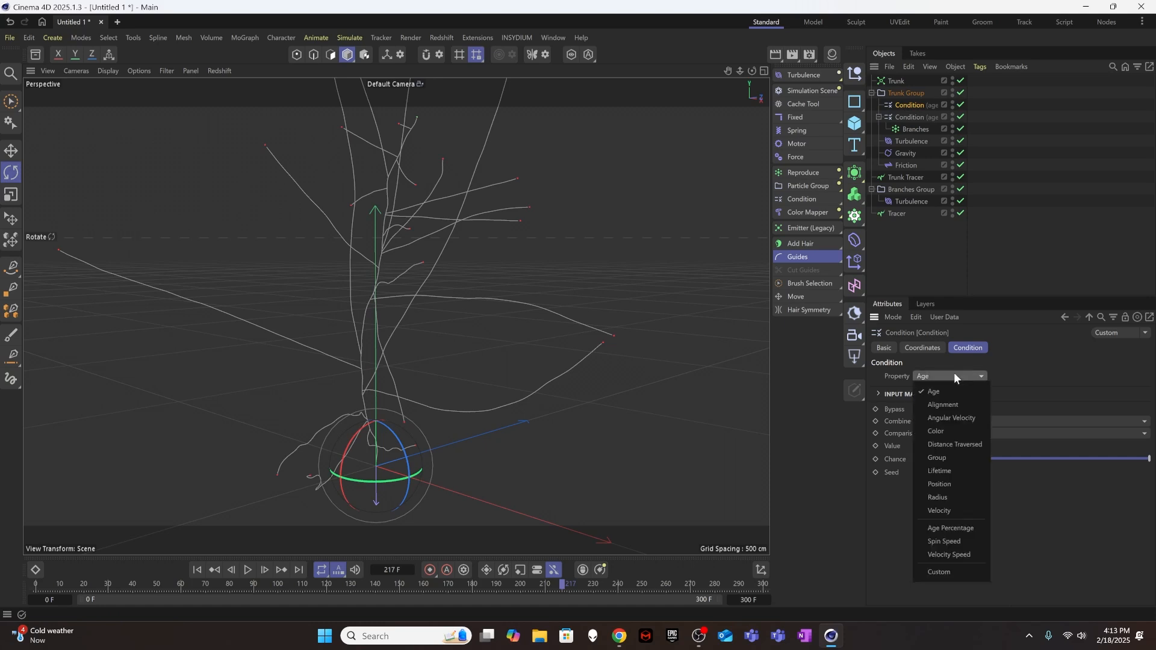
click(957, 444)
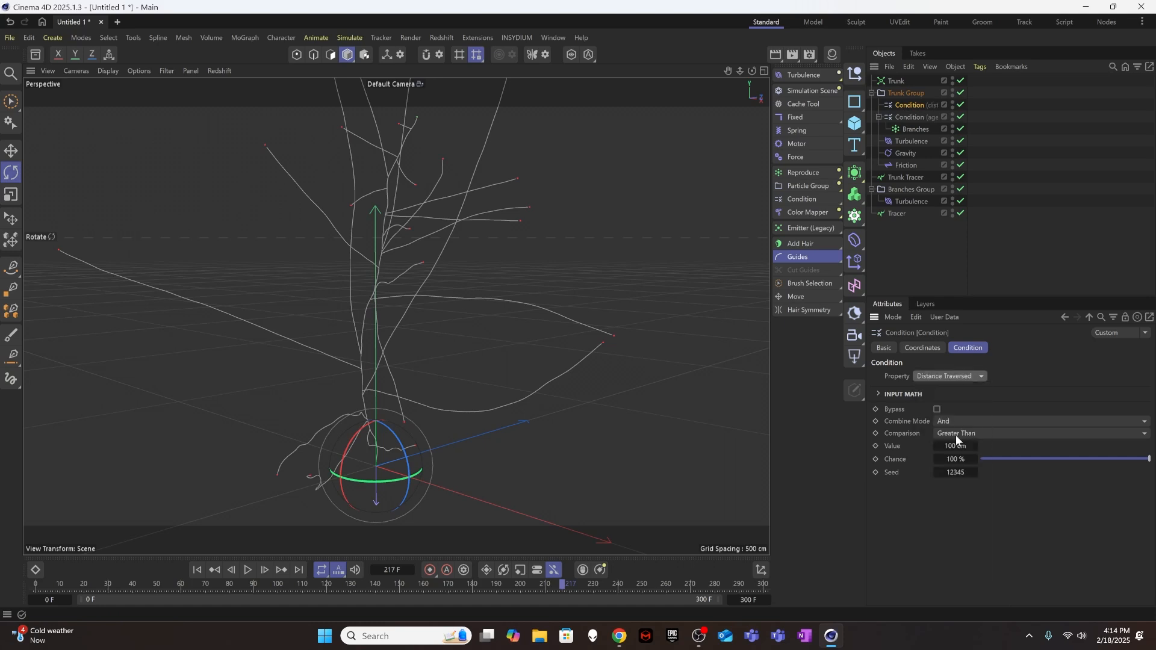
click(949, 446)
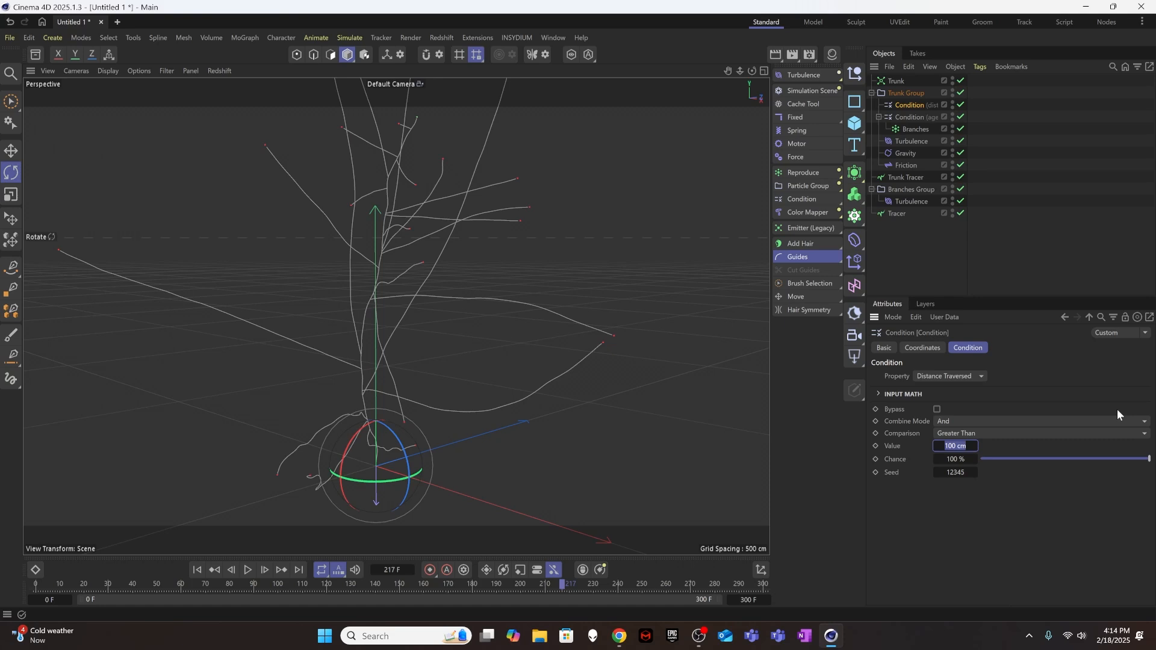
text(600)
key(Tab)
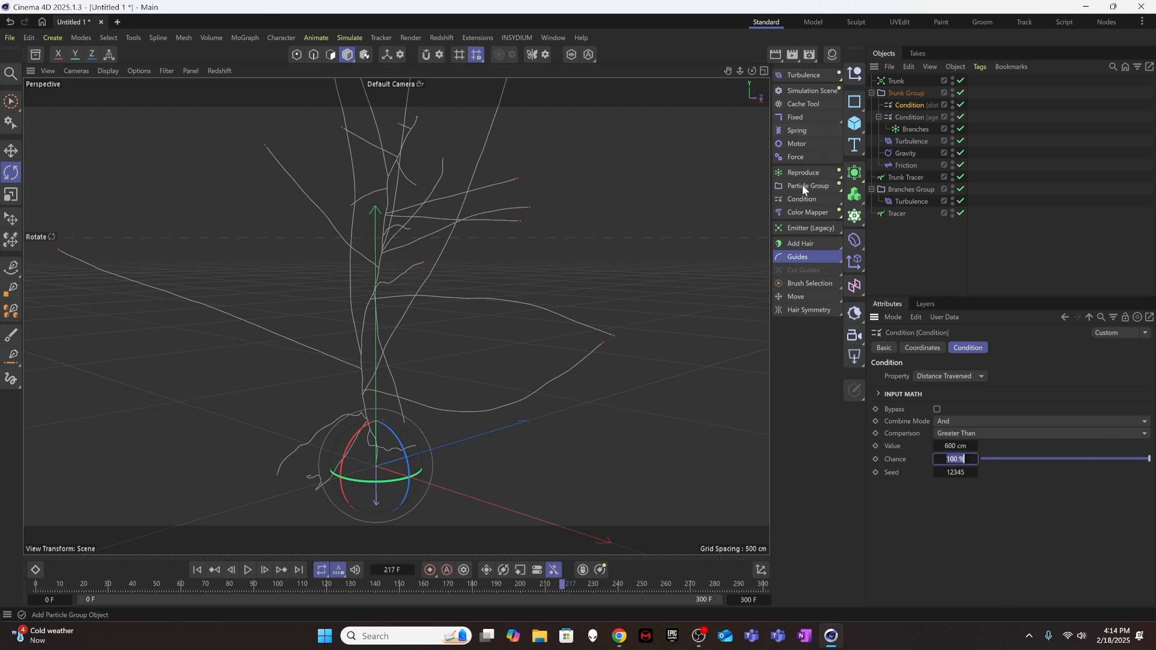
Add a Kill modifier as a child of the trunk's distance Condition and replay the simulation from the first frame.
drag(805, 210, 883, 267)
drag(911, 81, 914, 120)
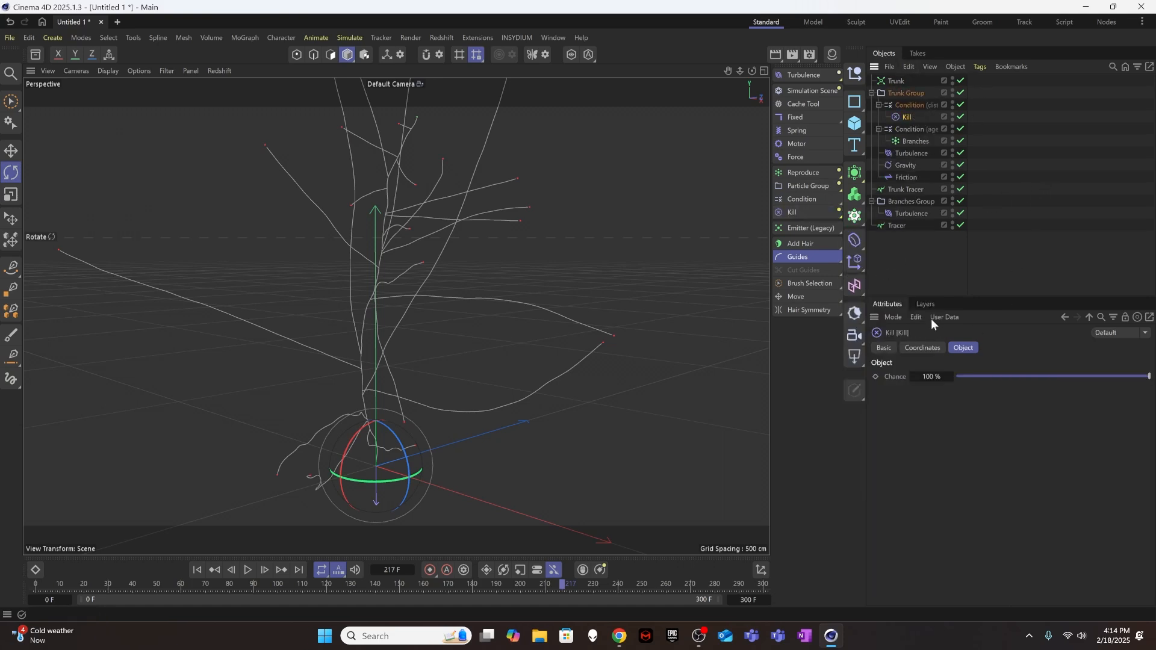
click(577, 465)
click(197, 570)
click(248, 570)
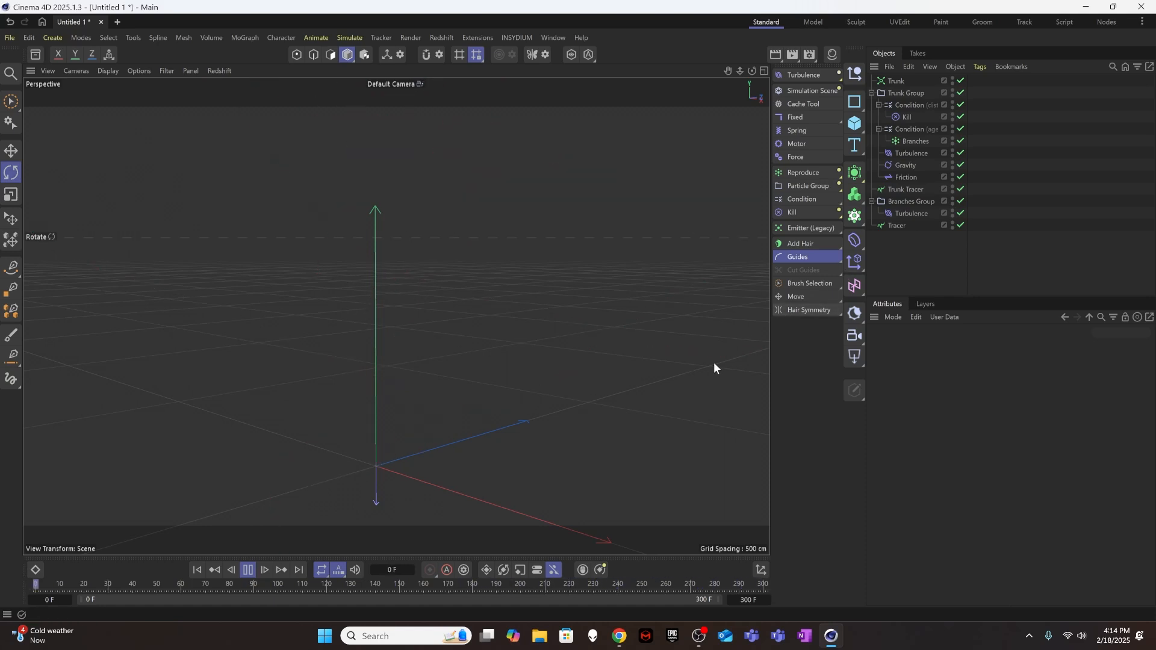
Try a Value of 300 cm for the trunk's Distance Traversed Condition.
click(911, 105)
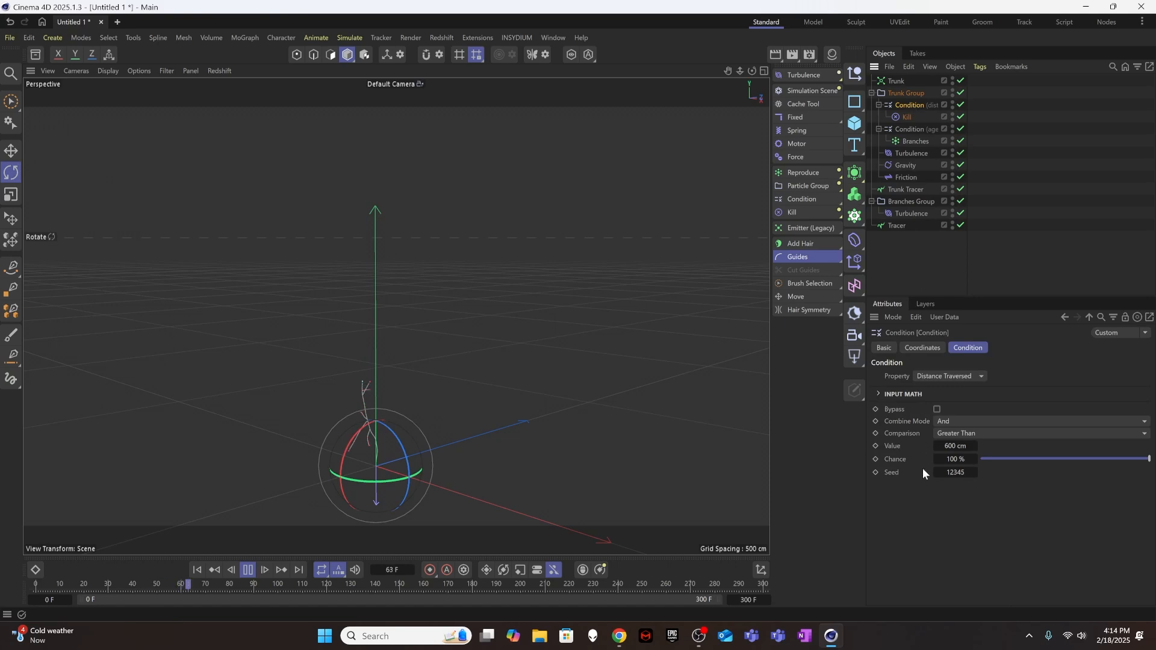
click(952, 446)
text(200)
key(Return)
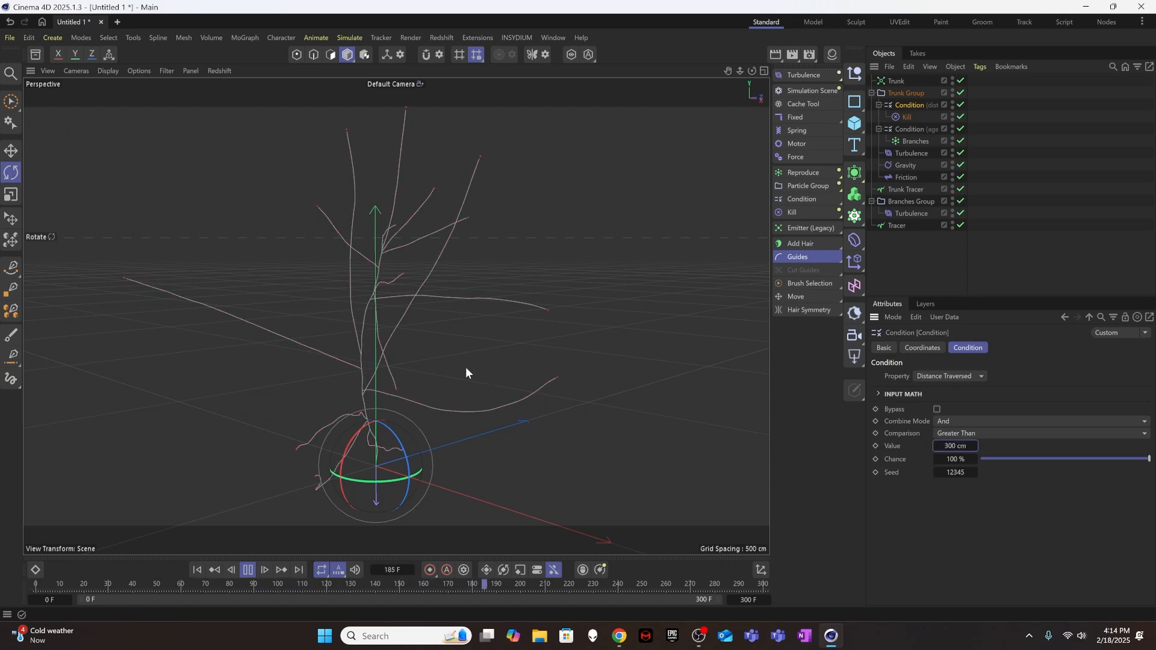
Set the trunk's Distance Traversed Condition Value to 400 cm, watch the growth, and clear the selection.
click(954, 446)
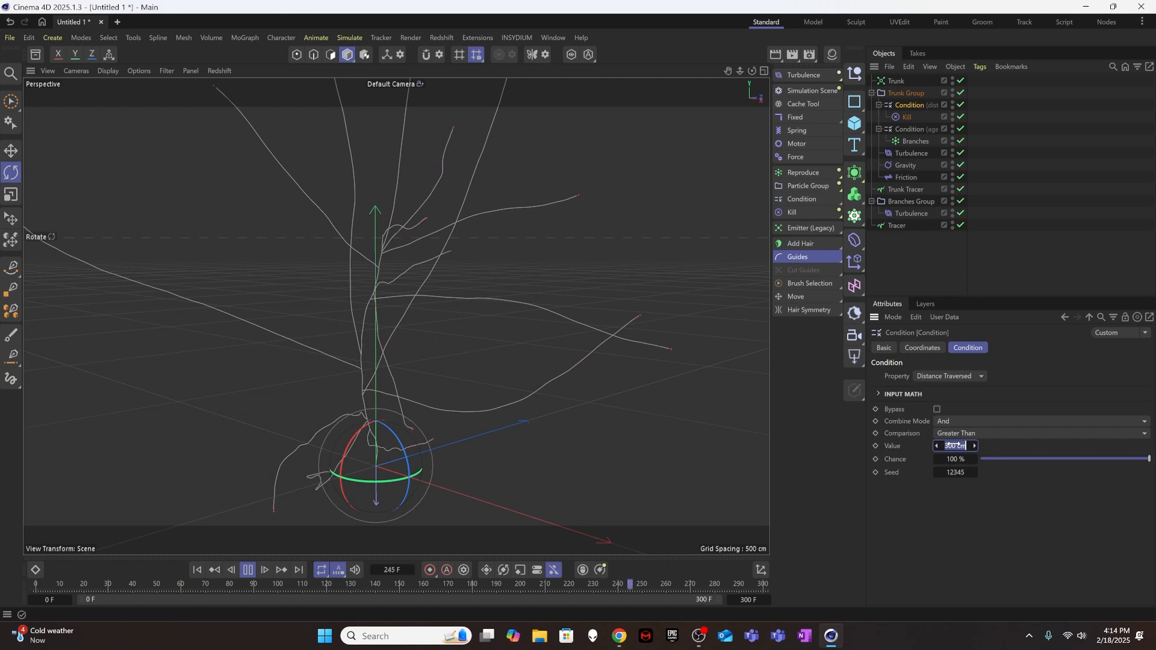
text(400)
key(Return)
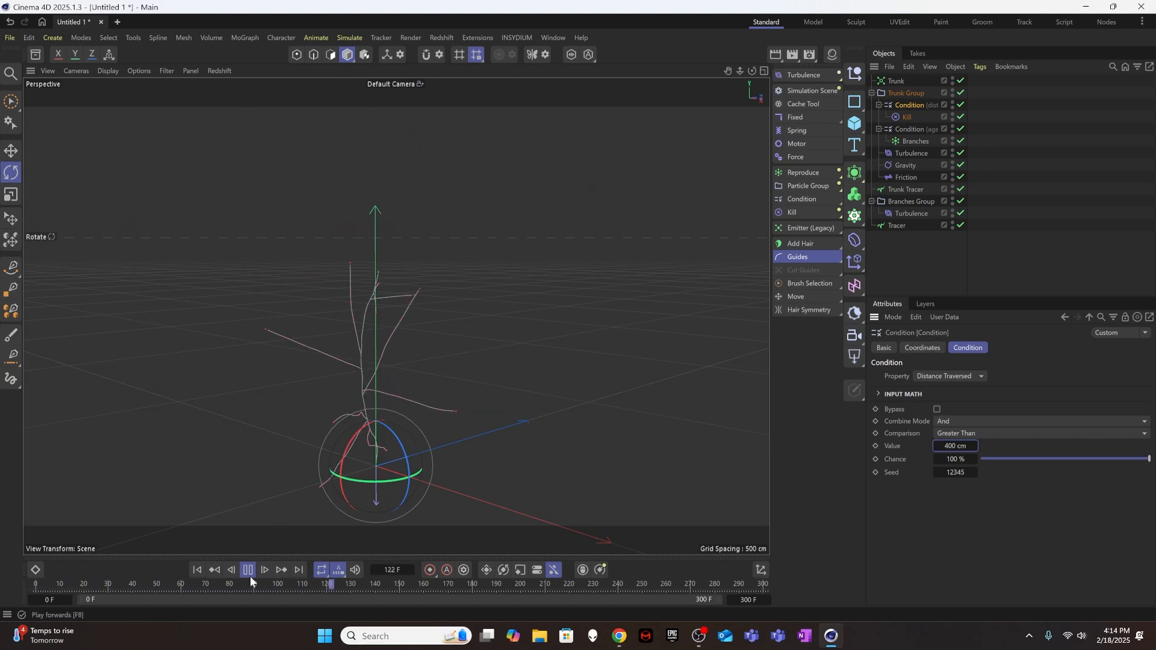
click(910, 245)
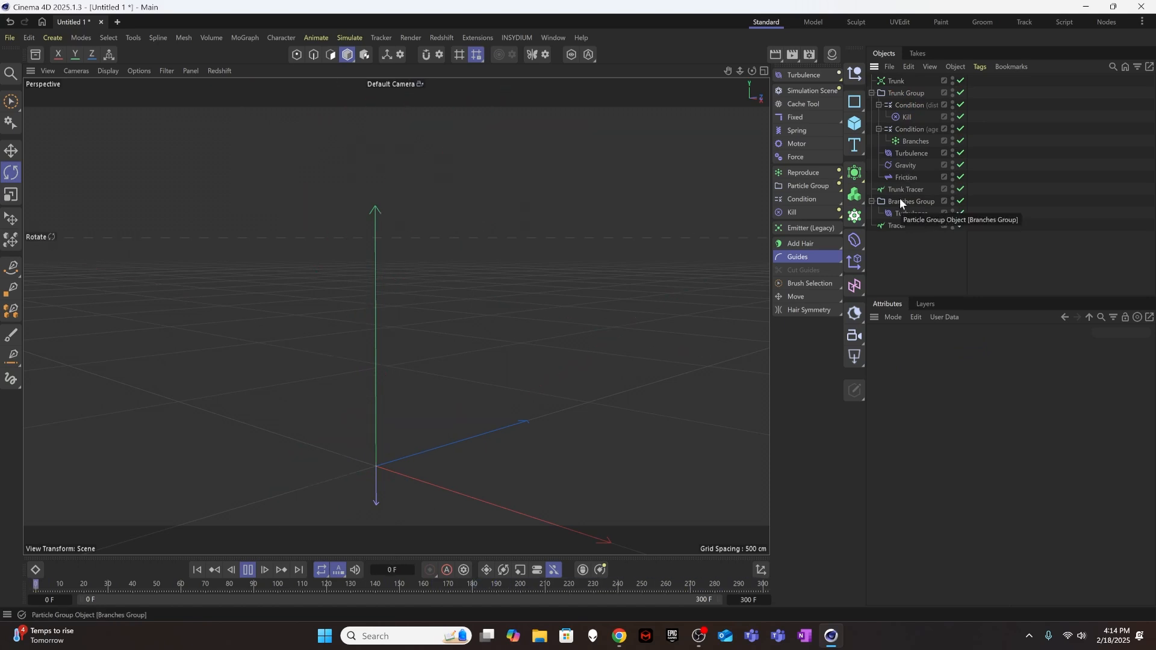
Add a Condition as a child of Branches Group above its Turbulence, and duplicate it inside the group.
click(900, 200)
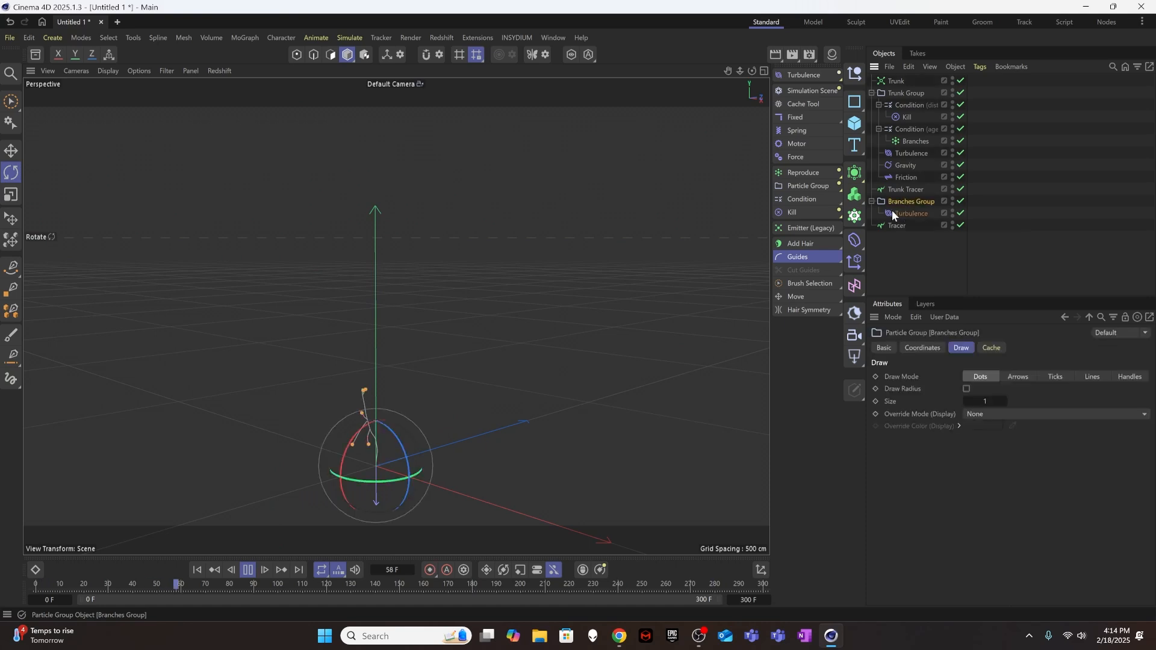
click(802, 198)
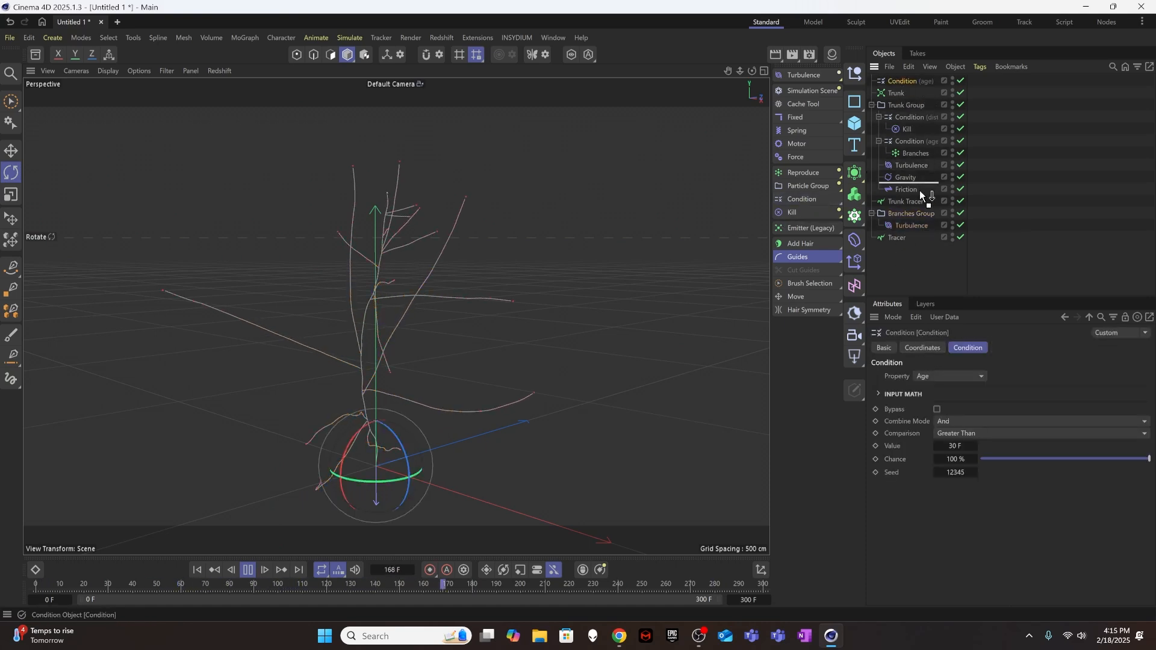
drag(918, 214, 918, 215)
ctrl+drag(913, 211, 916, 208)
click(916, 227)
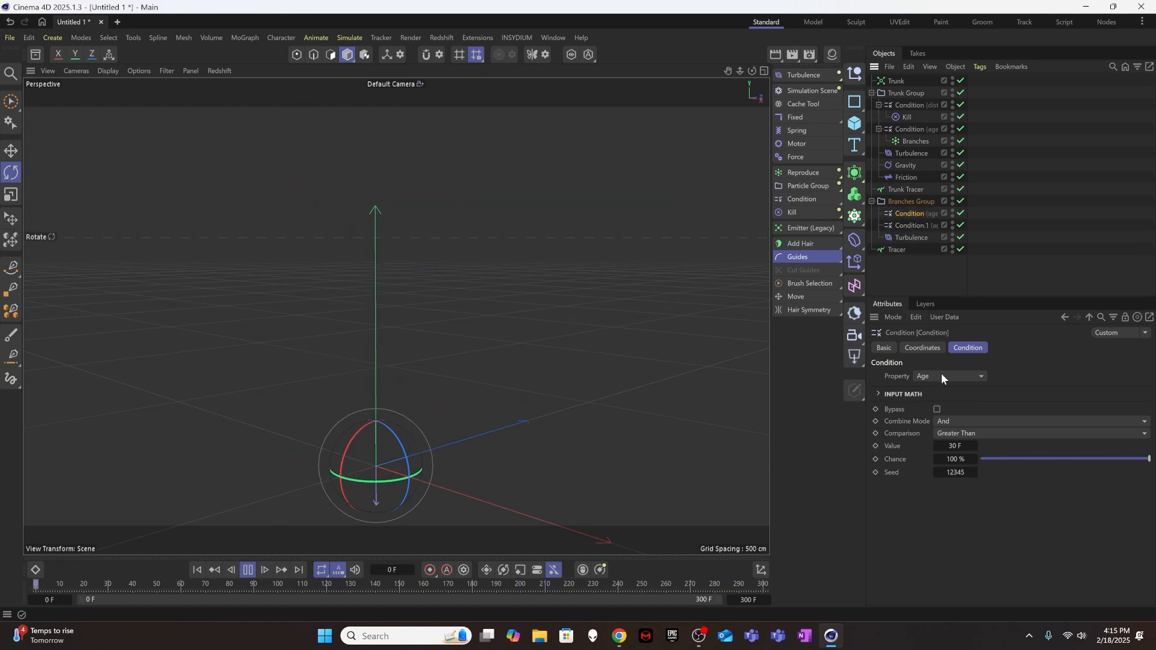
Set the second branch Condition's Property to Distance Traversed and the first branch Condition's age Value to 5.
click(916, 224)
click(937, 377)
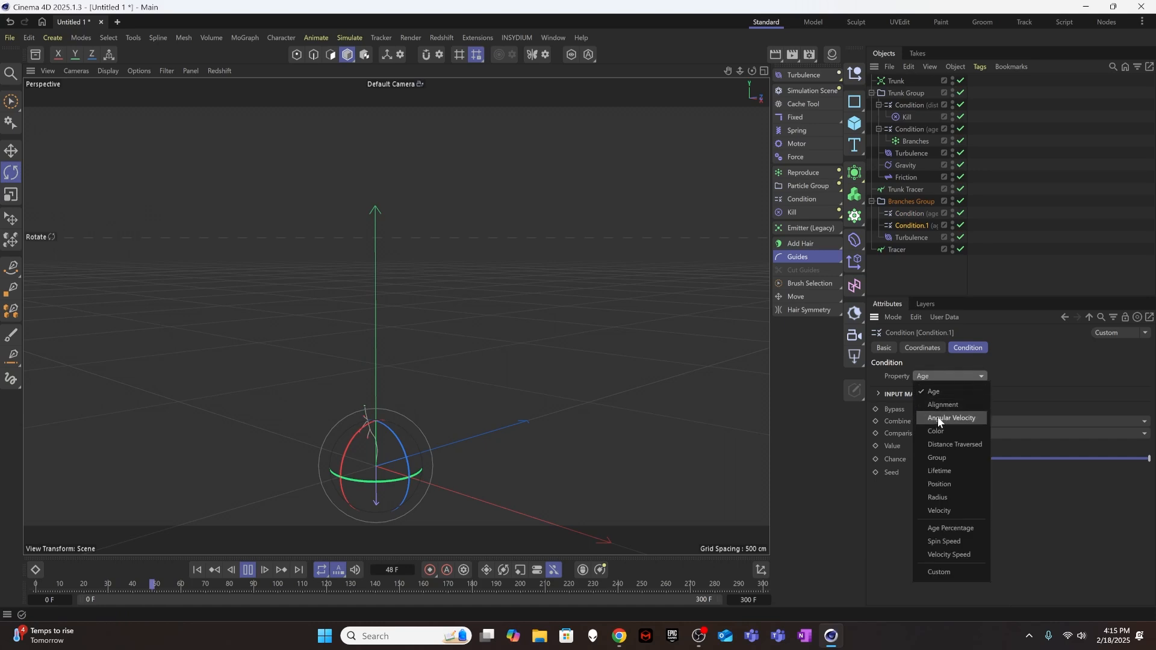
click(946, 443)
click(908, 215)
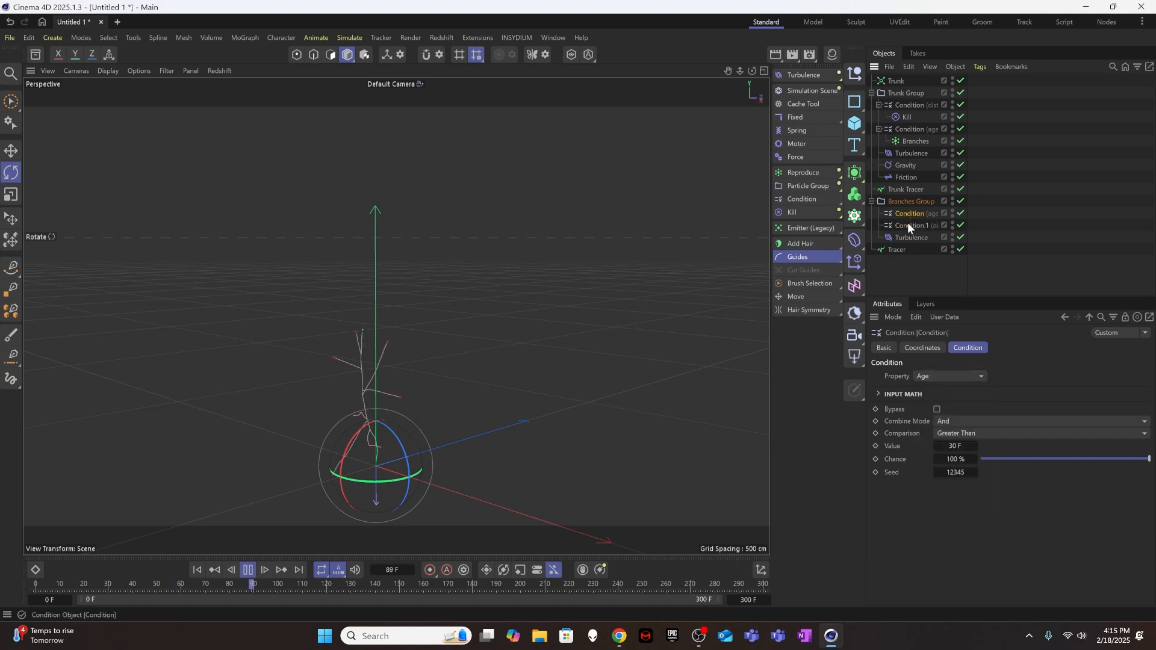
double_click(957, 446)
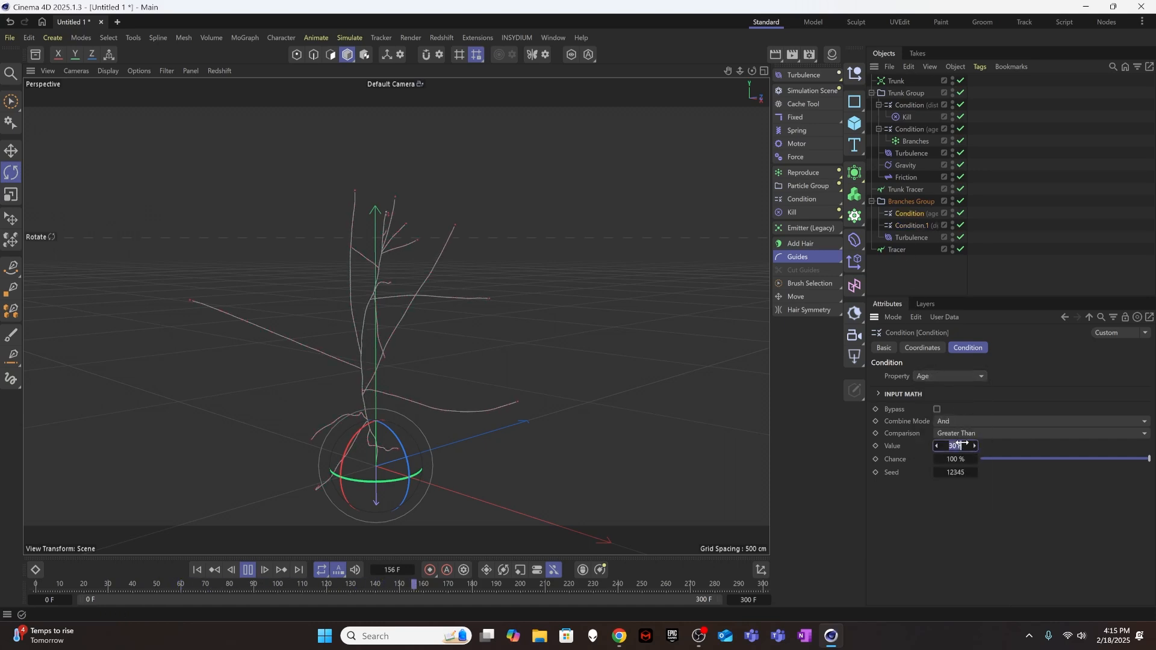
text(5)
key(Return)
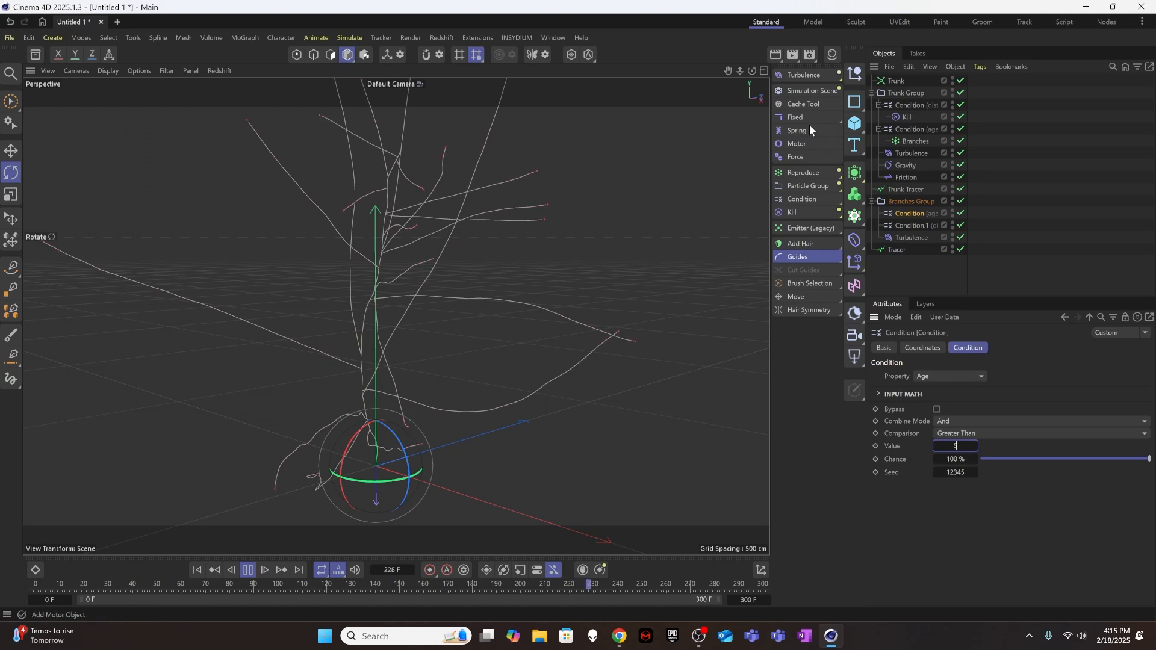
Add a Friction force as a child of the age Condition in Branches Group.
click(855, 74)
click(867, 142)
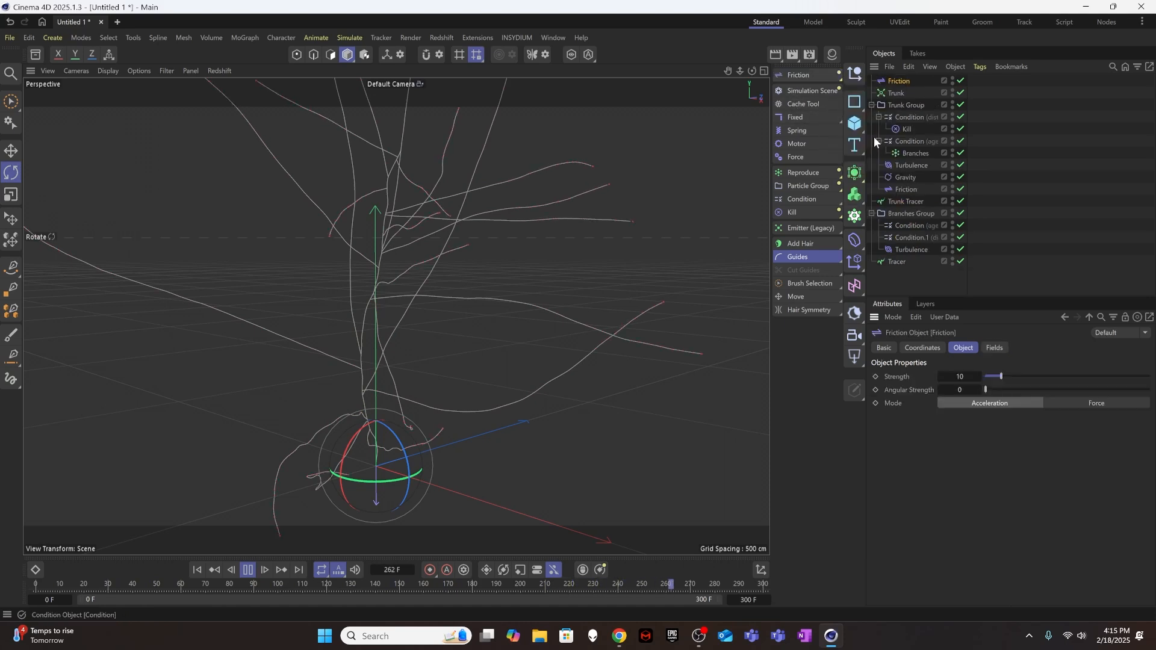
drag(898, 83, 916, 222)
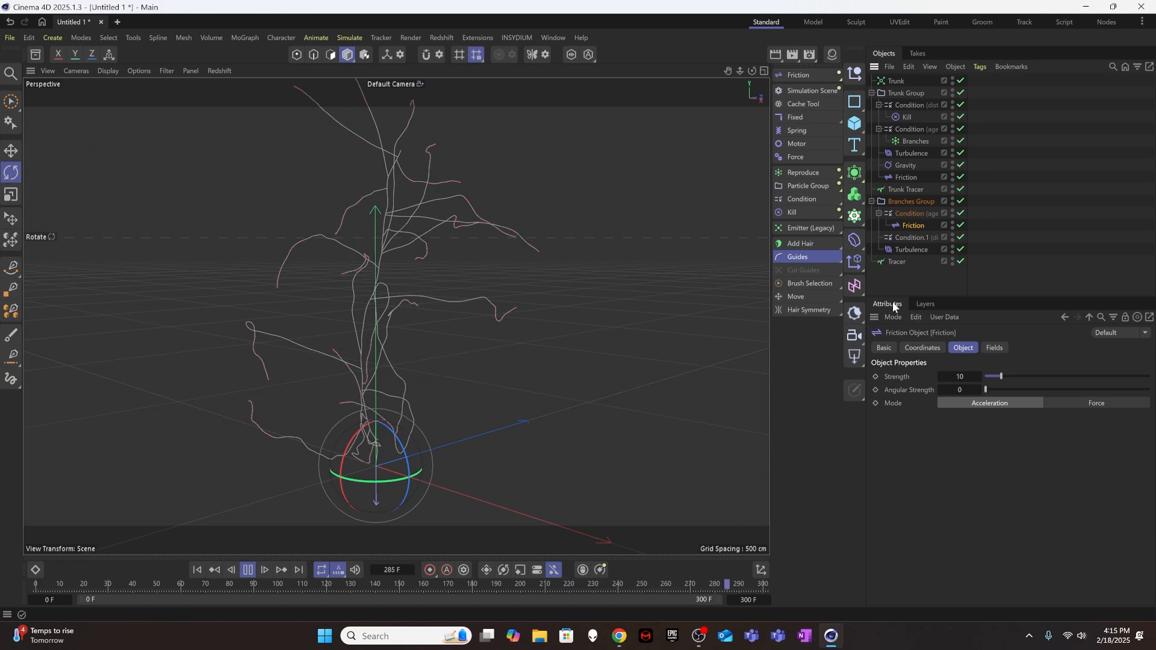
click(913, 213)
Add a Kill modifier under Branches Group's distance Condition, and replay the simulation from the first frame to about frame 276.
click(907, 236)
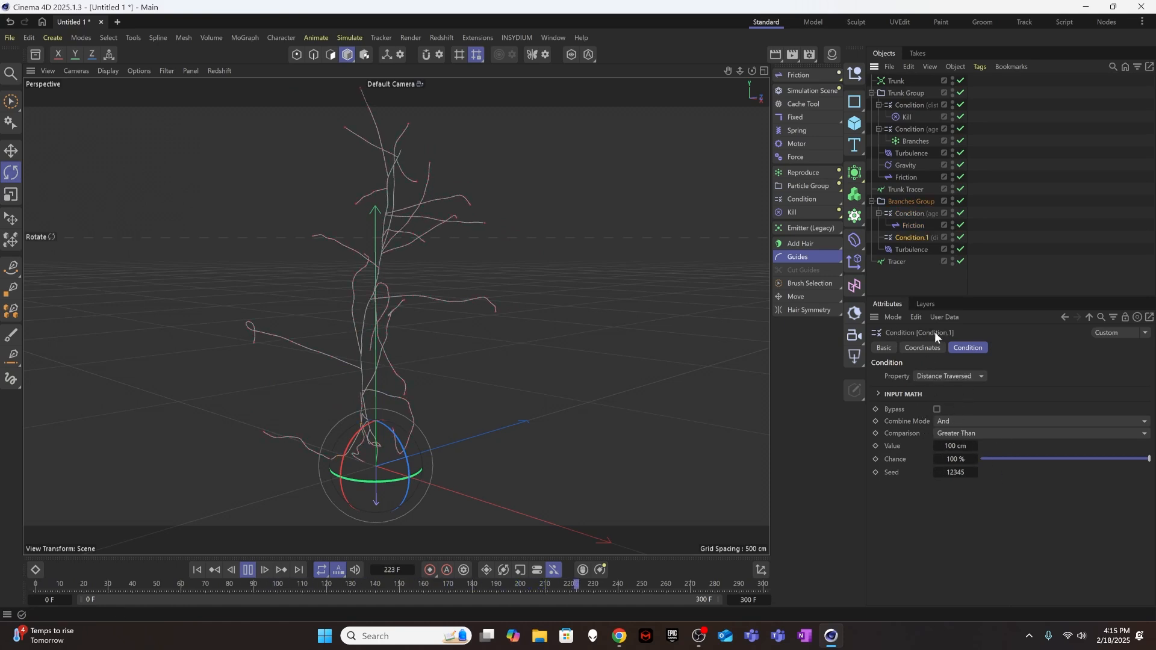
click(956, 445)
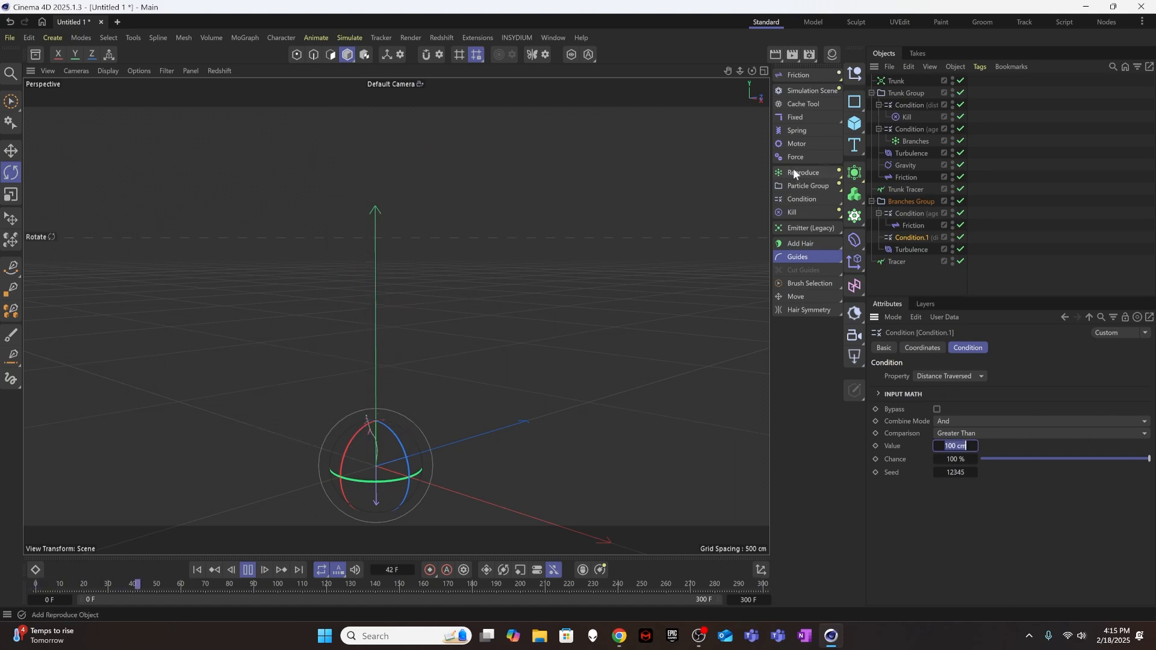
click(796, 211)
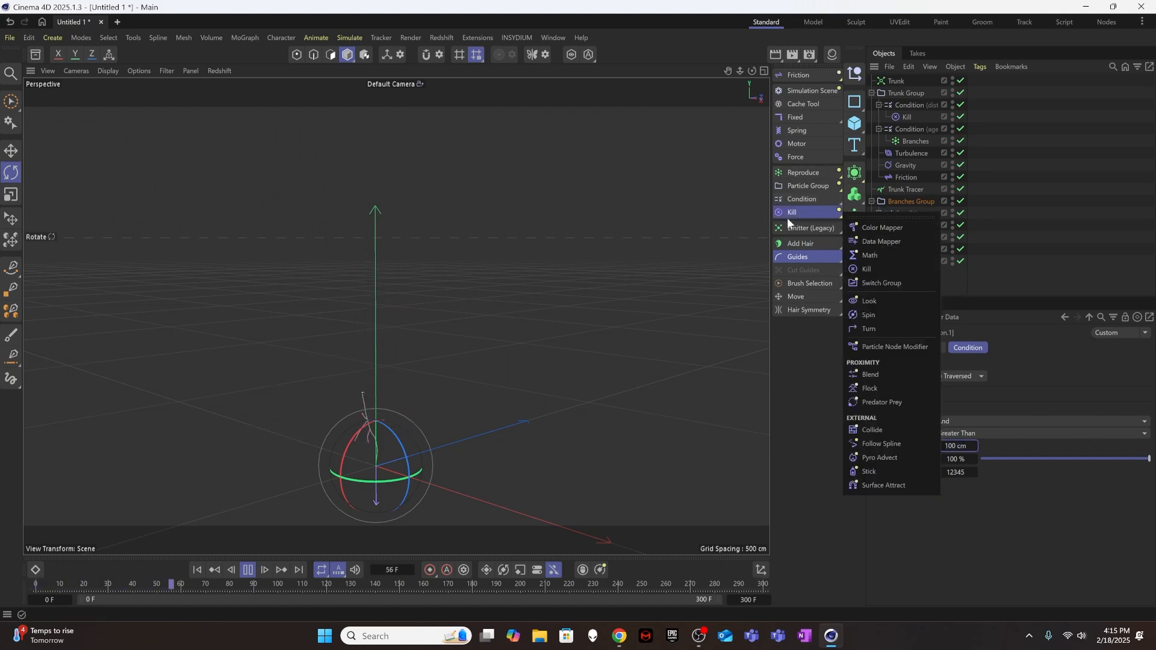
click(786, 214)
mouse_move(894, 82)
mouse_down()
mouse_move(928, 186)
mouse_move(911, 248)
mouse_up()
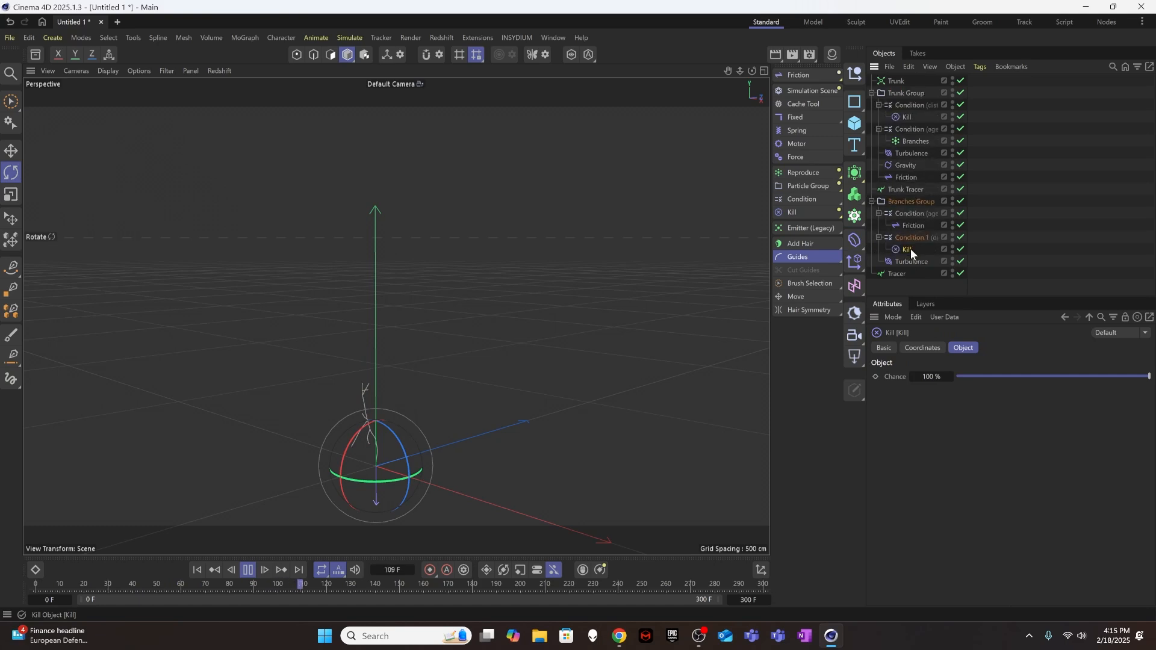
click(912, 237)
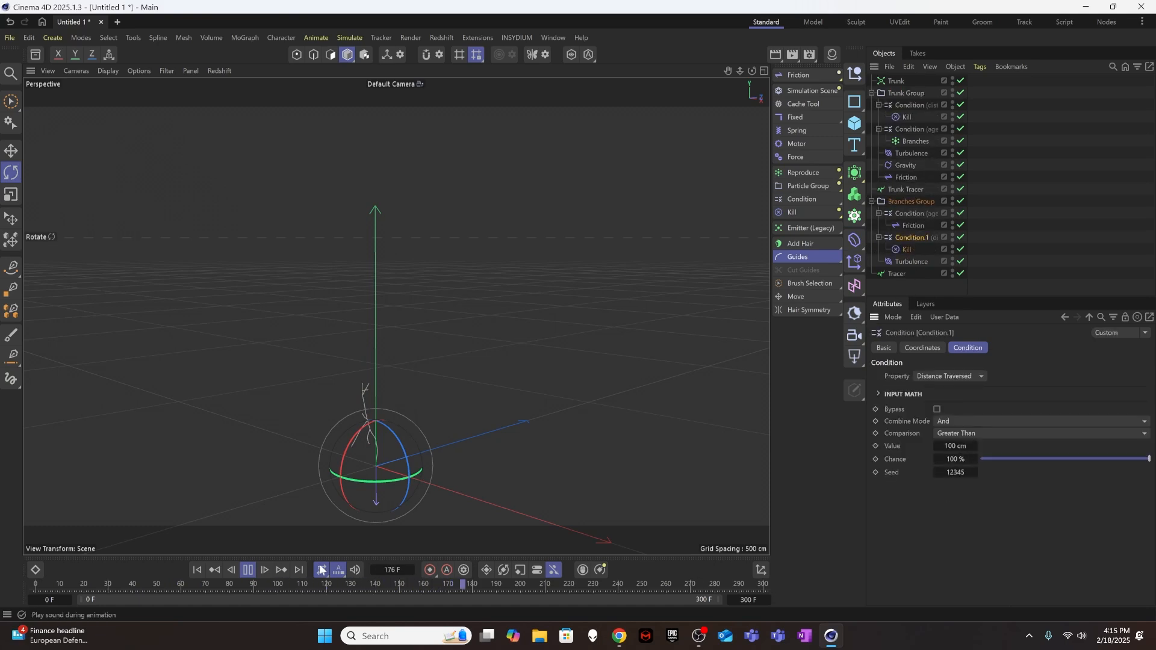
click(199, 571)
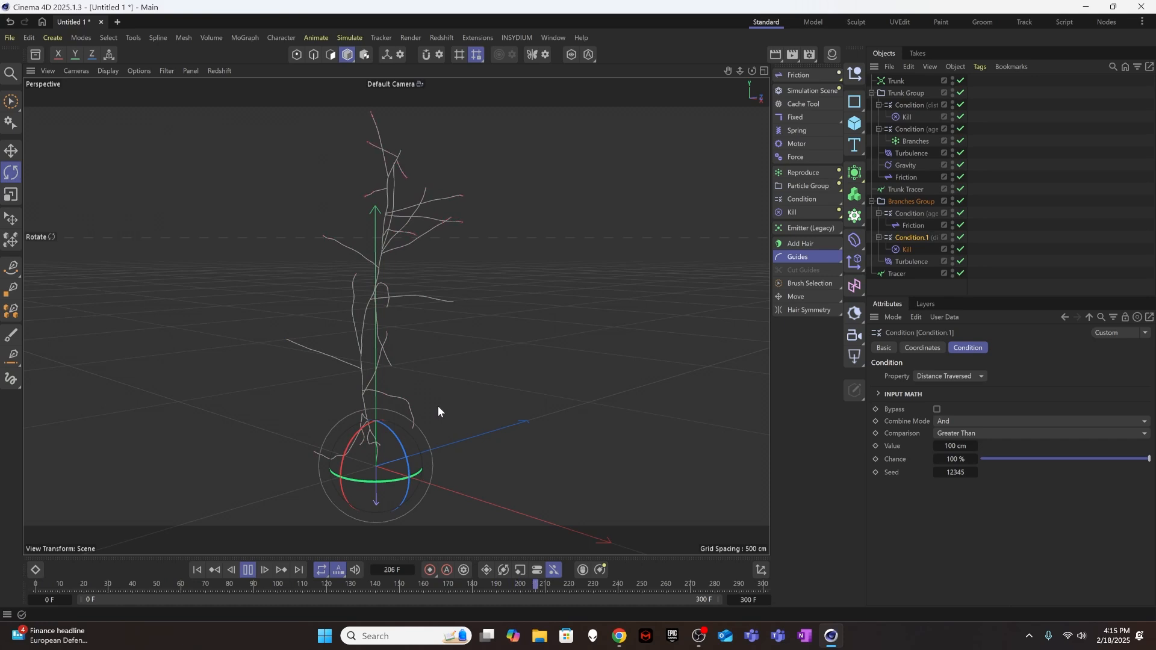
click(248, 570)
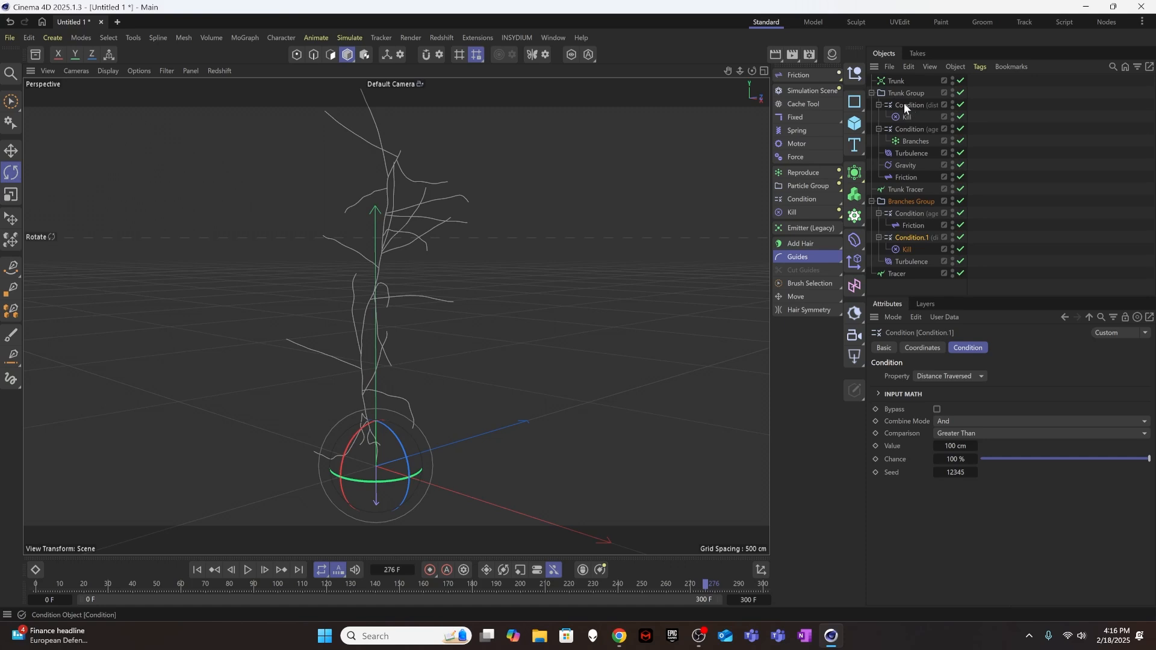
Switch the Condition that drives the Branches reproduction to Distance Traversed with an Inside Range comparison.
click(912, 130)
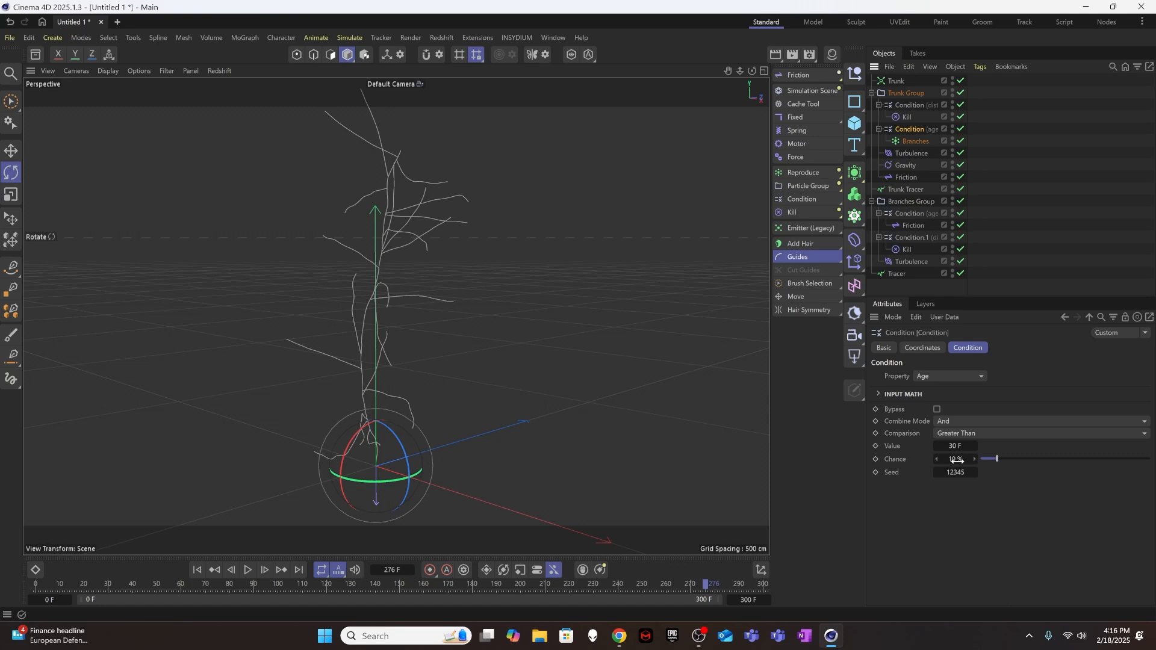
click(962, 378)
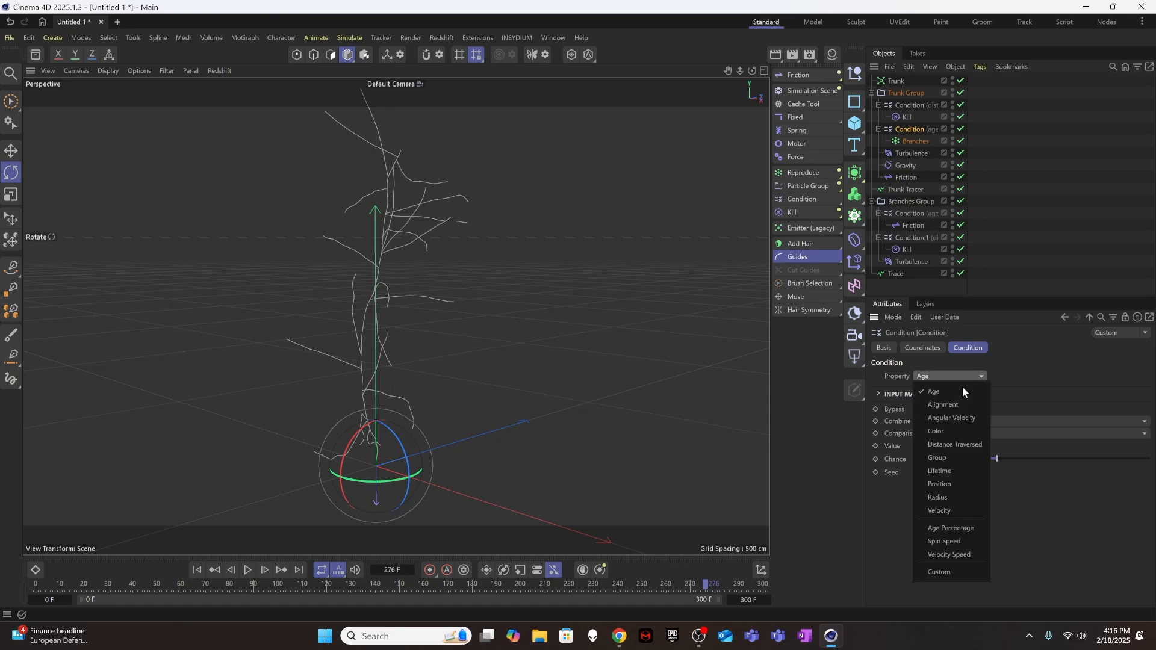
click(963, 439)
click(966, 422)
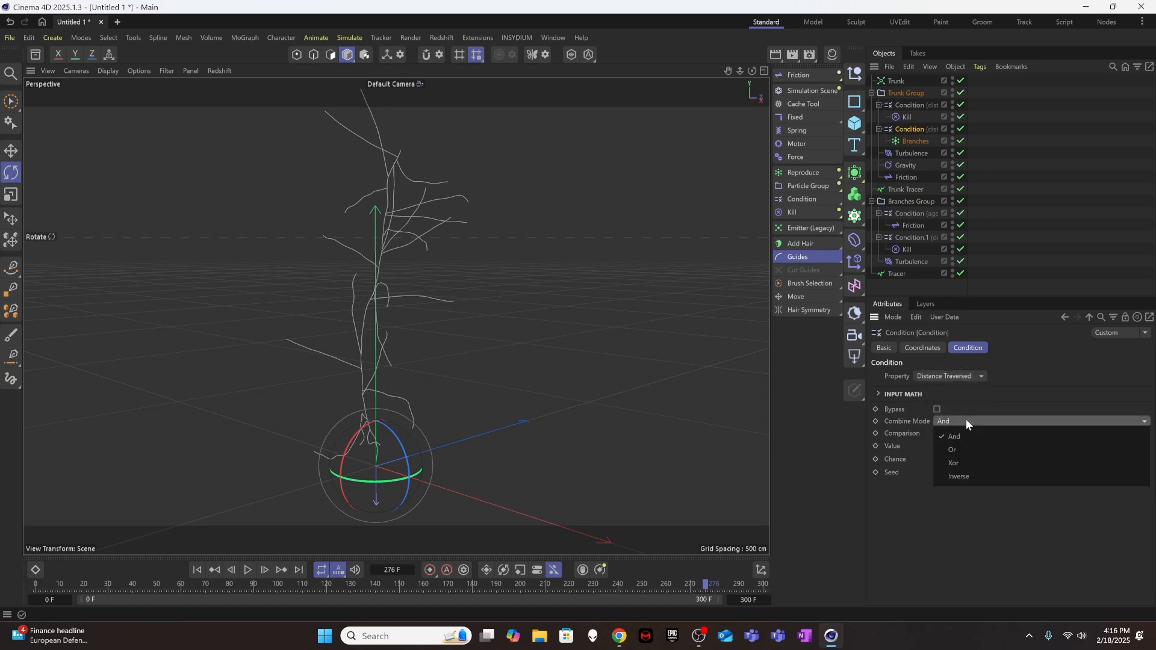
click(967, 416)
click(960, 434)
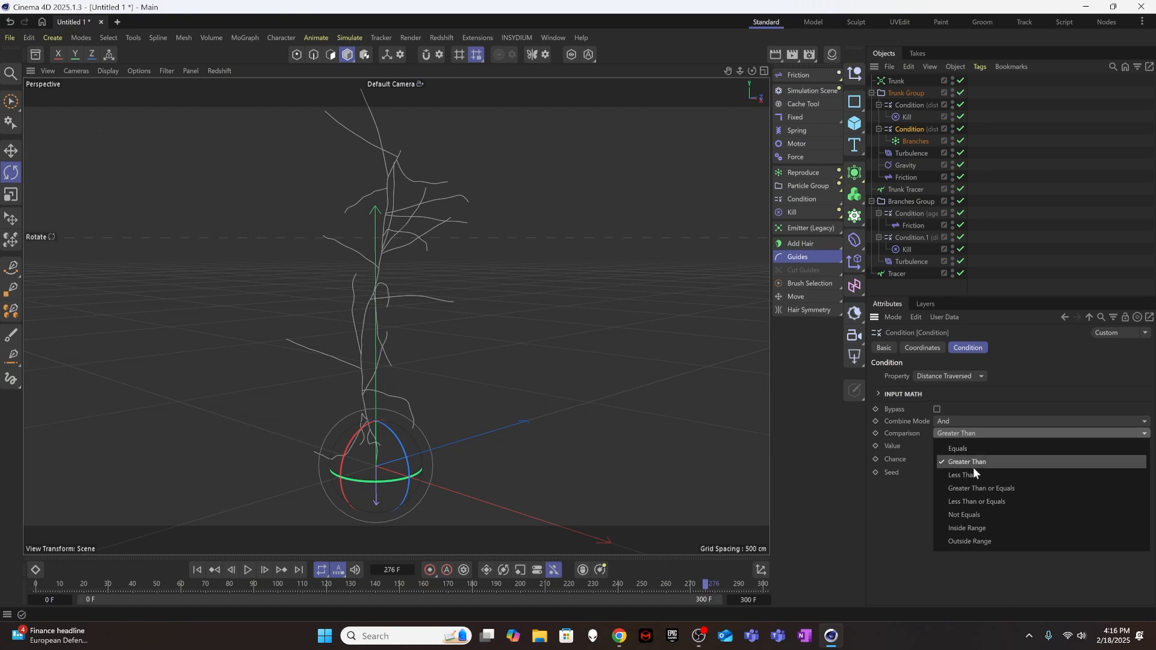
click(971, 528)
Set the reproduction Condition's distance range to Lower 20 cm and Upper 350 cm, and replay from the first frame.
click(958, 446)
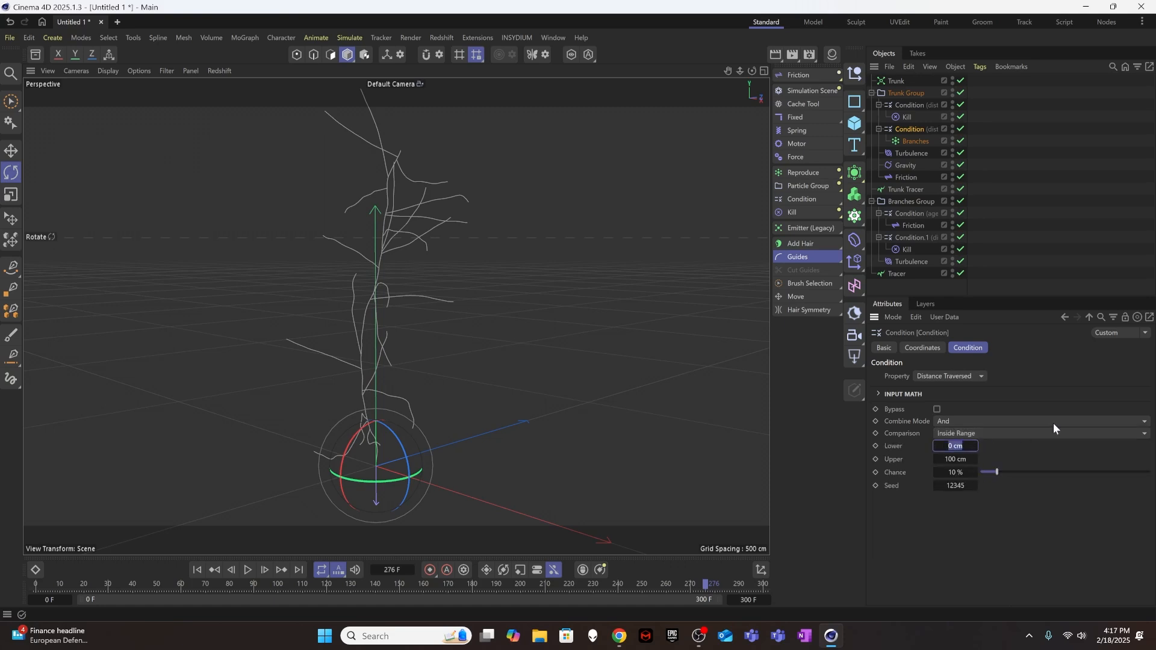
text(20)
click(962, 456)
text(30)
key(Return)
text(35)
click(198, 569)
click(248, 570)
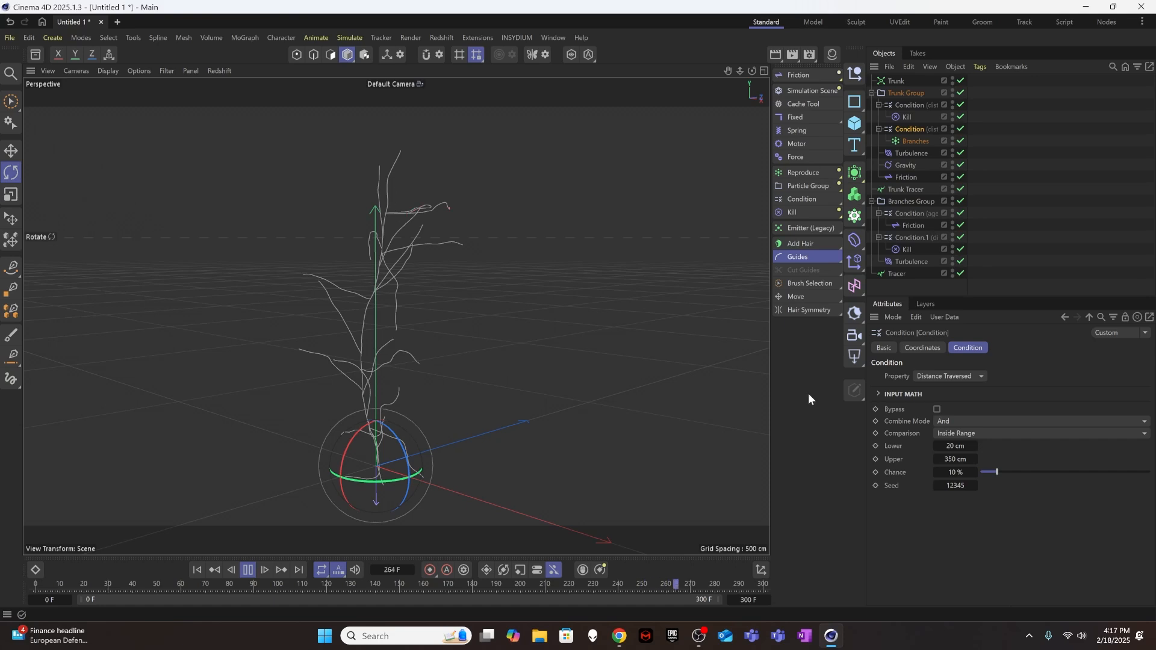
Set the reproduction Condition's Lower distance to 100 cm and replay from the first frame to about frame 263.
click(955, 459)
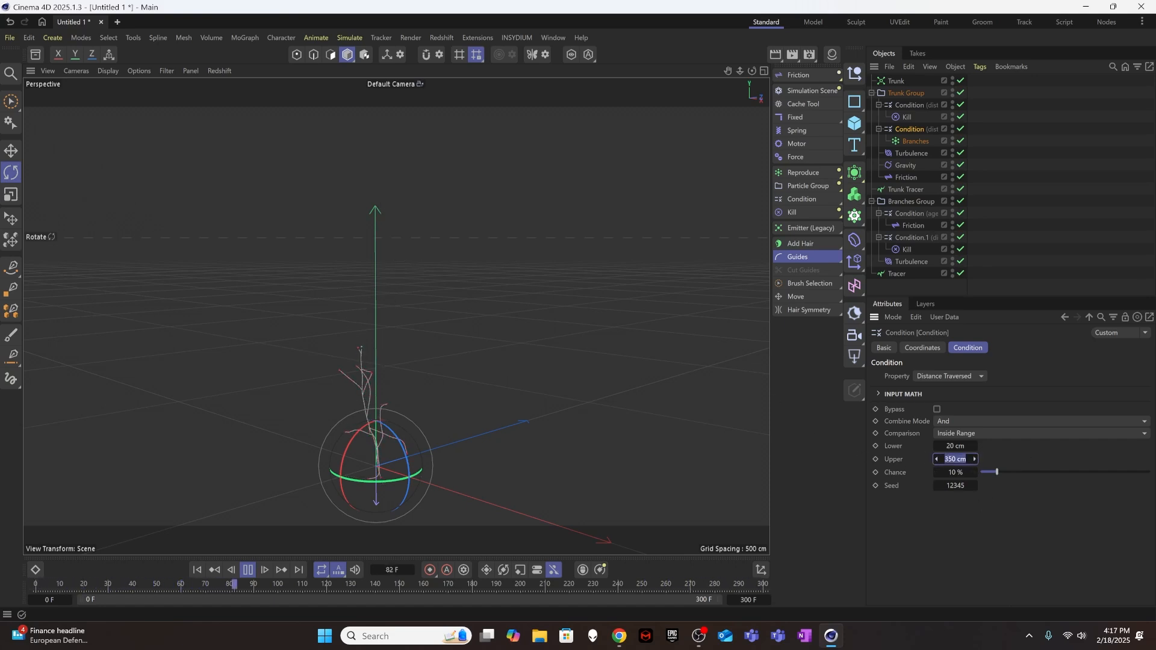
key(shift+Tab)
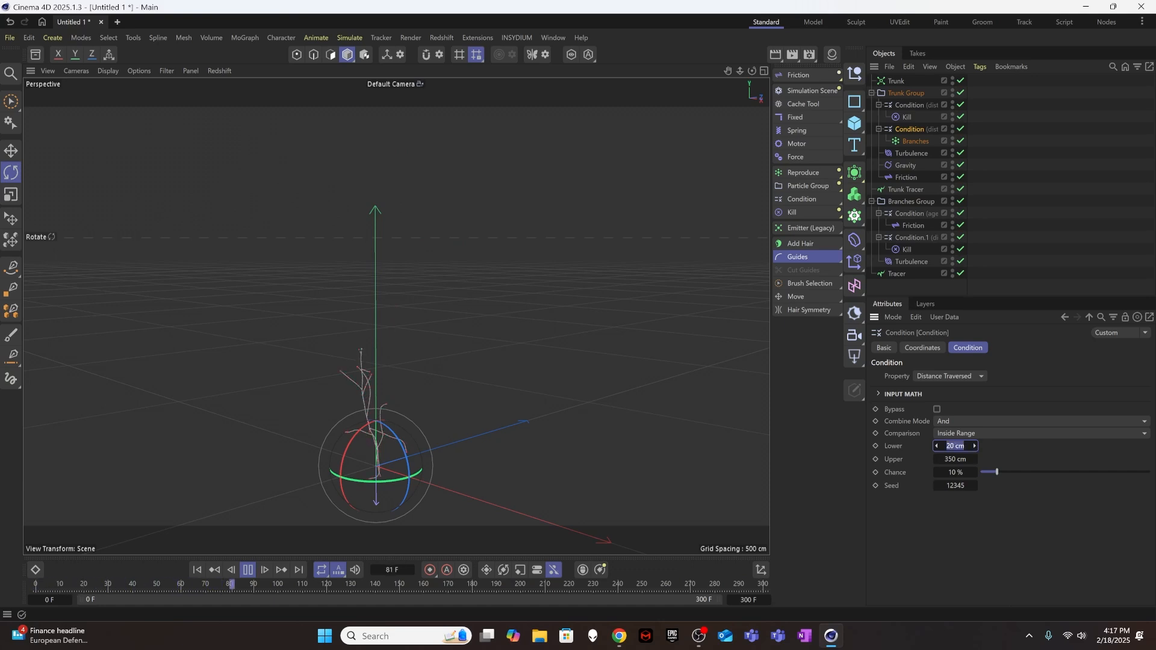
text(100)
key(Return)
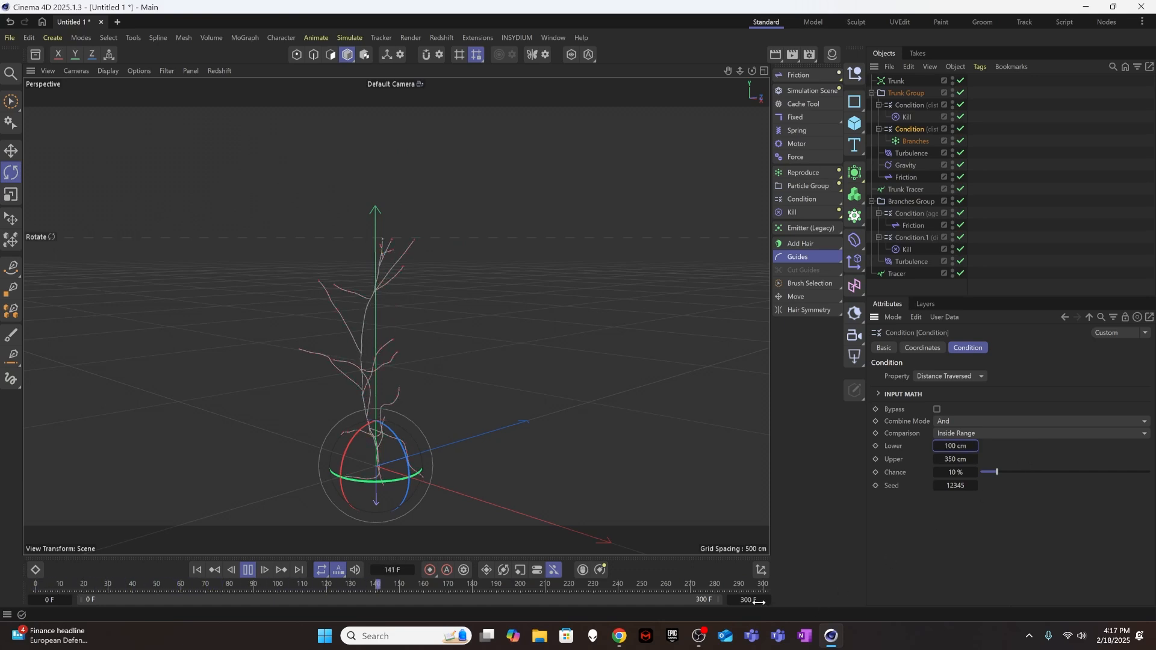
click(203, 566)
click(246, 570)
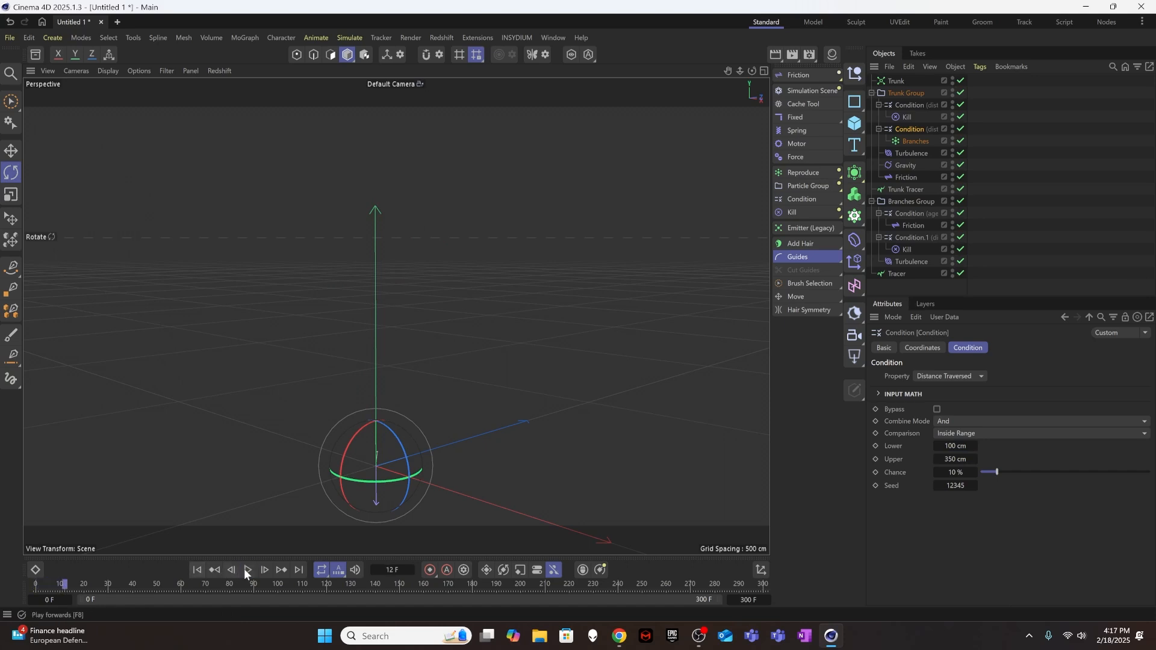
click(247, 570)
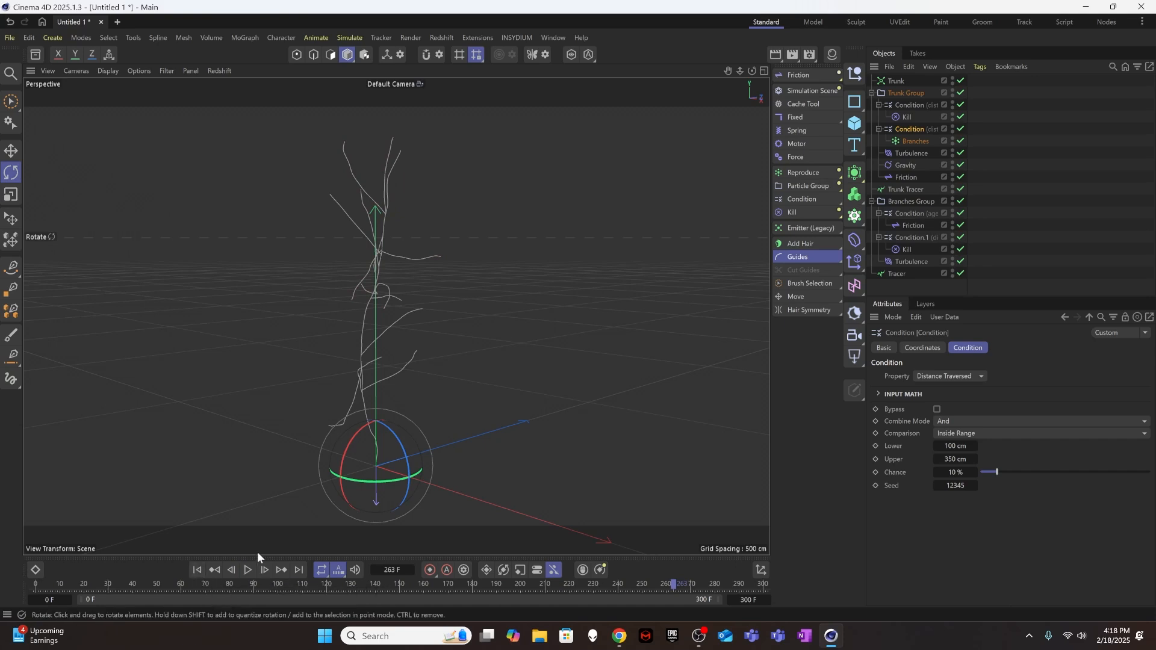
click(976, 208)
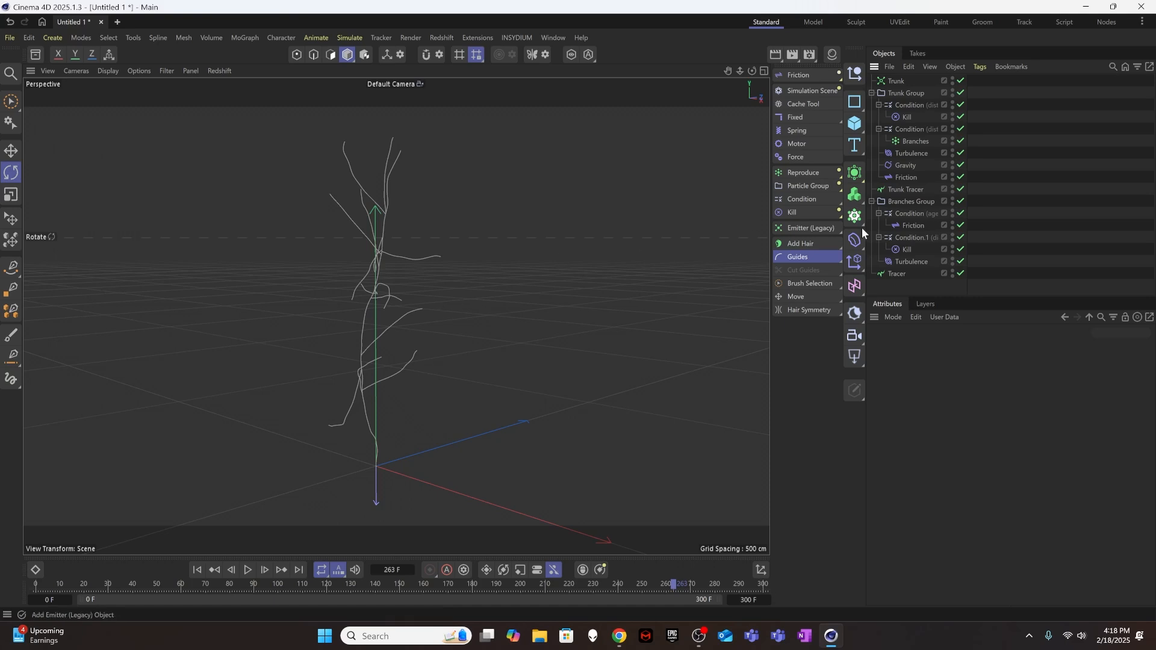
Set the Branches reproduction's Direction Inheritance to 50 % and replay the simulation from the first frame.
click(909, 138)
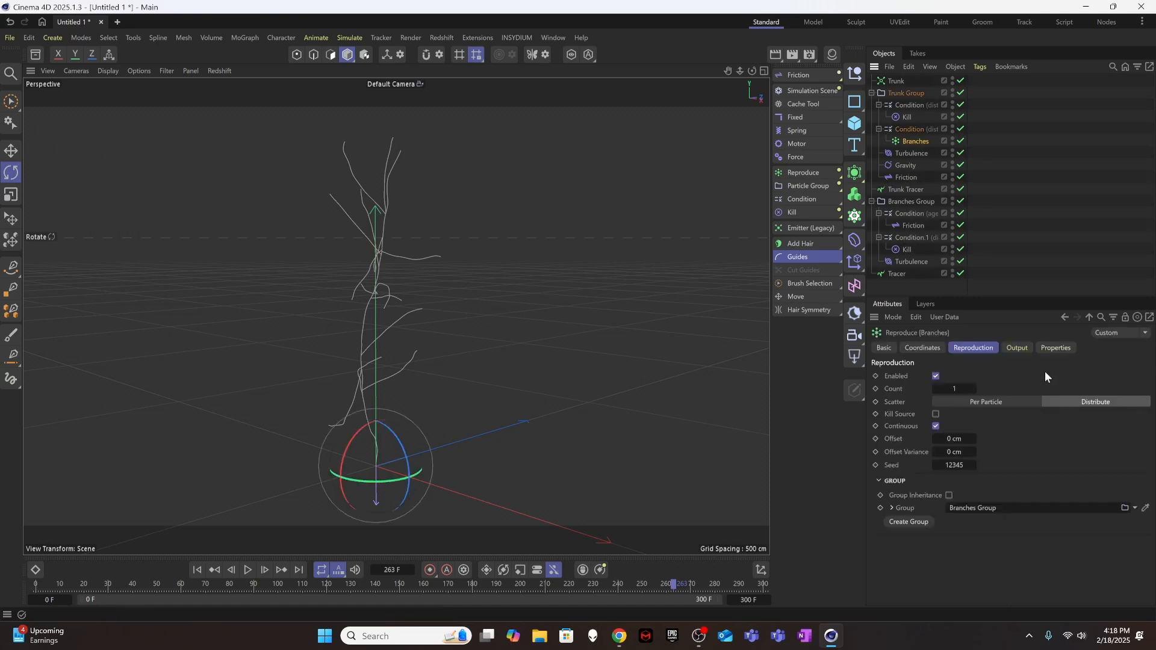
click(1056, 350)
click(977, 479)
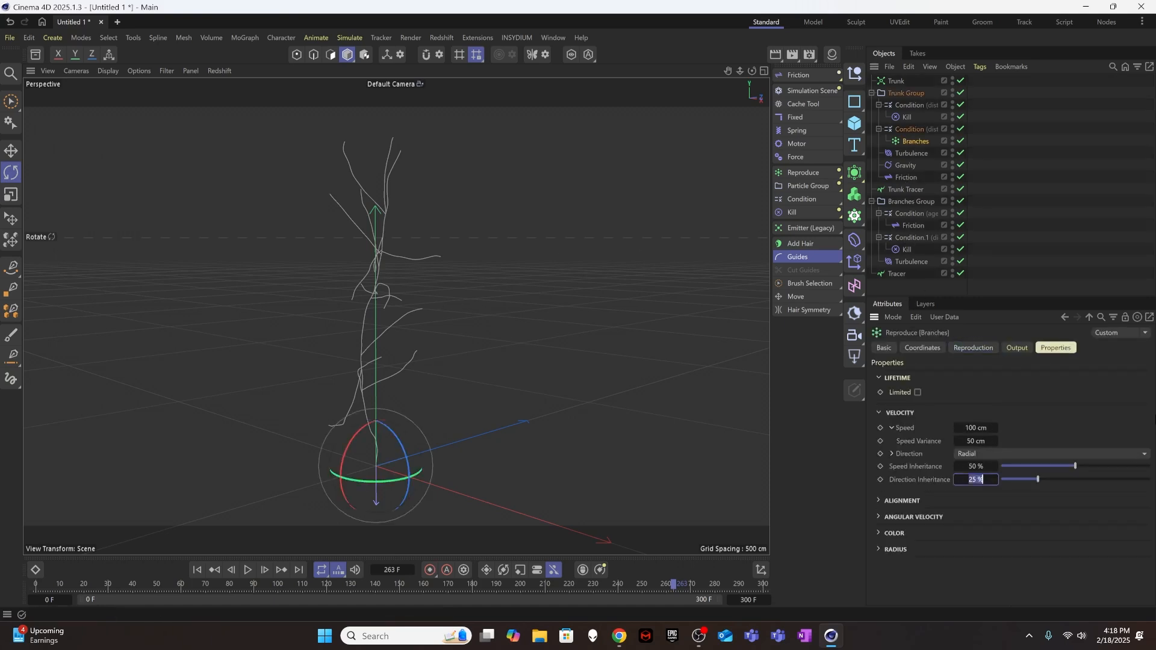
text(50)
key(Return)
click(197, 570)
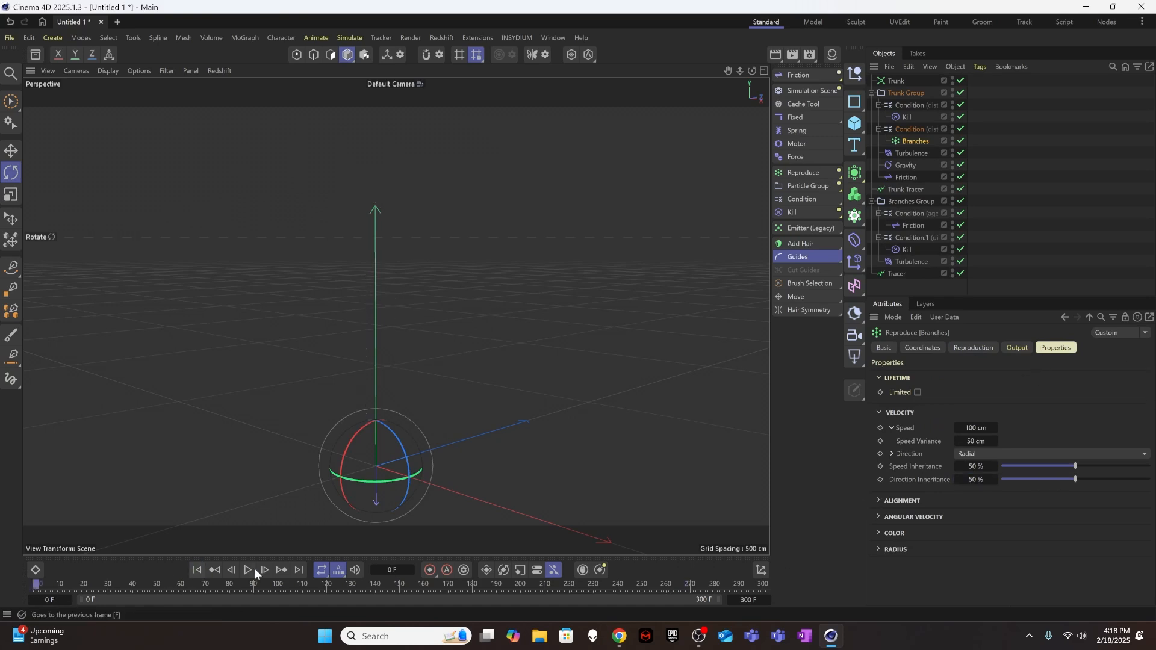
click(254, 571)
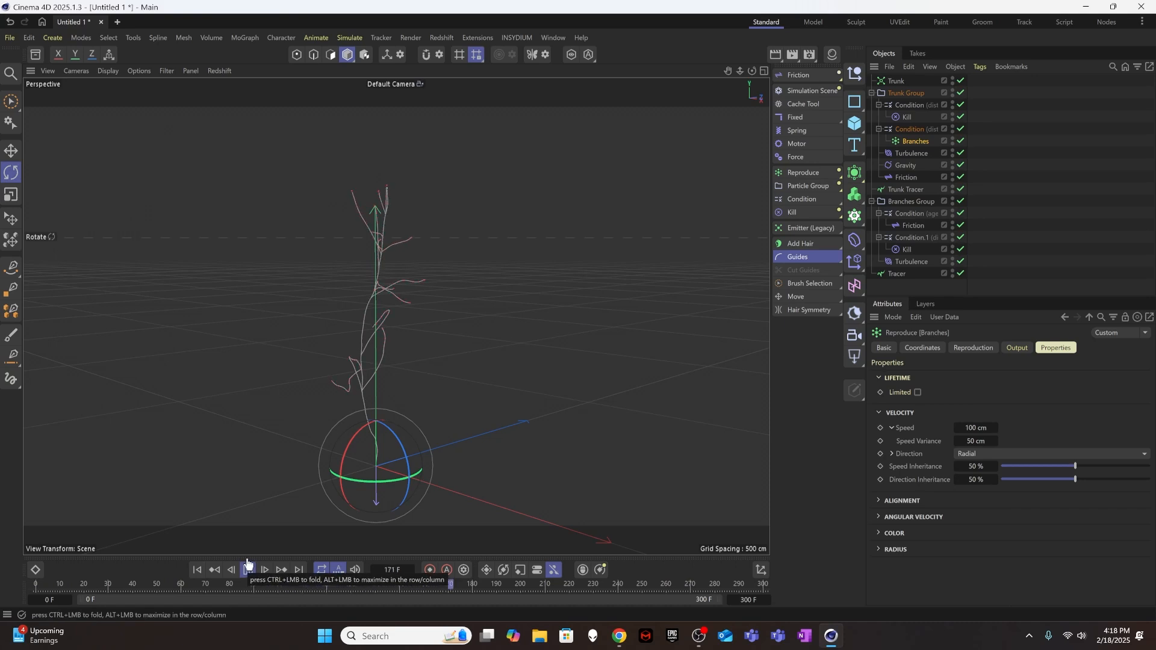
Set the Strength of the Turbulence in Branches Group to 2 cm and stop the playback.
click(908, 263)
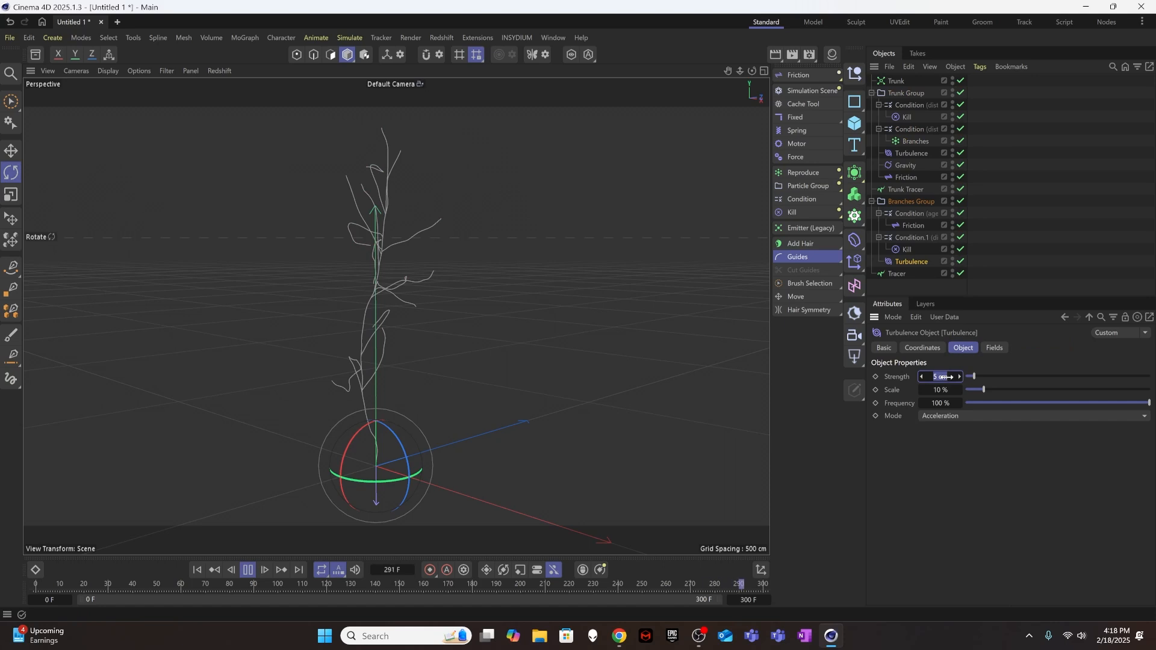
drag(943, 377, 931, 378)
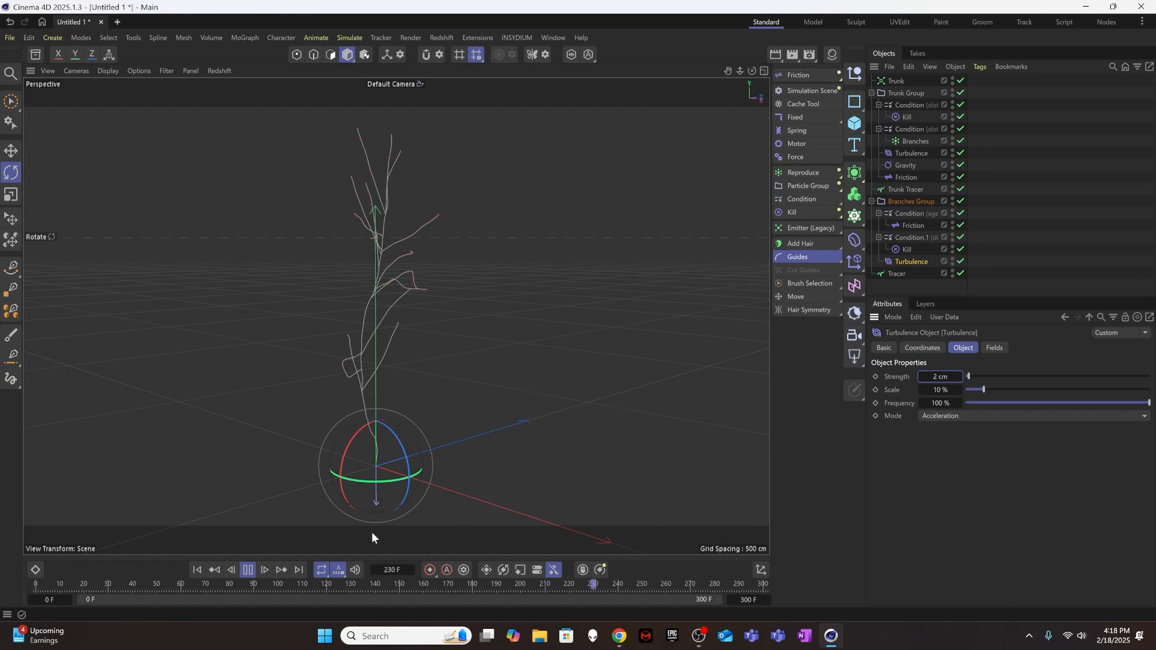
click(251, 569)
click(924, 203)
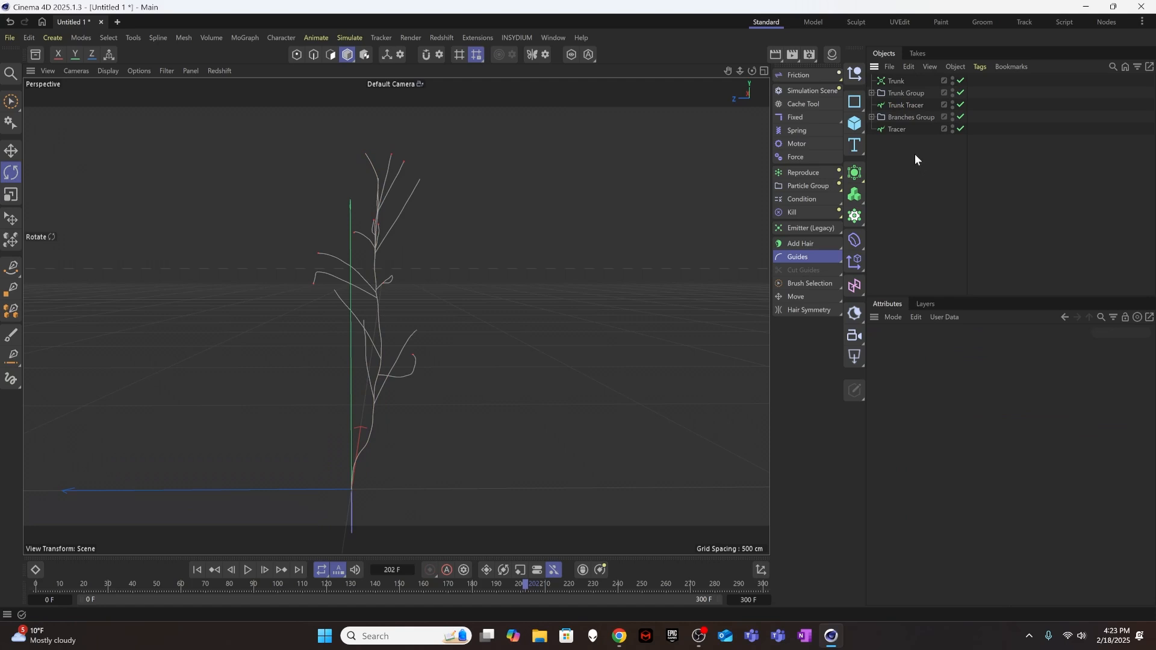
Add a Sweep object and nest an n-Side spline and the Trunk Tracer inside it, with the n-Side first.
click(915, 104)
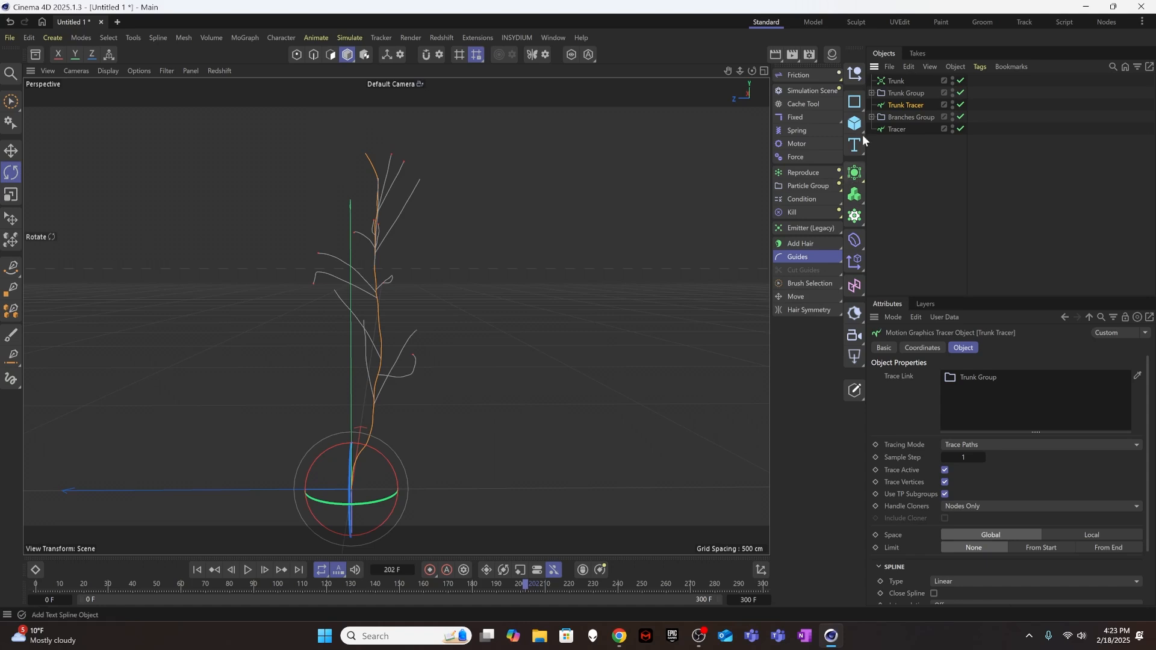
click(854, 173)
click(996, 235)
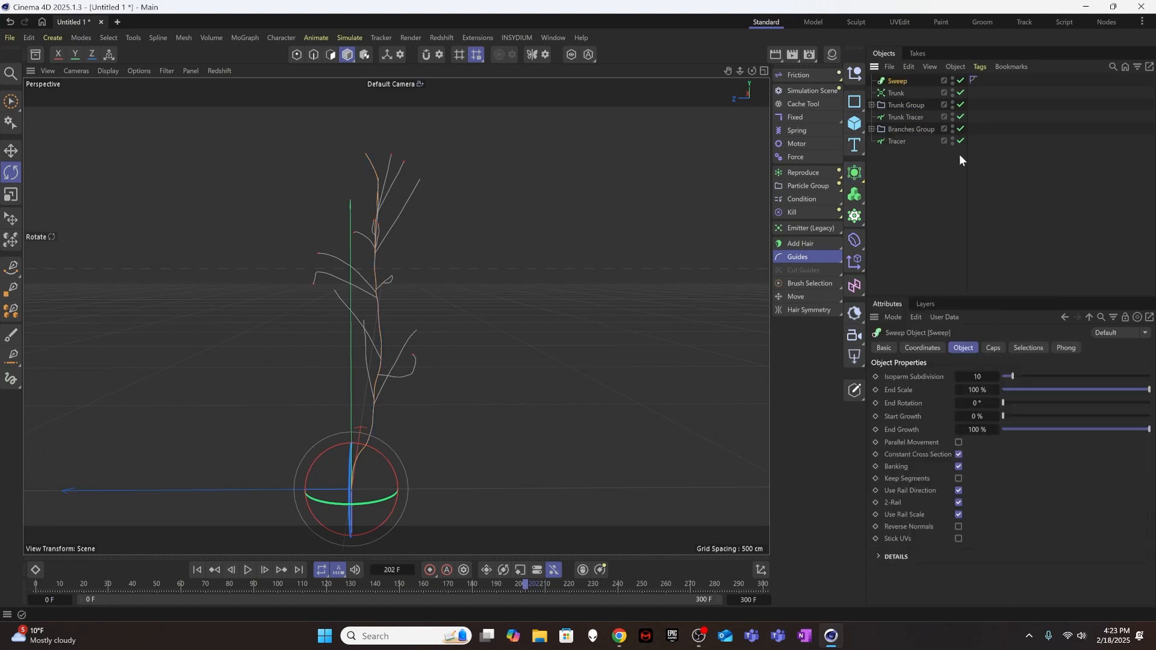
drag(897, 81, 903, 111)
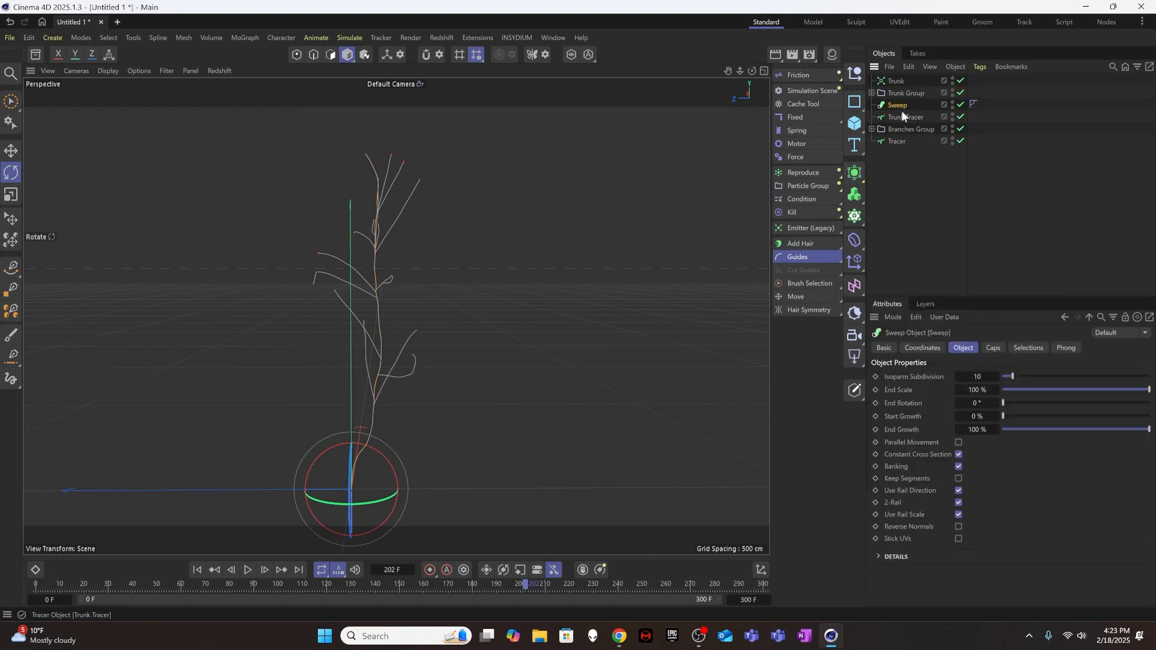
click(855, 101)
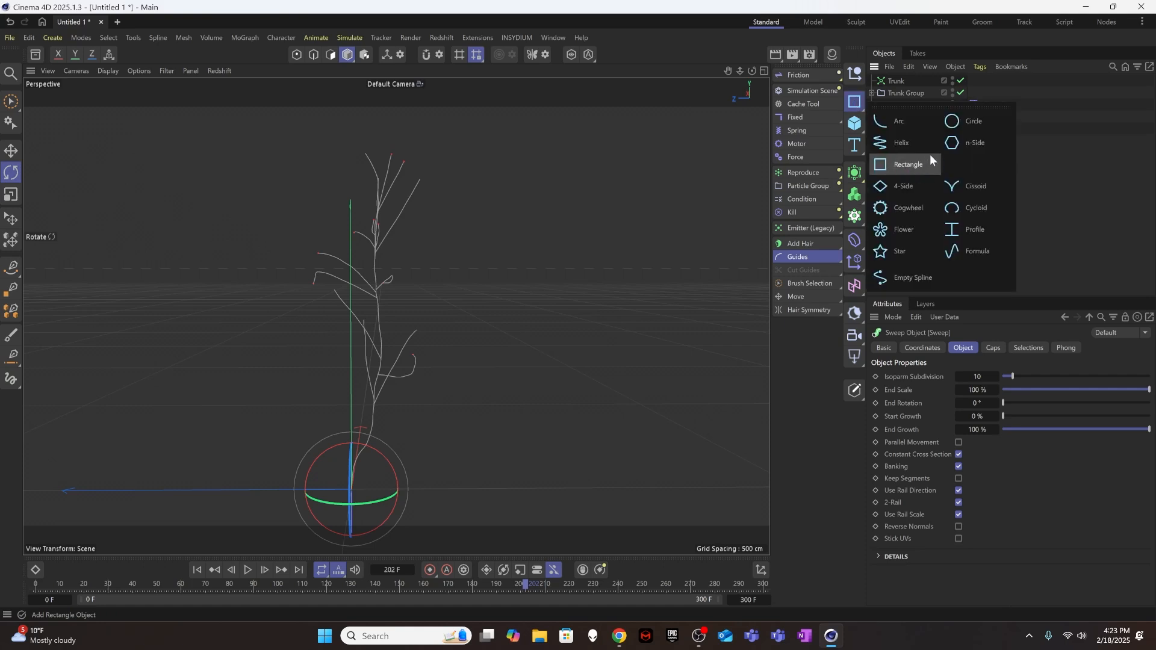
click(930, 154)
drag(901, 81, 903, 124)
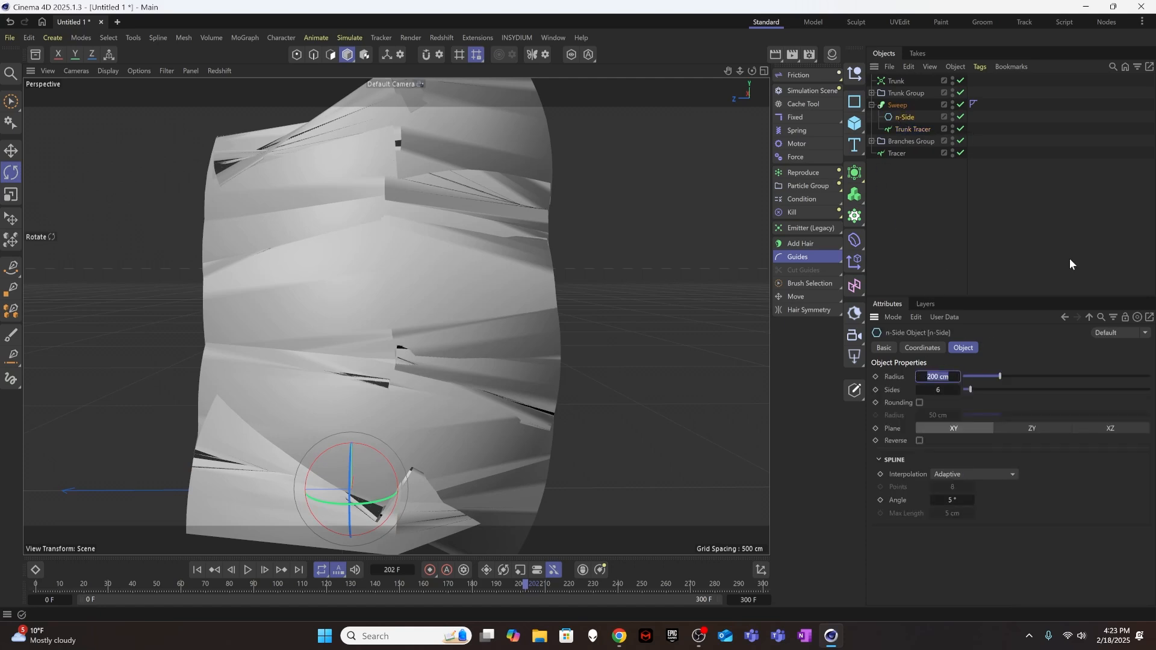
Set the n-Side profile's Radius to 15 cm and refine it to 16 cm.
text(15)
key(Return)
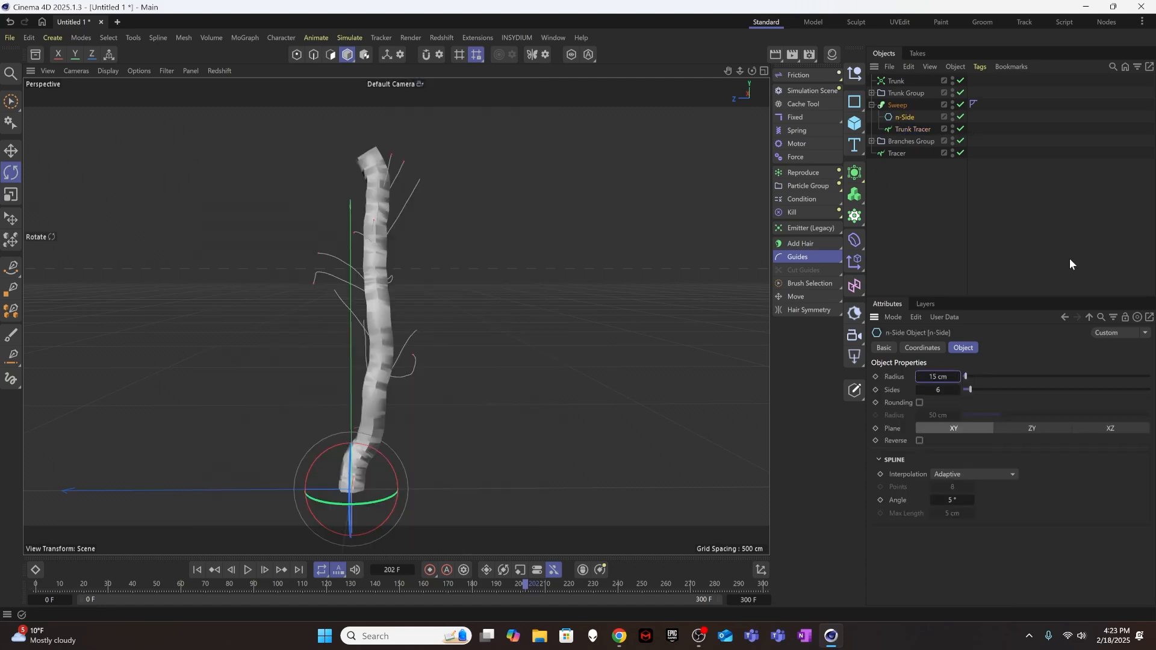
double_click(938, 376)
text(16)
key(Return)
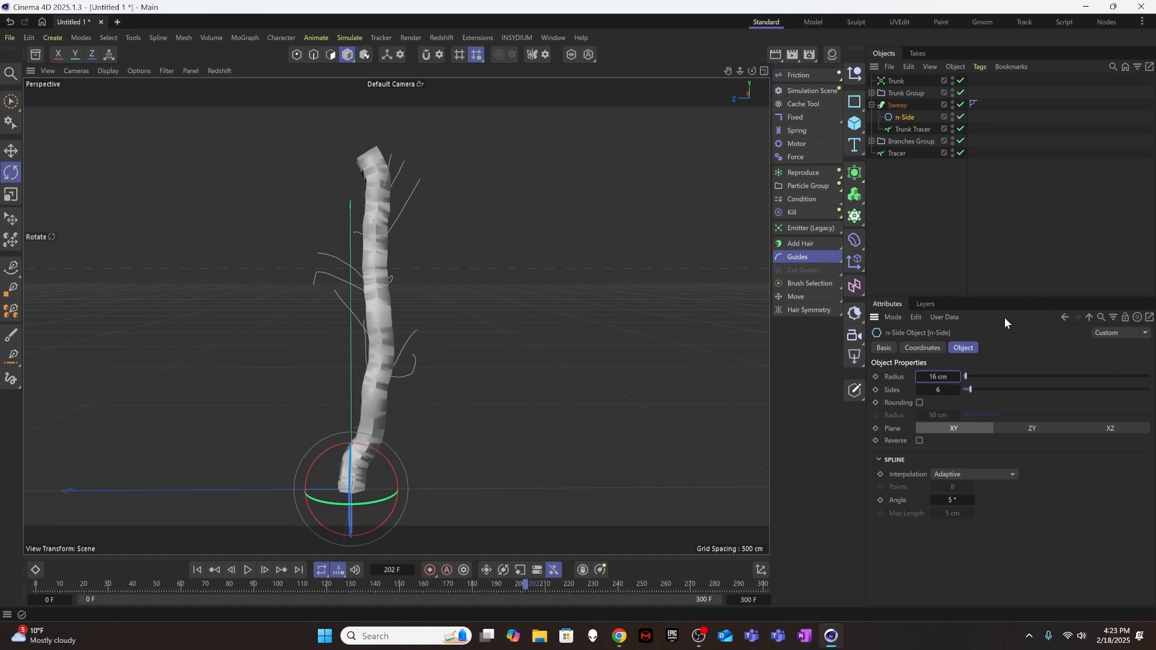
Set the Sweep's Isoparm Subdivision to 3 and the n-Side profile's Sides to 12.
click(897, 105)
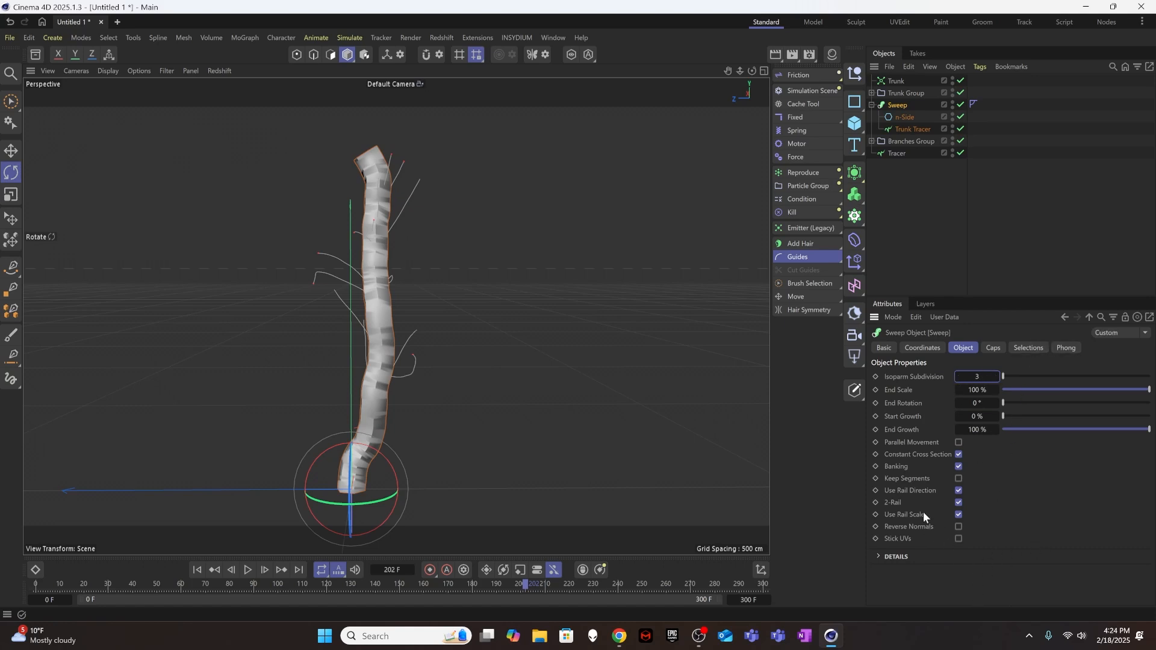
click(905, 118)
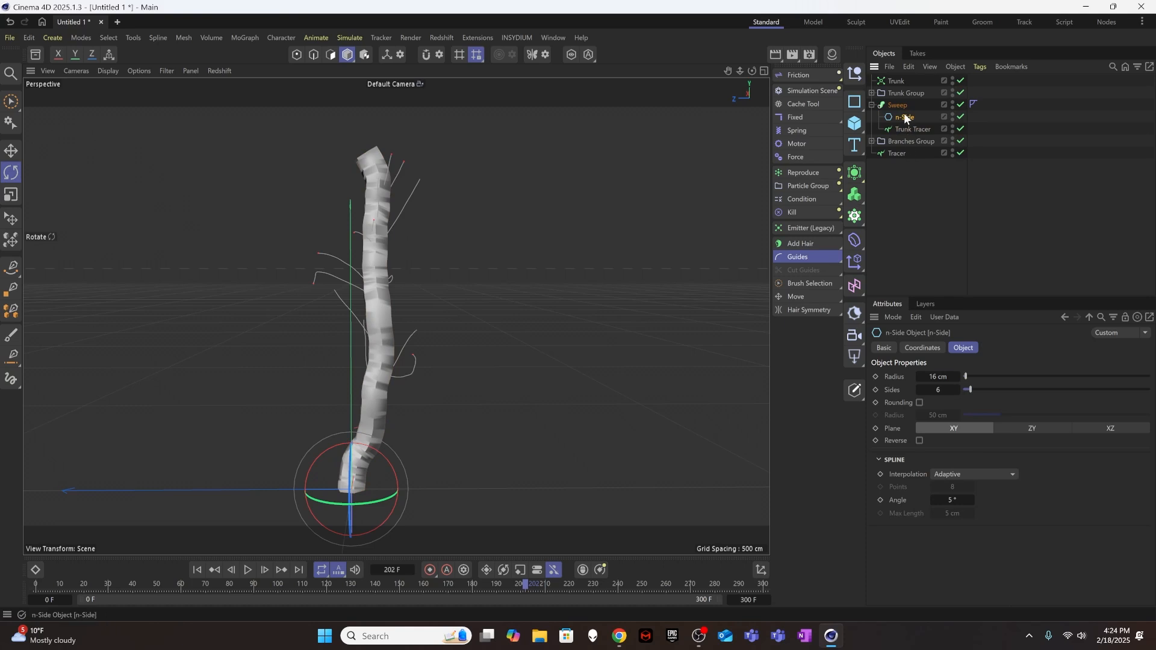
click(937, 377)
click(941, 390)
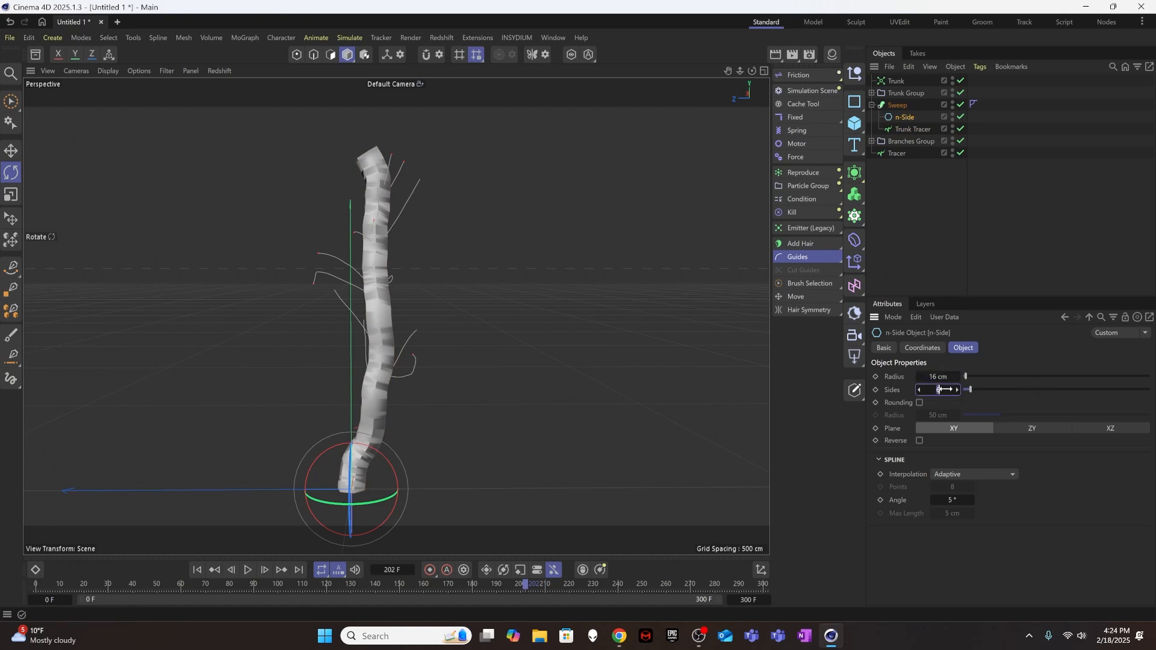
text(12)
key(Return)
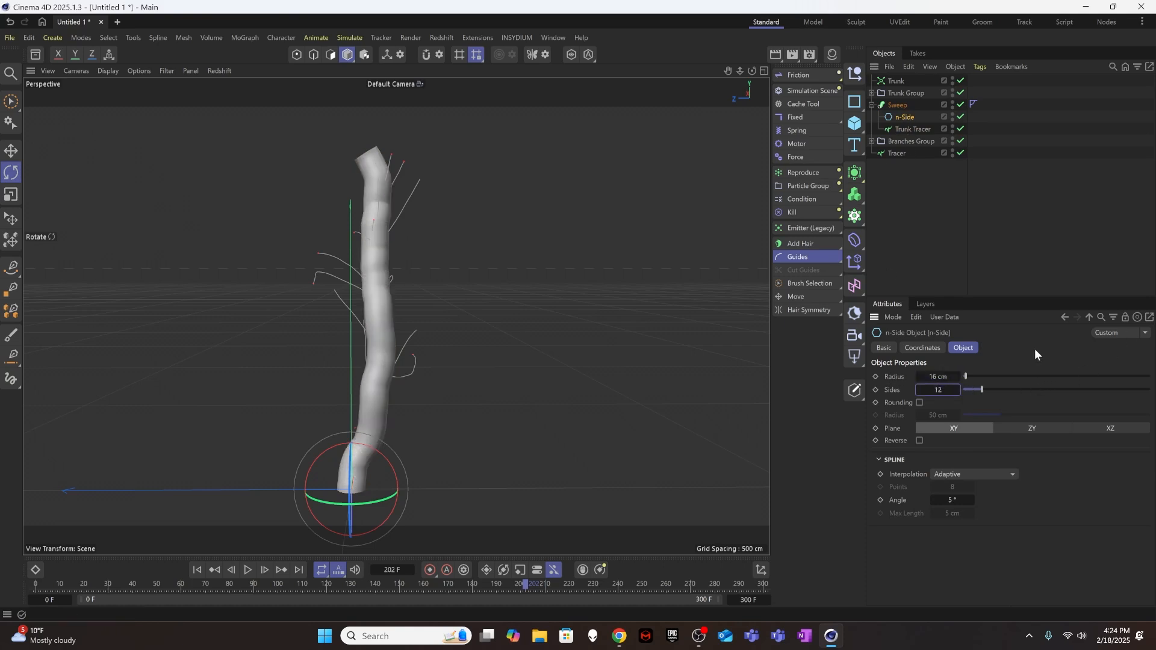
click(967, 241)
Taper the trunk by setting the Sweep's End Scale to 8 %, and replay from the first frame to about frame 220.
click(899, 106)
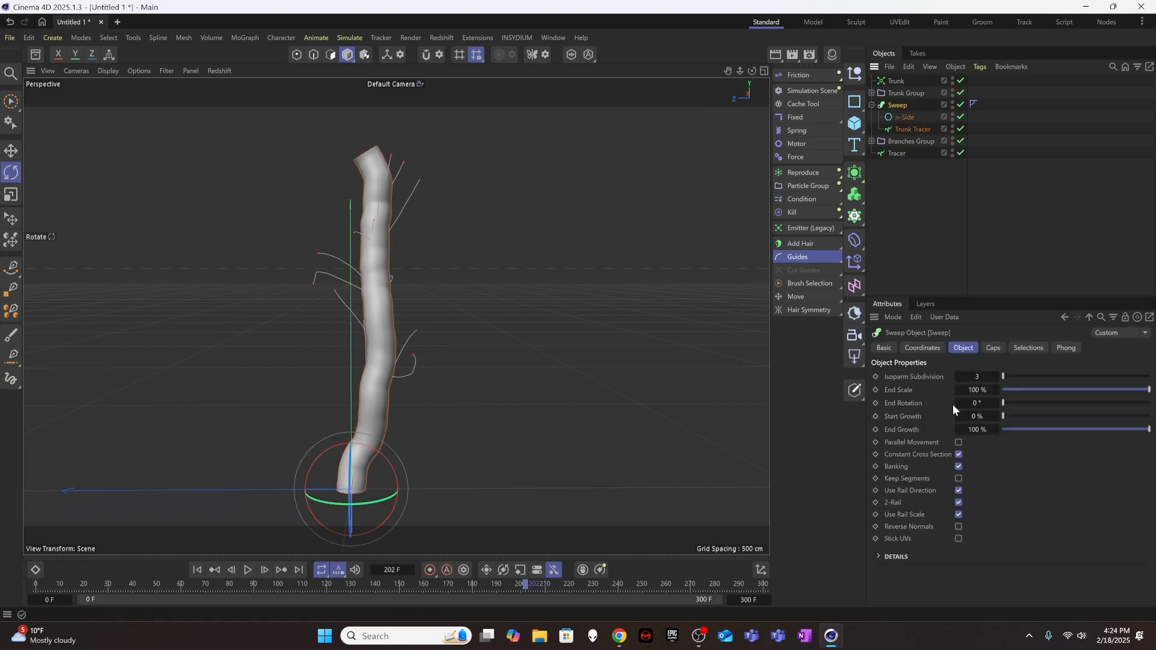
drag(1123, 393, 1015, 392)
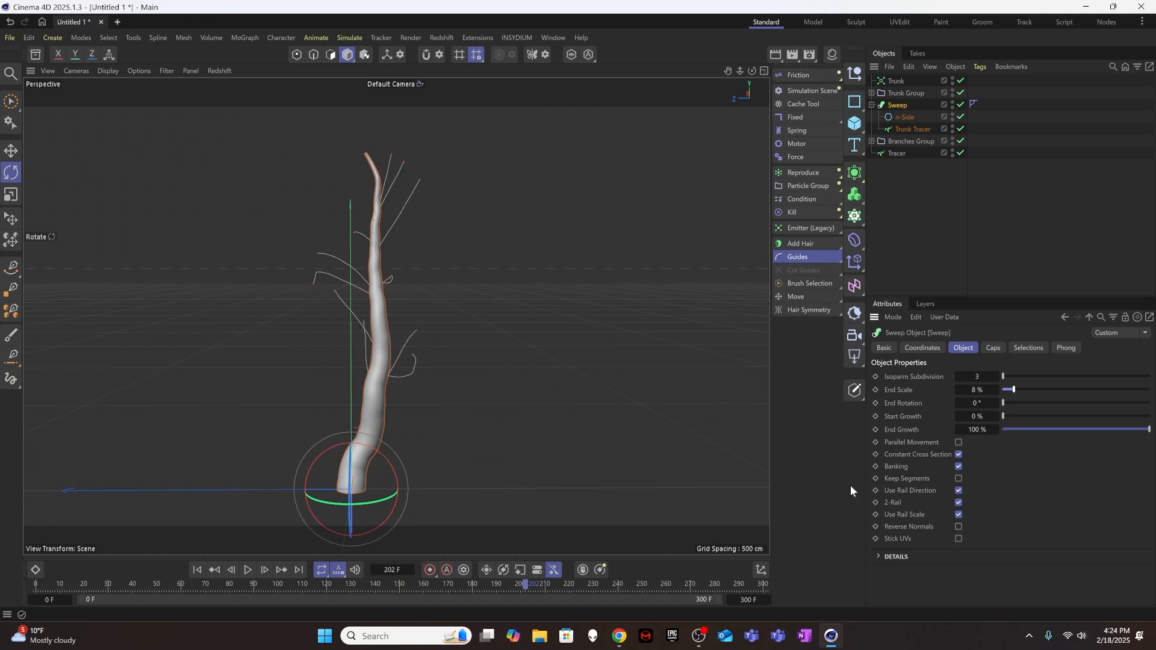
click(198, 569)
click(248, 569)
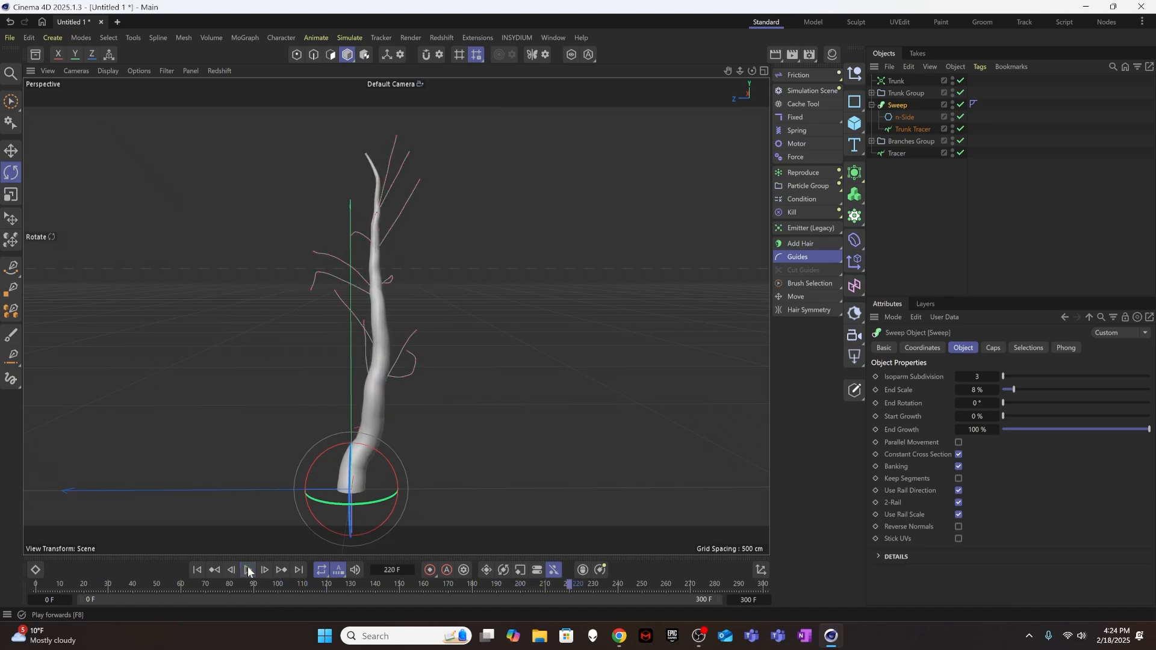
click(249, 570)
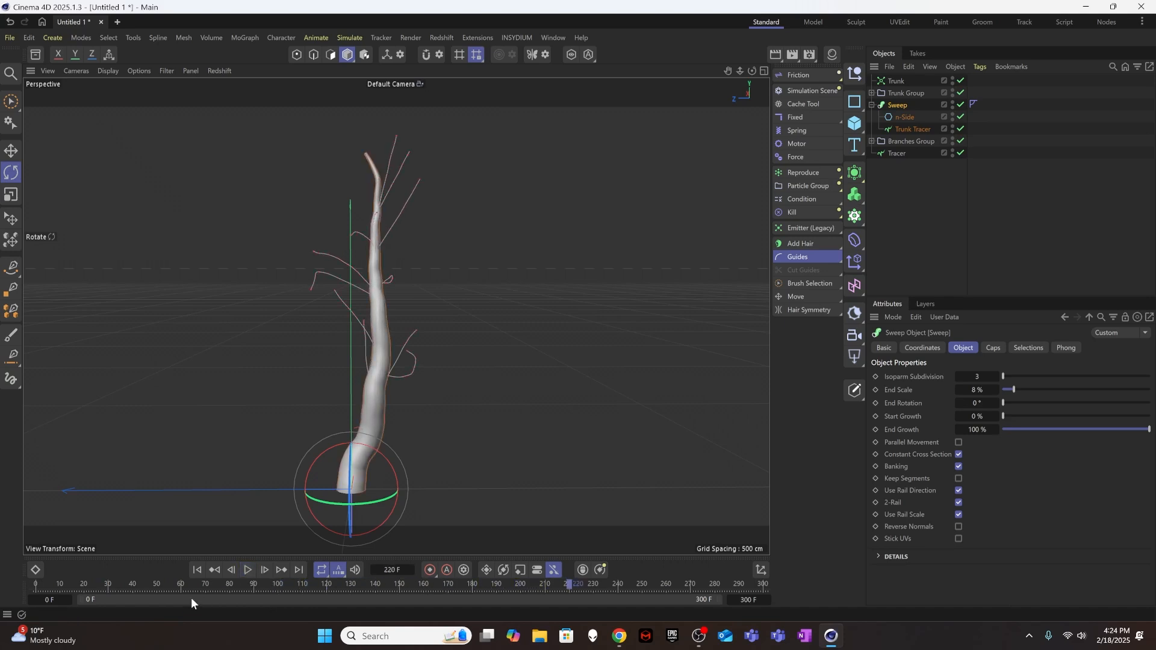
Replay the tapered trunk's growth from the first frame, stop at about frame 204 and clear the selection.
click(197, 570)
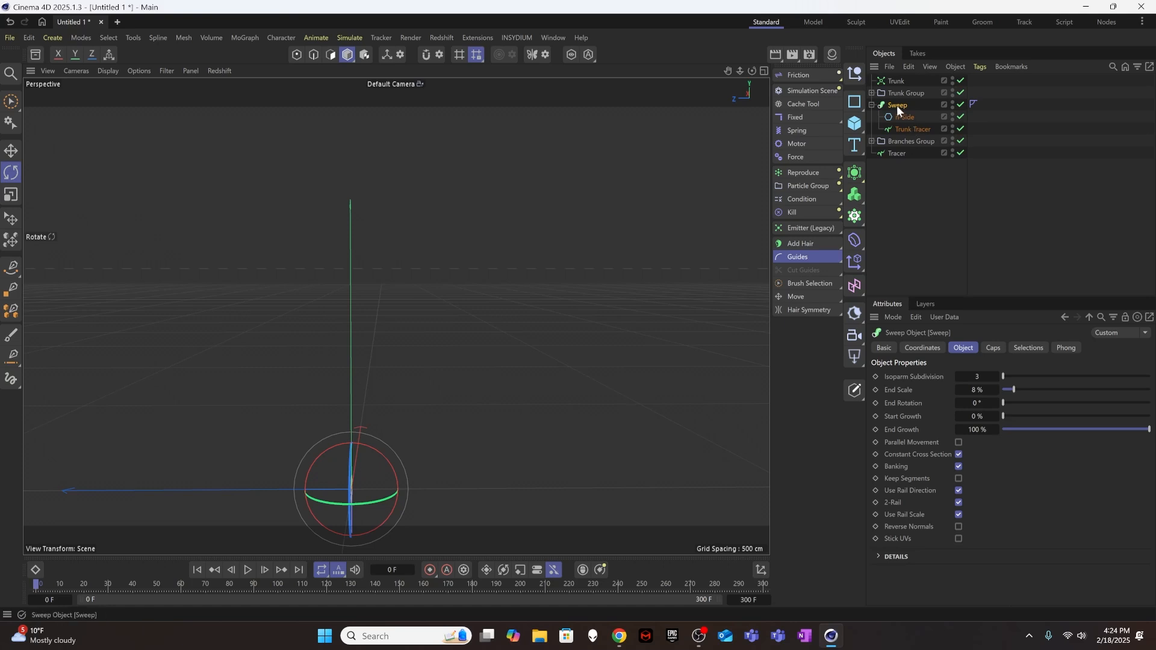
click(247, 570)
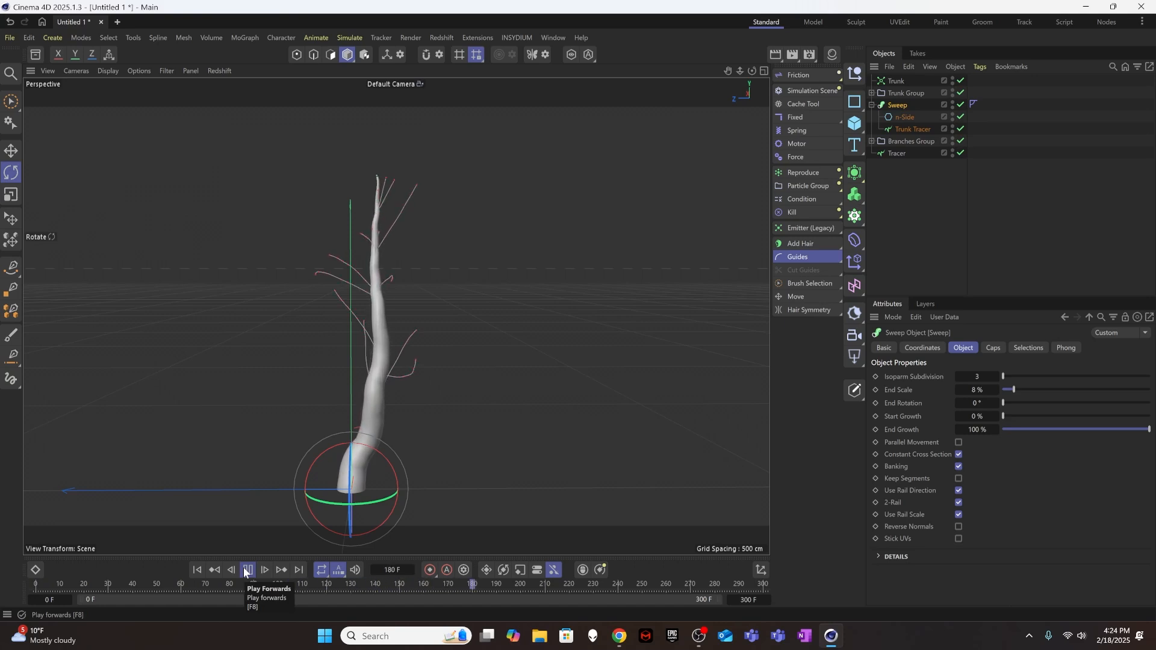
click(246, 568)
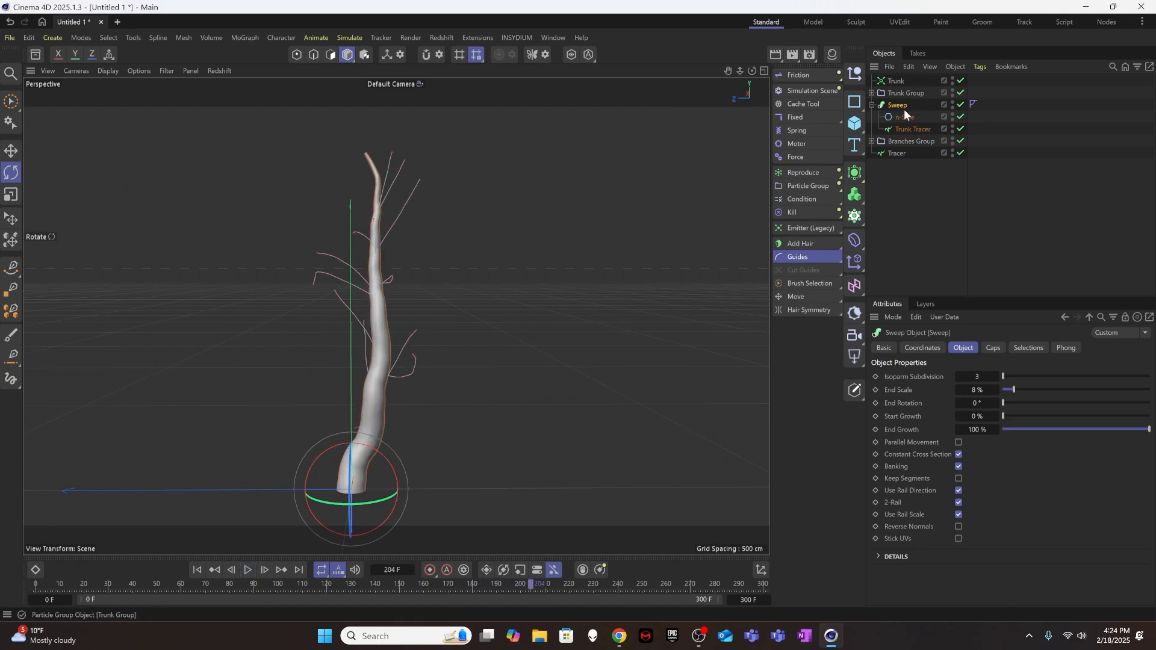
click(900, 189)
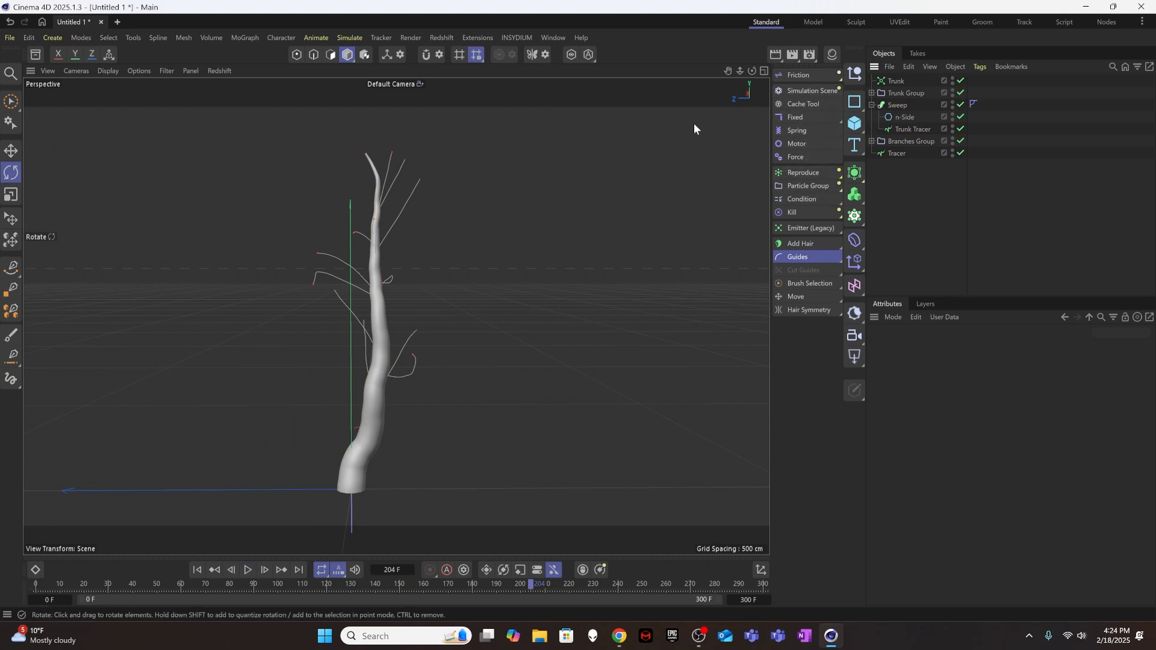
Add a second Sweep object and place it below the branches' Tracer in the object hierarchy.
click(857, 175)
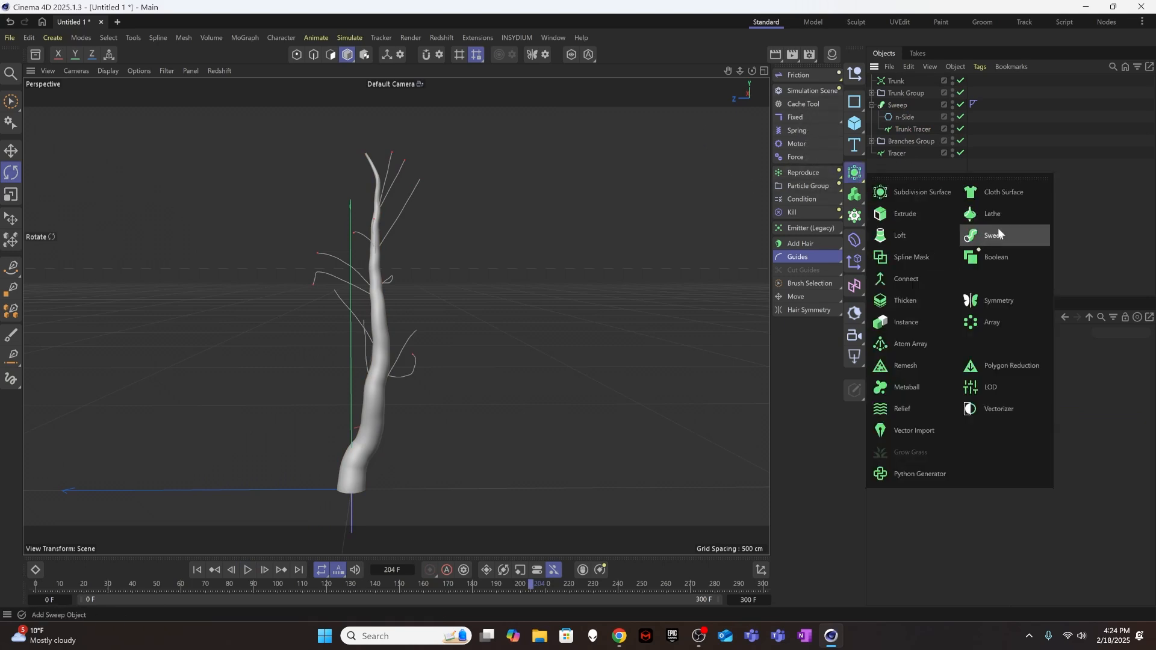
click(997, 229)
drag(907, 84, 909, 175)
Rename the trunk's Sweep object as Trunk Sweep.
double_click(900, 104)
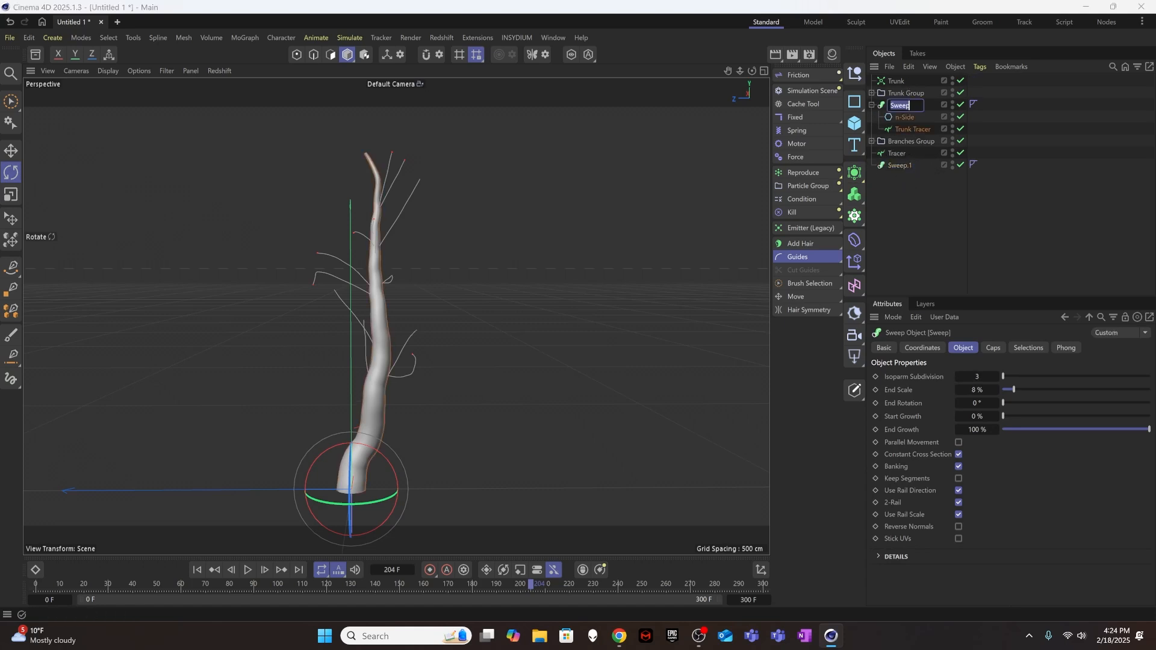
key(Home)
text(Tru)
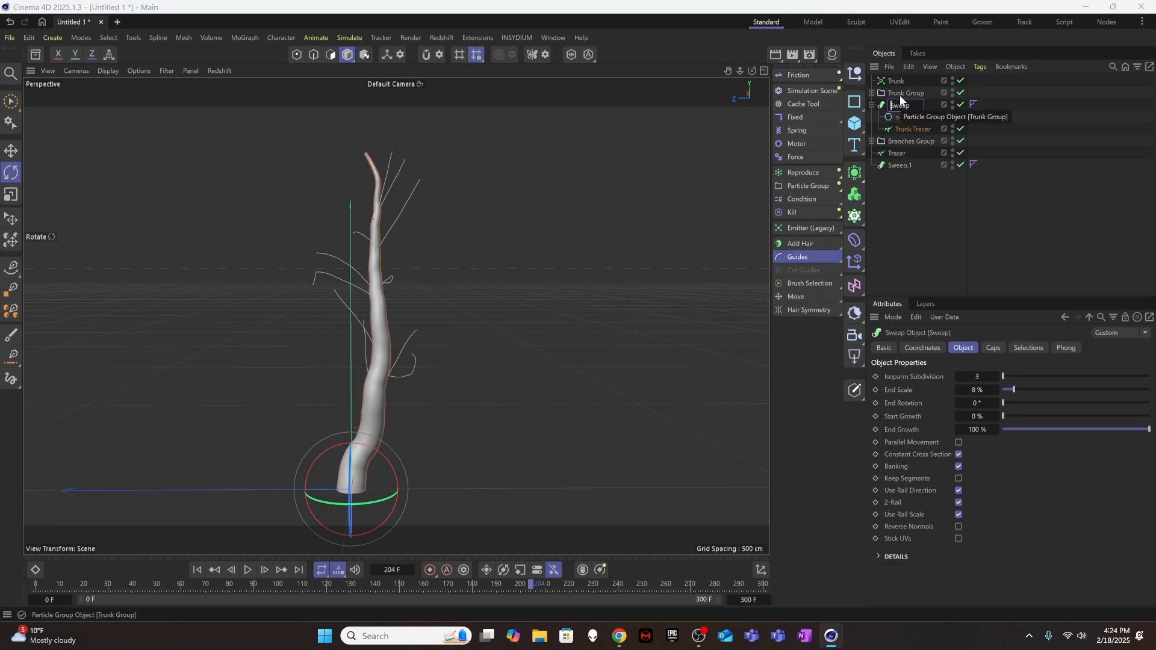
text(nk)
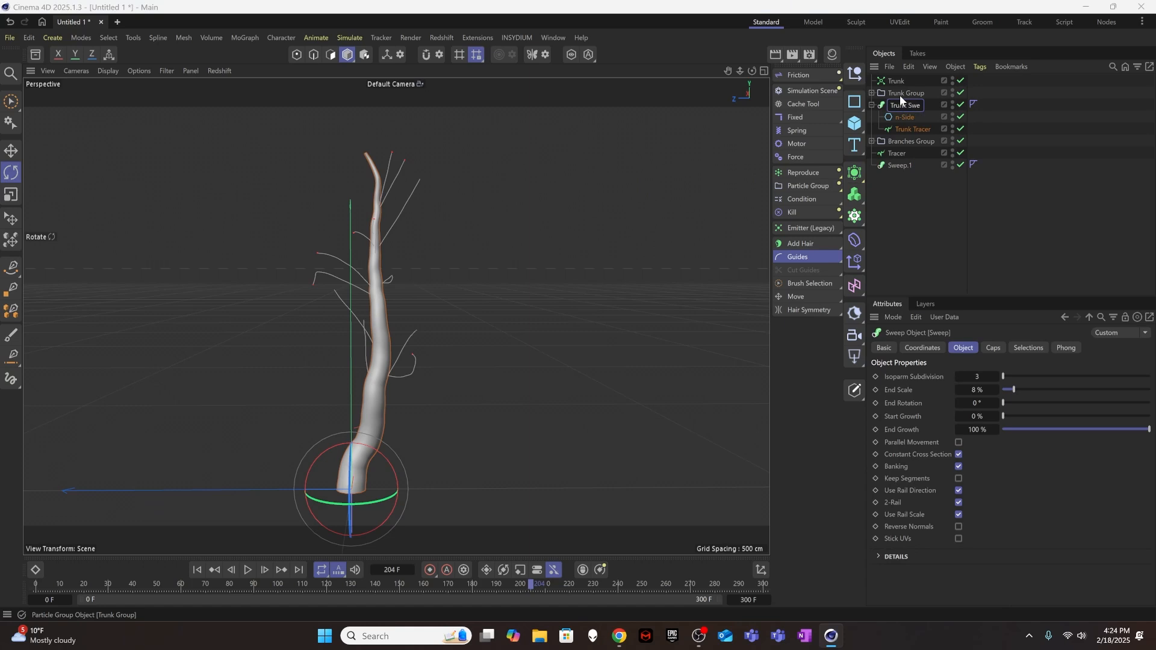
key(Return)
Rename the newly added second Sweep object as Branch Sweep and clear the selection.
click(903, 166)
double_click(903, 166)
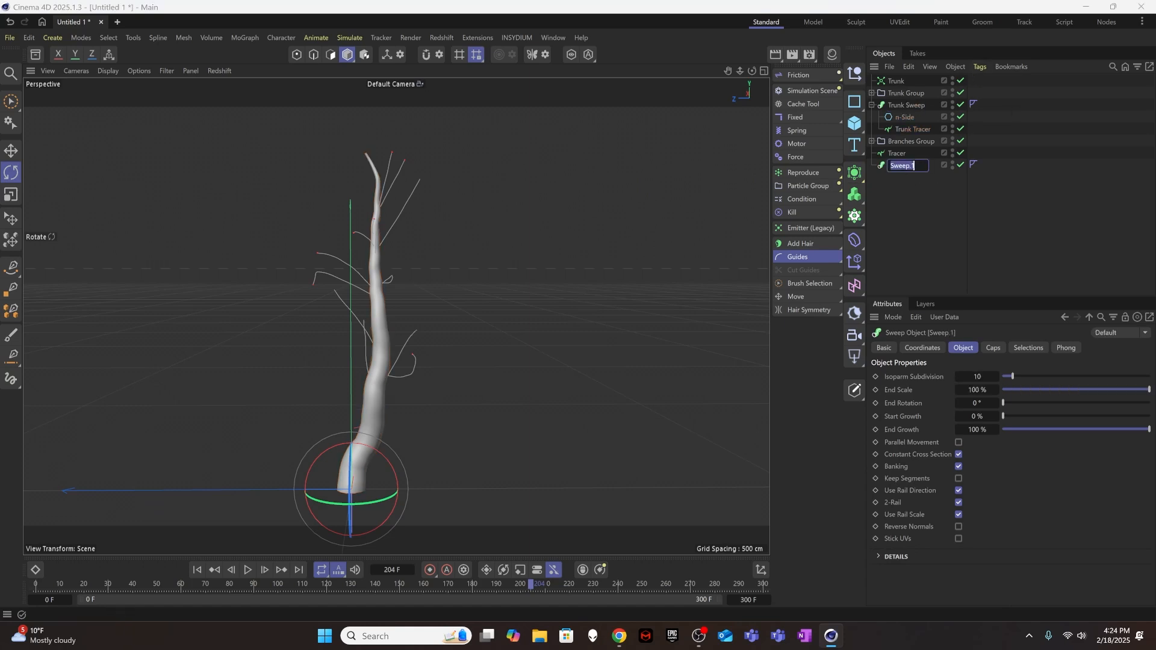
text(Bra)
text(nch Sweep)
key(Return)
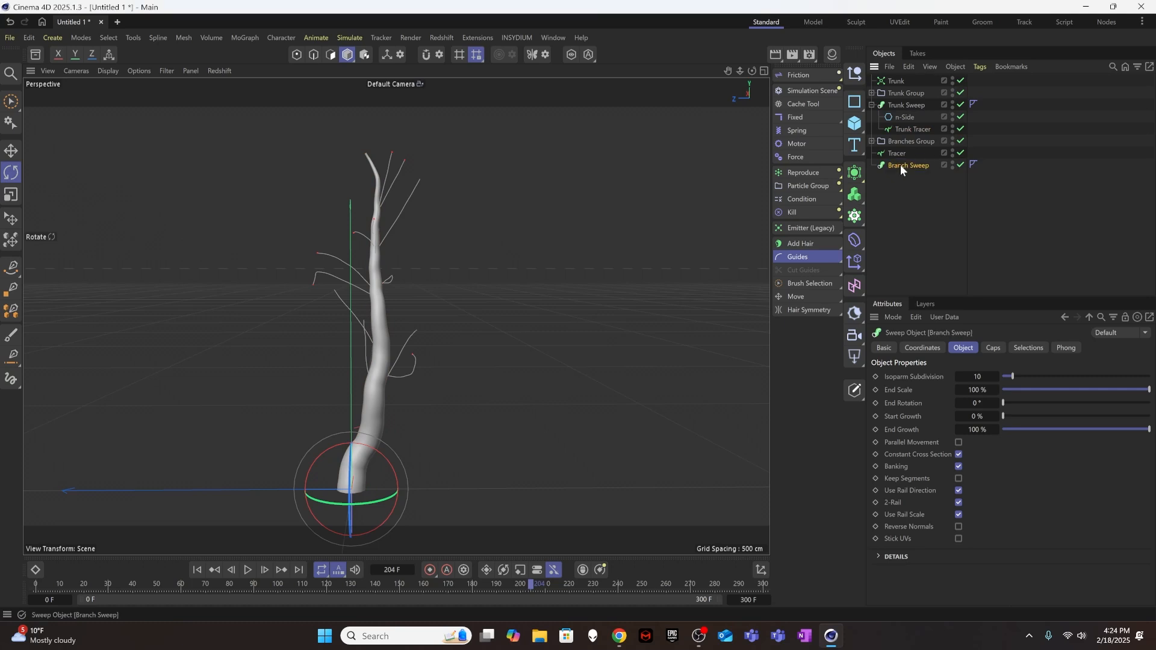
click(916, 185)
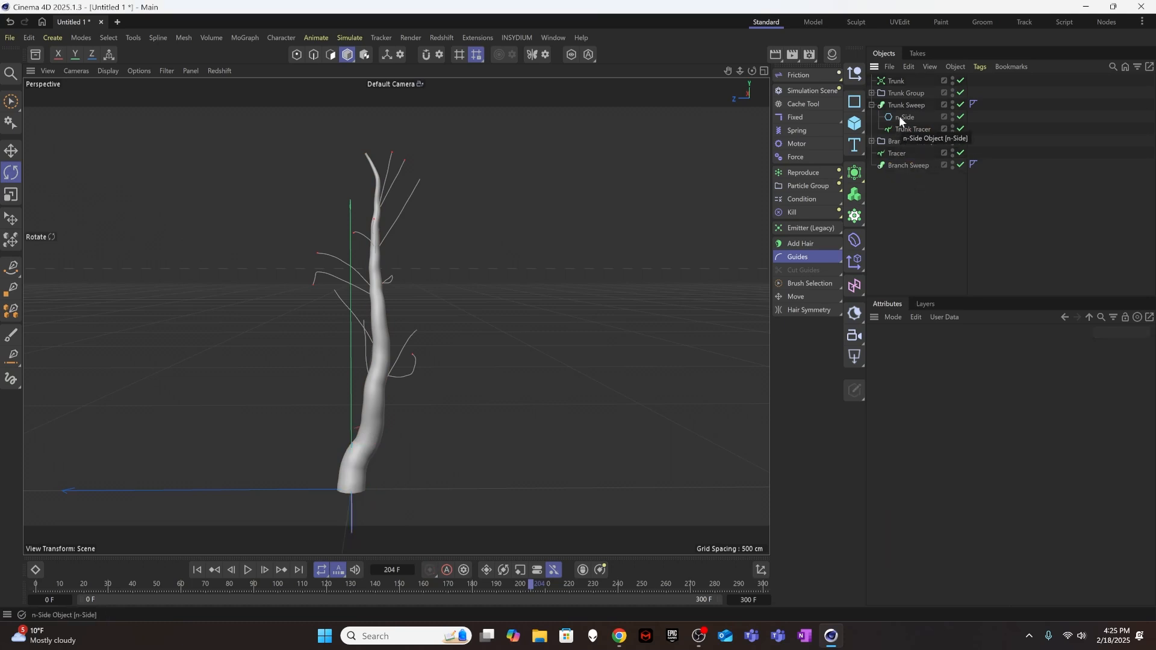
click(856, 103)
click(968, 125)
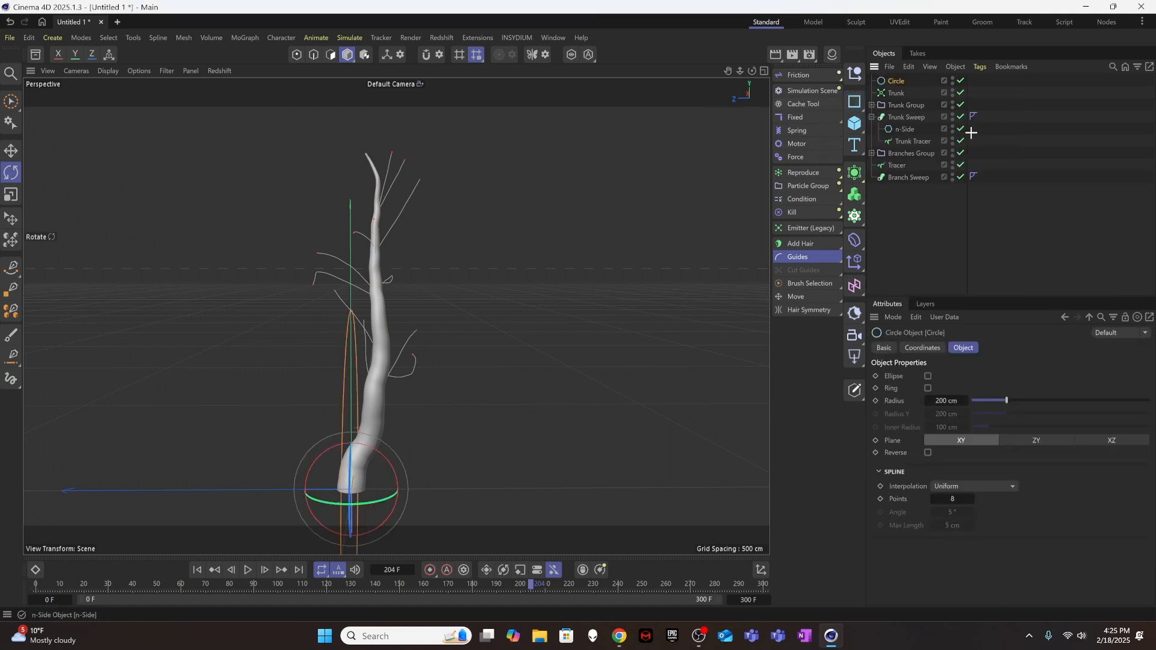
click(929, 206)
click(895, 81)
key(Delete)
Add an n-Side spline and nest it with the branches' Tracer inside the Branch Sweep, with the n-Side above the Tracer.
click(856, 102)
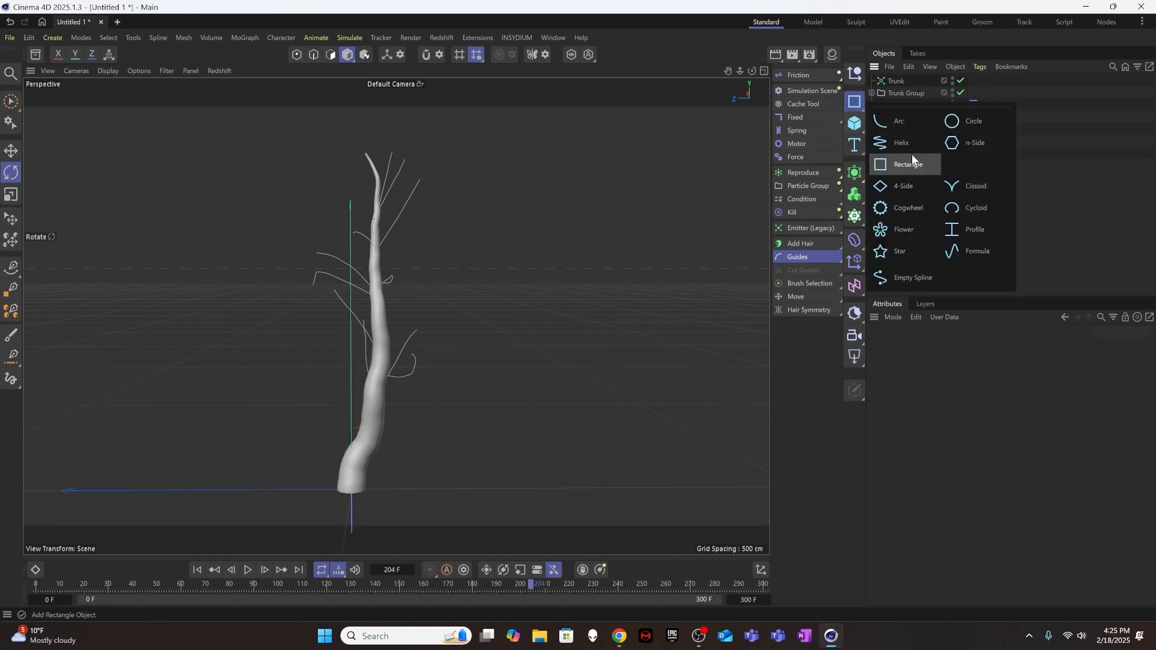
click(975, 142)
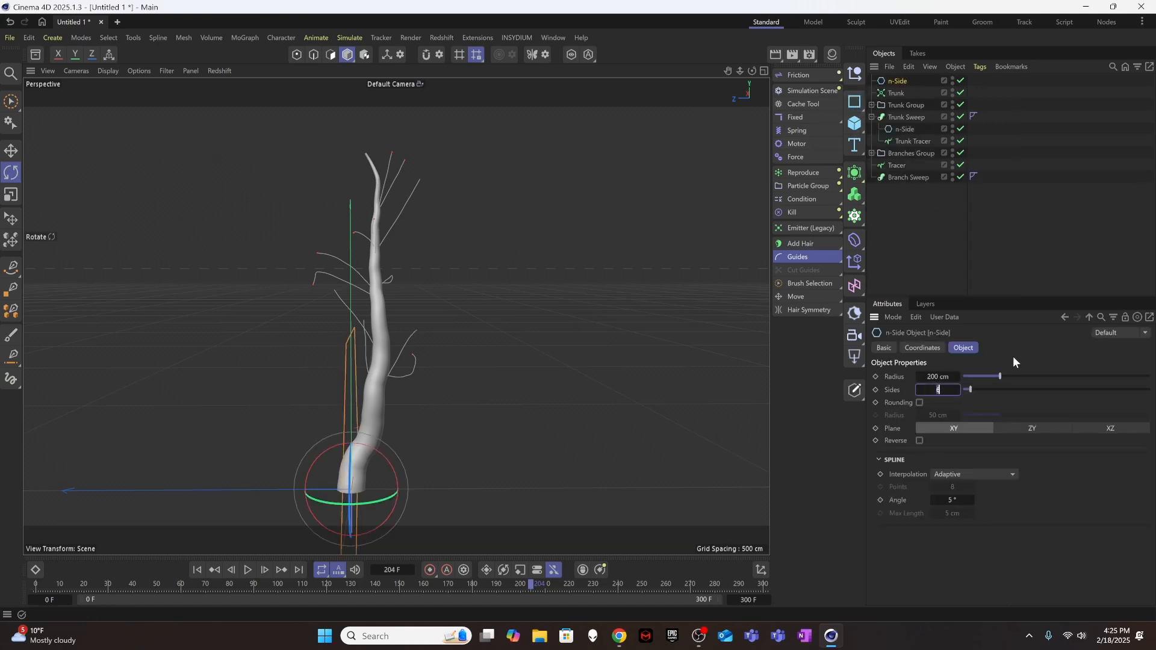
click(922, 241)
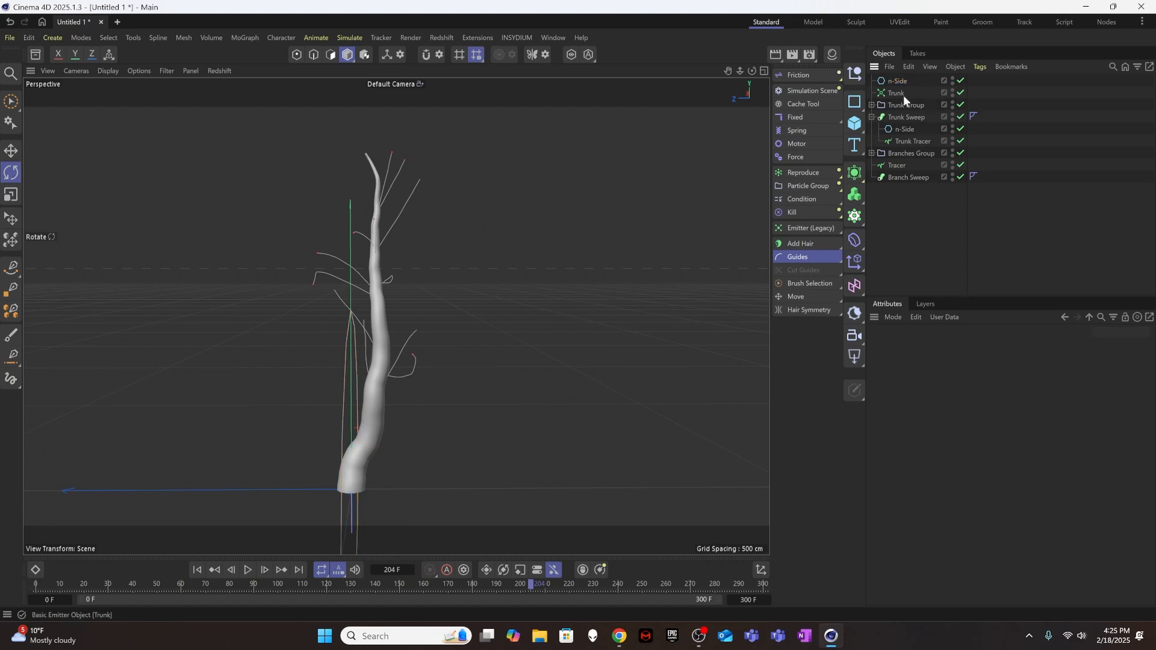
drag(898, 82, 905, 183)
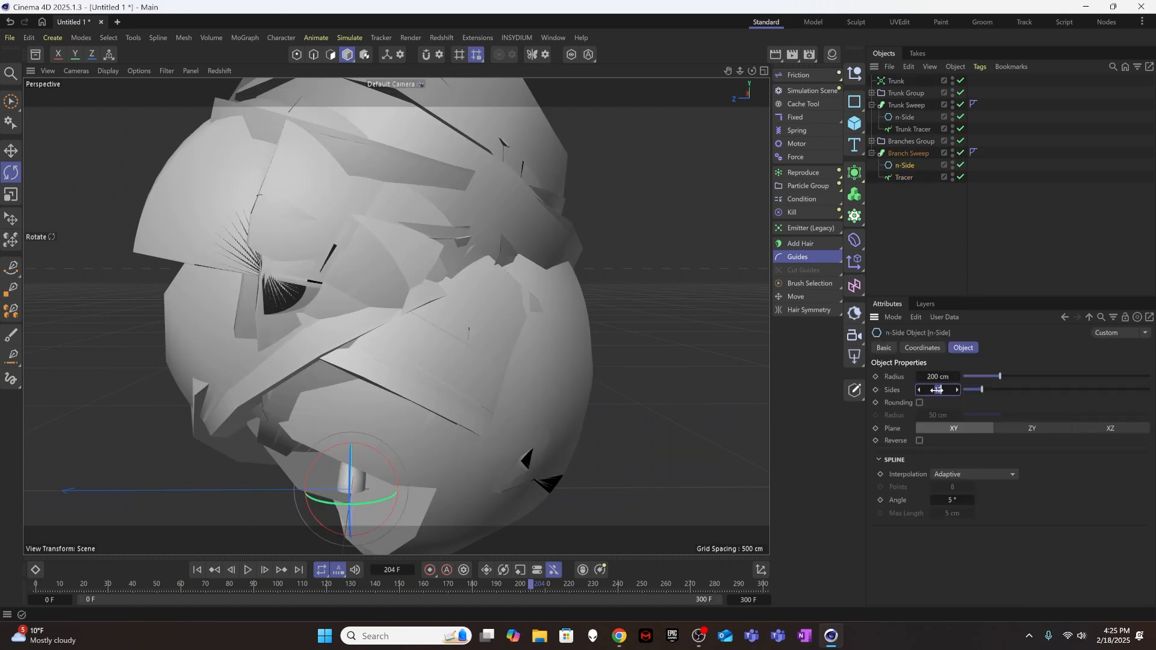
Set the branch n-Side profile to 12 Sides and its Radius to 6 cm, trying 8 cm first.
click(938, 377)
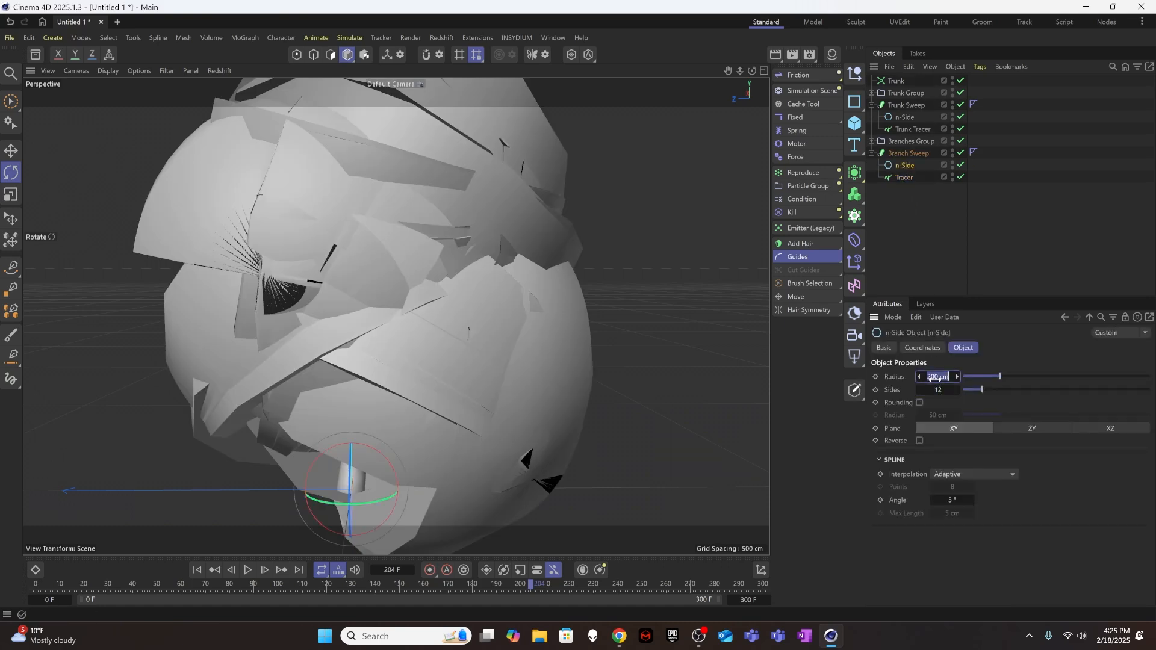
text(8)
key(Return)
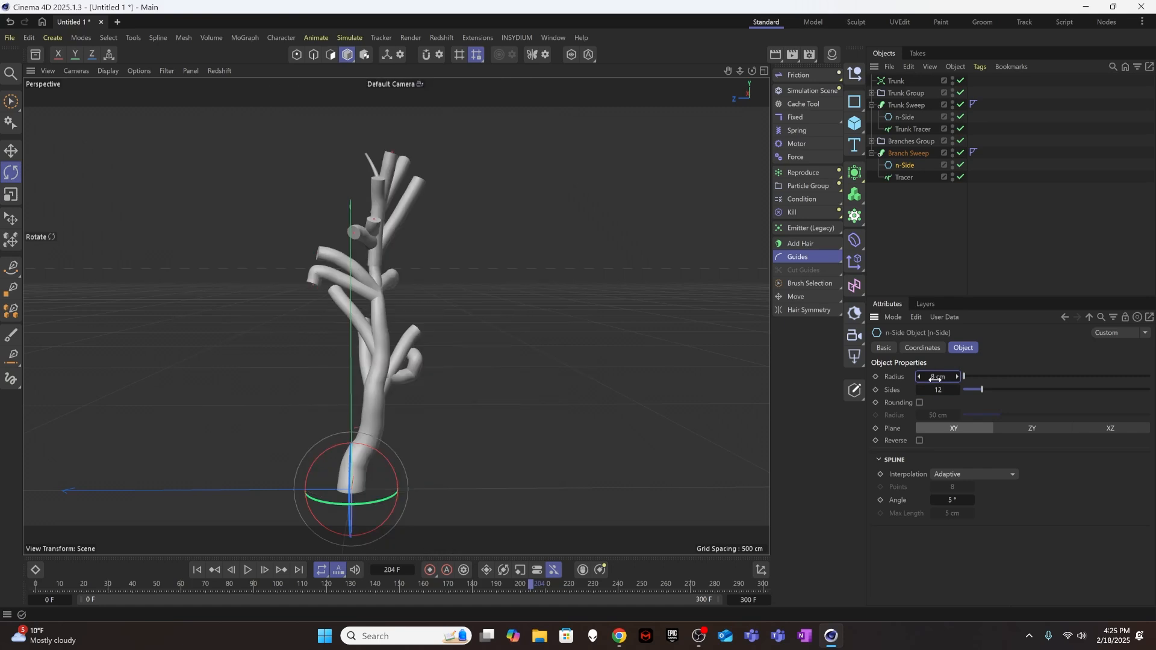
click(945, 377)
text(6)
key(Return)
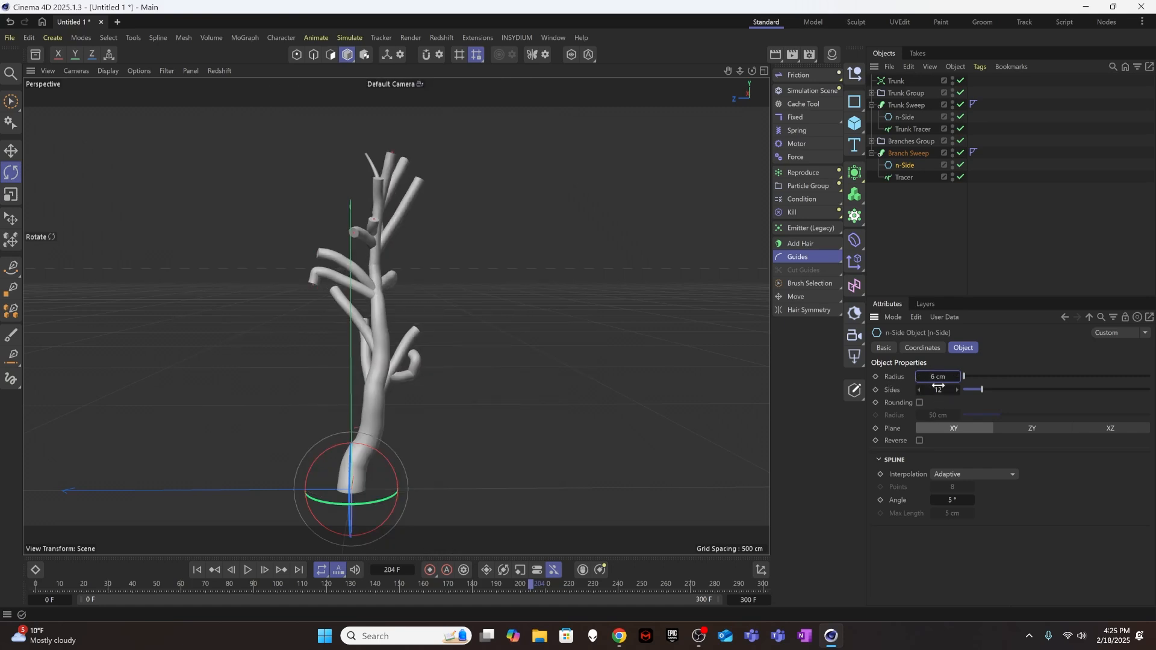
Set the Branch Sweep's Isoparm Subdivision to 3 and taper the branches with an End Scale of 4 %.
click(906, 152)
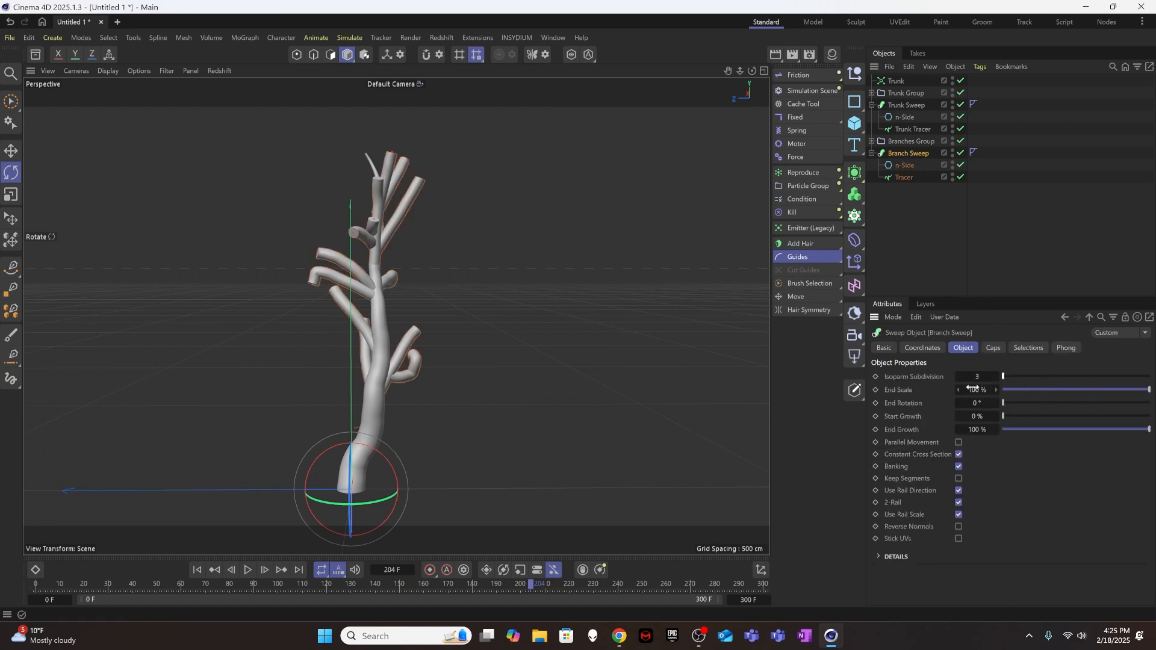
drag(1146, 393, 1007, 399)
alt+drag(344, 376, 371, 288)
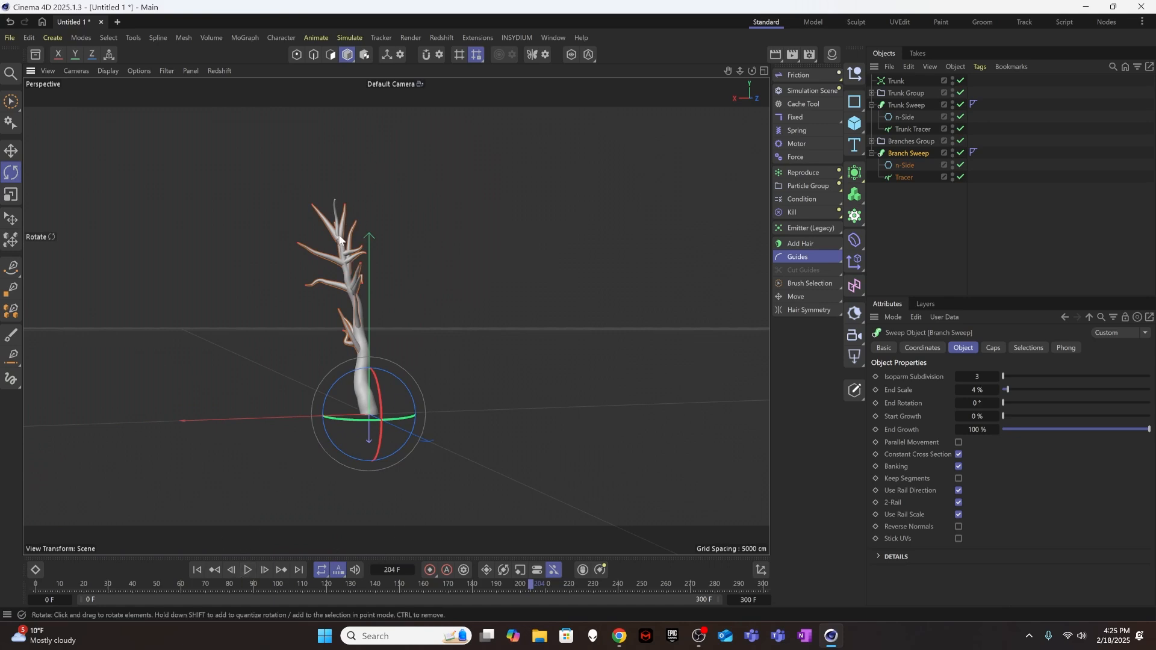
Set the Upper limit of the Condition controlling Branches to 300 cm, and replay the growth from the first frame to about frame 299.
click(873, 93)
click(913, 106)
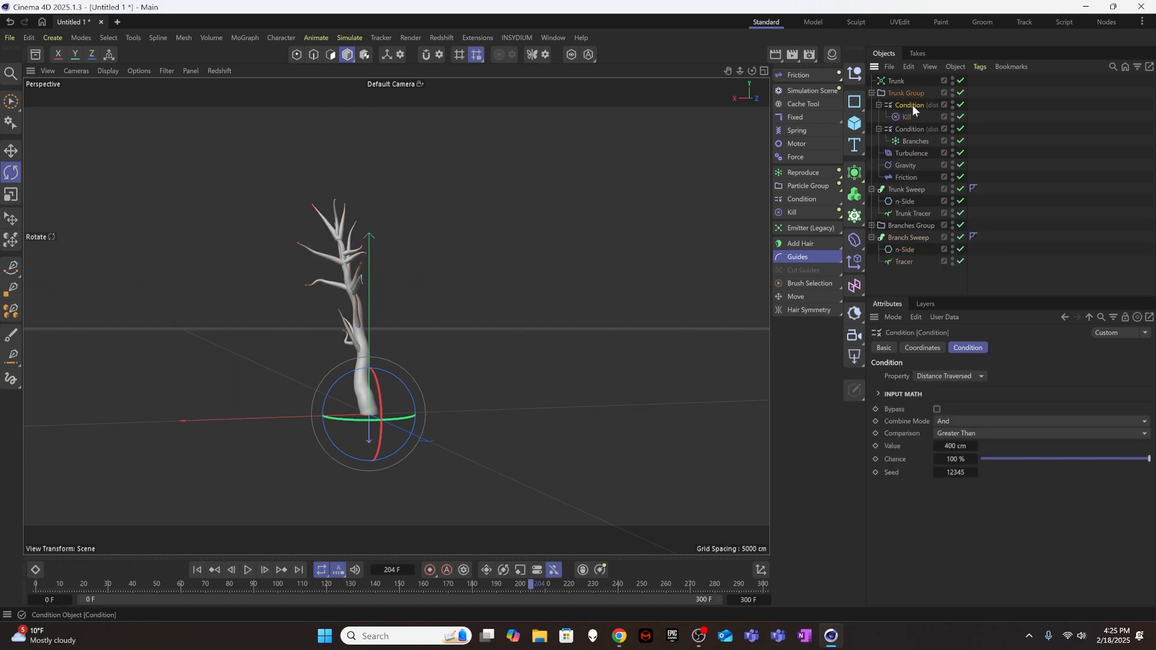
click(912, 129)
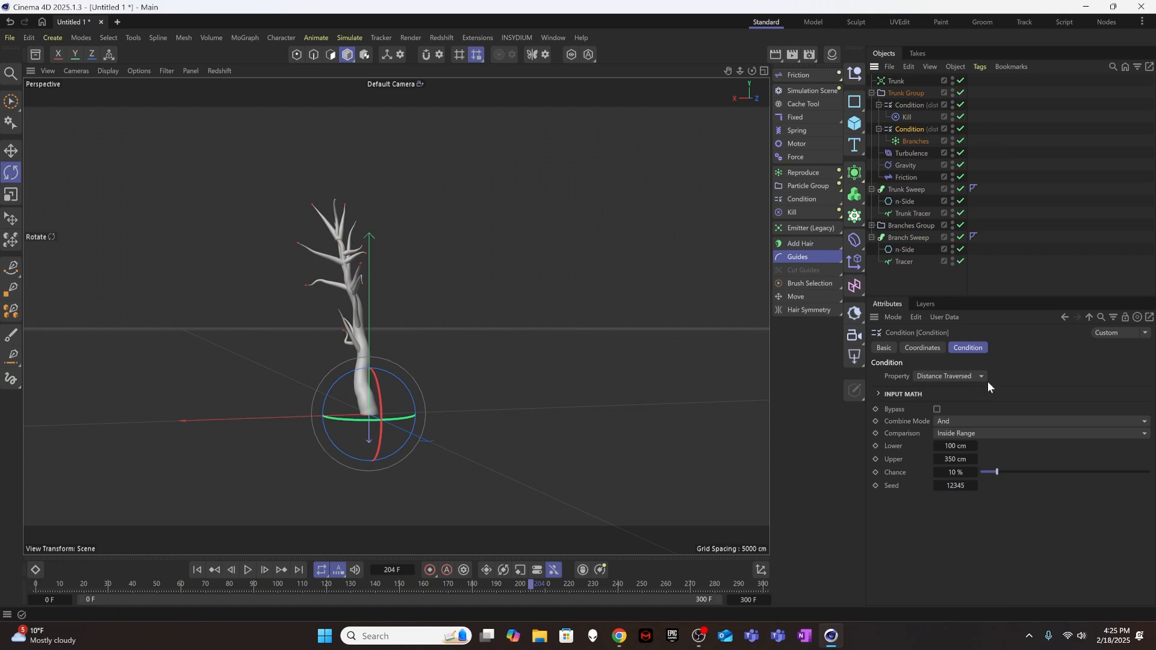
click(957, 458)
text(300)
key(Return)
click(199, 569)
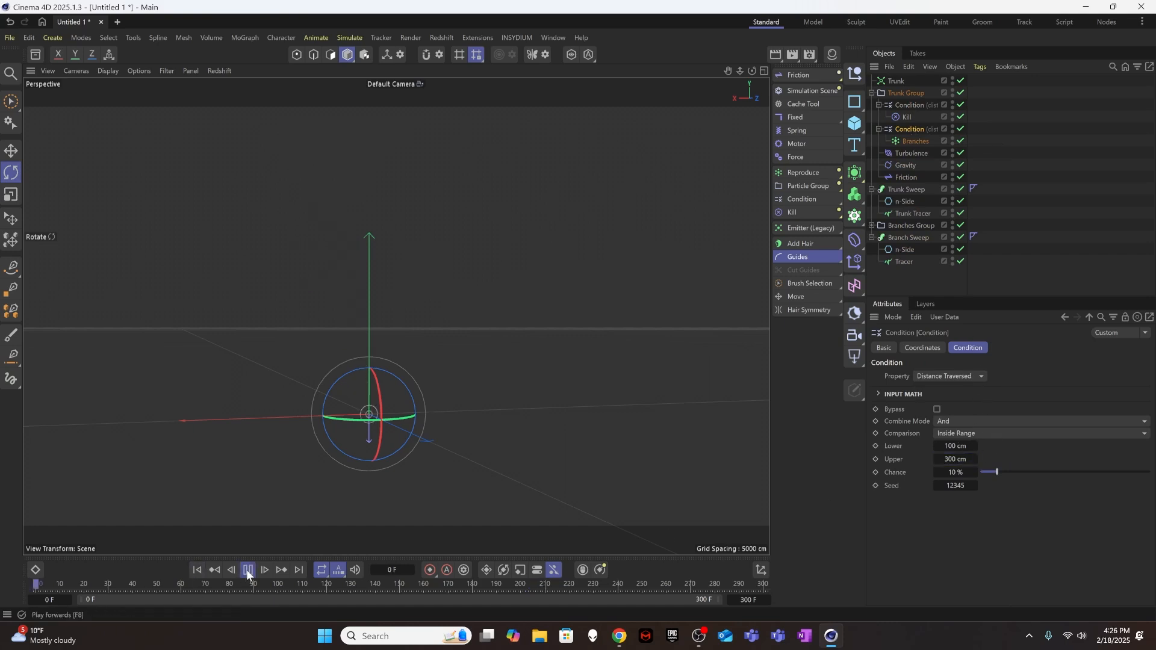
click(247, 570)
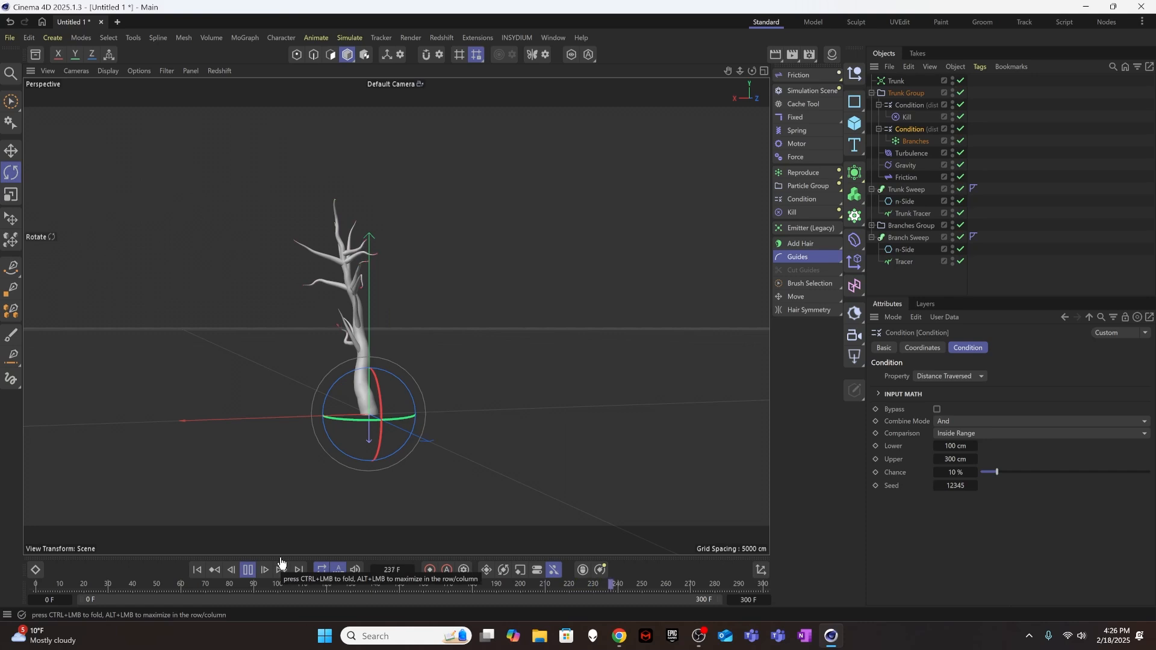
click(248, 570)
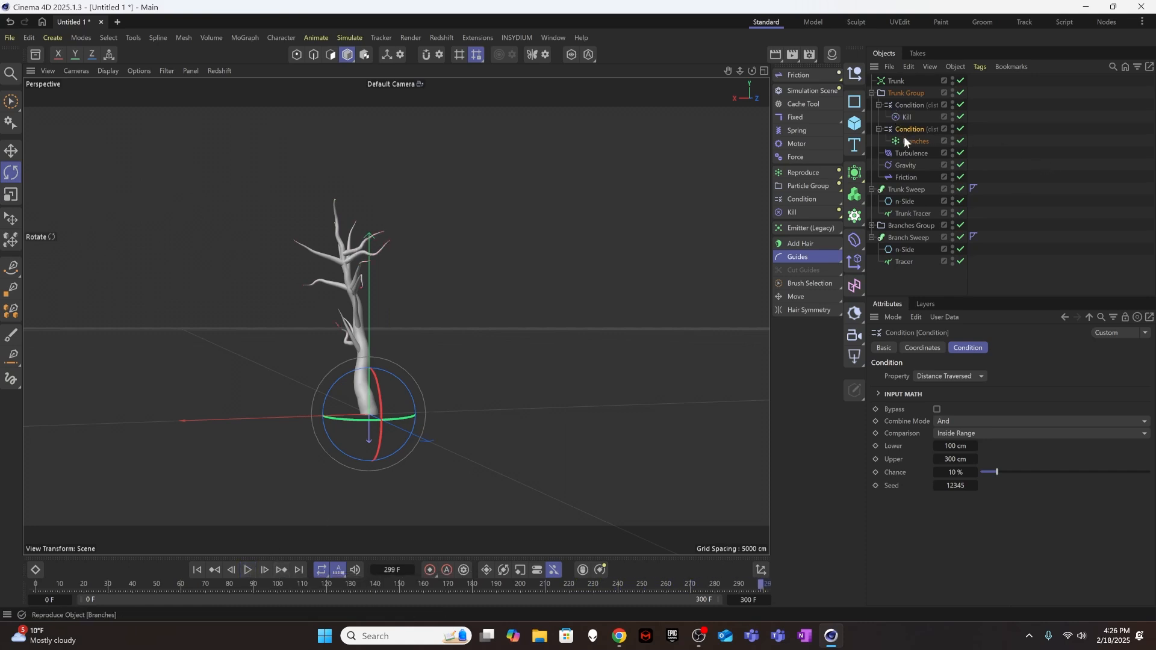
Set the branch n-Side profile's Radius to 4 cm and replay the growth from the first frame to frame 300 without looping.
click(903, 249)
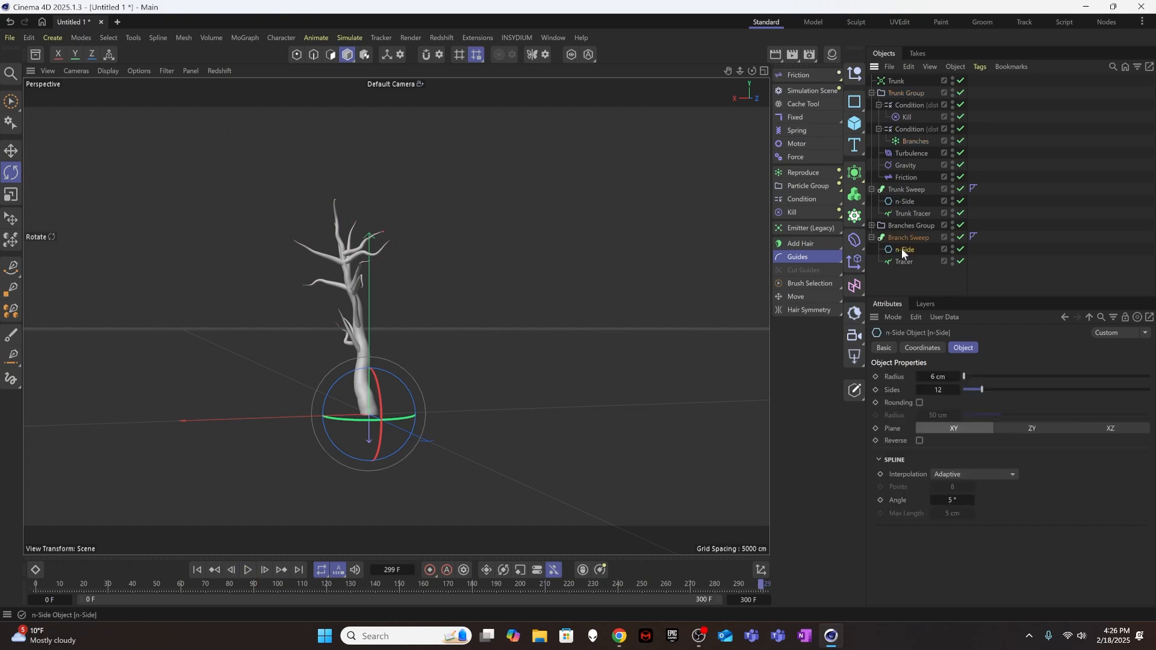
double_click(940, 378)
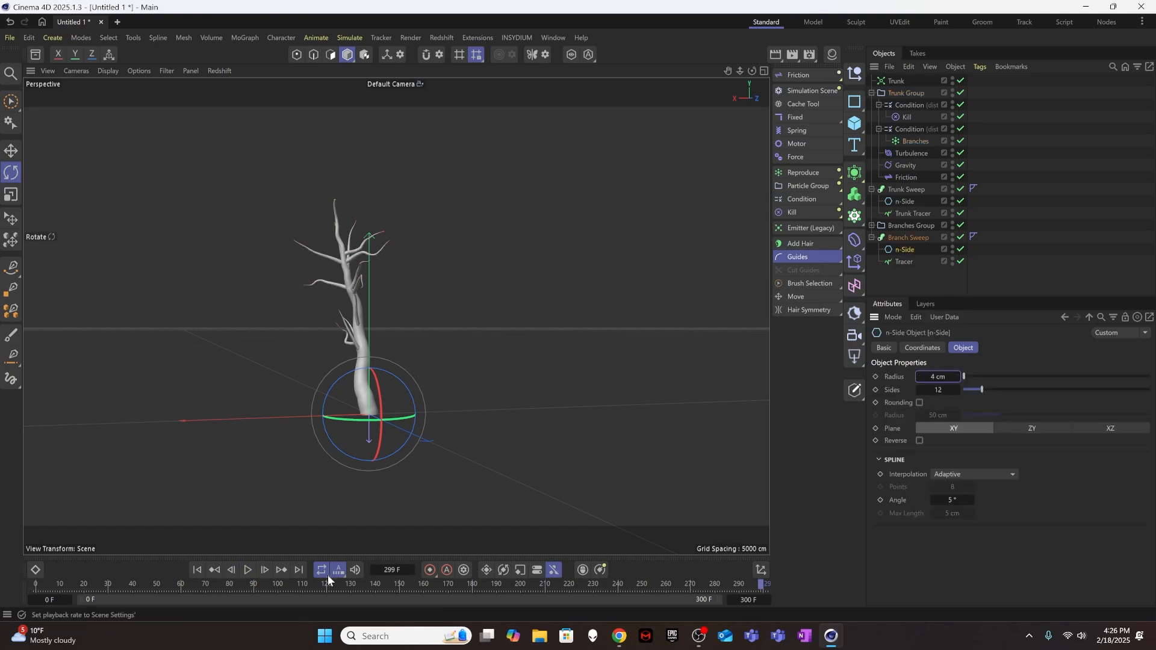
click(198, 569)
click(248, 570)
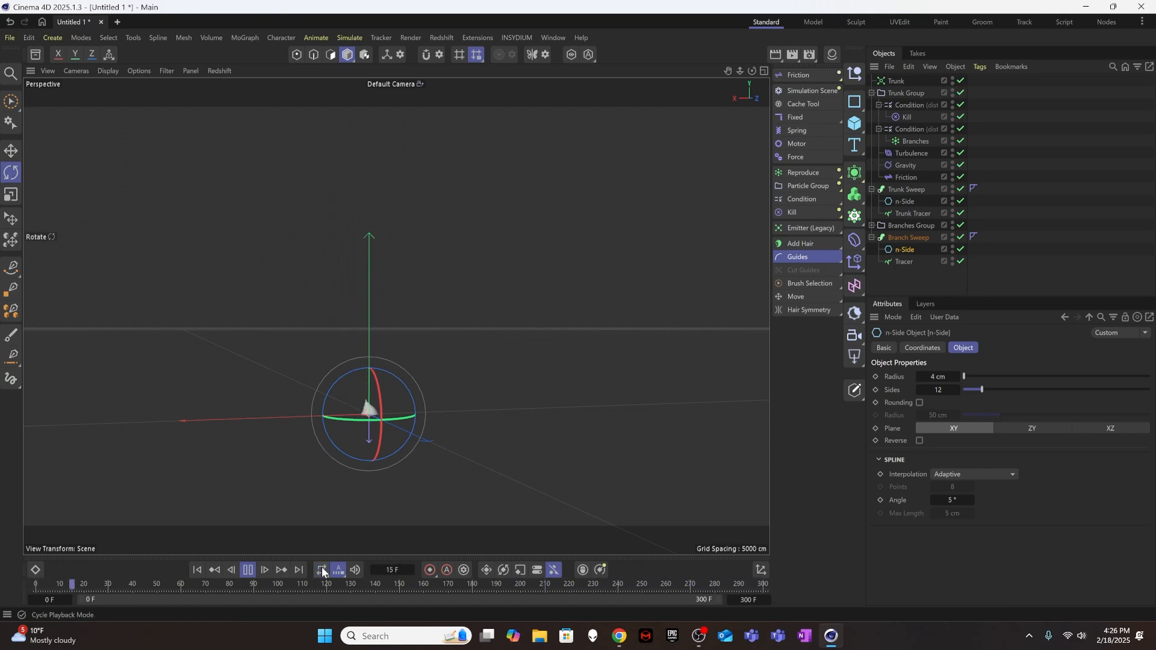
drag(328, 566, 345, 539)
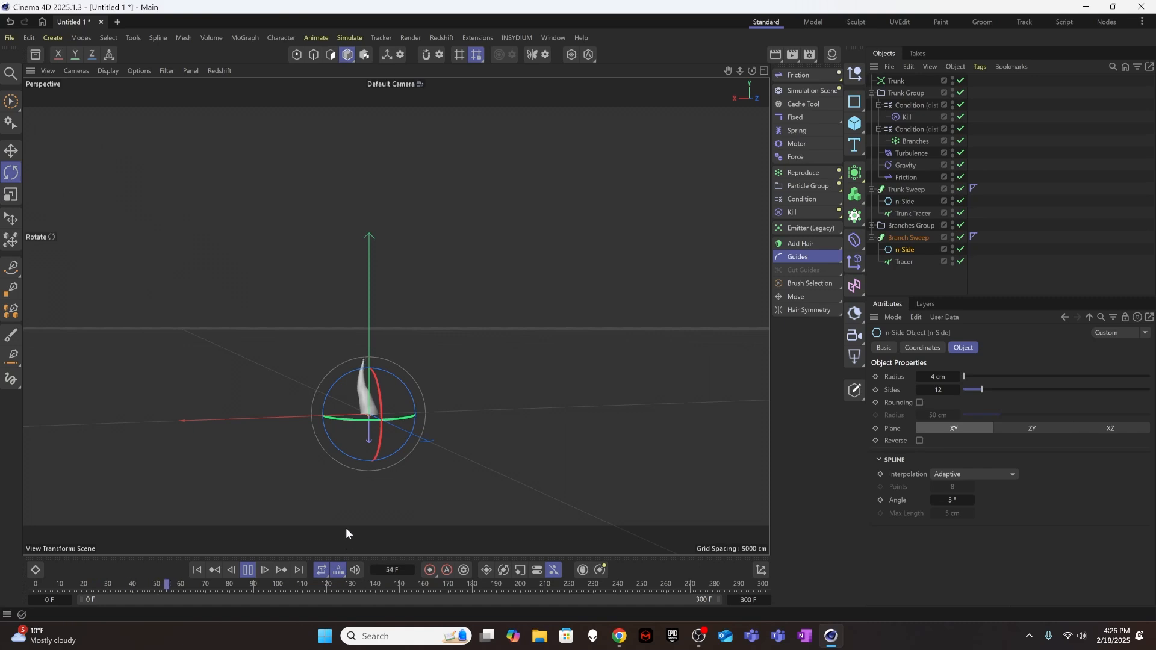
alt+drag(362, 435, 338, 373)
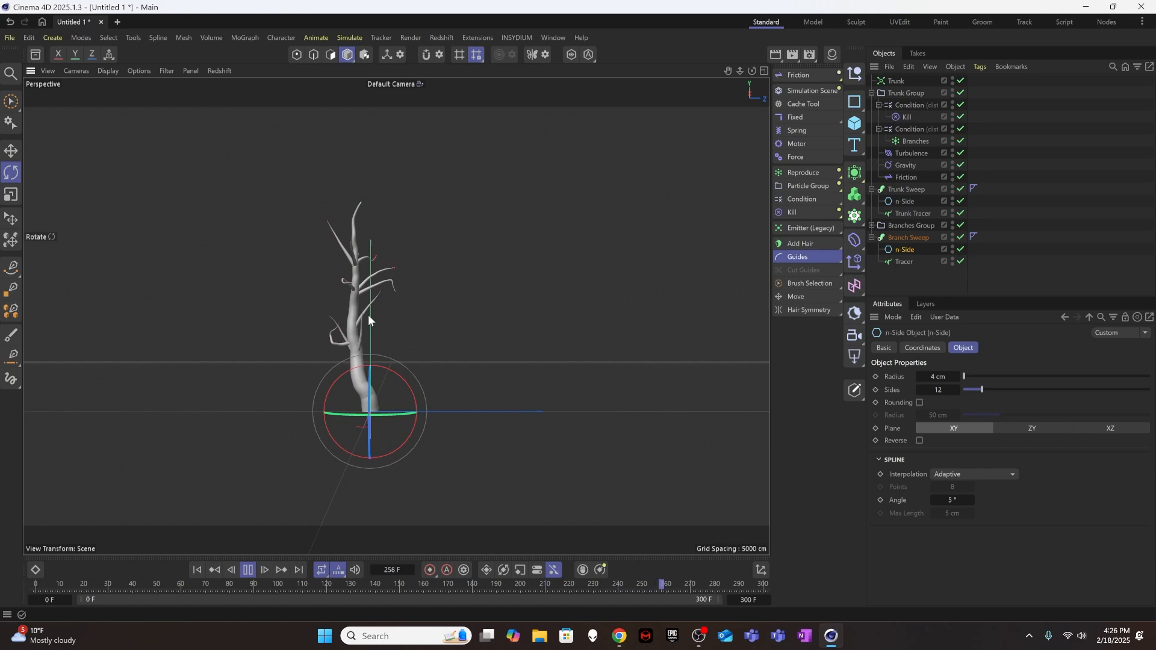
alt+drag(371, 306, 236, 310)
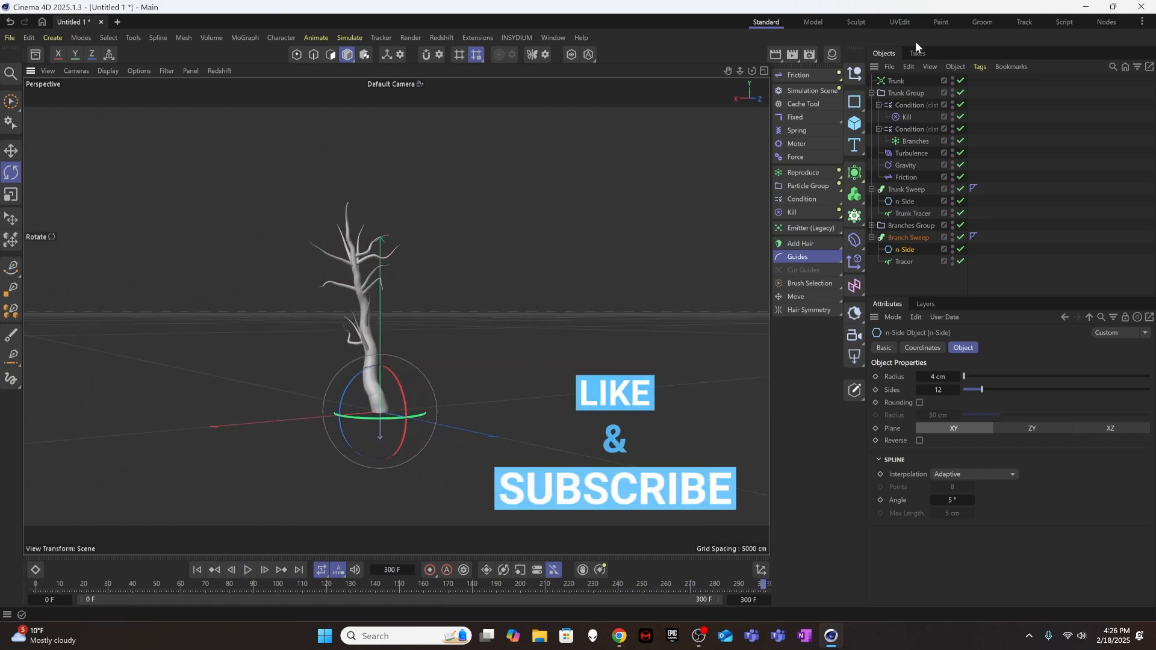
Raise the Chance of the Condition controlling Branches to 50 %, replay the growth and stop at about frame 246.
click(916, 137)
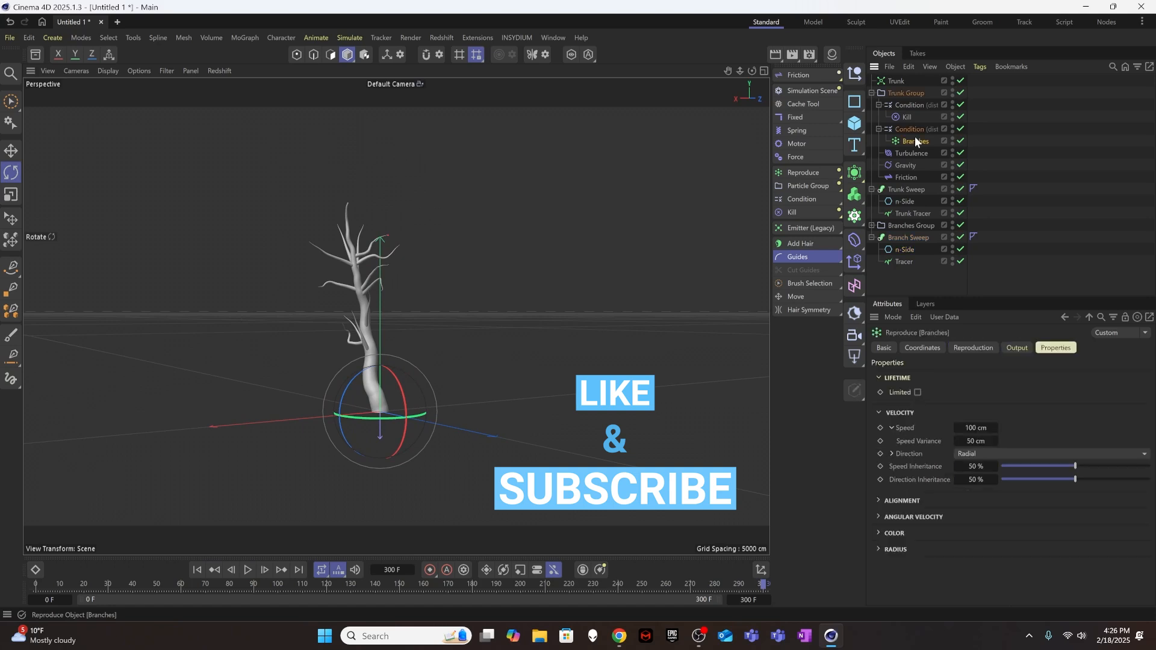
click(915, 130)
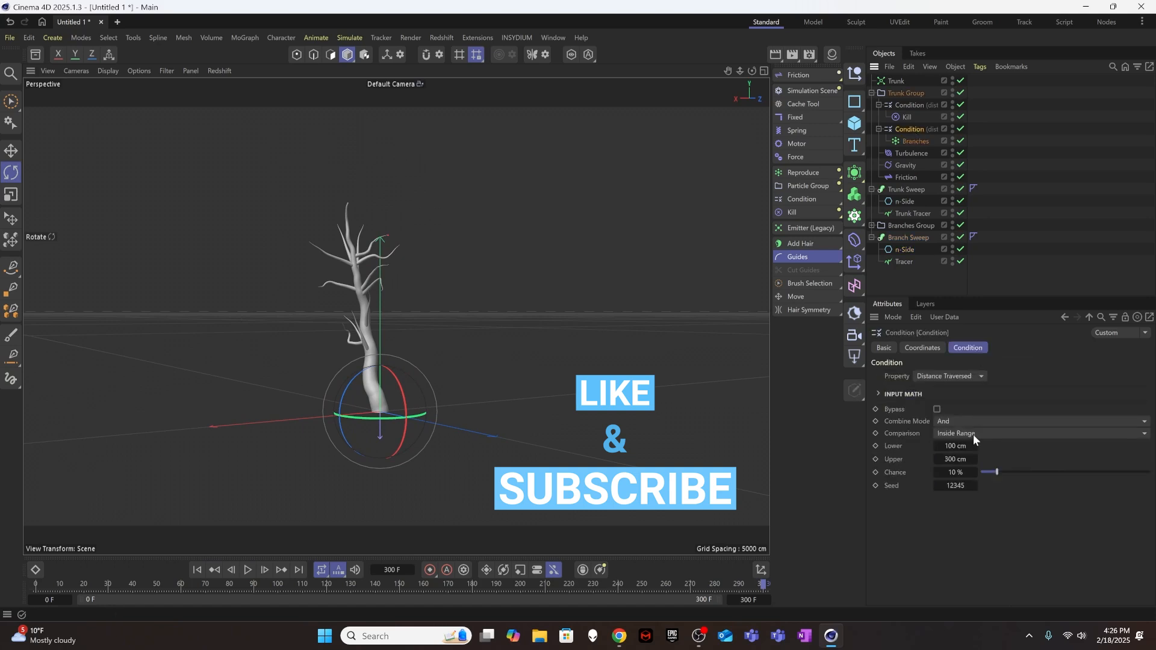
click(957, 472)
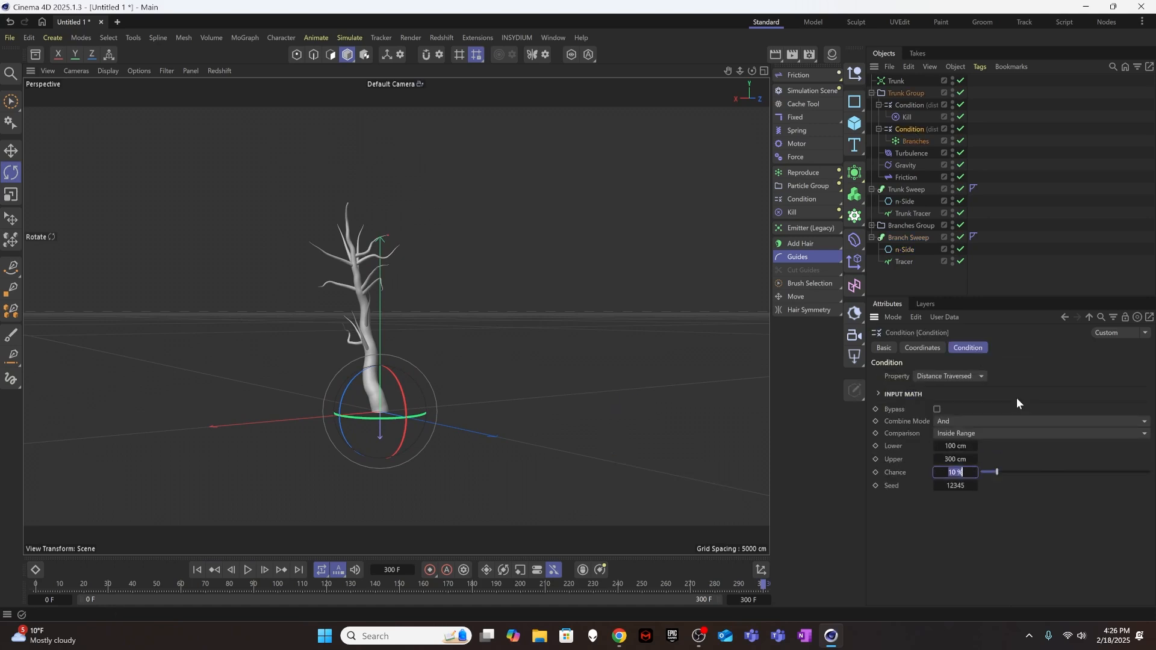
text(50)
key(Return)
click(241, 570)
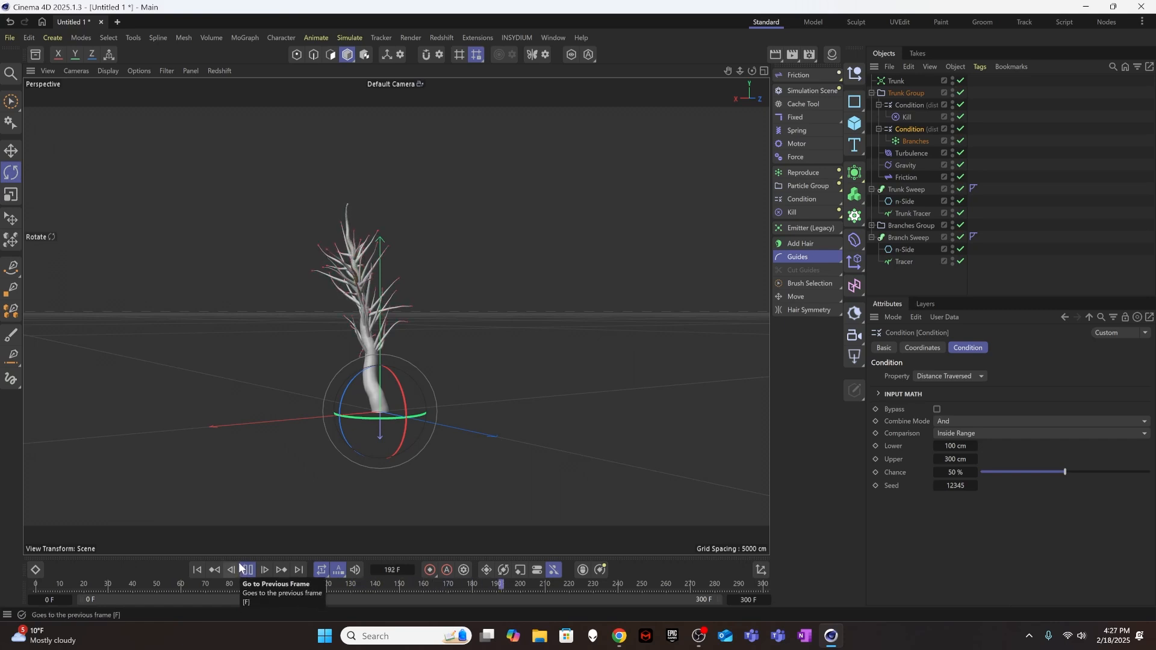
click(247, 570)
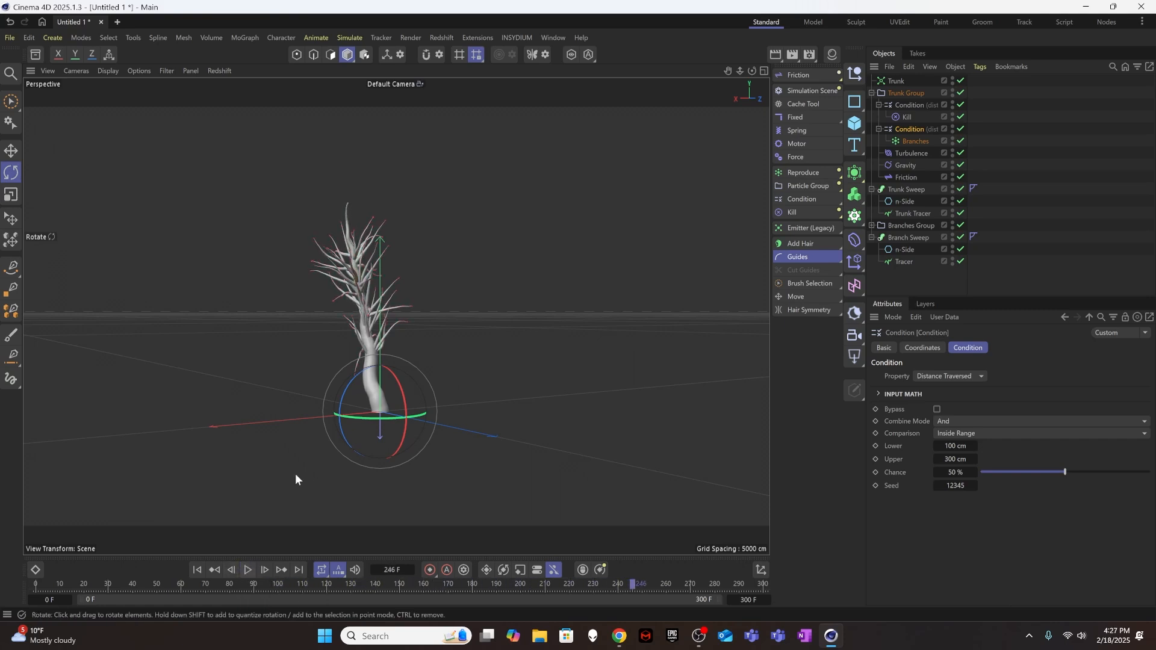
alt+drag(380, 280, 533, 308)
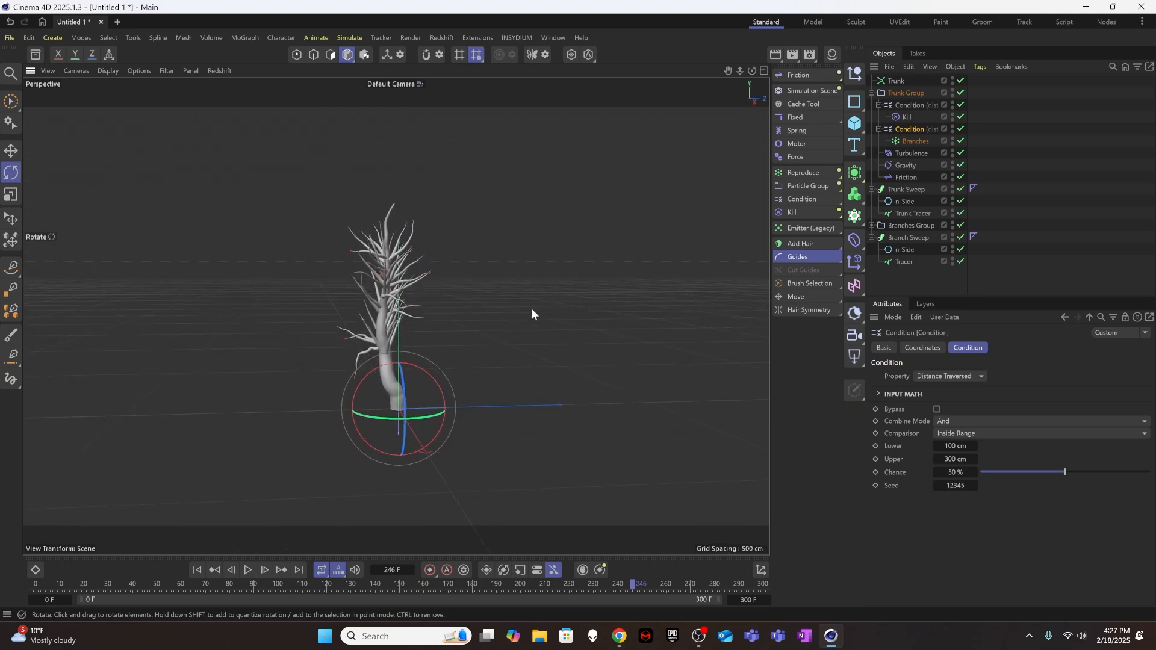
Set the branching Condition's Lower limit to 75 cm, replay from the first frame to about frame 267 and inspect the tree.
click(966, 446)
text(50)
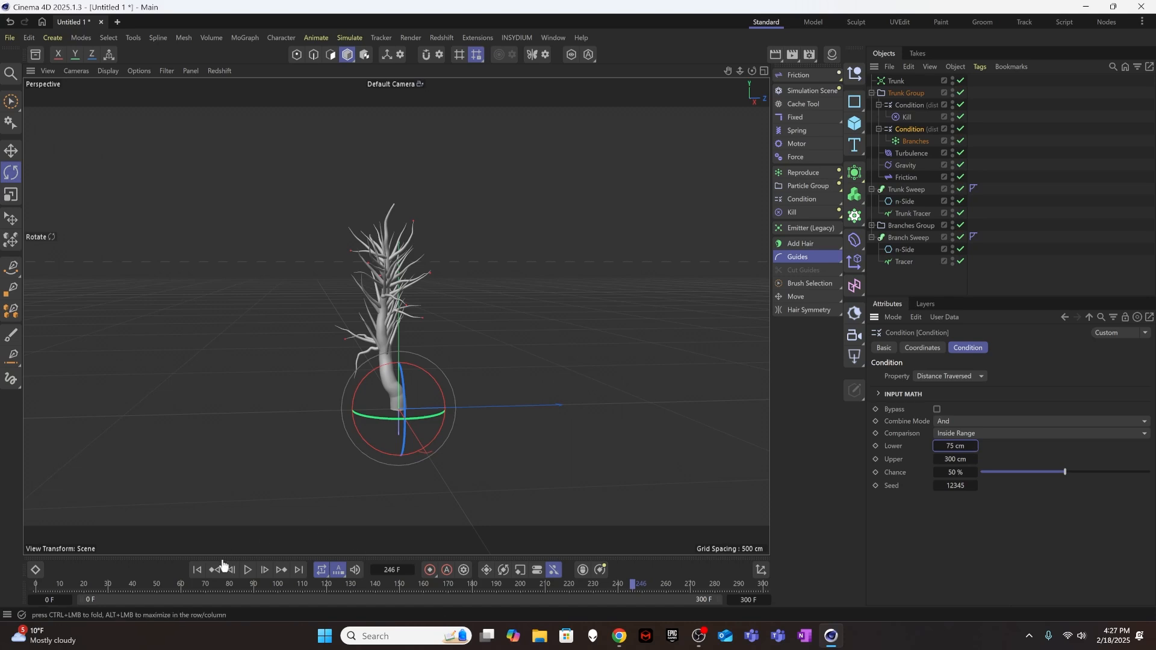
click(197, 570)
click(249, 570)
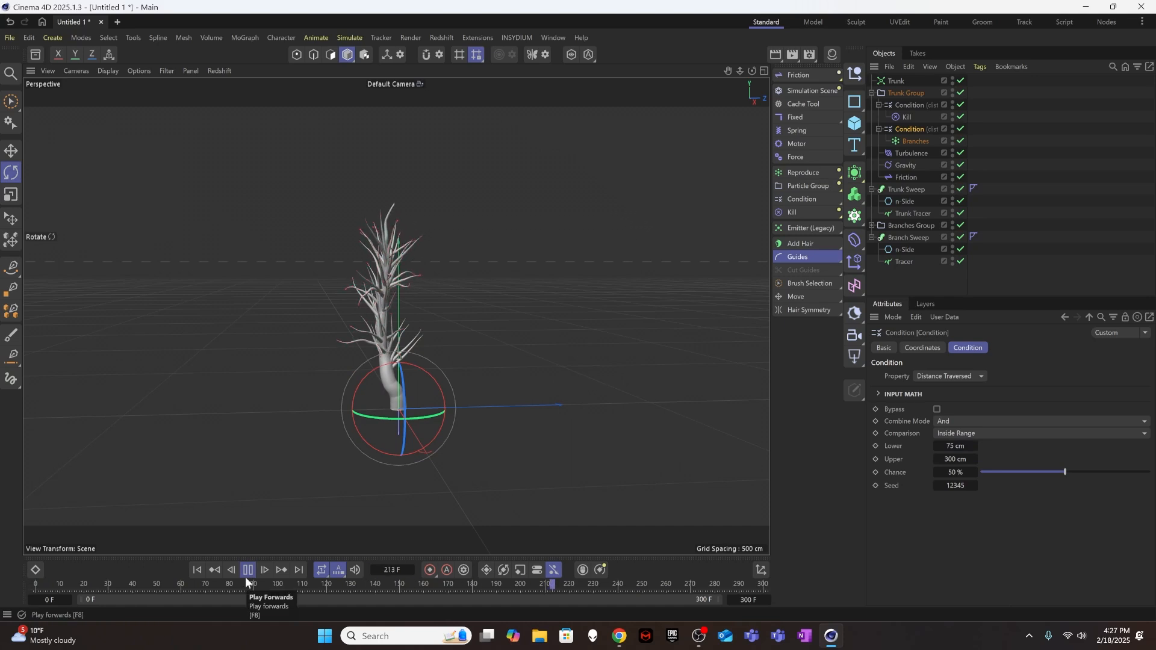
click(248, 570)
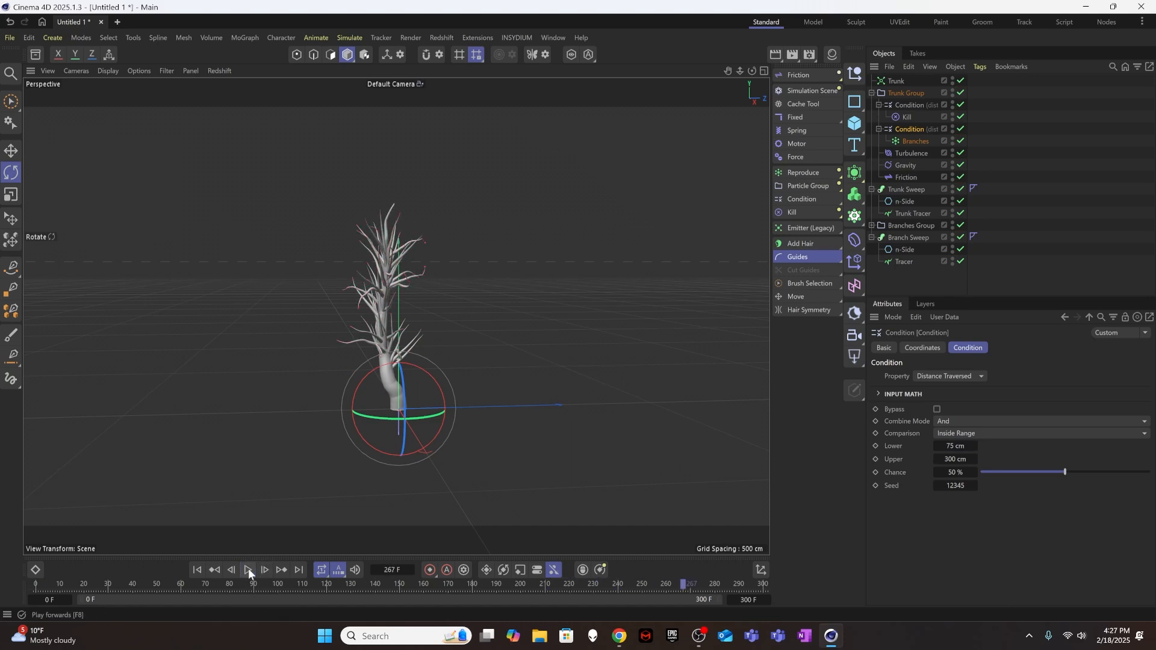
alt+drag(491, 352, 446, 342)
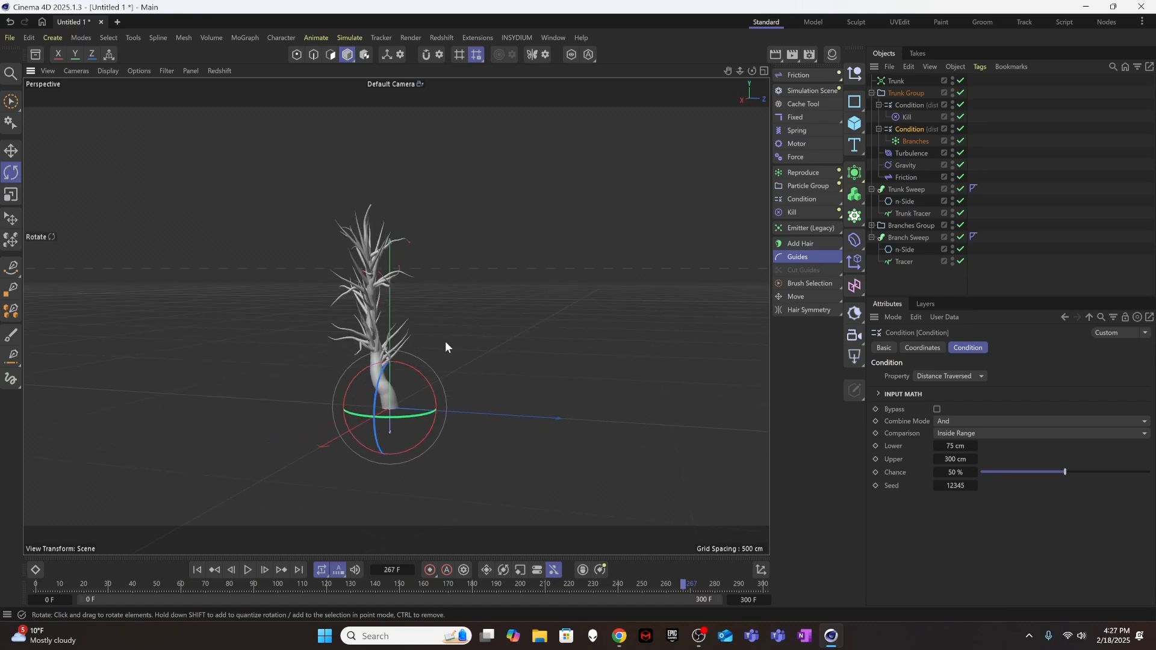
alt+drag(368, 360, 395, 300)
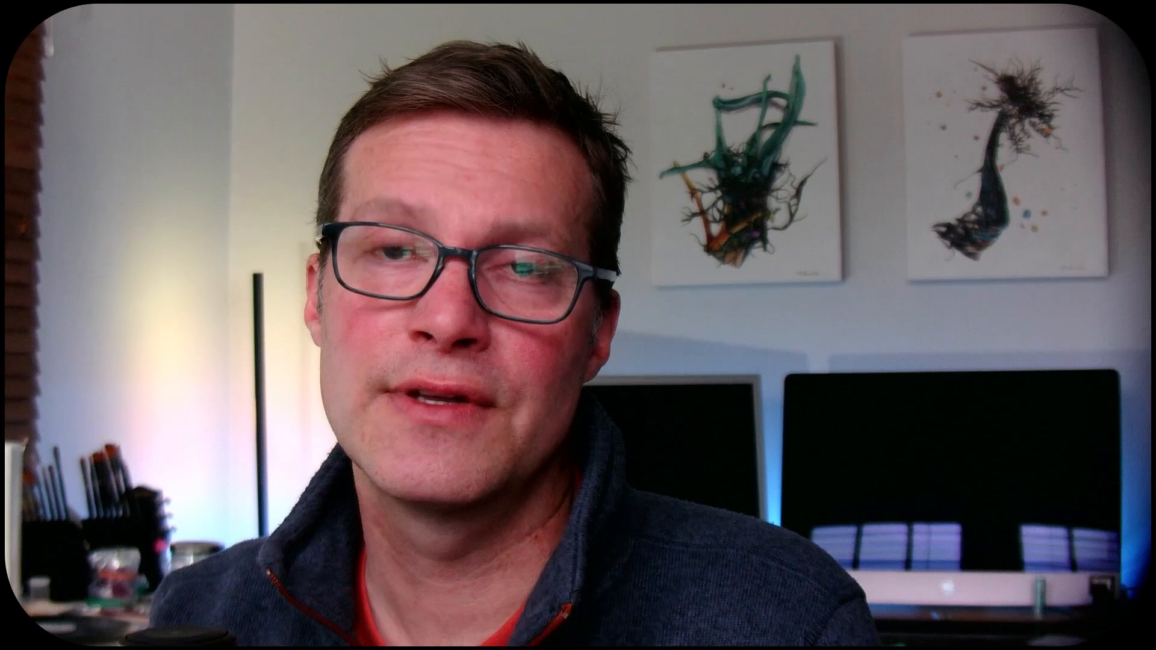
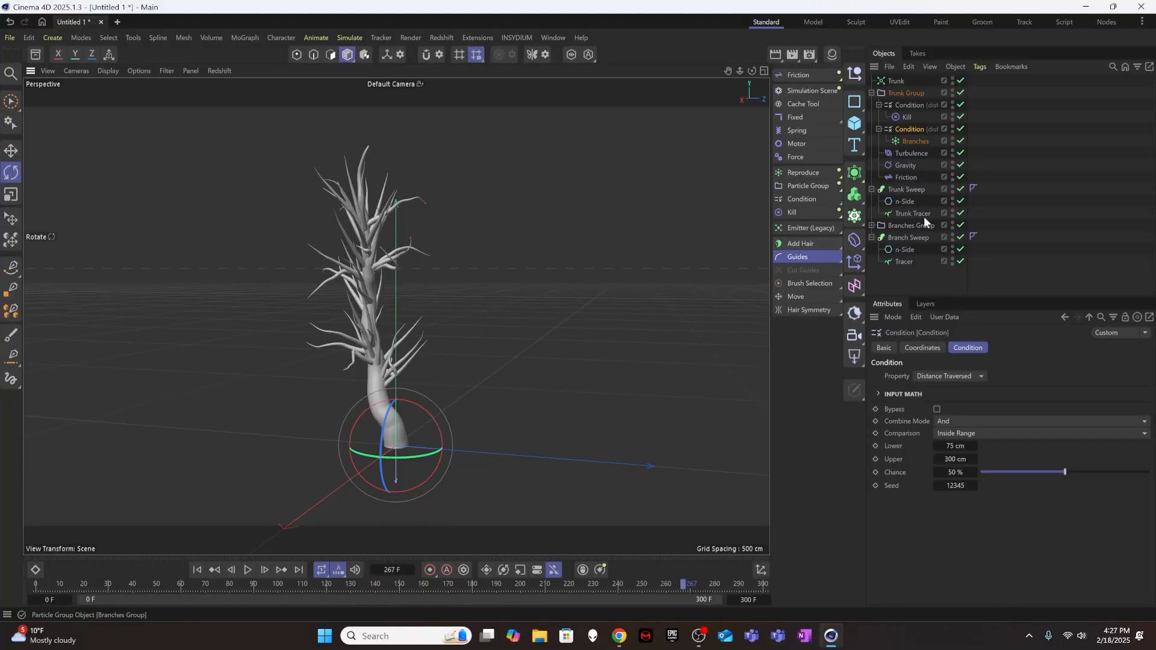
Set the Chance of the Condition controlling Branches to 25 % and replay the growth from the first frame to about frame 167.
click(936, 241)
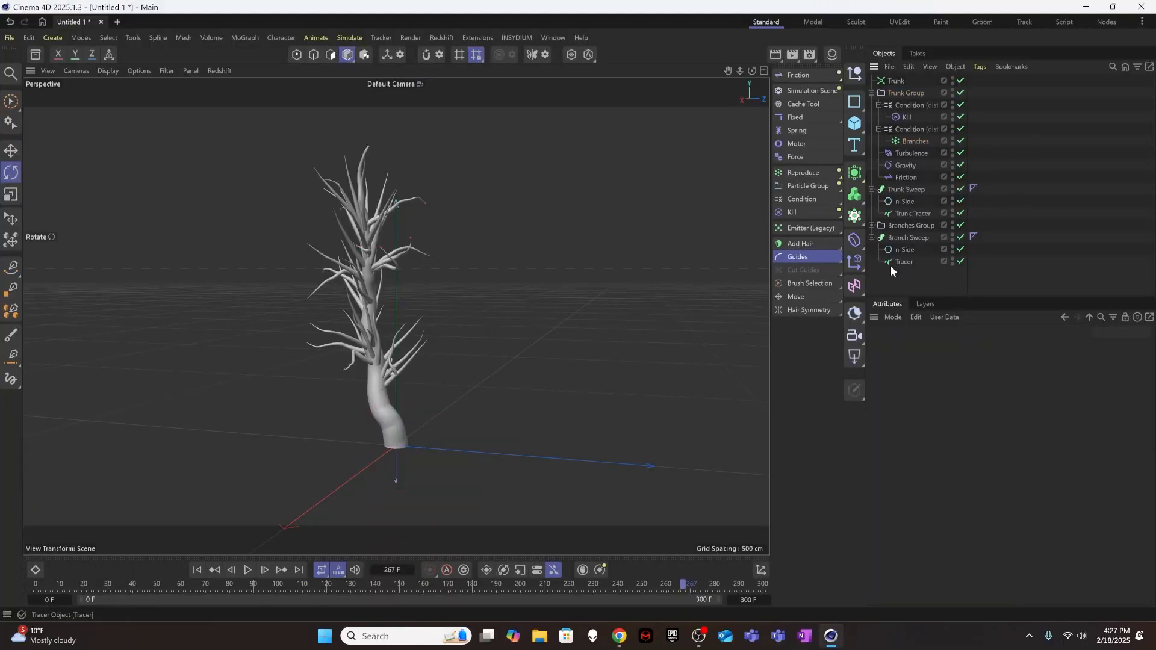
click(872, 237)
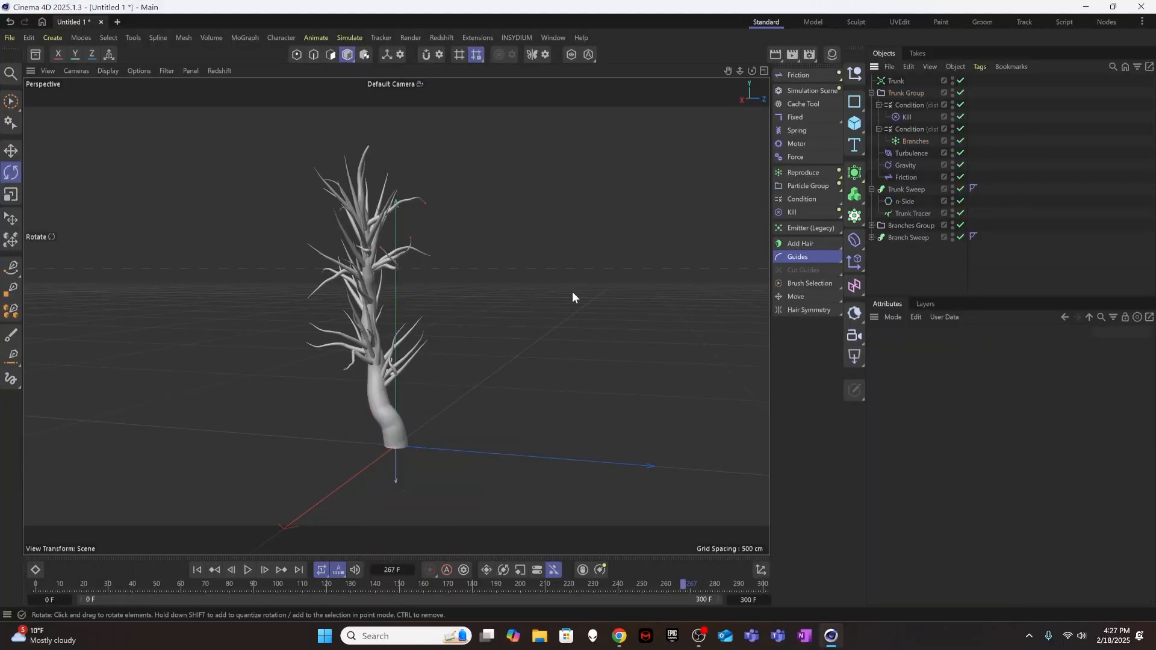
alt+drag(572, 296, 483, 290)
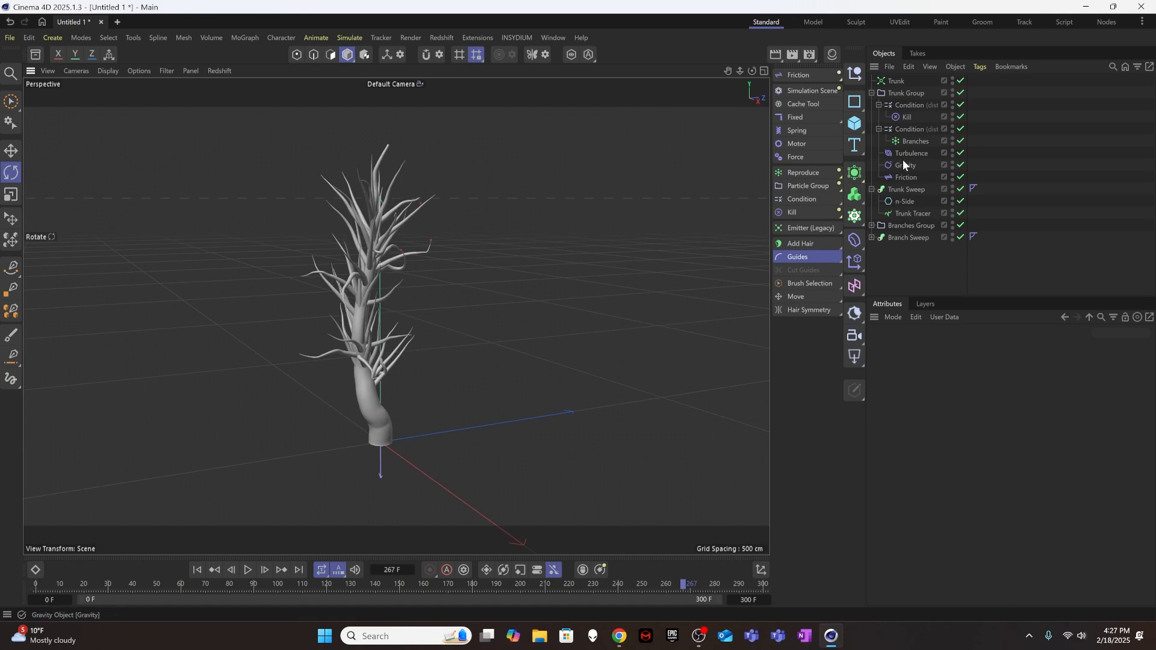
click(914, 141)
click(916, 128)
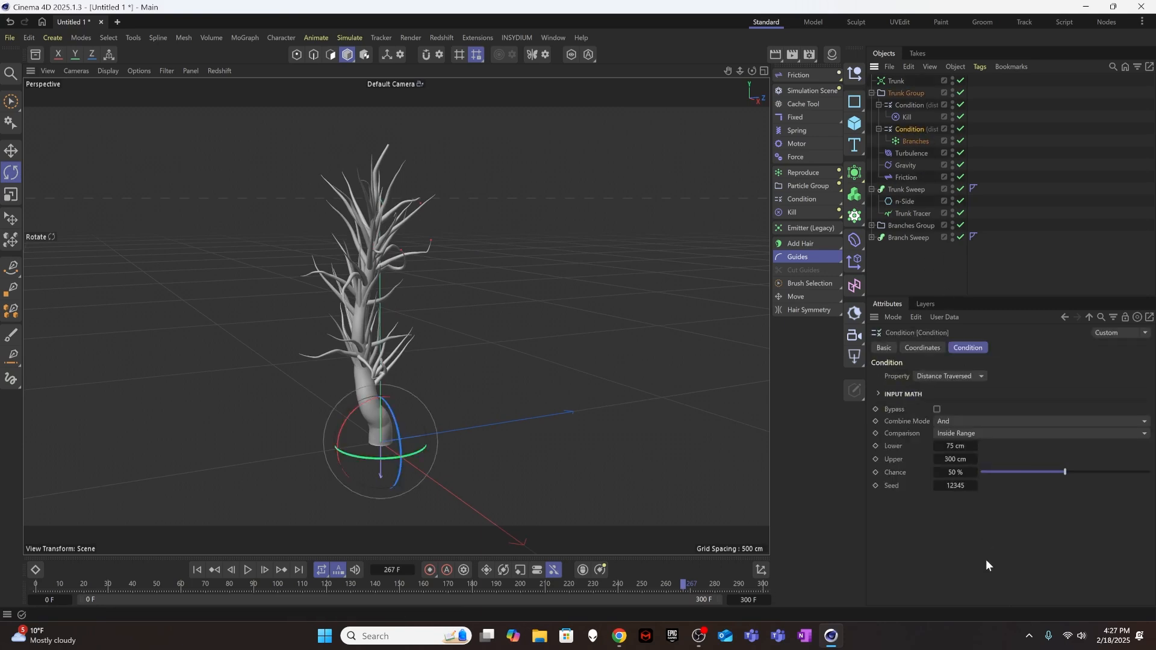
click(963, 473)
text(25)
key(Return)
click(197, 570)
click(247, 570)
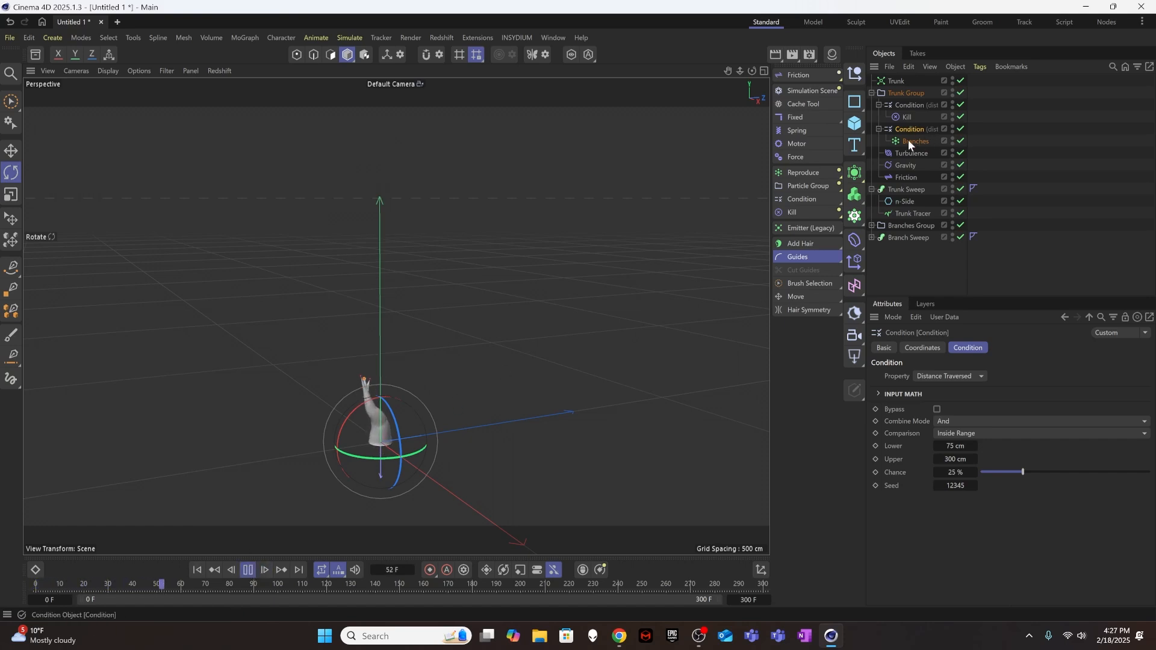
click(247, 570)
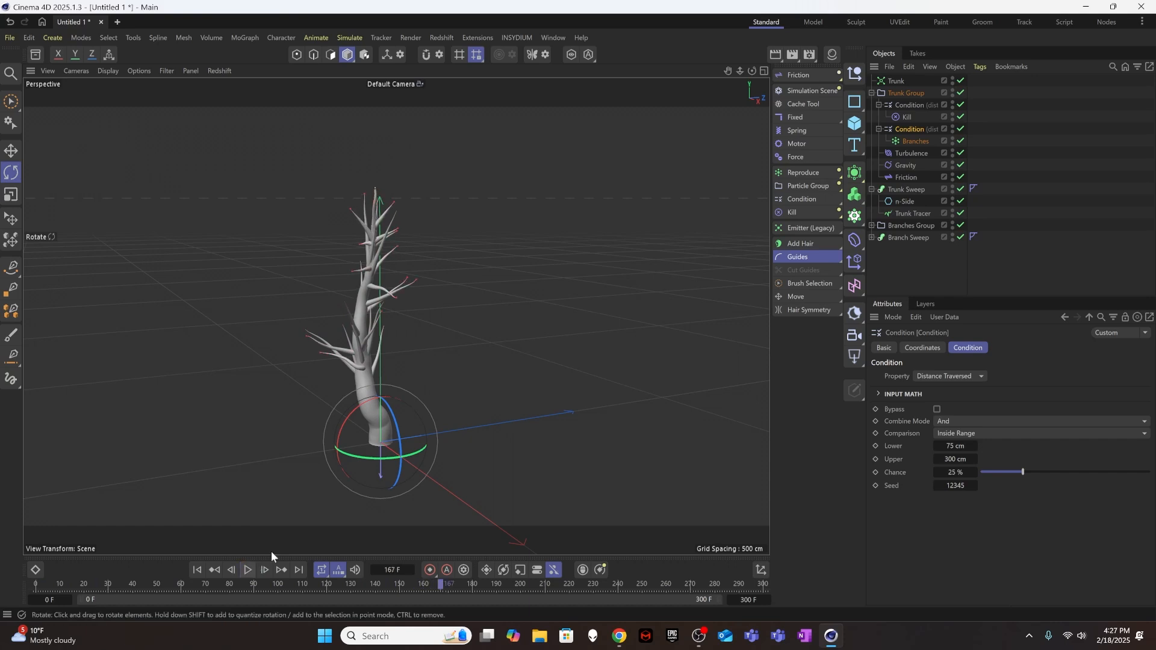
Add a Reproduce modifier and place it as the first child of the Branches Group.
click(908, 142)
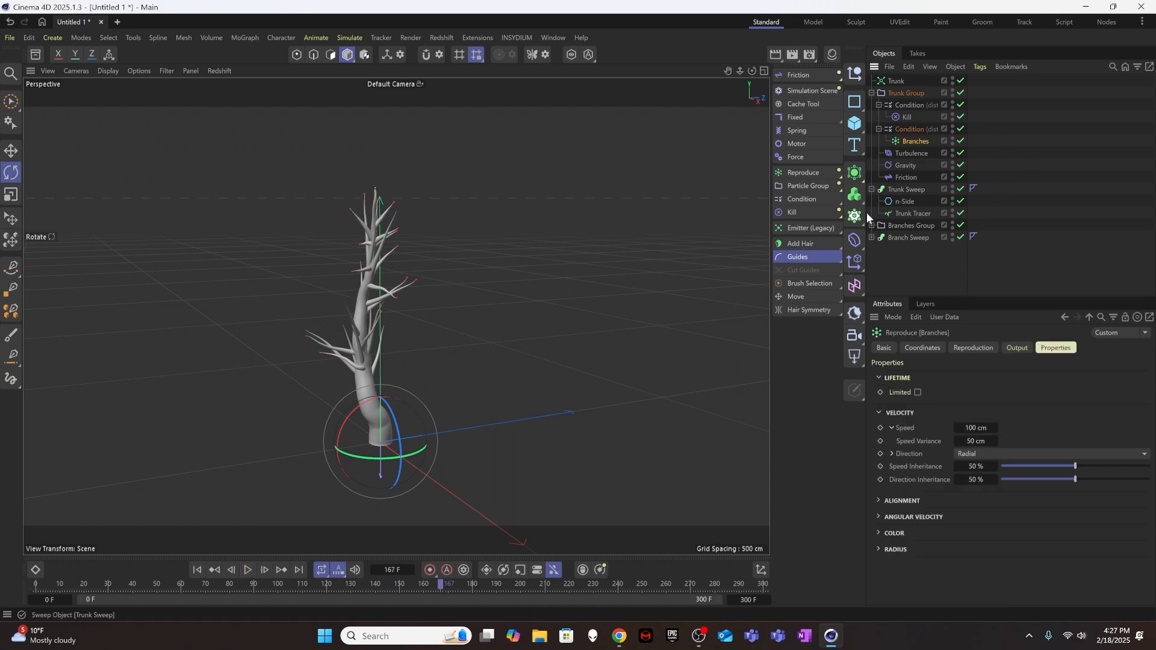
click(807, 172)
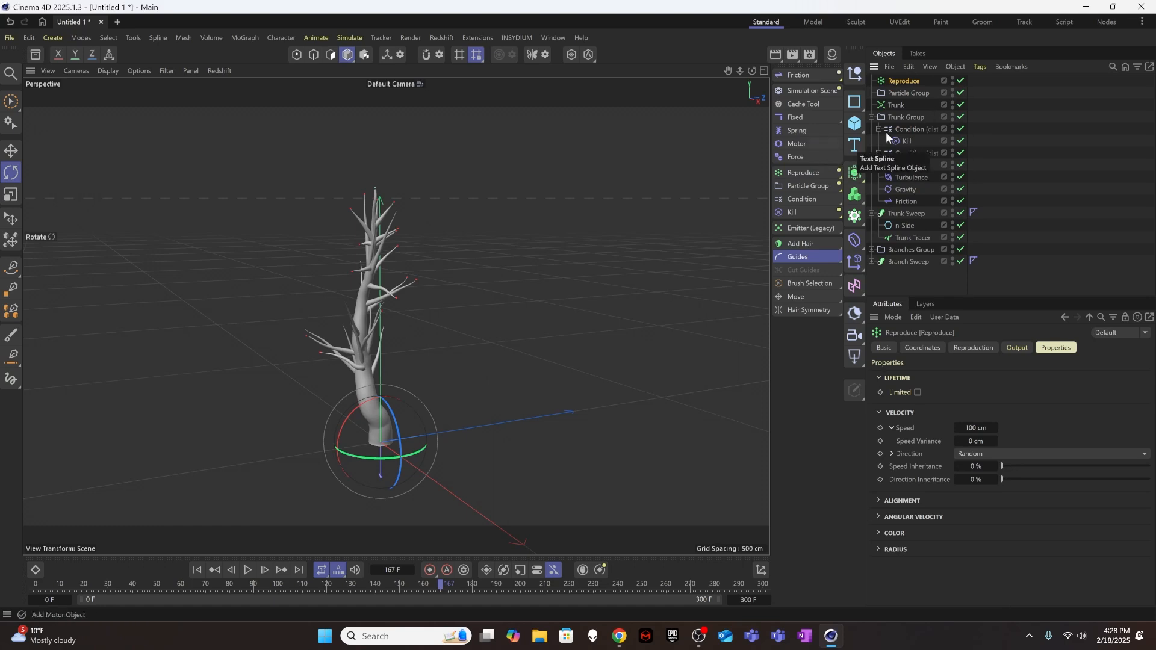
click(872, 116)
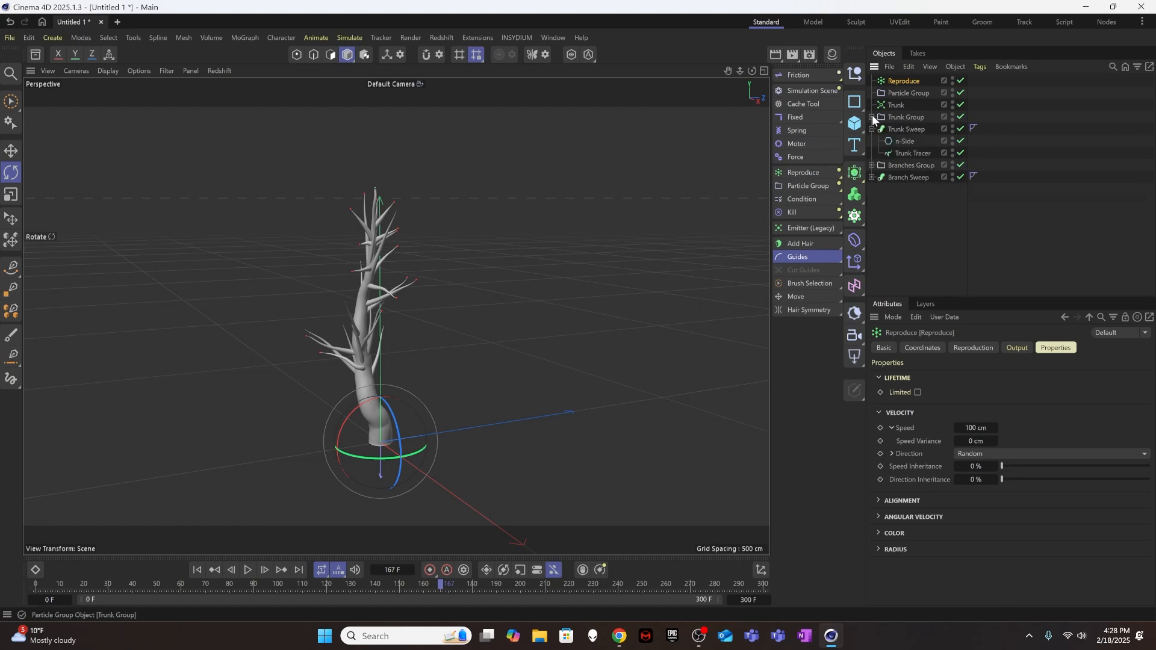
click(873, 165)
drag(901, 82, 912, 173)
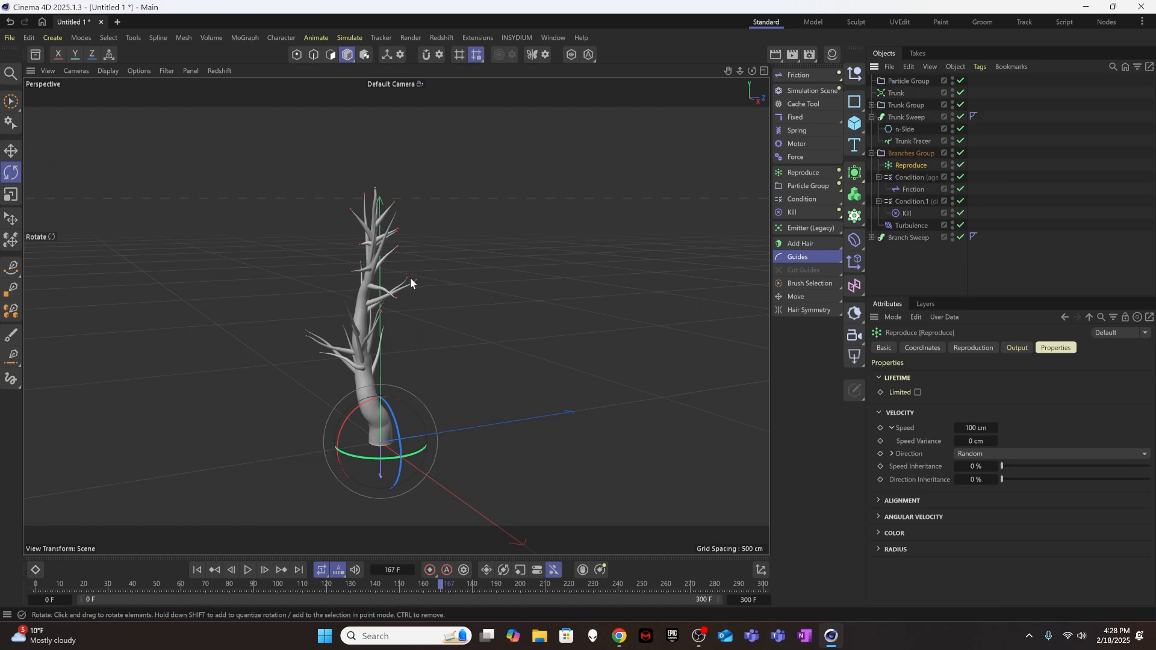
Replay the growth from the first frame to about frame 203 to check the new Reproduce modifier.
click(197, 570)
click(248, 570)
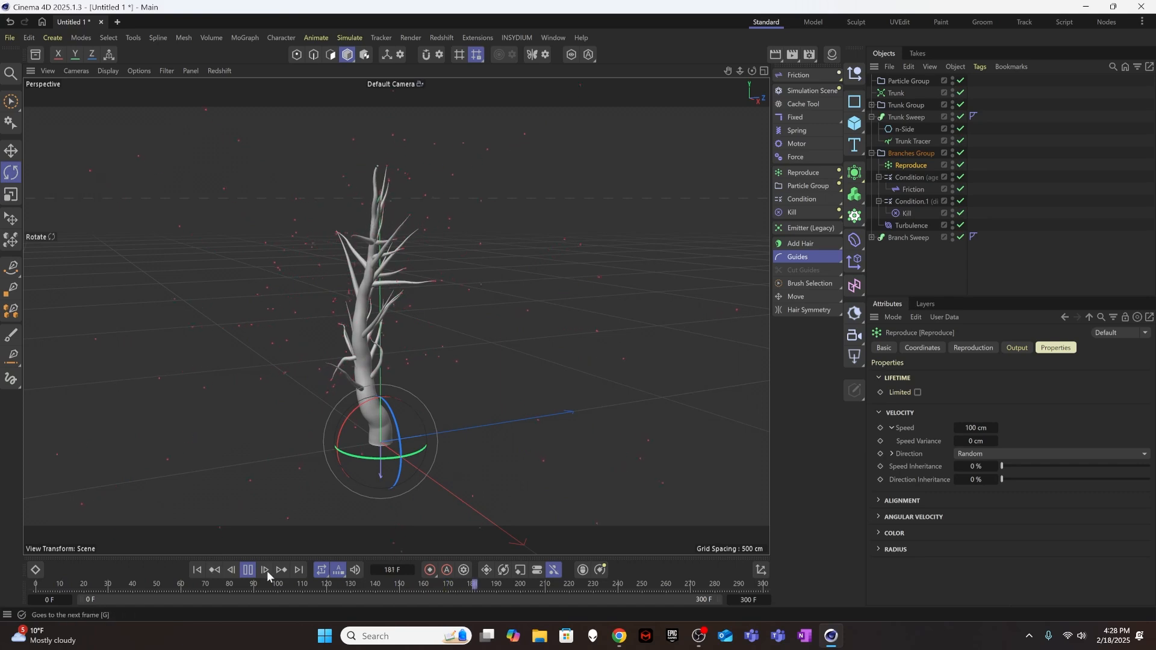
click(248, 570)
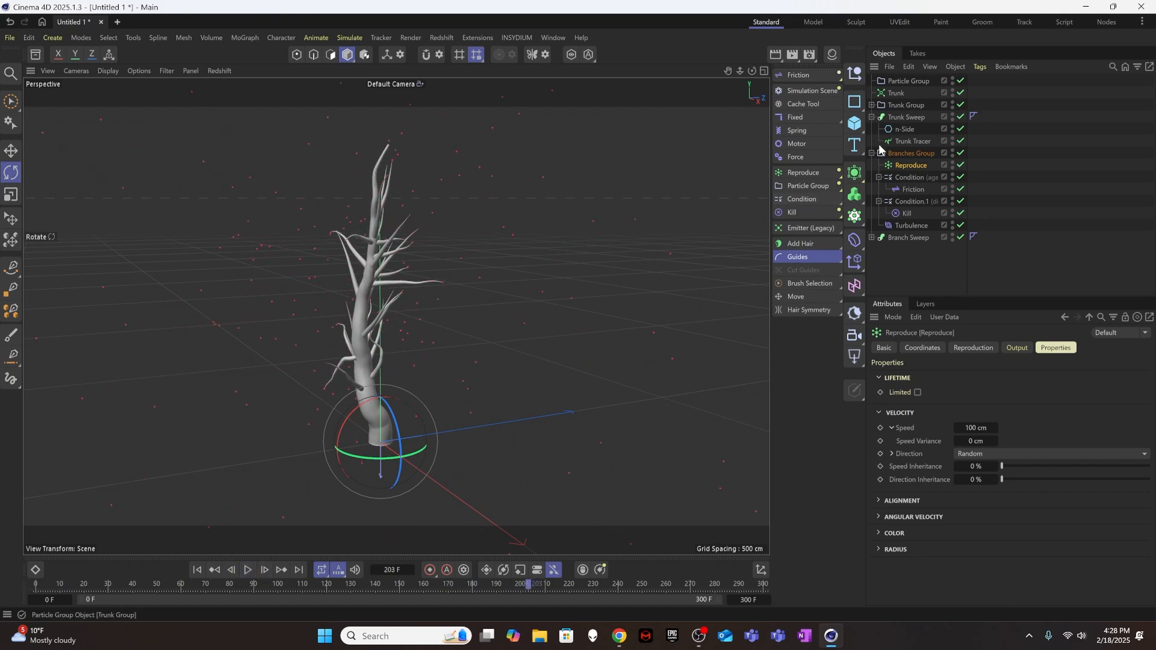
Review the Trunk Group's Conditions and add a new Condition to the Branches Group above its Reproduce modifier.
click(873, 105)
click(908, 117)
click(911, 141)
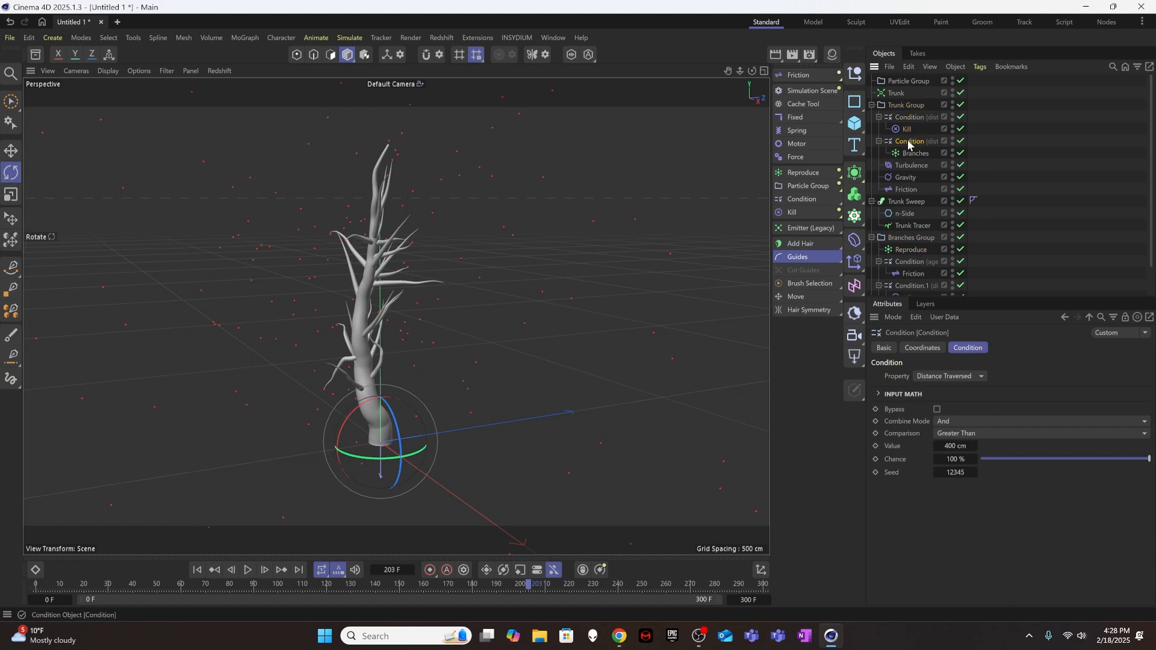
scroll(924, 145, down, 2)
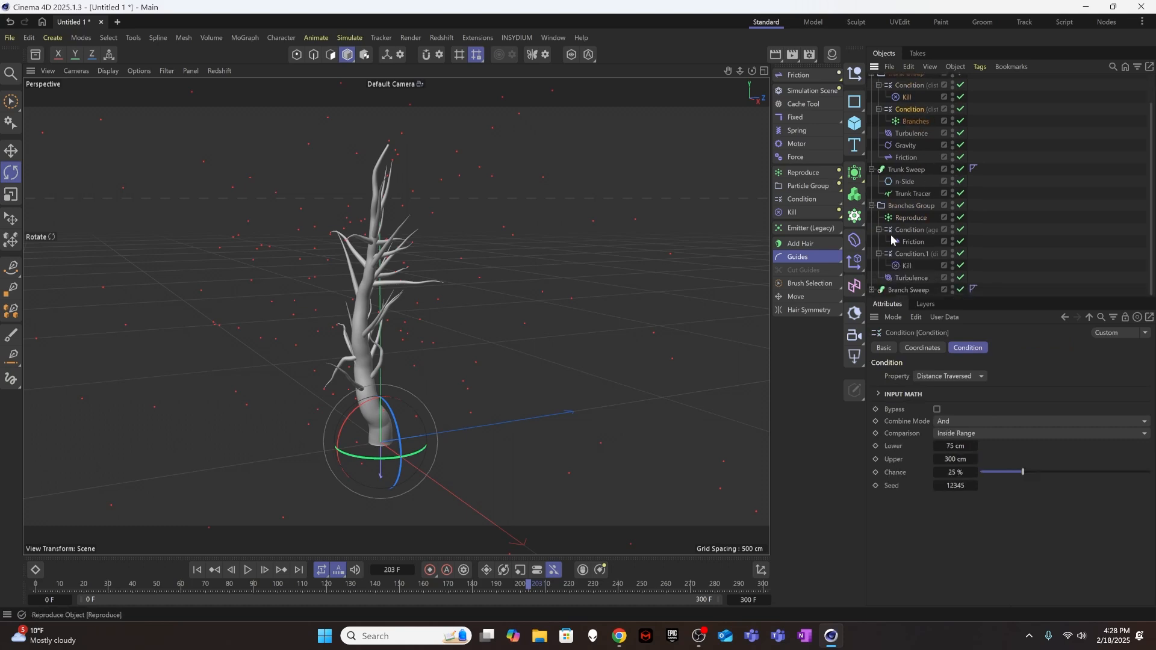
click(806, 199)
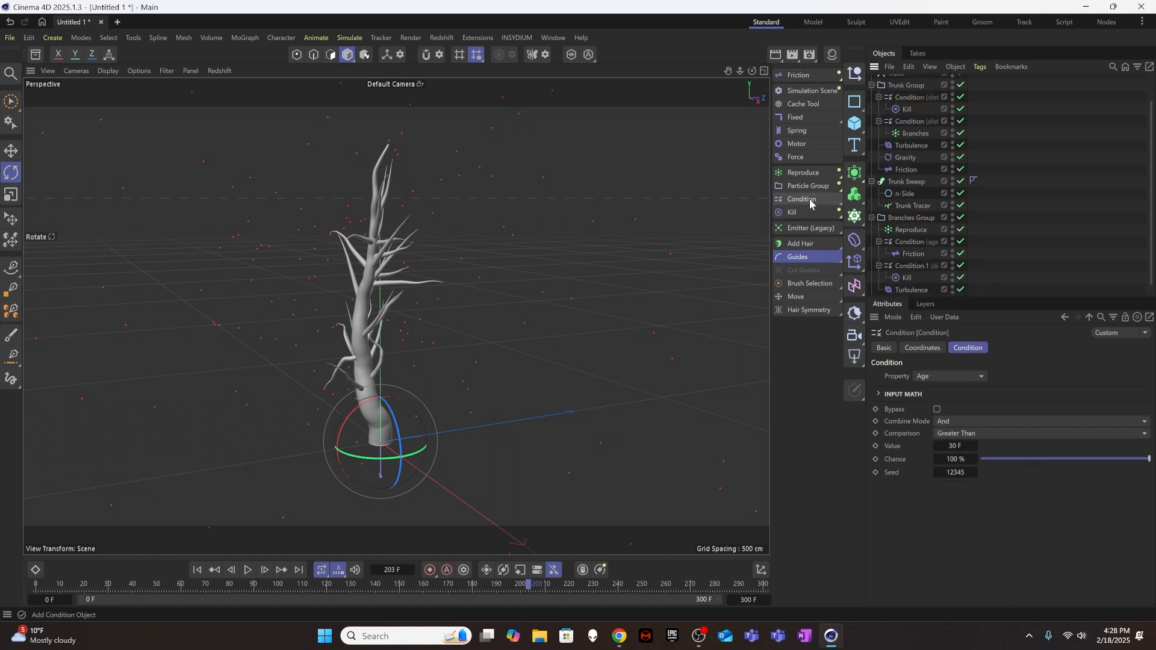
scroll(903, 102, up, 2)
drag(904, 81, 916, 252)
Rename the Reproduce modifier in the Branches Group as SubBranches and nest it under the new Condition.
double_click(912, 262)
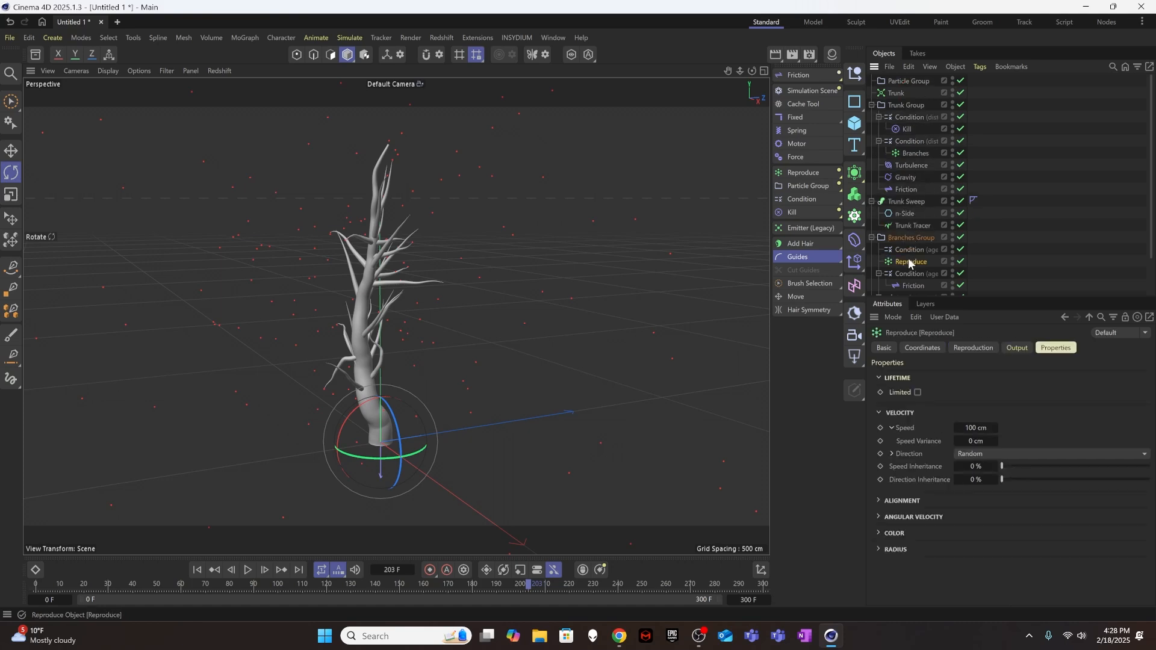
text(S)
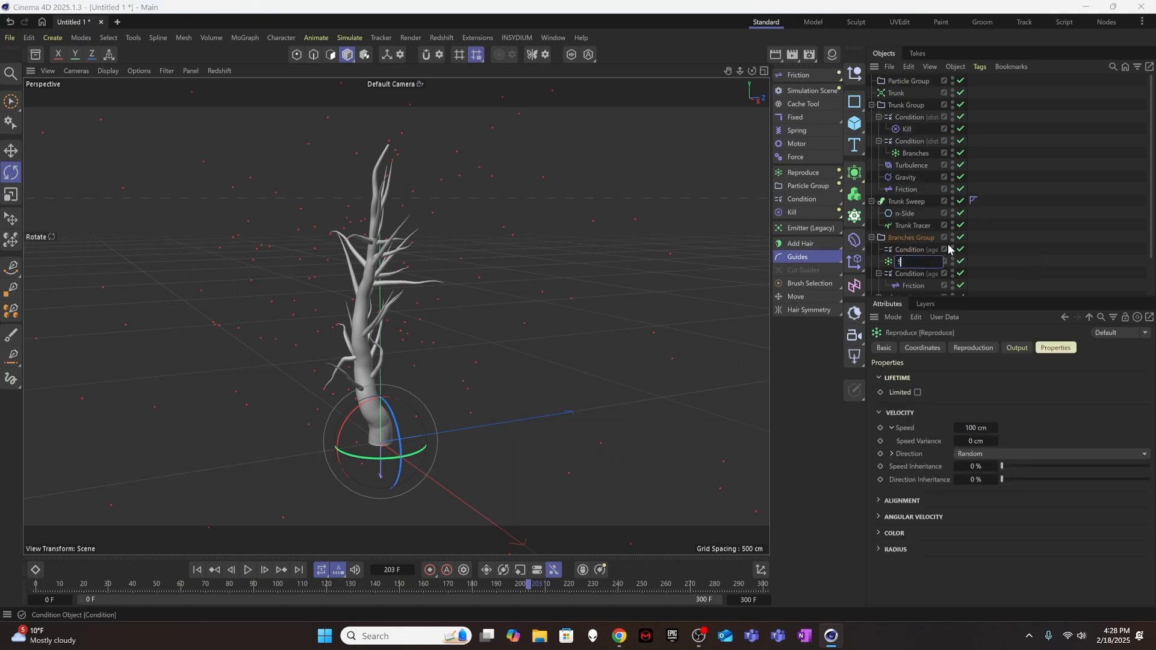
text(ubBranches)
key(Return)
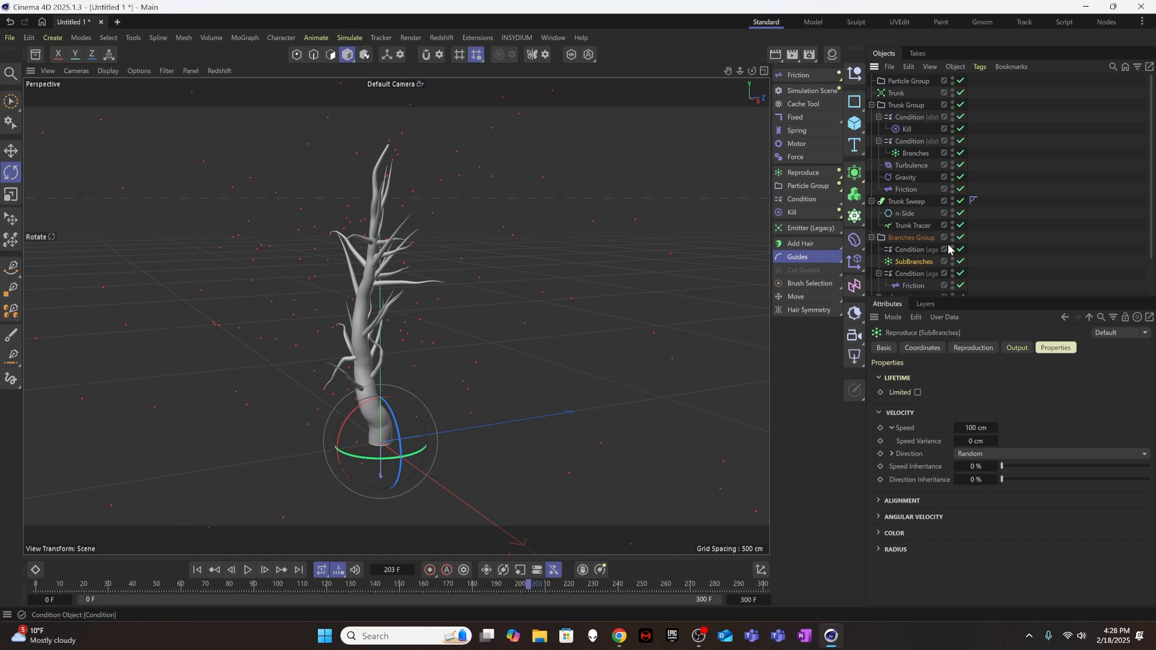
click(911, 250)
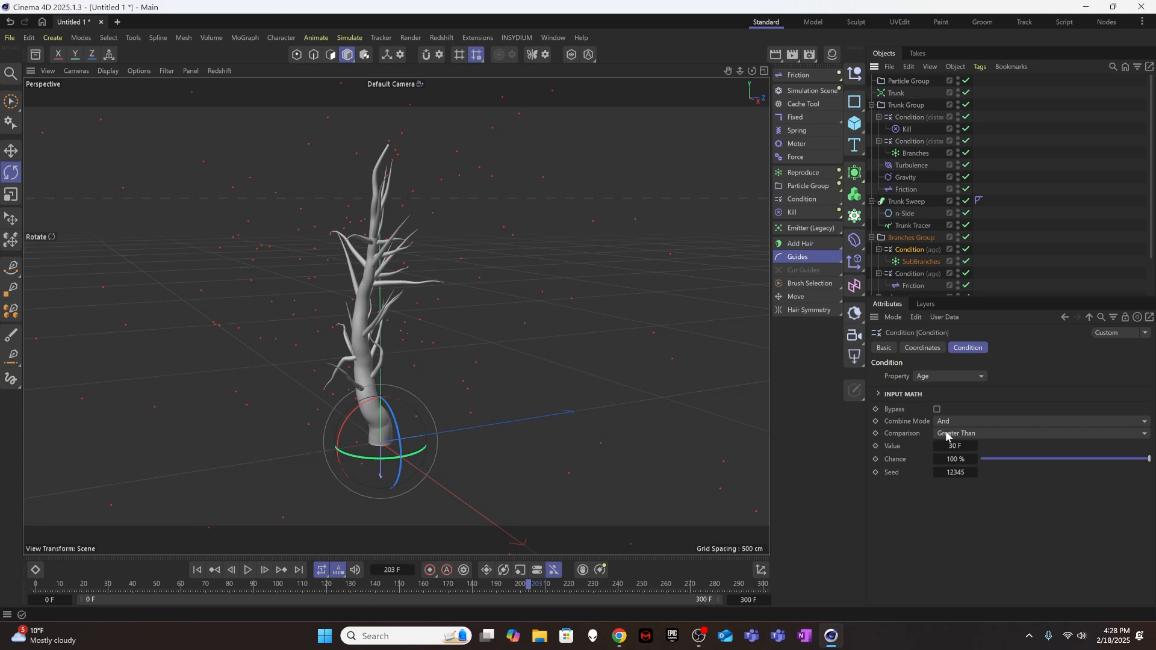
Make the SubBranches Condition evaluate Distance Traversed with an Inside Range comparison.
click(945, 377)
click(955, 444)
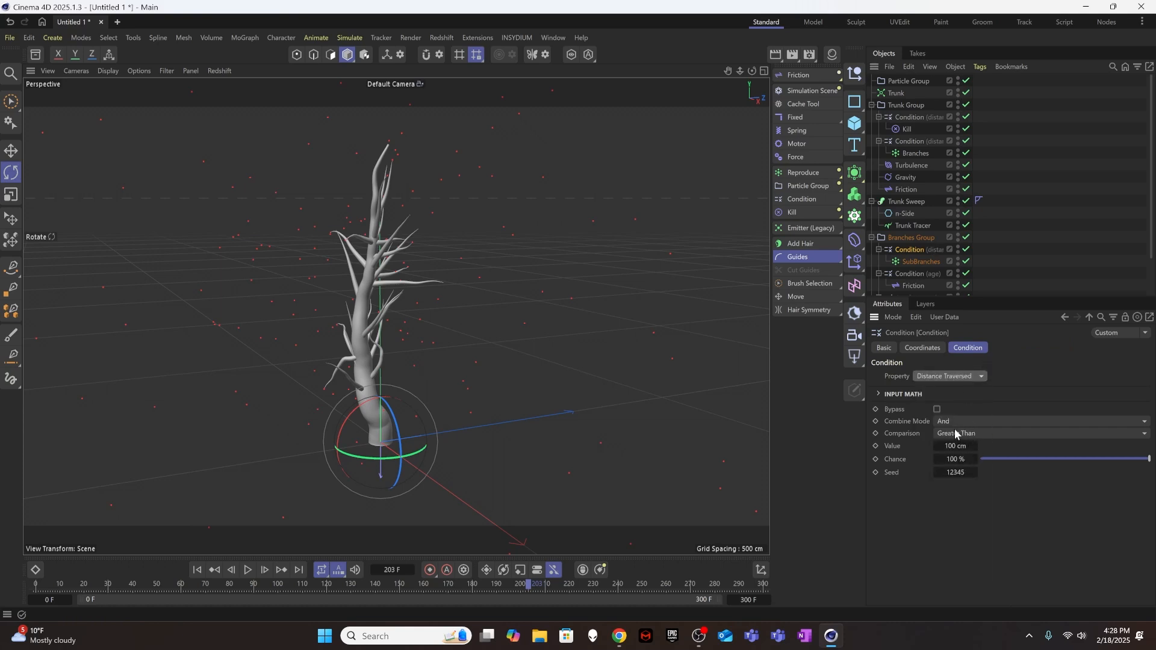
click(958, 447)
text(10)
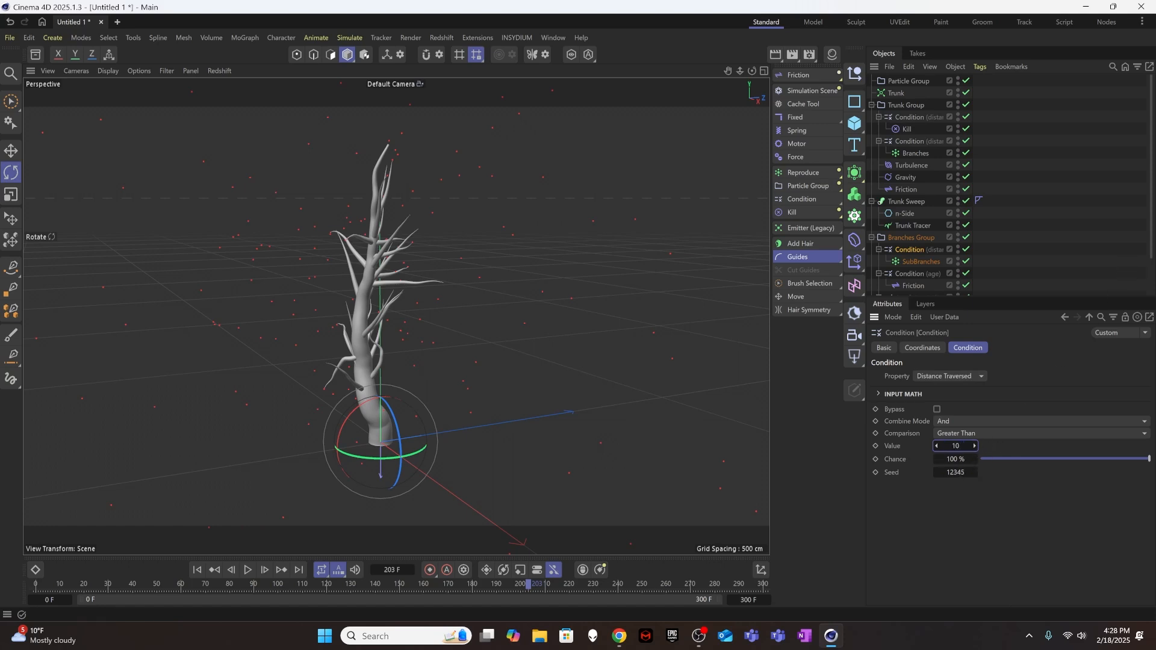
click(988, 434)
click(985, 526)
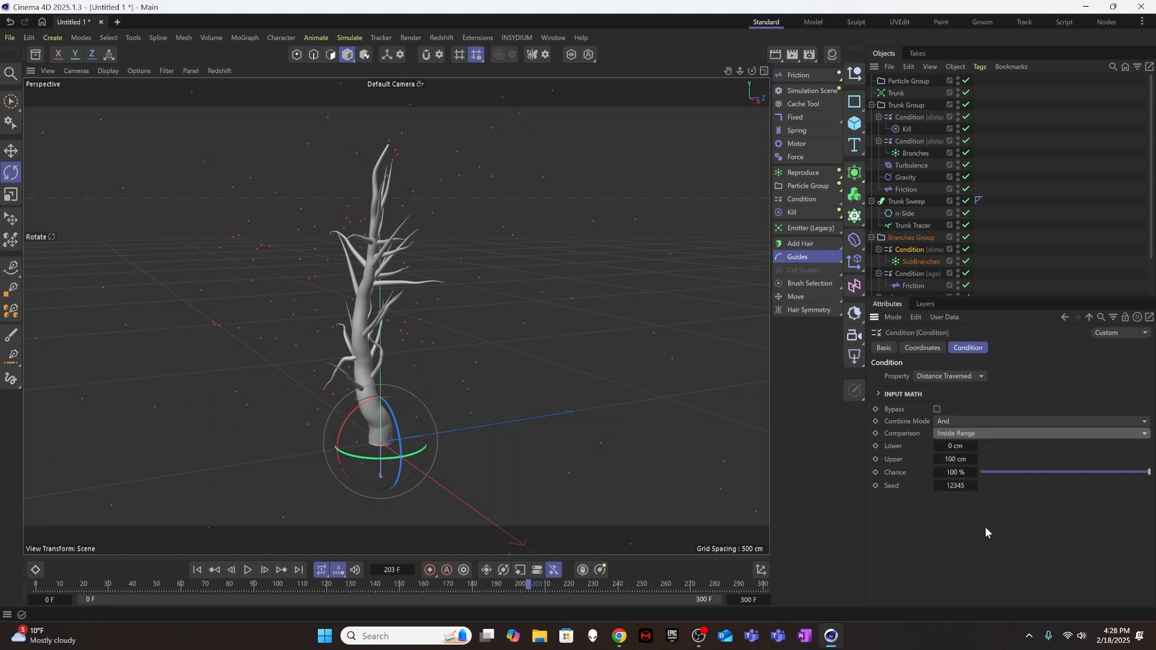
Set the SubBranches Condition's Lower limit to 10 cm, Upper limit to 100 cm and Chance to 30 %.
click(957, 447)
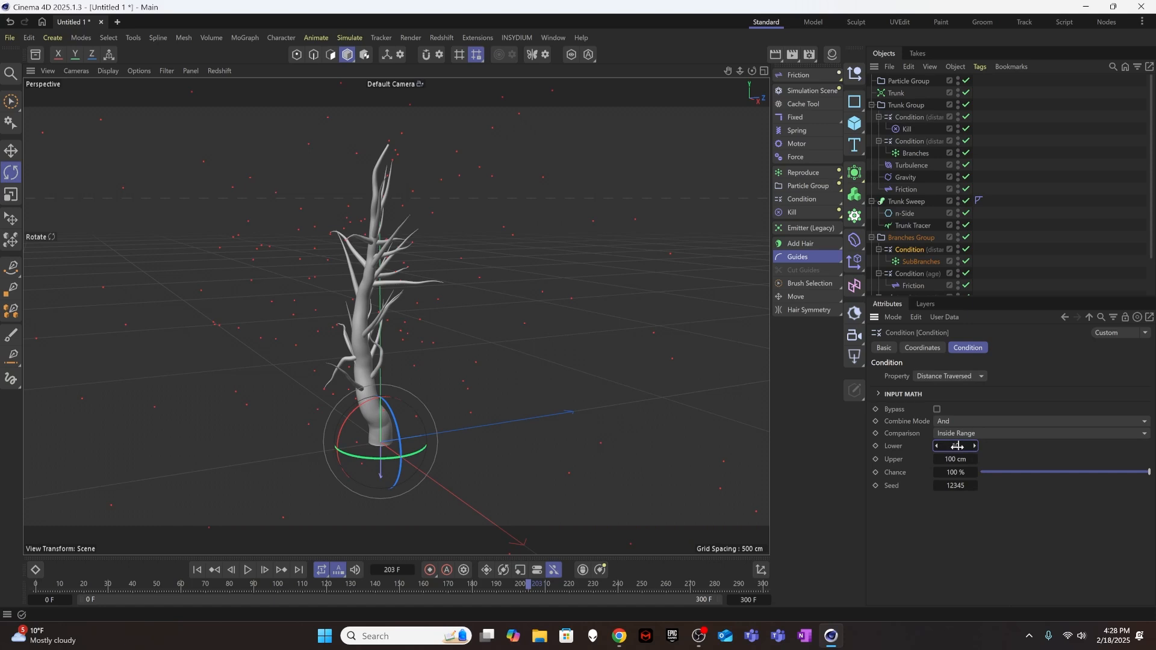
key(Tab)
text(30)
key(Tab)
click(955, 461)
text(100)
click(968, 472)
text(31)
key(Return)
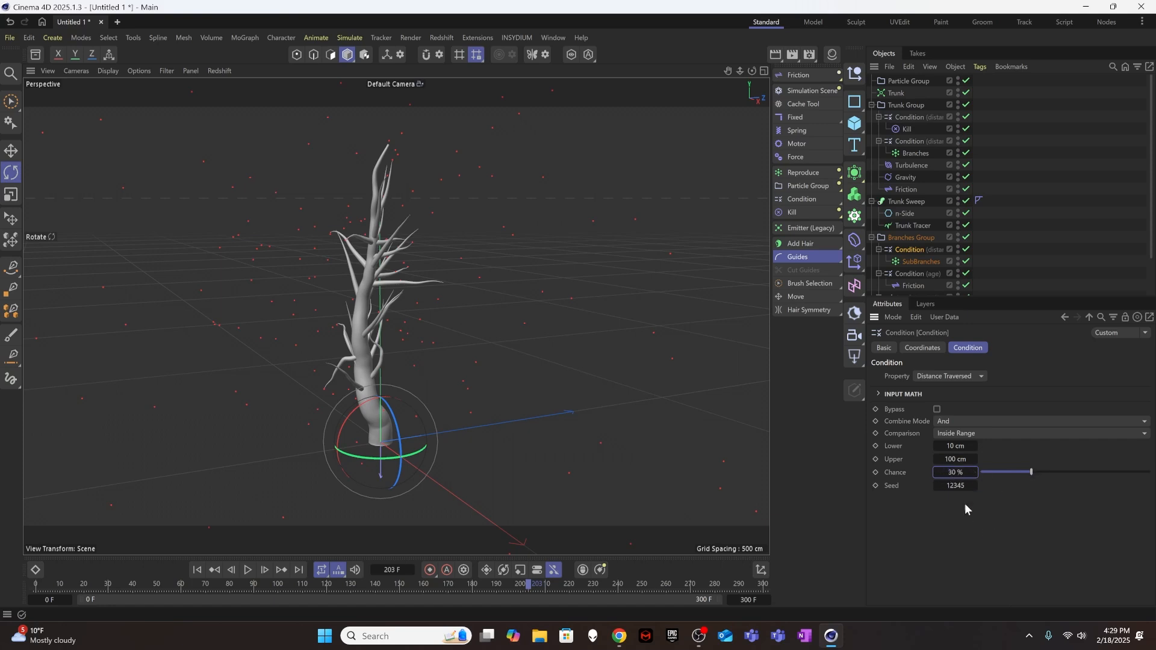
Deselect everything, replay the growth from the first frame to about frame 185 and return to the start.
click(1028, 219)
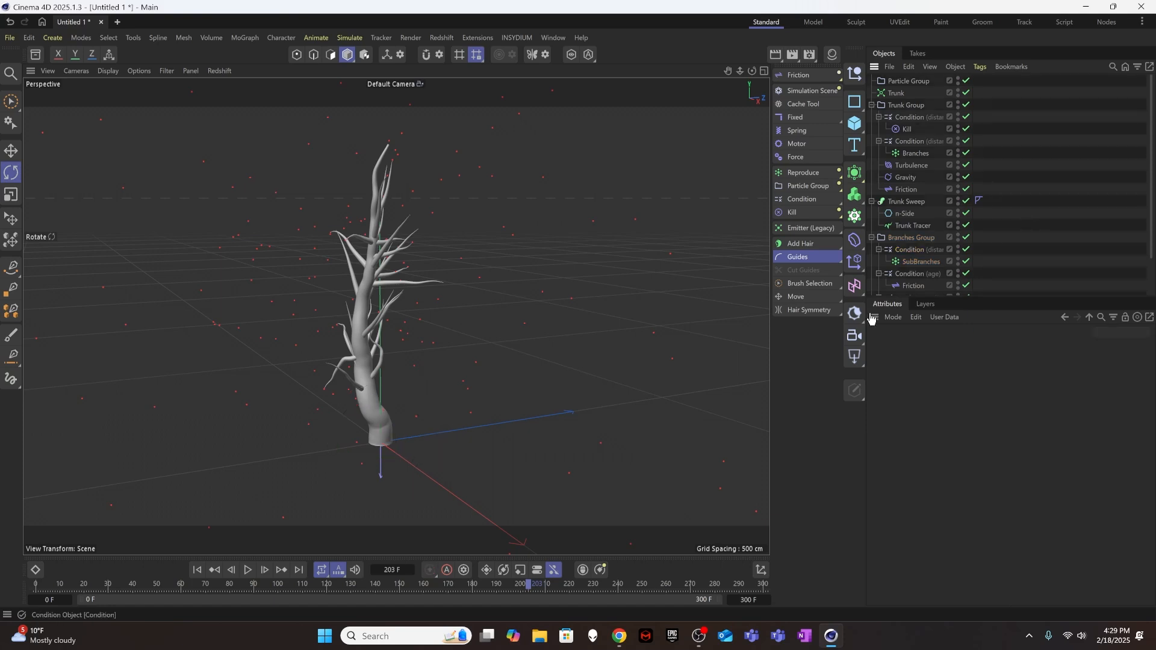
click(198, 571)
click(247, 571)
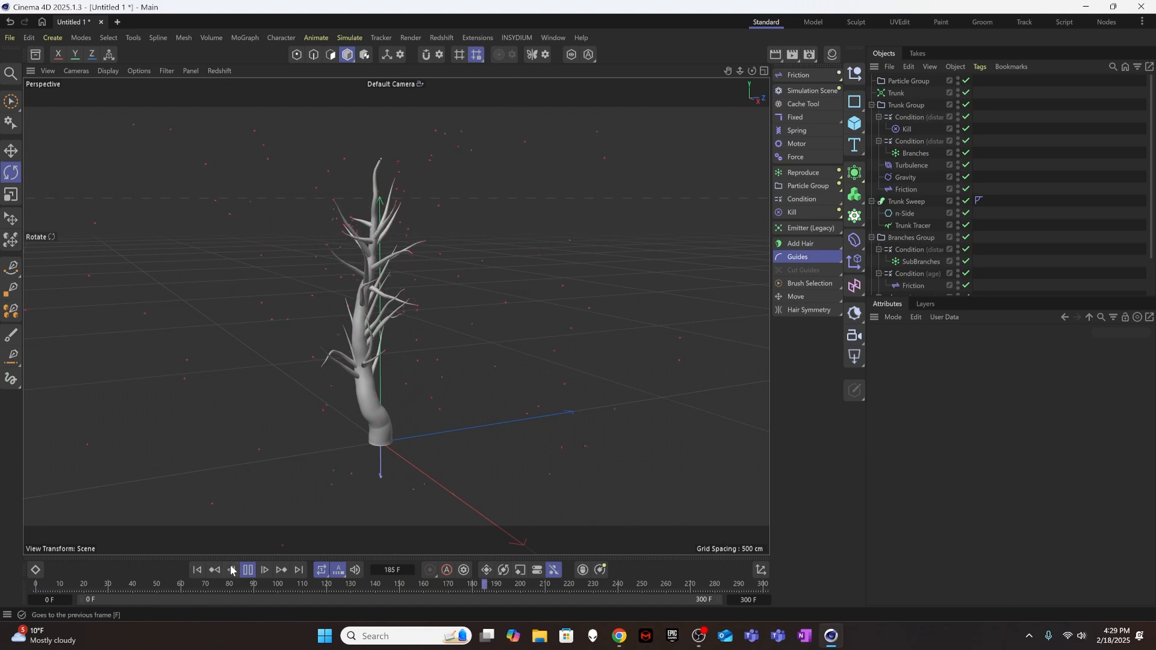
click(248, 570)
click(197, 570)
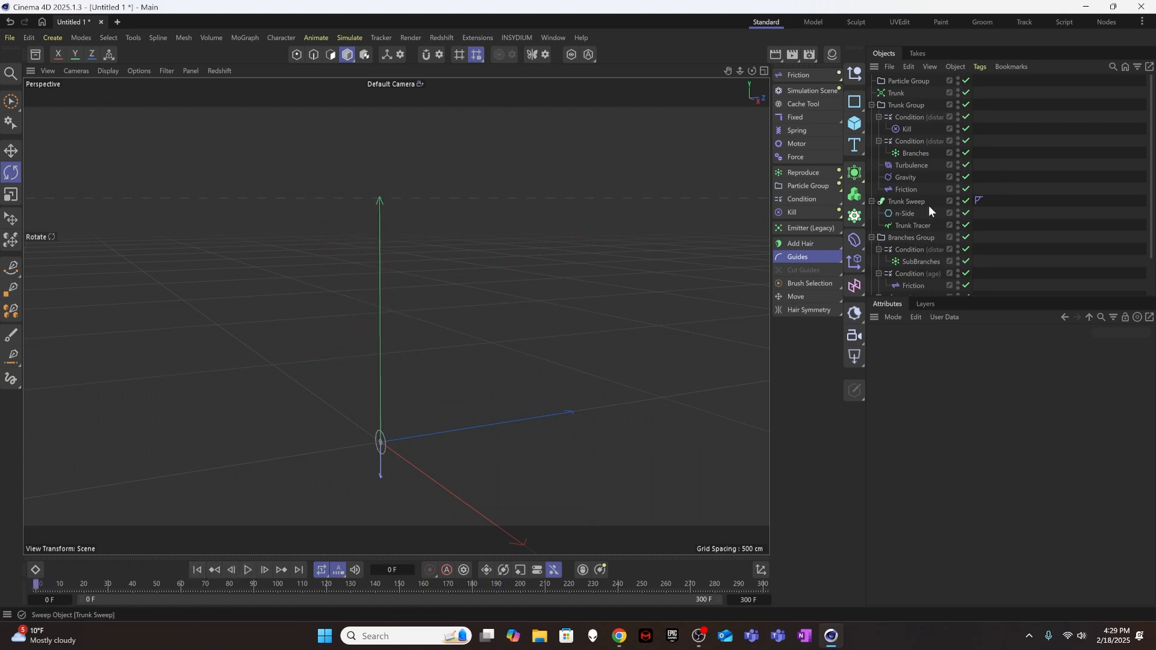
Set the SubBranches velocity to 100 % Speed Inheritance, Random direction and 50 % Direction Inheritance.
click(914, 262)
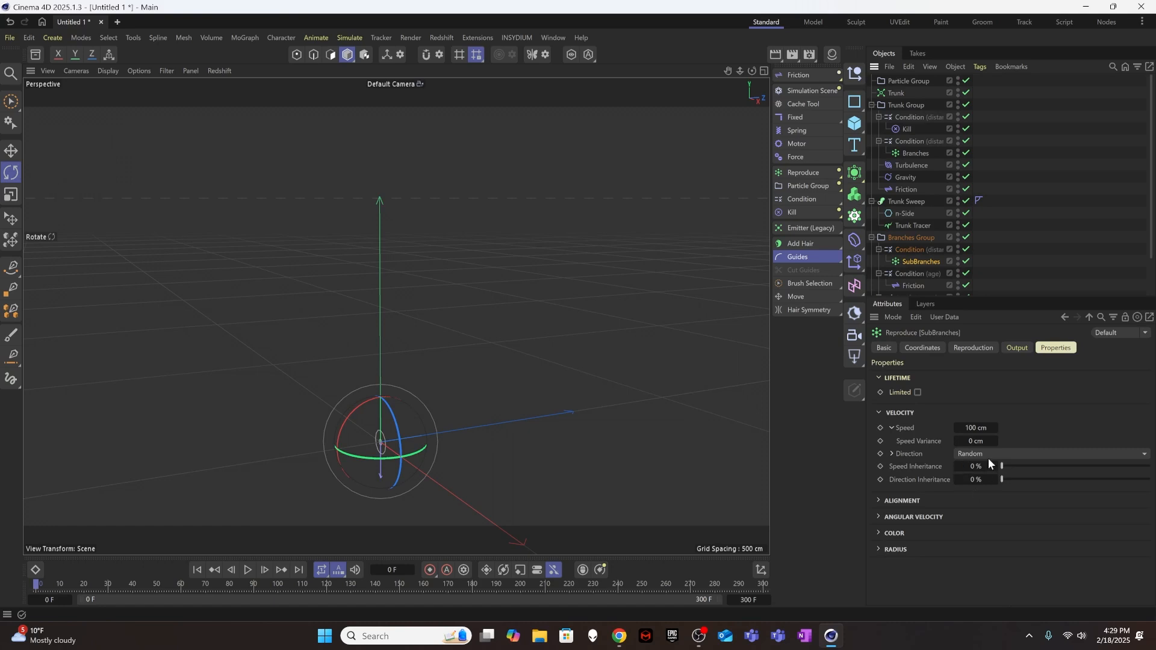
drag(1002, 467, 1150, 467)
click(1004, 453)
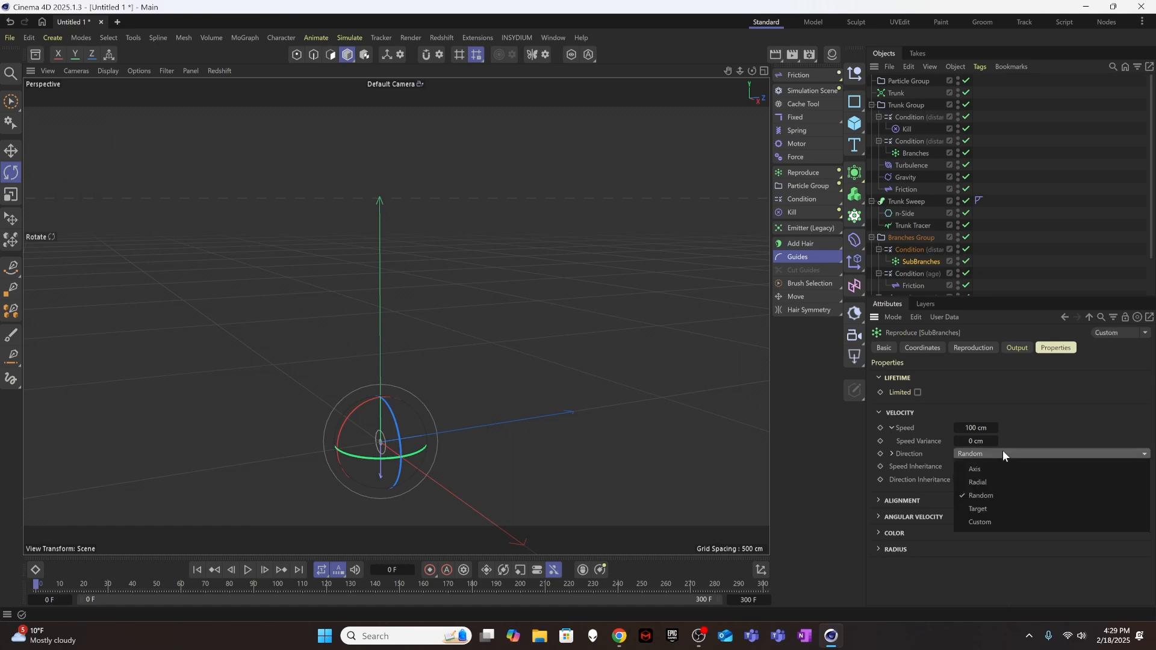
click(997, 482)
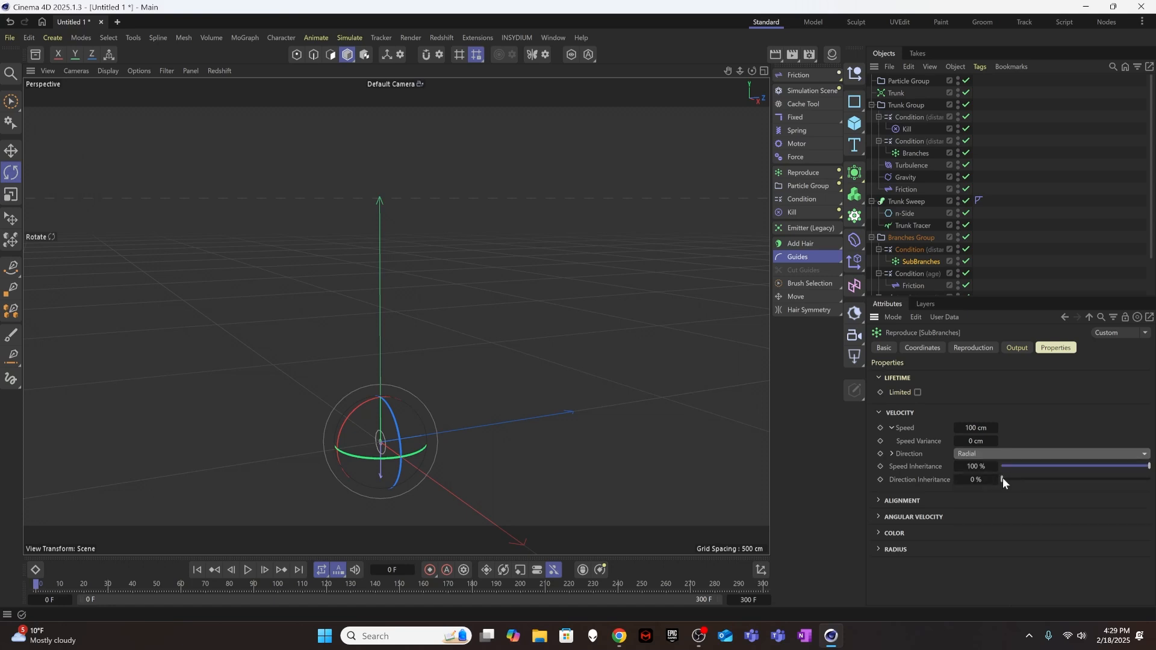
click(1000, 456)
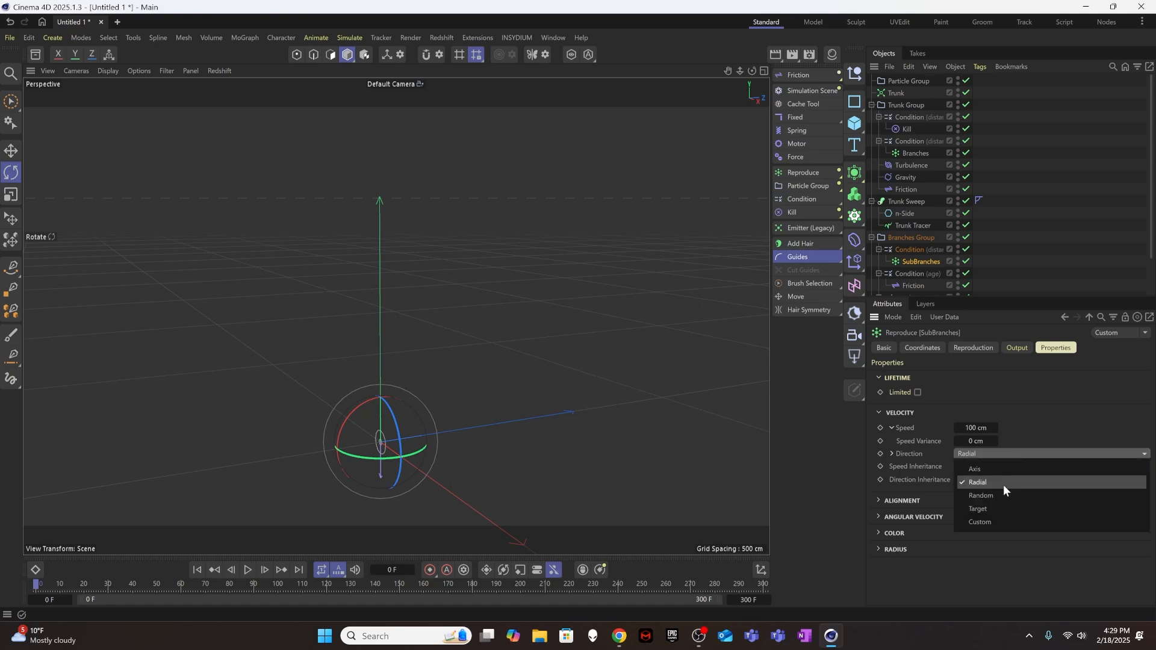
click(1003, 492)
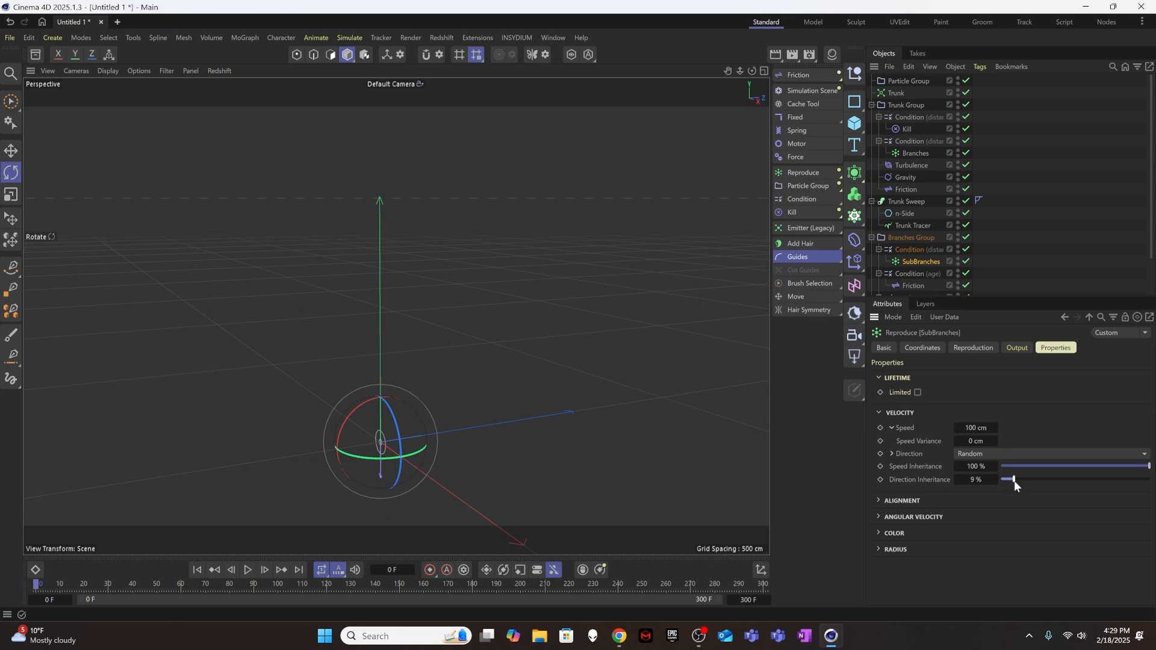
drag(1015, 480, 1022, 483)
Play the growth to about frame 275 to check the sub-branch particles and return to the first frame.
click(248, 570)
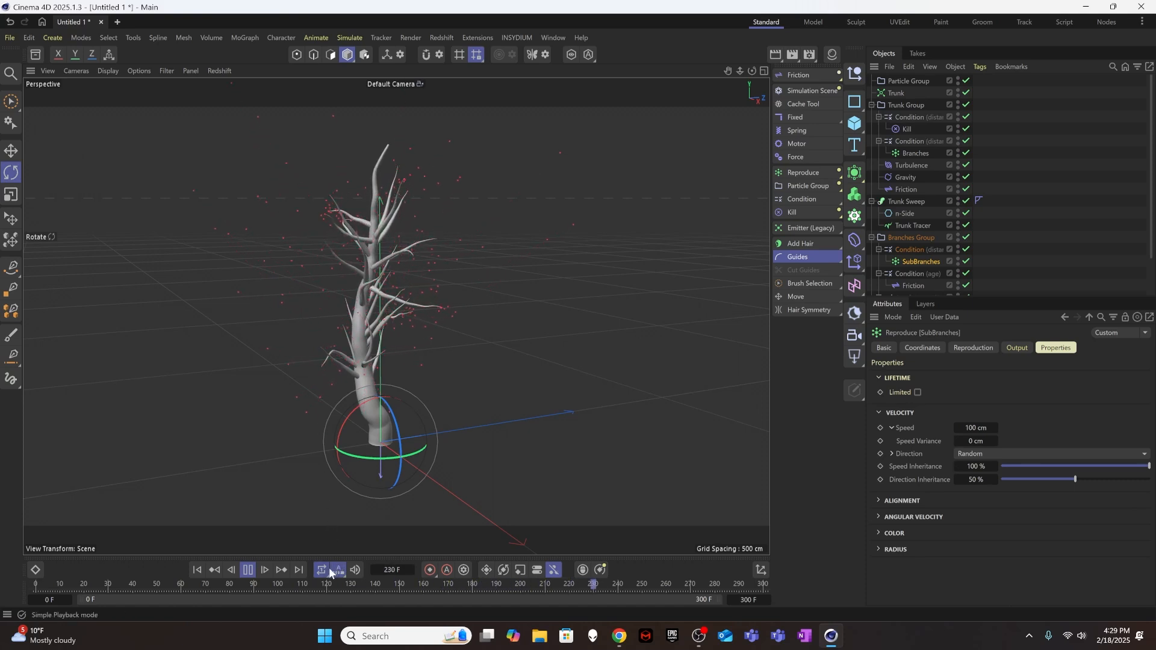
click(248, 570)
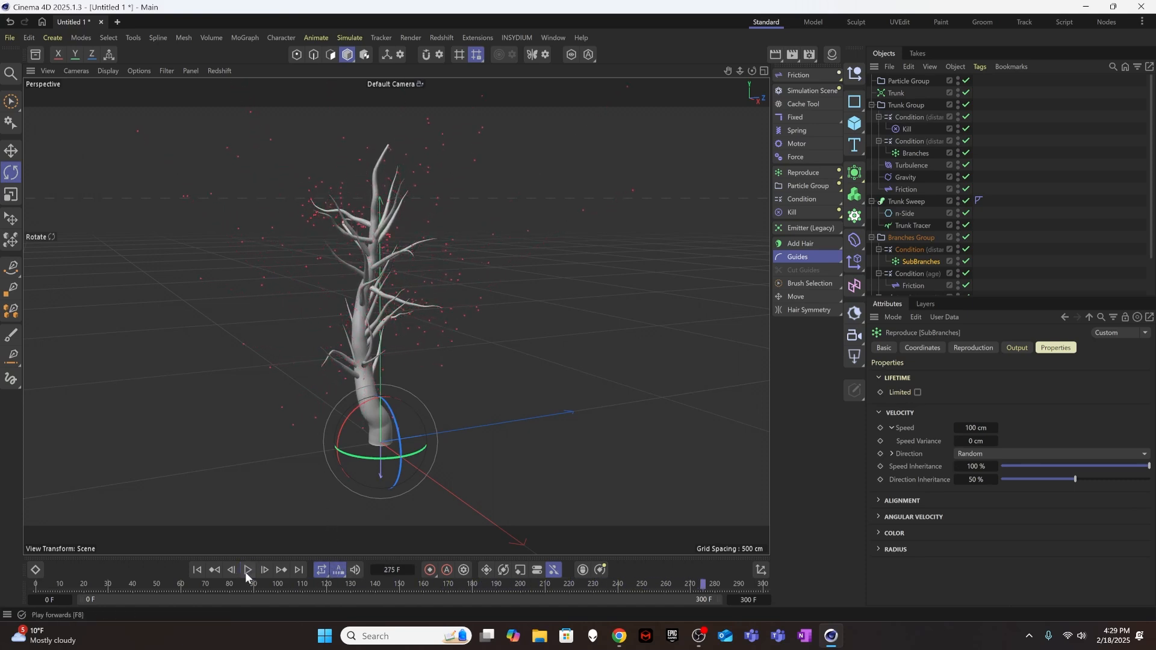
click(198, 570)
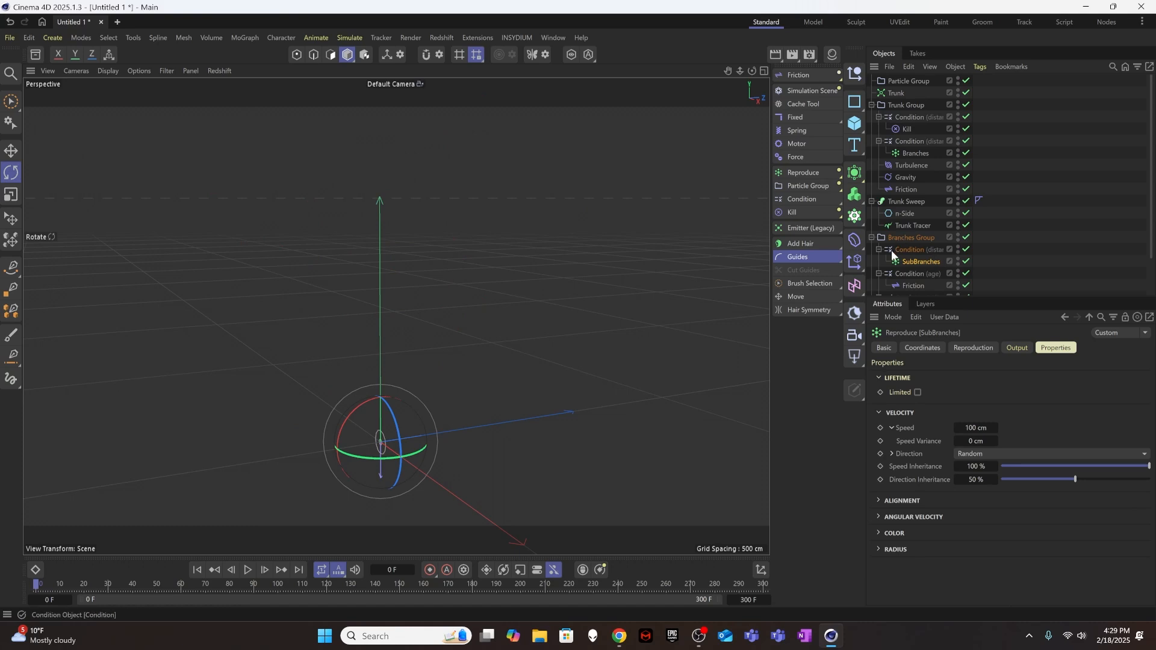
Check the group used by the SubBranches Reproduce object and rename Particle Group as SubBranches.
scroll(904, 223, down, 3)
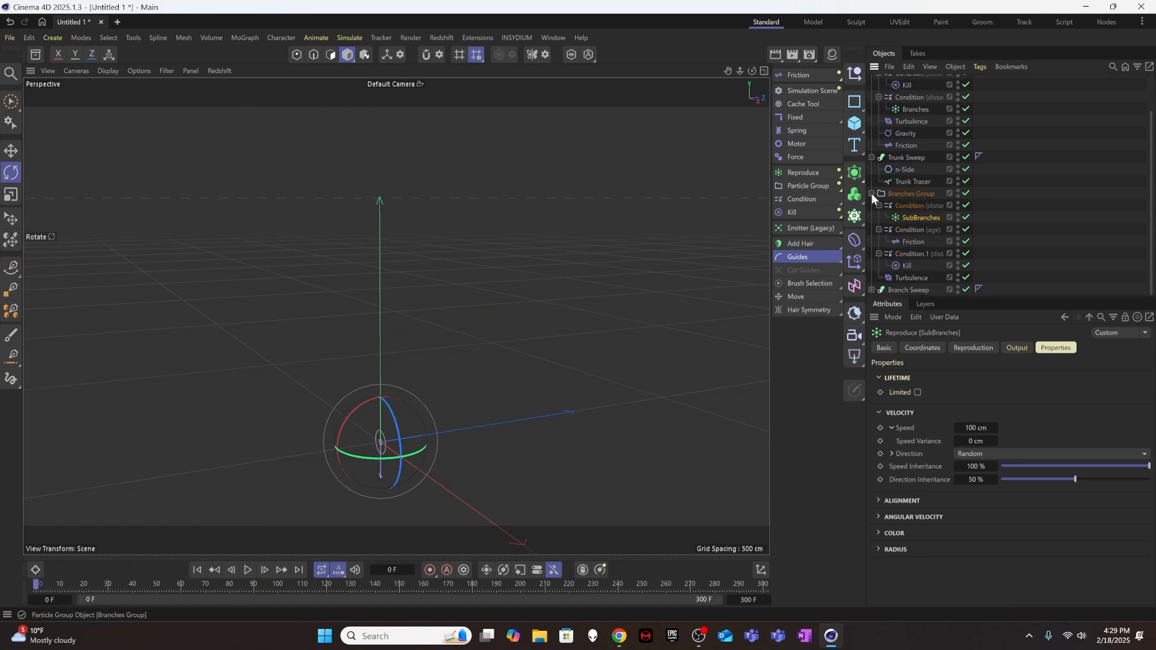
scroll(869, 191, up, 3)
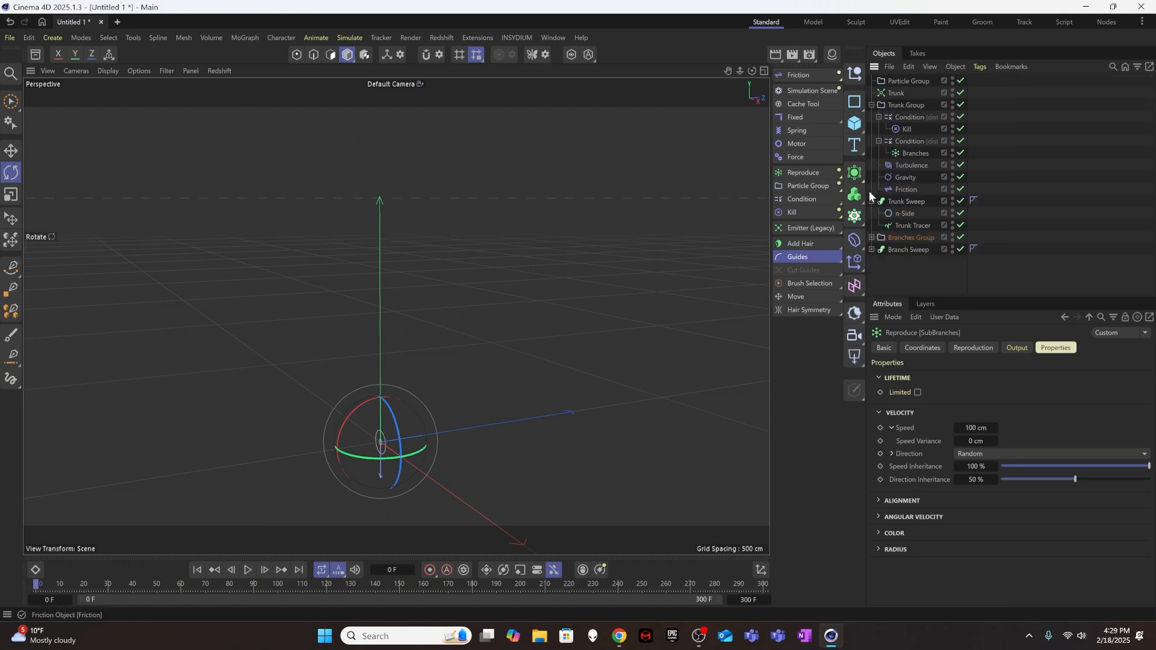
click(910, 80)
click(916, 262)
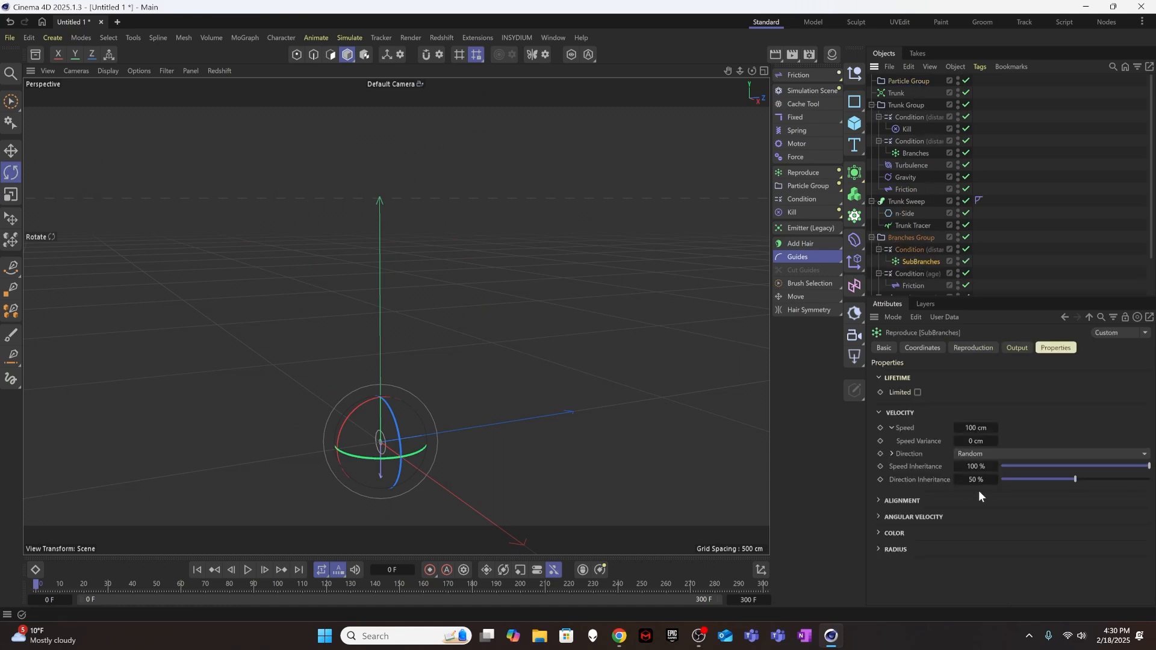
click(972, 349)
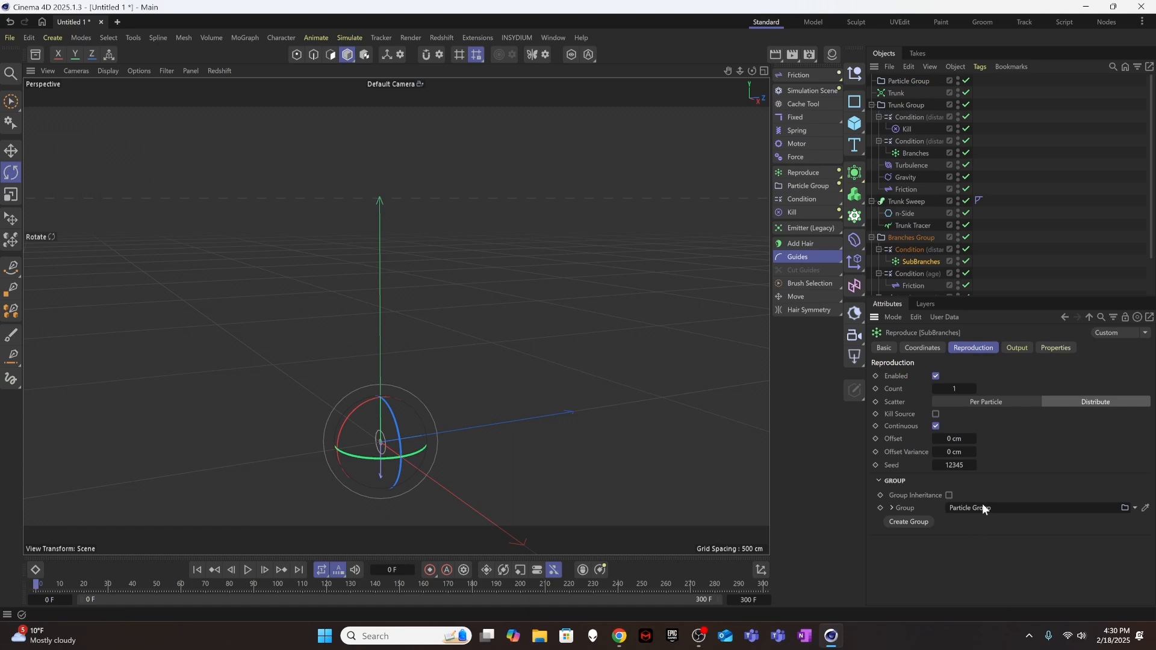
double_click(910, 81)
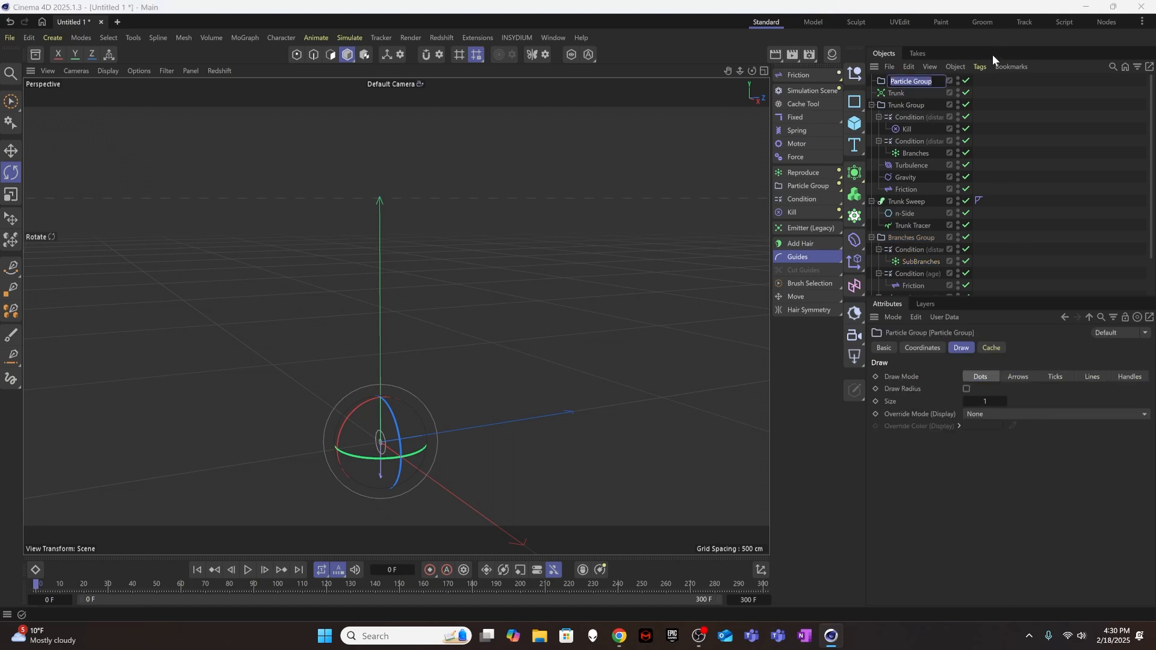
text(SubBranches)
key(Return)
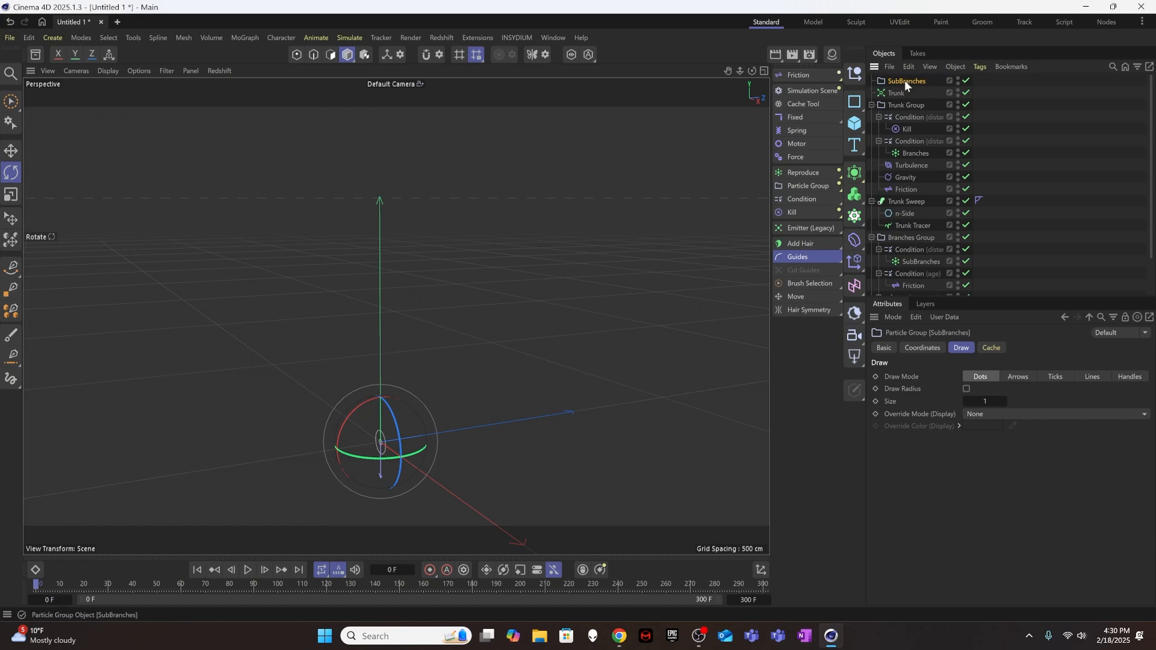
Move the SubBranches group below Branch Sweep and collapse the Trunk Sweep and Trunk Group hierarchies.
drag(905, 81, 938, 292)
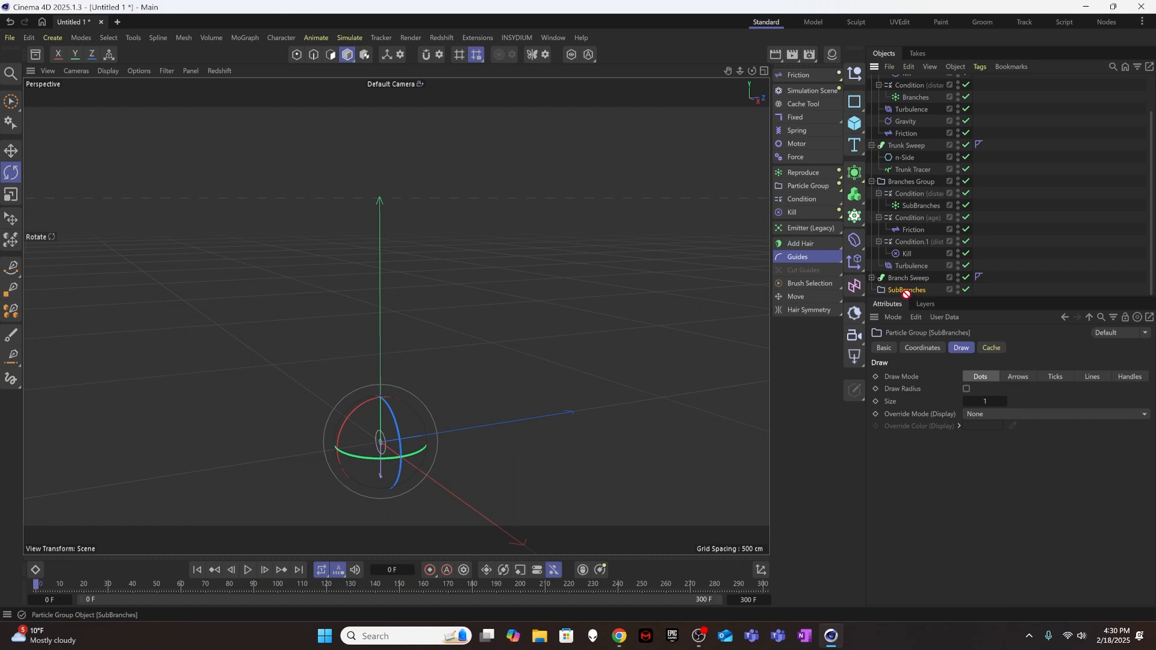
scroll(952, 255, up, 2)
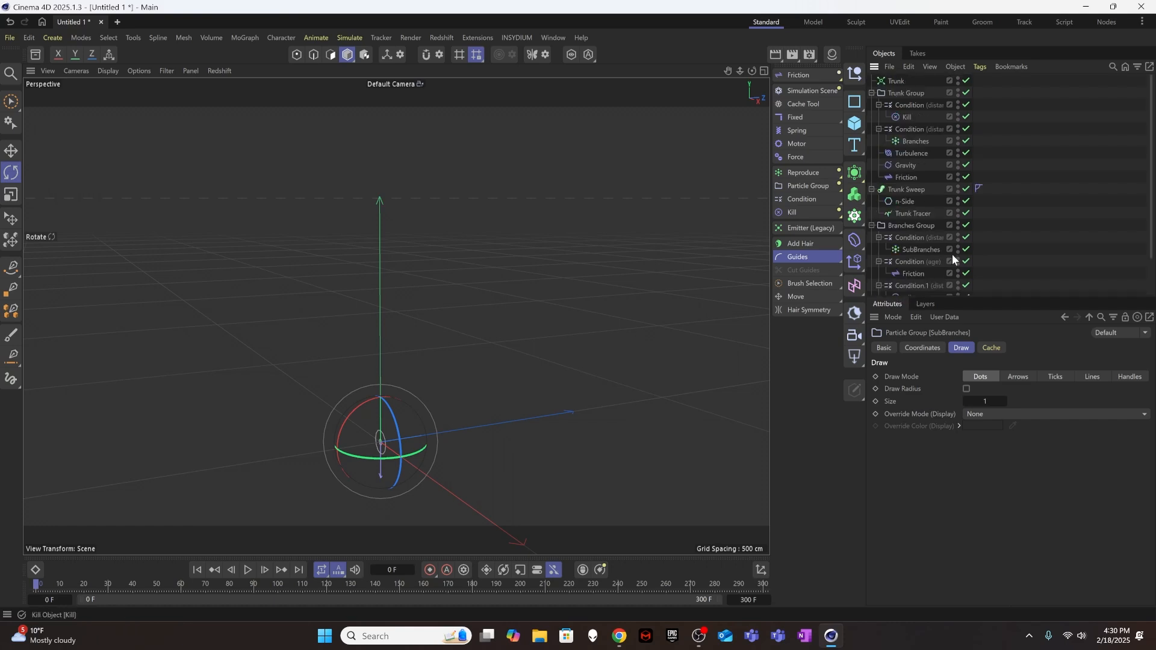
scroll(902, 215, down, 2)
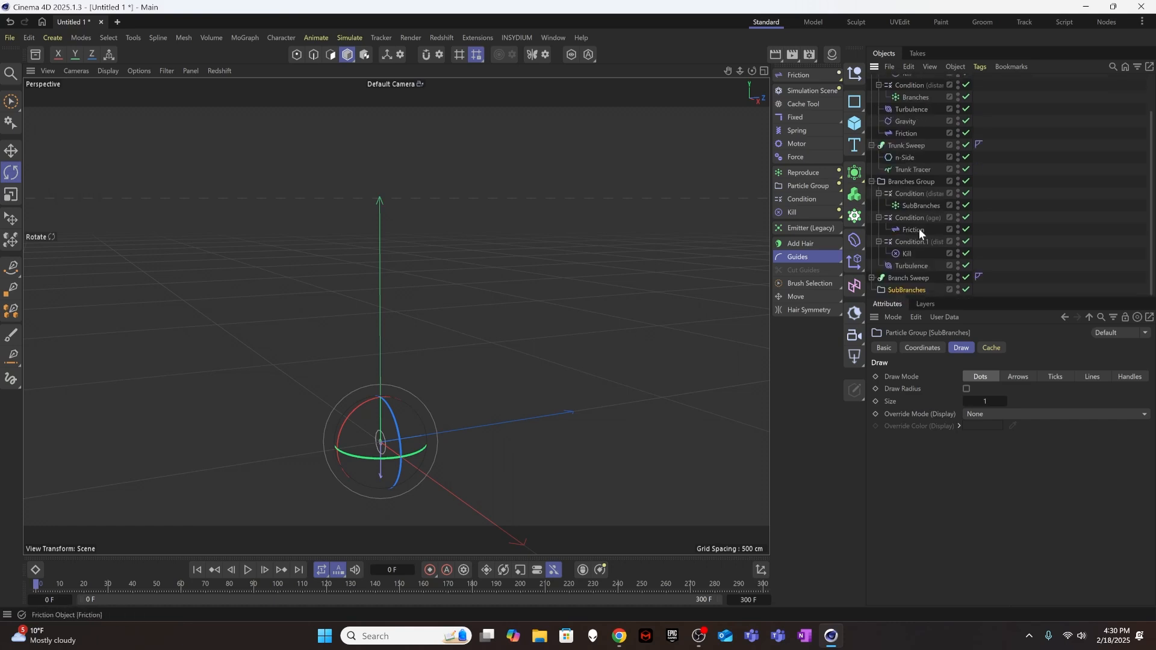
click(871, 145)
scroll(877, 88, up, 1)
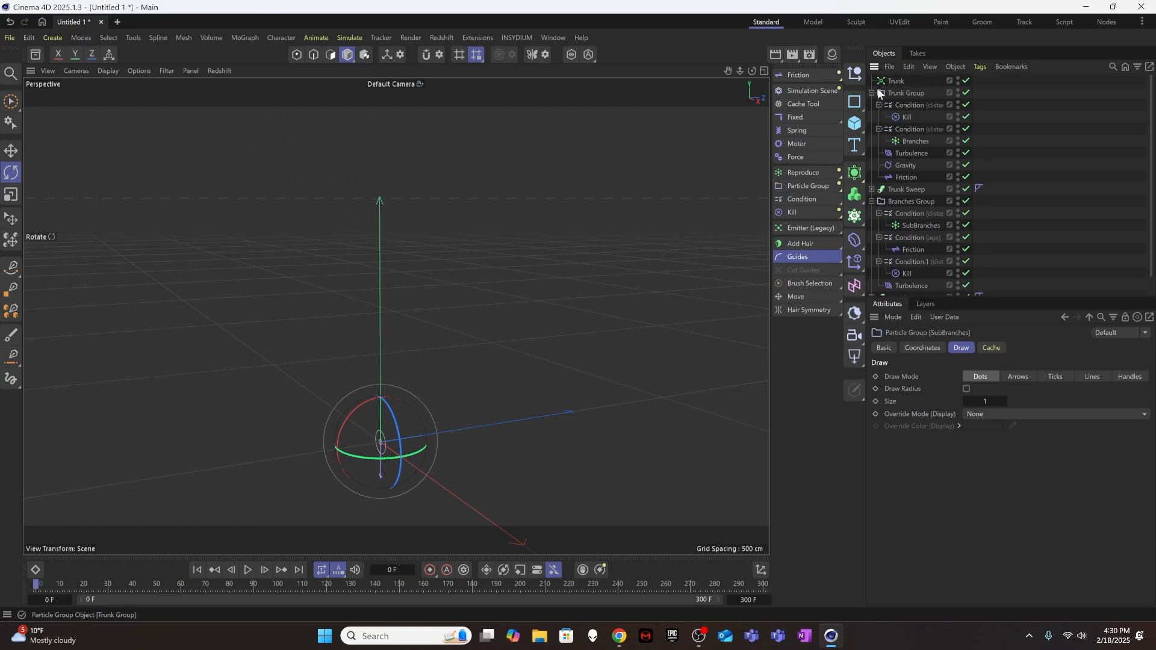
click(873, 93)
click(894, 260)
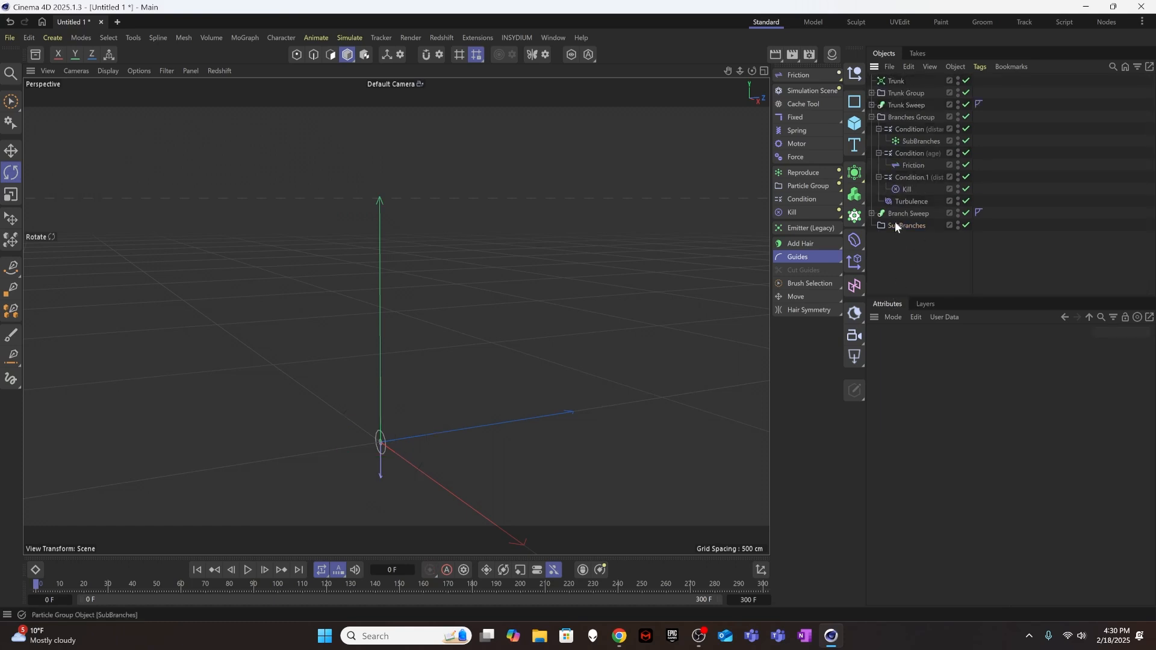
click(897, 225)
click(907, 265)
click(906, 225)
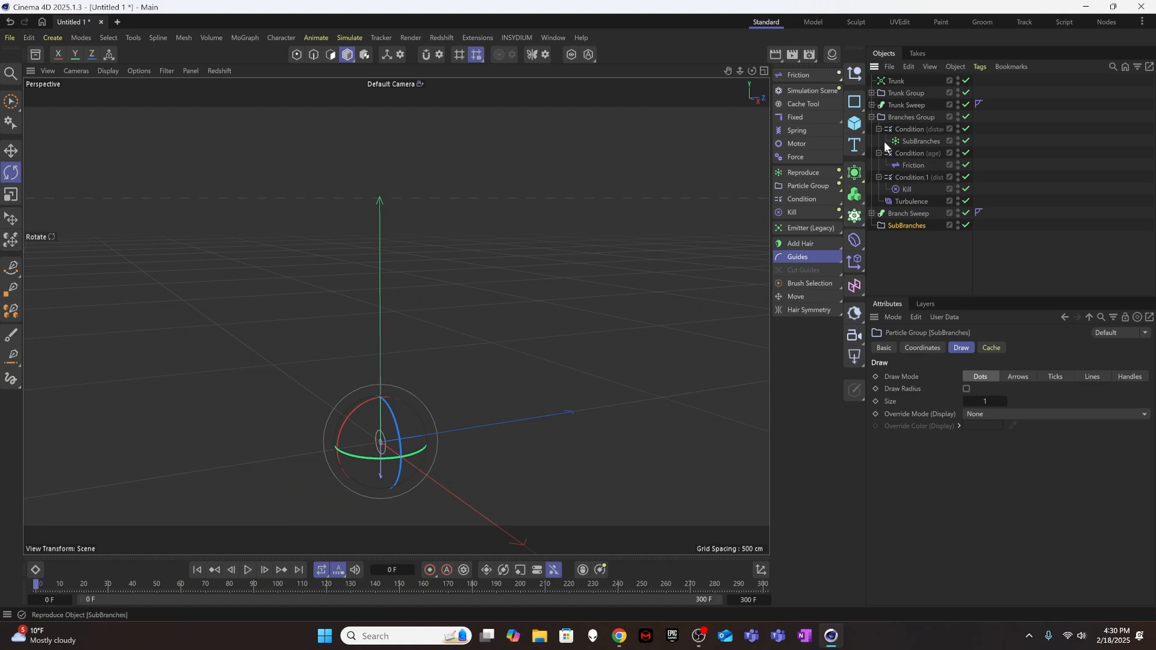
Copy the age Condition, Condition.1 and Turbulence, with their children, from Branches Group into the SubBranches group.
click(911, 153)
ctrl+click(905, 176)
ctrl+click(916, 198)
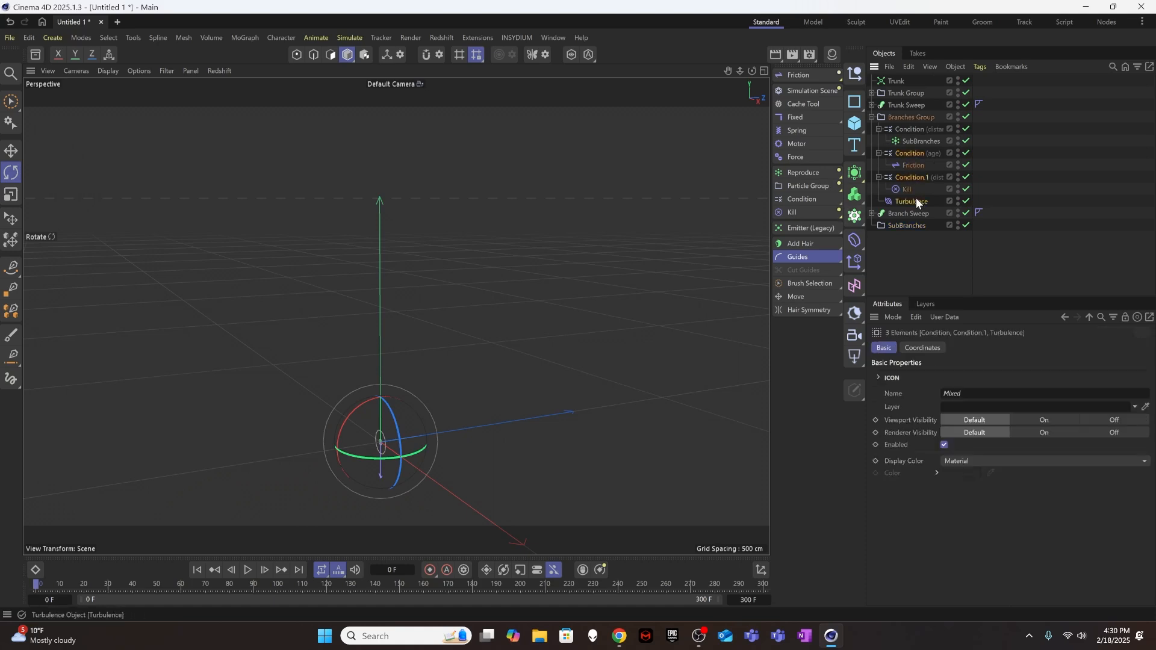
ctrl+drag(908, 153, 912, 227)
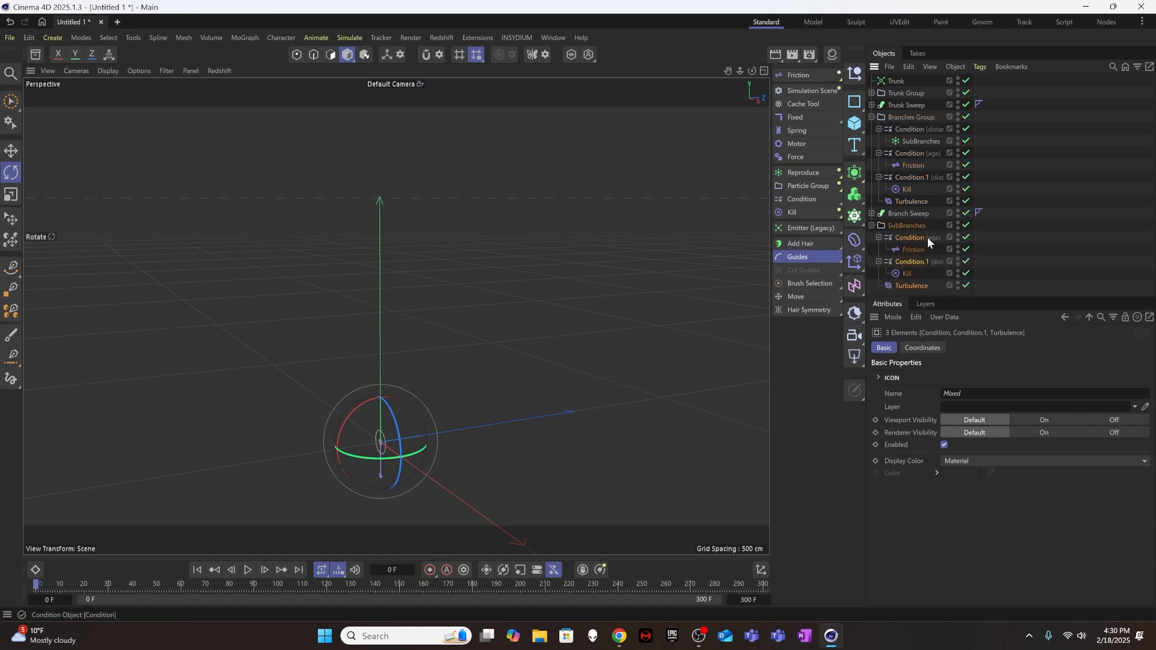
Set the SubBranches group's Turbulence to a Strength of 1 cm and a Scale of 5 %.
click(908, 283)
click(956, 376)
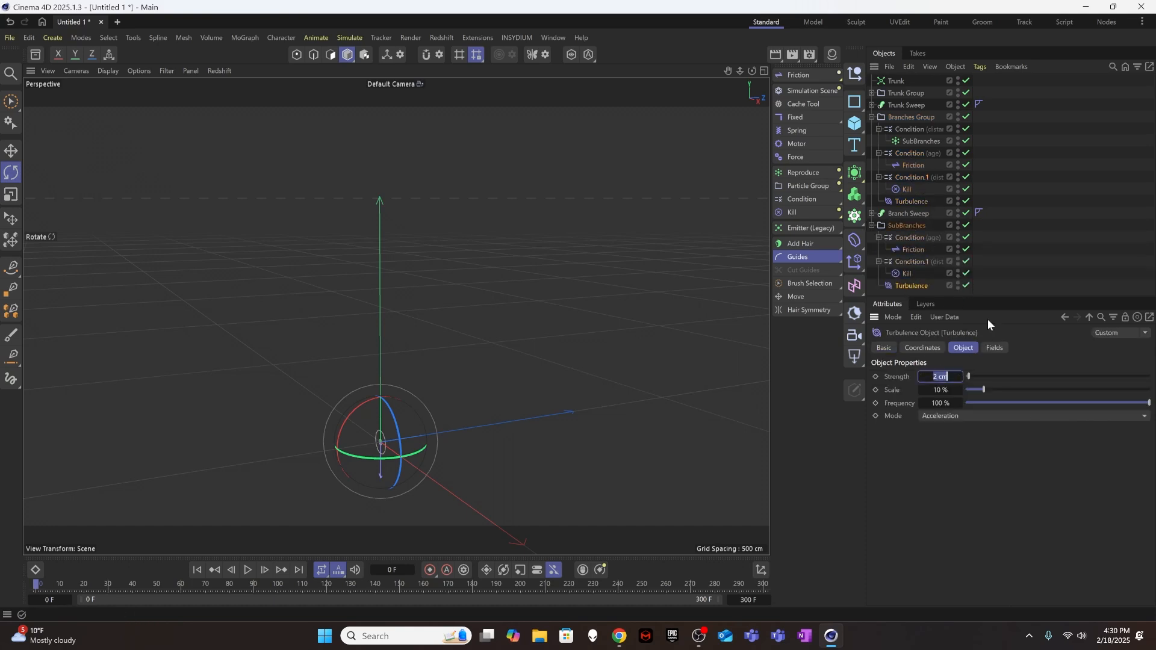
key(BackSpace)
text(1)
key(Tab)
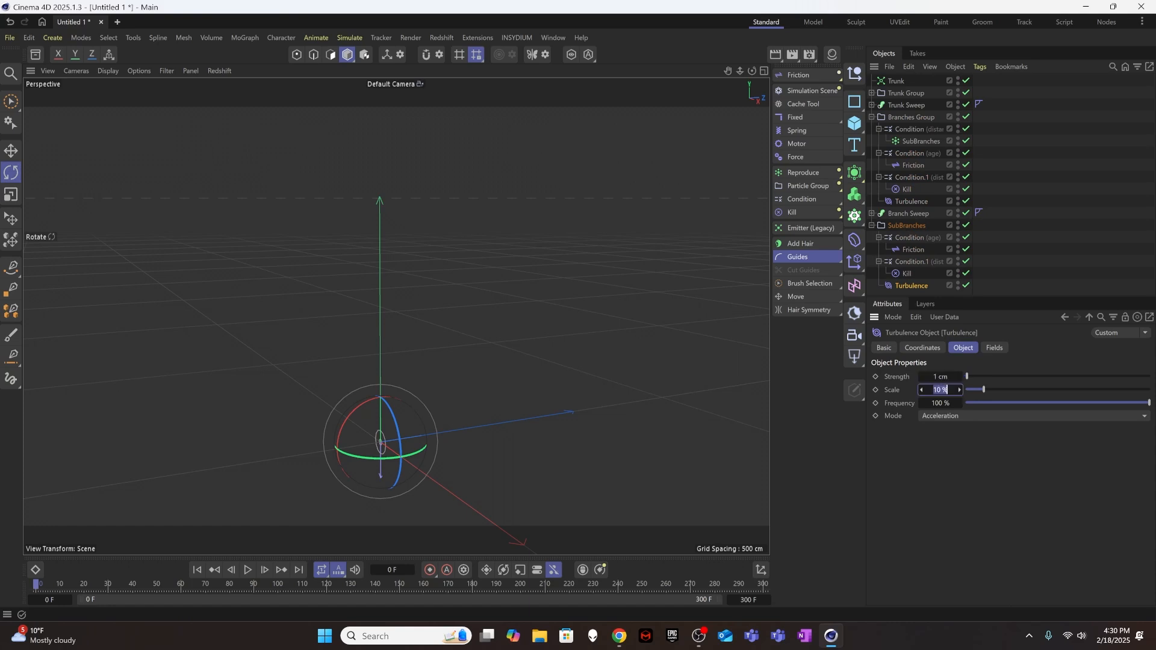
text(5)
key(Return)
Set the Distance Traversed Value of the SubBranches group's Condition.1 to 50 cm.
click(915, 239)
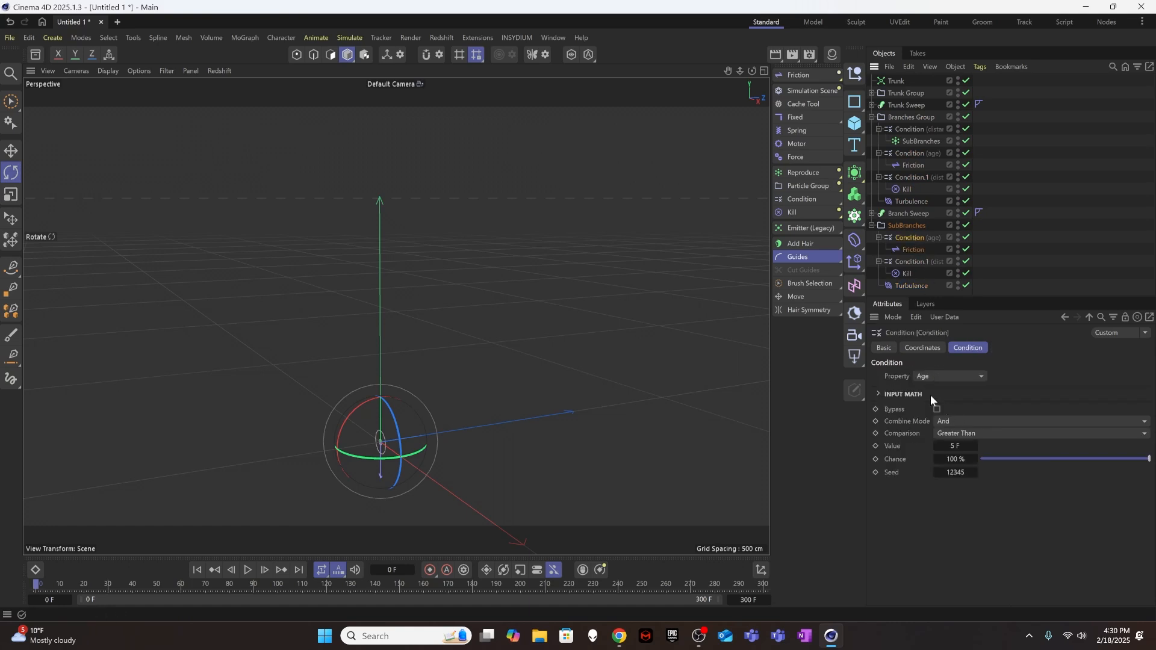
click(952, 446)
click(918, 261)
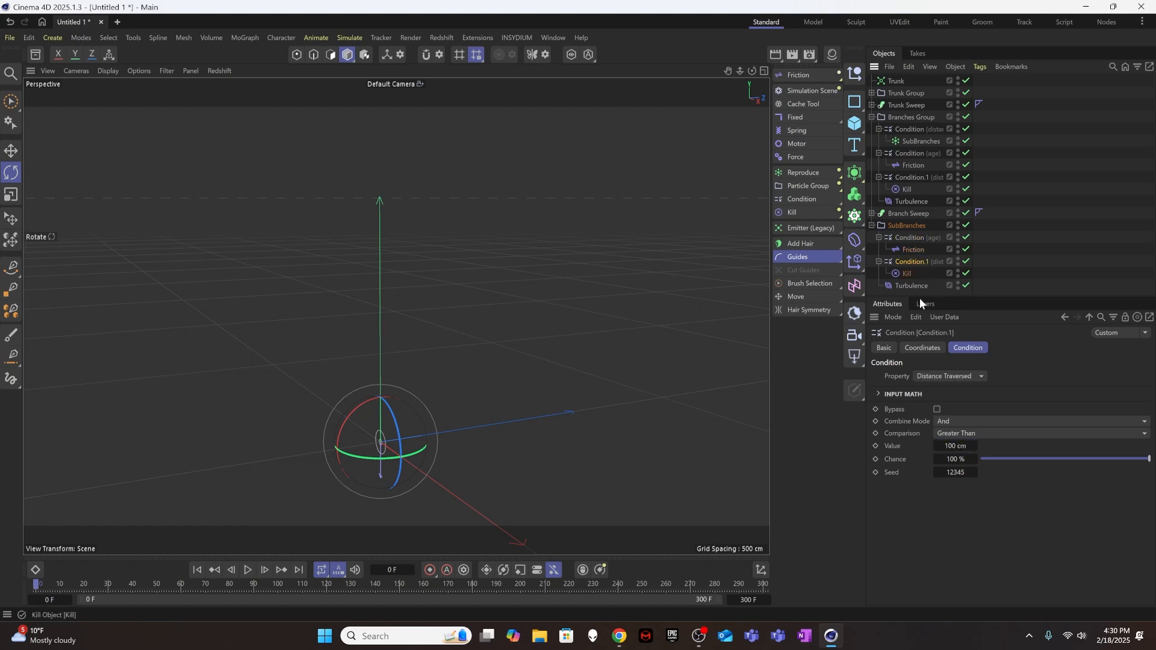
click(956, 446)
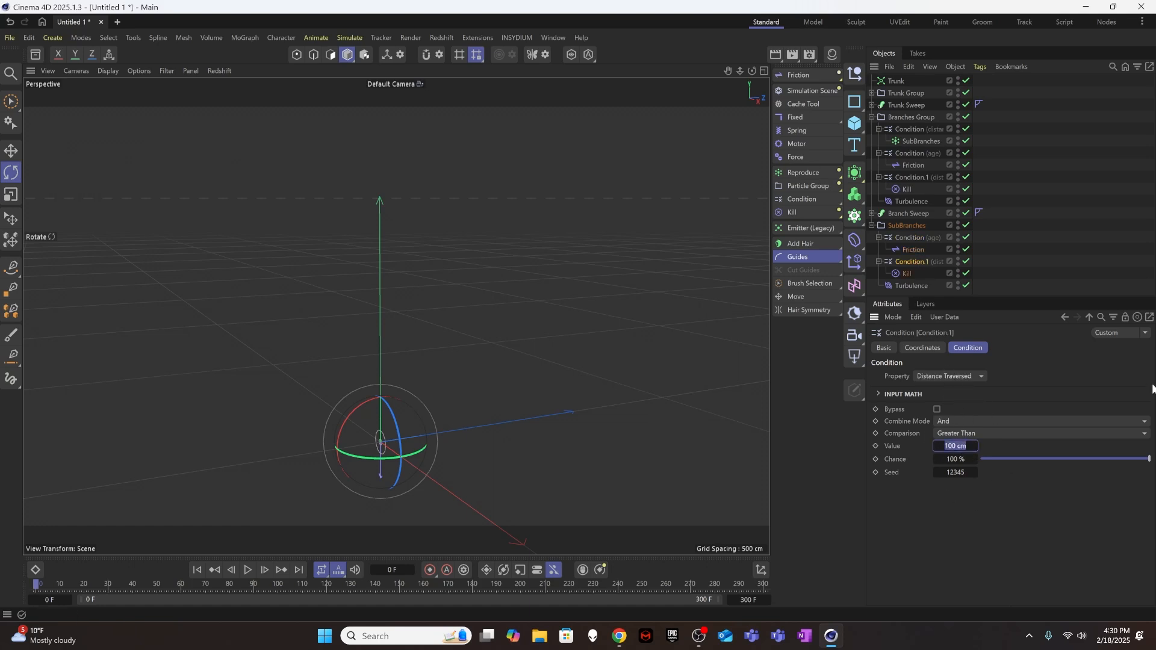
text(50)
Play the growth to about frame 228 to check the sub-branch particles and return to the first frame.
click(251, 570)
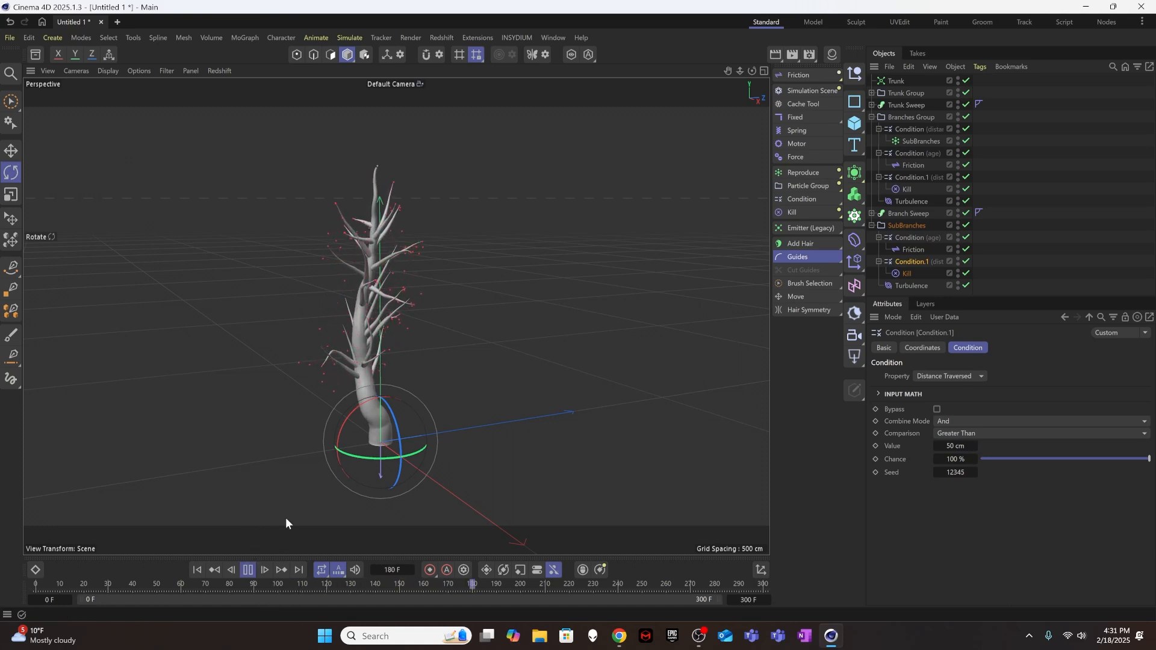
click(248, 570)
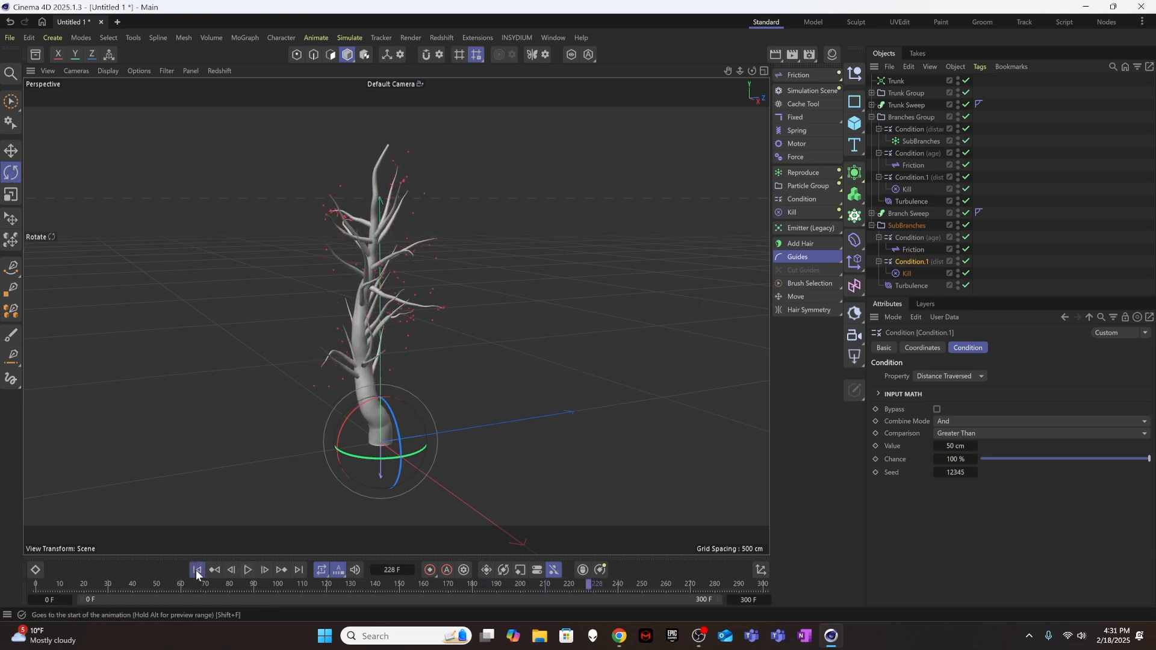
click(197, 570)
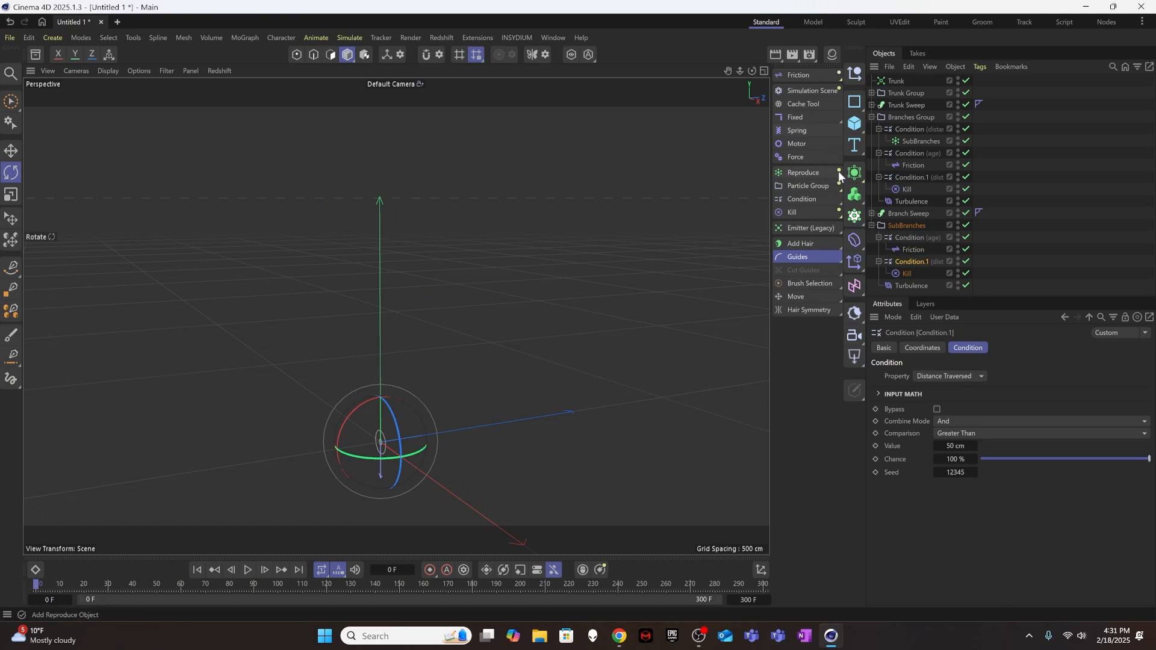
Add a Tracer below the SubBranches group with that group as its Trace Link, and play the growth to frame 300.
click(871, 225)
click(894, 238)
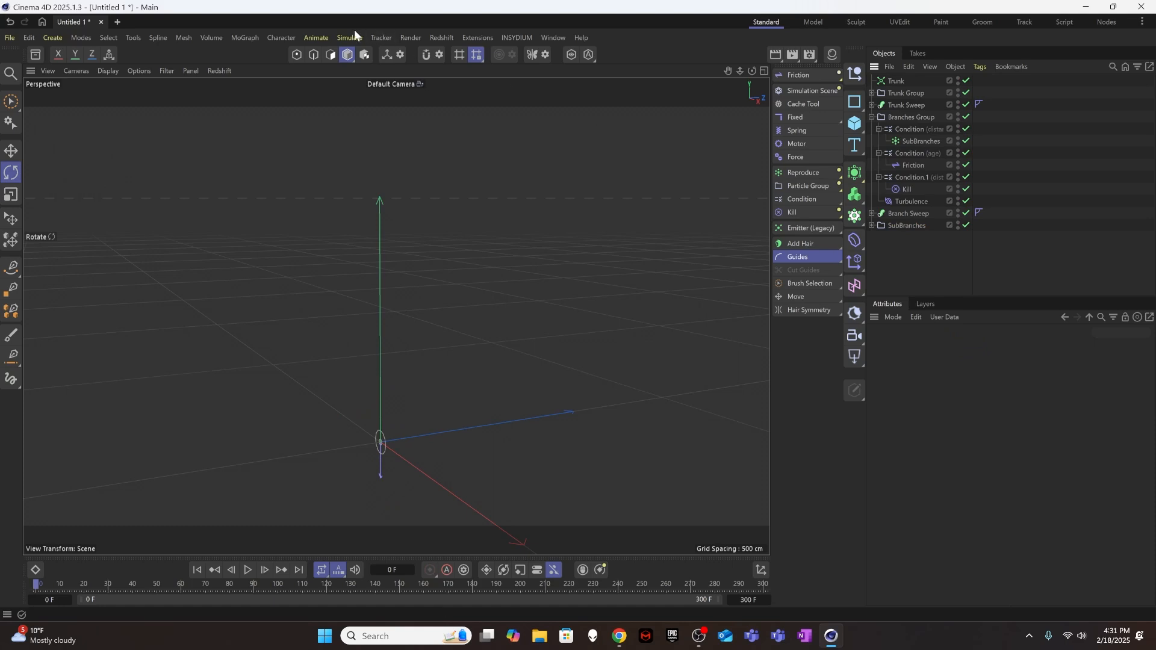
click(230, 37)
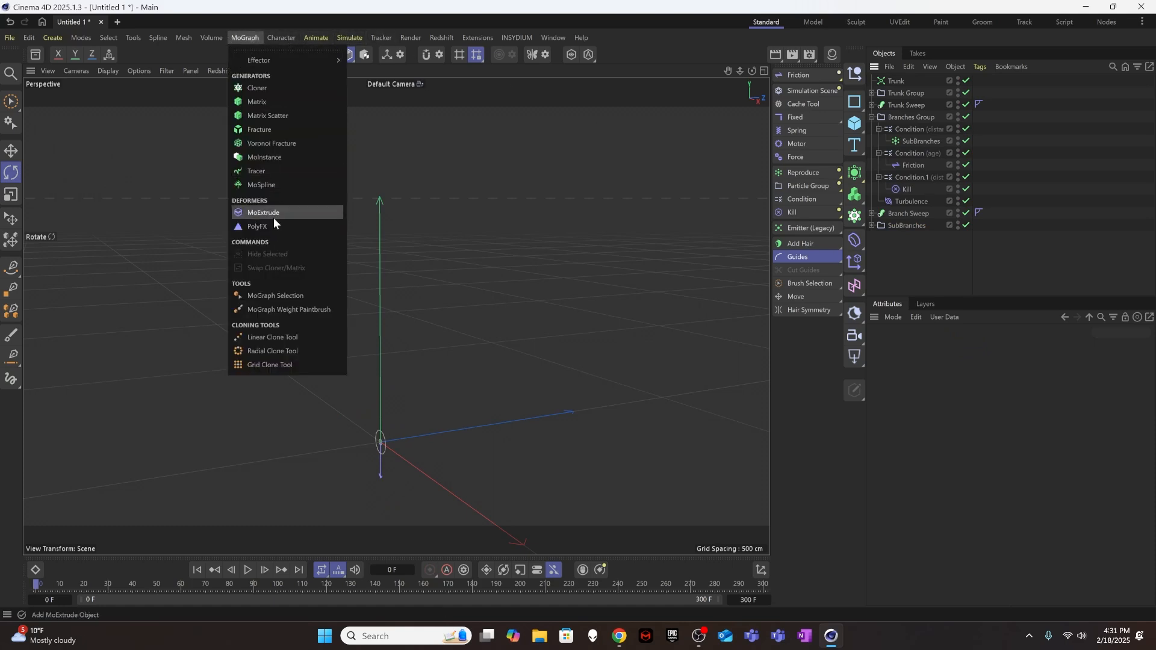
click(269, 181)
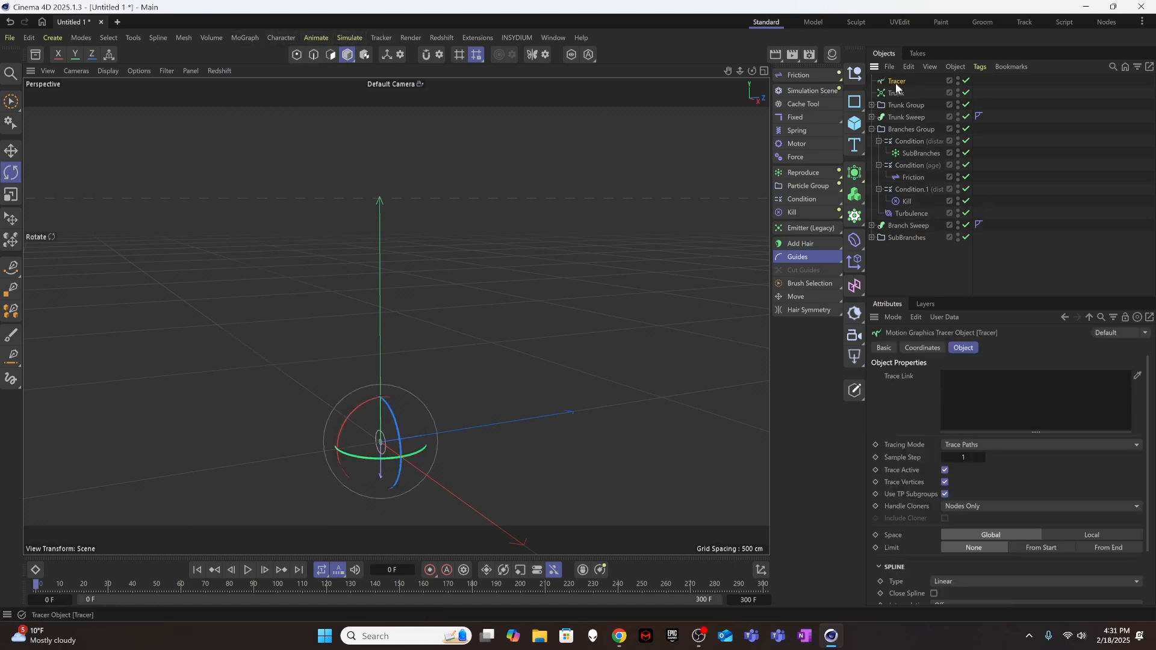
drag(895, 82, 903, 253)
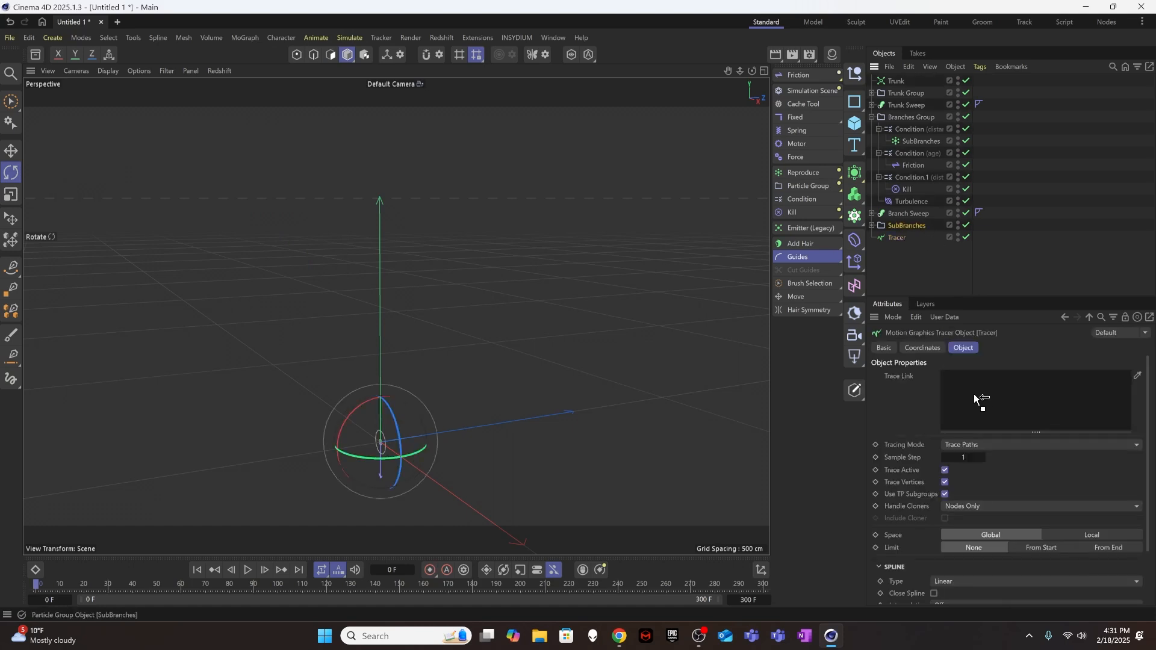
drag(975, 396, 972, 400)
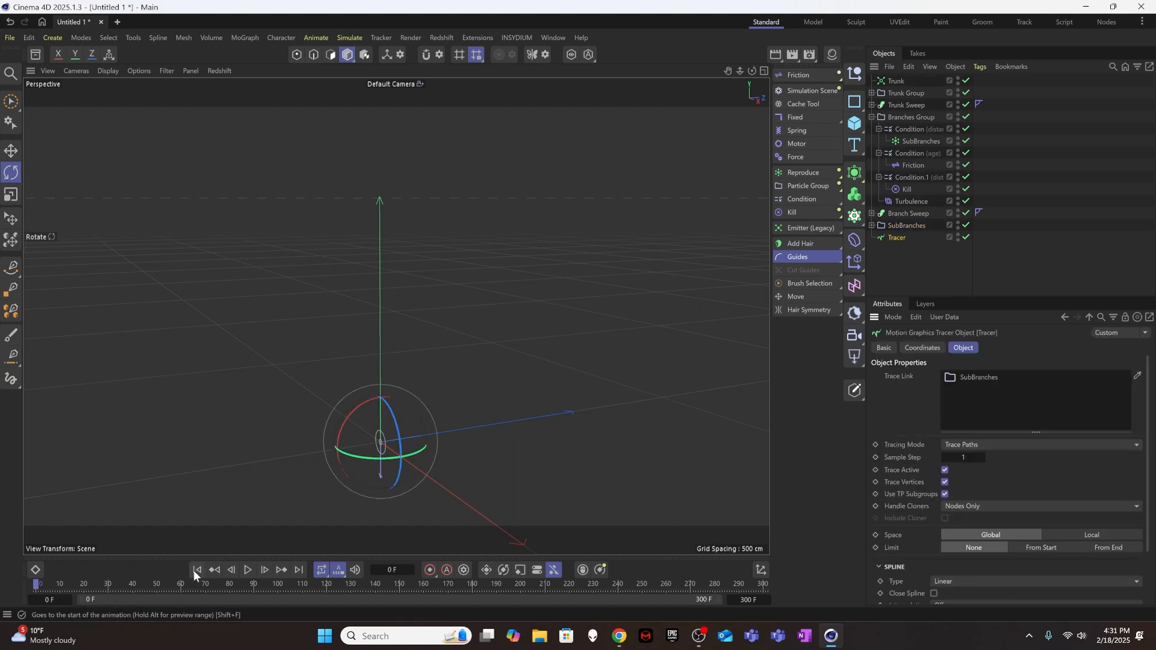
click(250, 571)
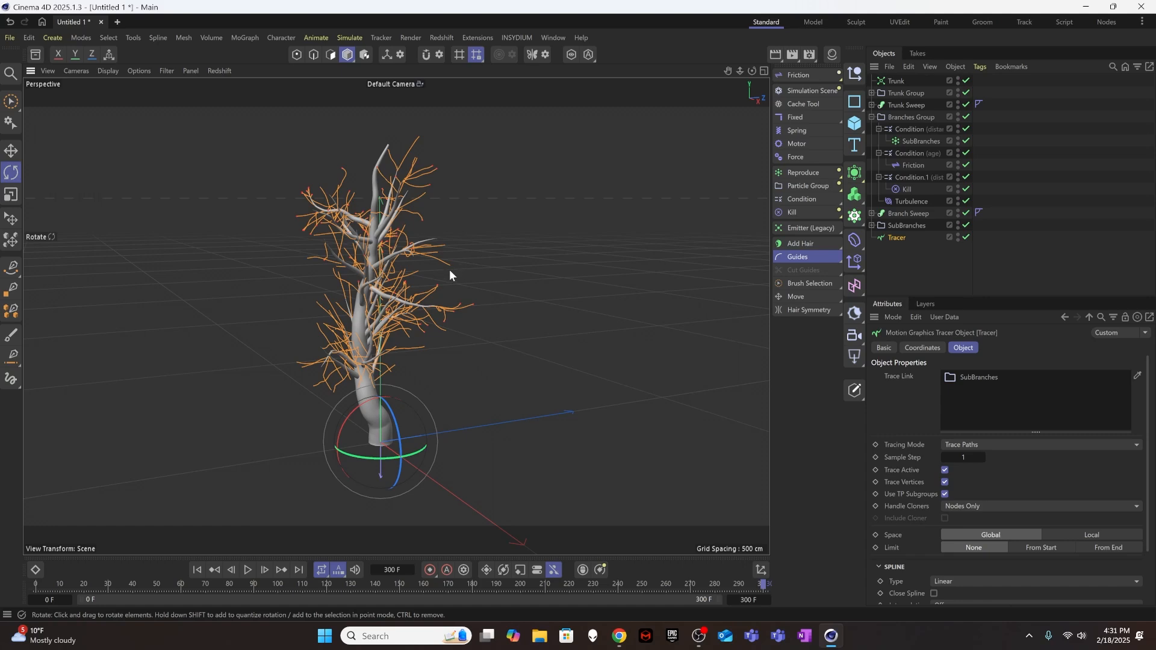
alt+drag(450, 269, 524, 261)
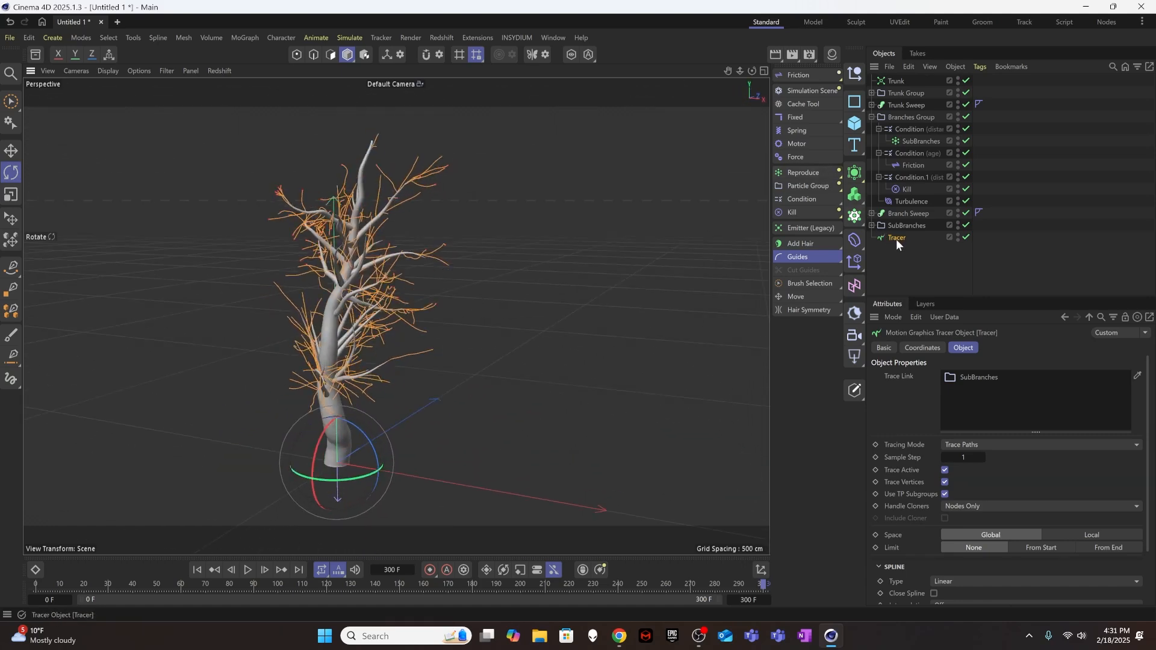
Reduce the Strength of the SubBranches group's Turbulence to 0.5 cm.
click(872, 226)
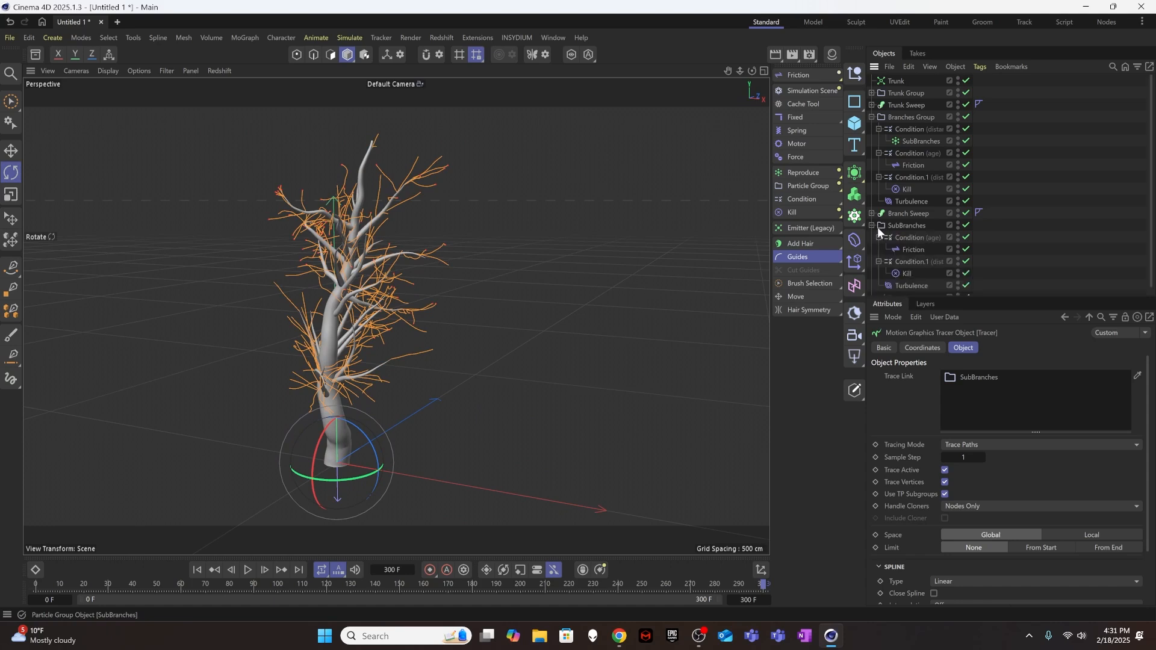
click(913, 283)
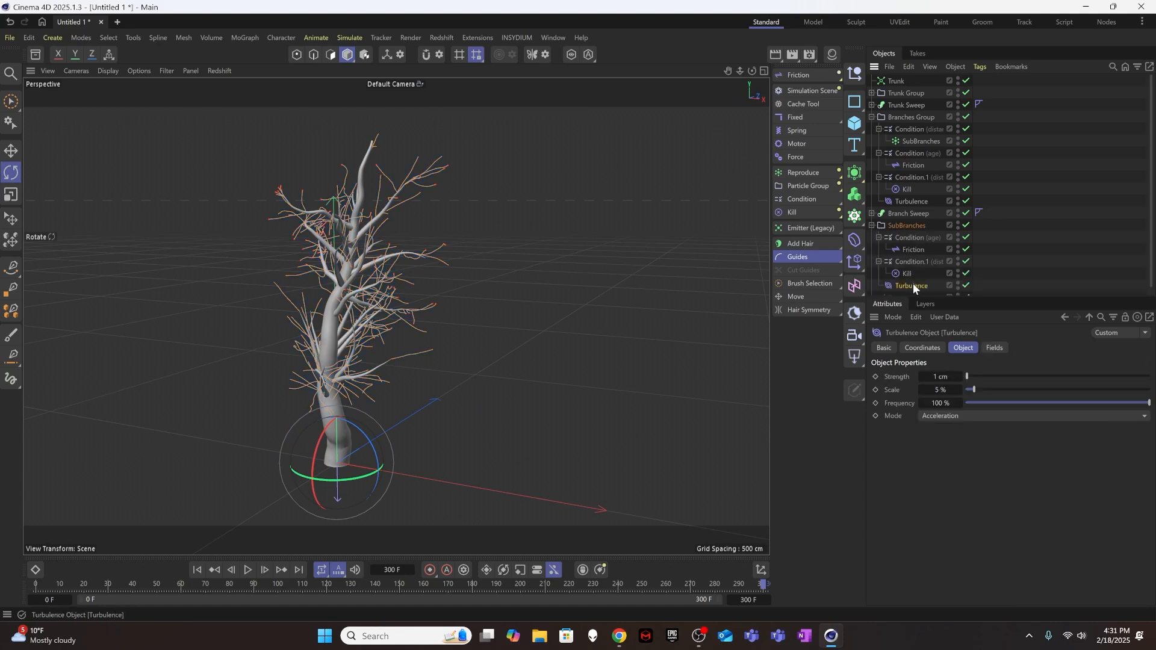
click(945, 377)
Set the SubBranches group's Condition.1 to kill particles after a Distance Traversed of 30 cm.
scroll(934, 240, down, 1)
click(898, 253)
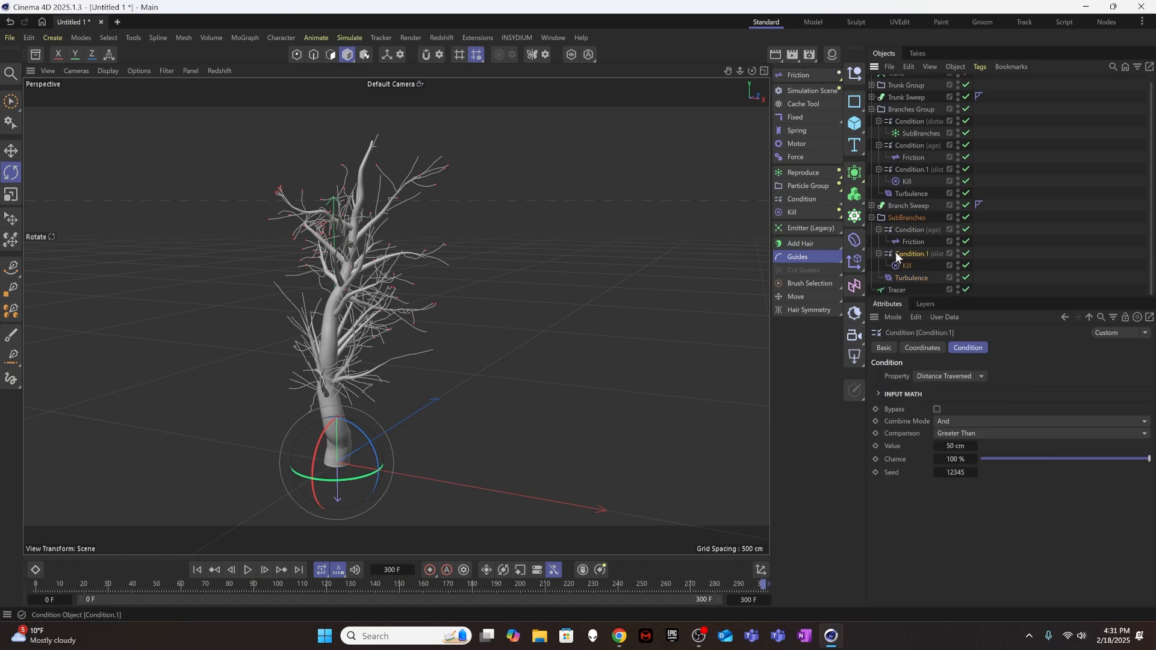
click(960, 451)
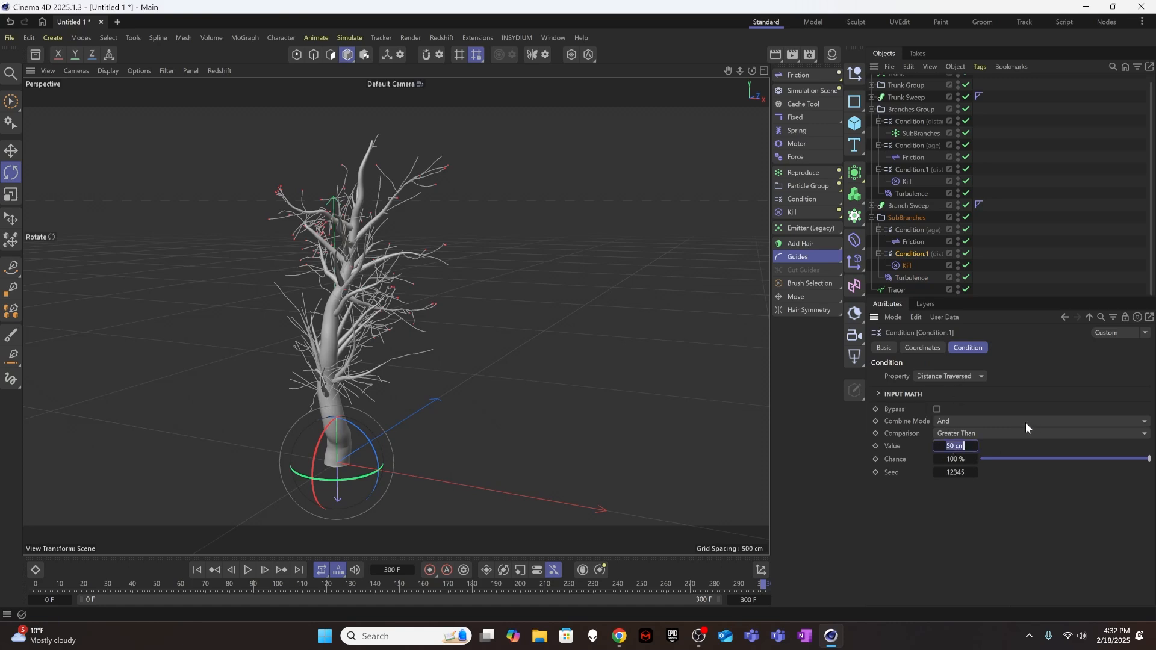
text(30)
key(Return)
Replay the growth from the first frame to check the shortened sub-branches.
click(197, 570)
click(232, 570)
click(242, 571)
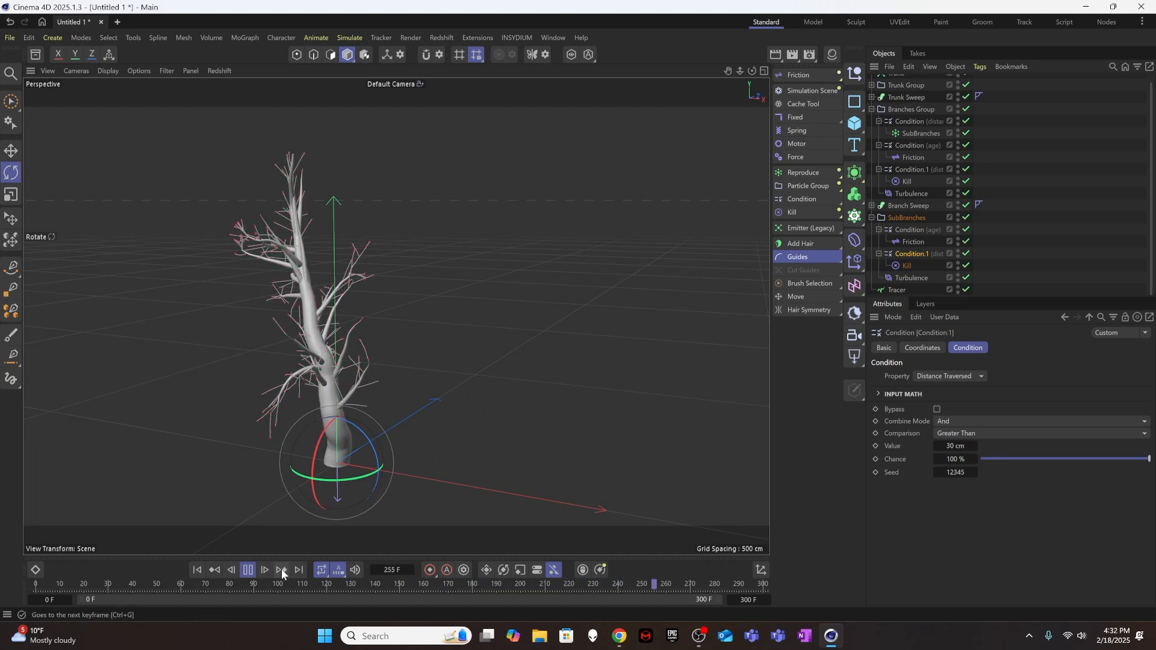
Stop the growth playback, collapse the SubBranches group and save the project as Procedural Tree.c4d.
click(247, 570)
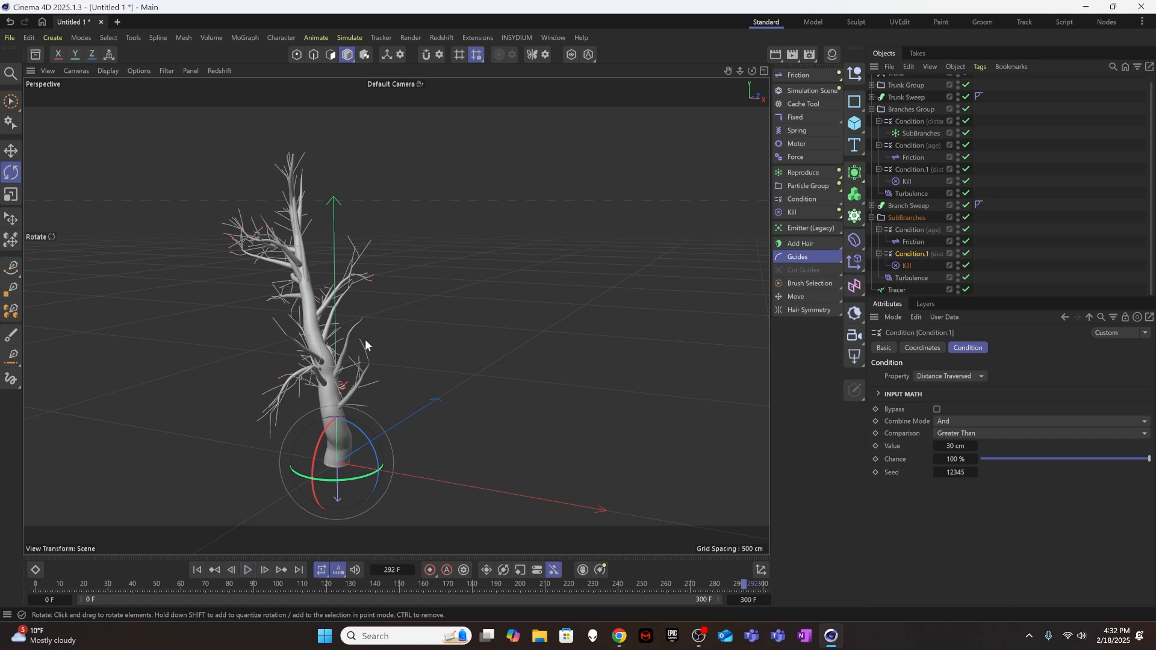
alt+drag(365, 339, 418, 321)
click(1038, 204)
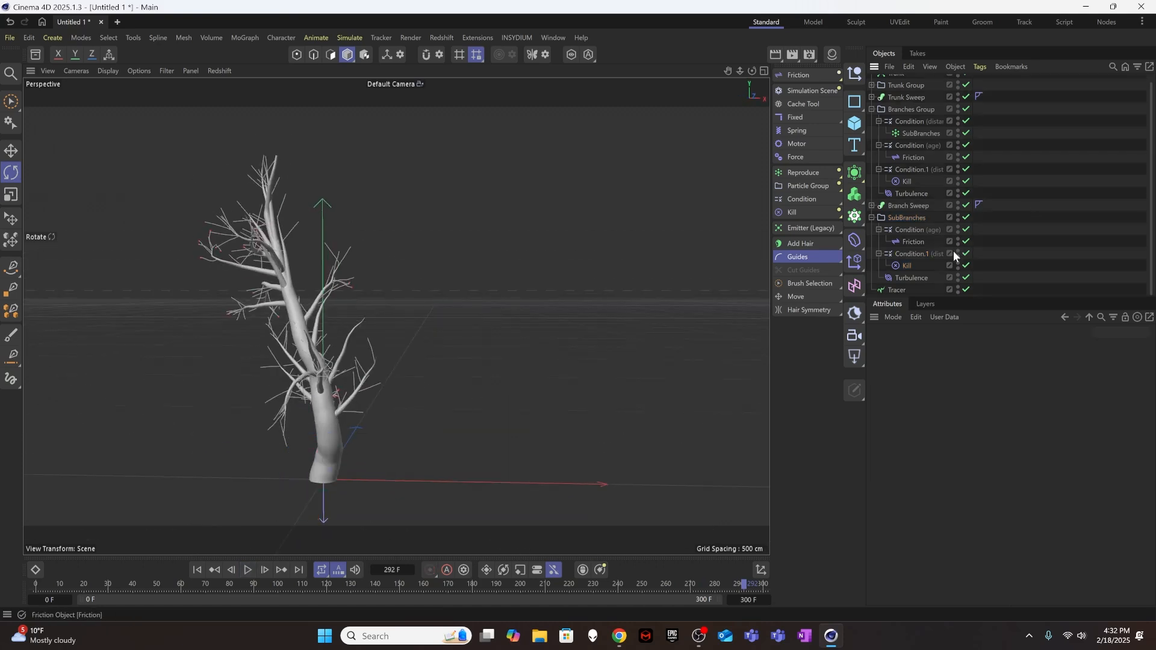
scroll(933, 241, up, 1)
scroll(912, 260, down, 1)
click(873, 218)
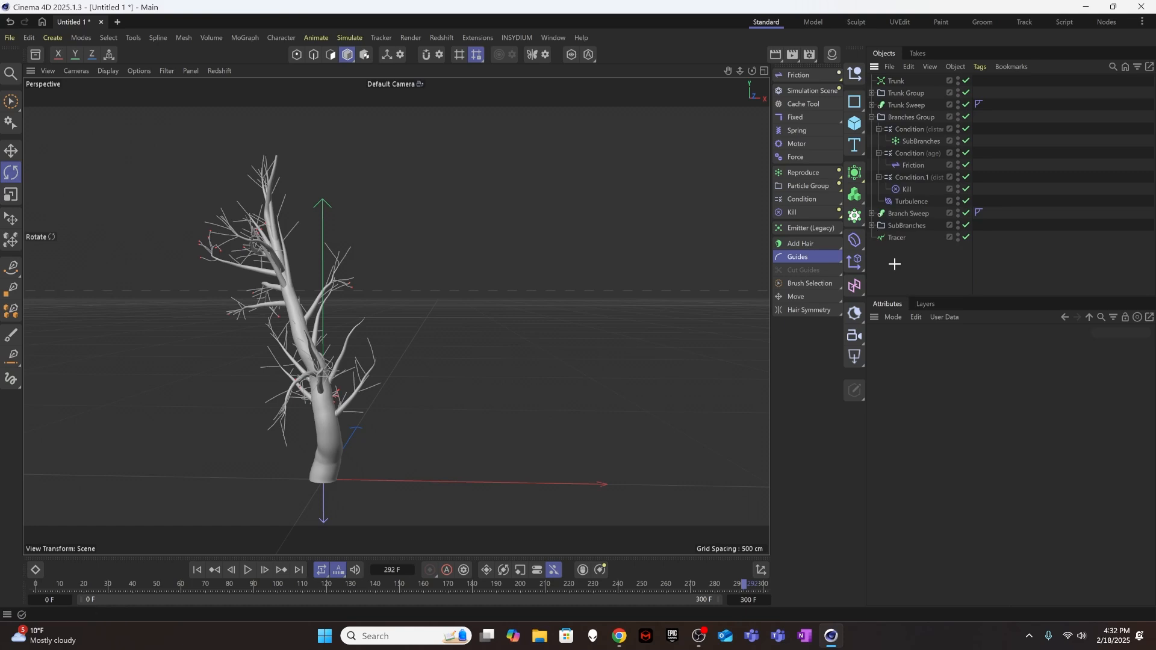
click(10, 38)
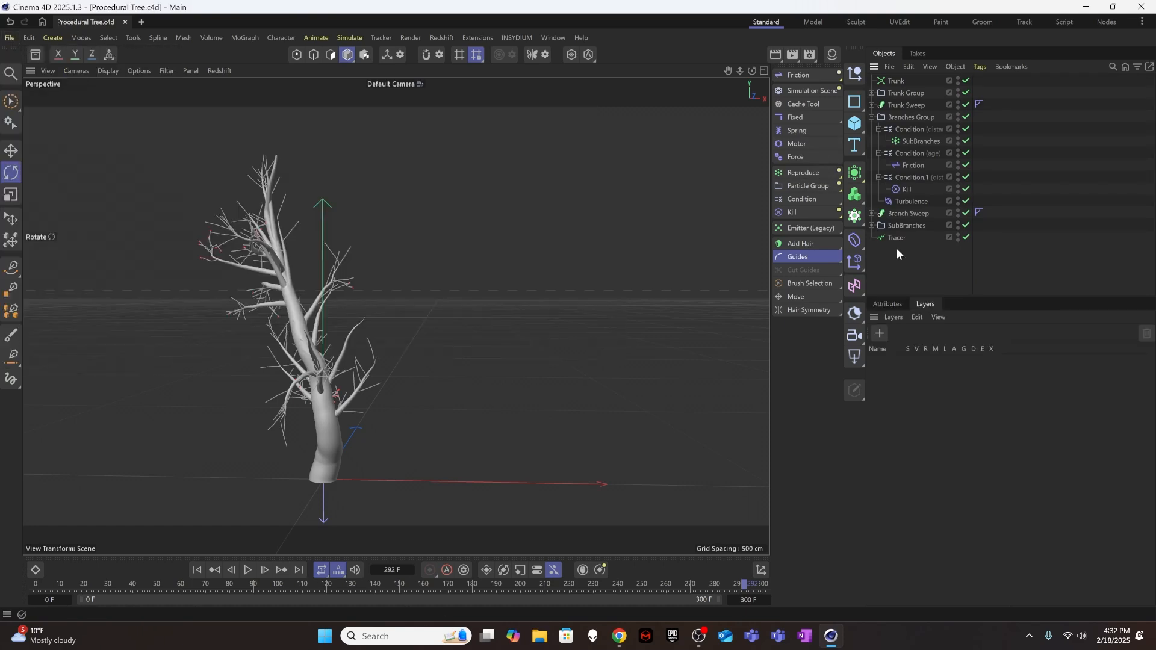
Add a Sweep generator below the sub-branch Tracer and name it SubBranch SweepSweep.
click(898, 241)
ctrl+click(898, 240)
click(898, 239)
click(856, 173)
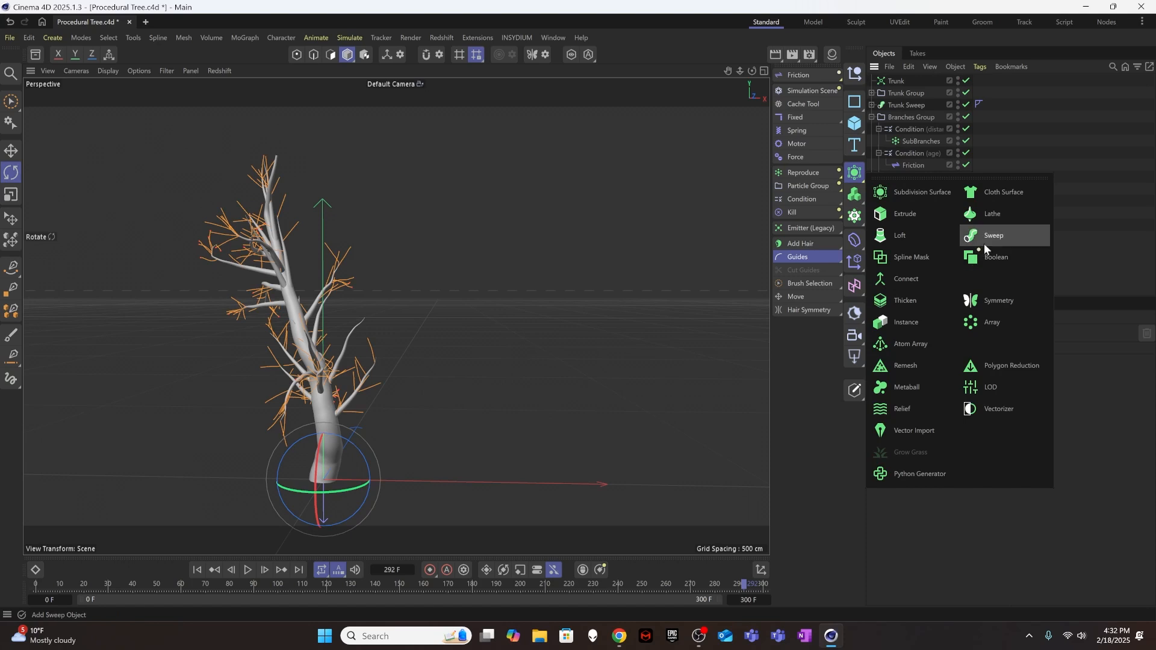
click(985, 246)
drag(899, 83, 890, 276)
double_click(891, 251)
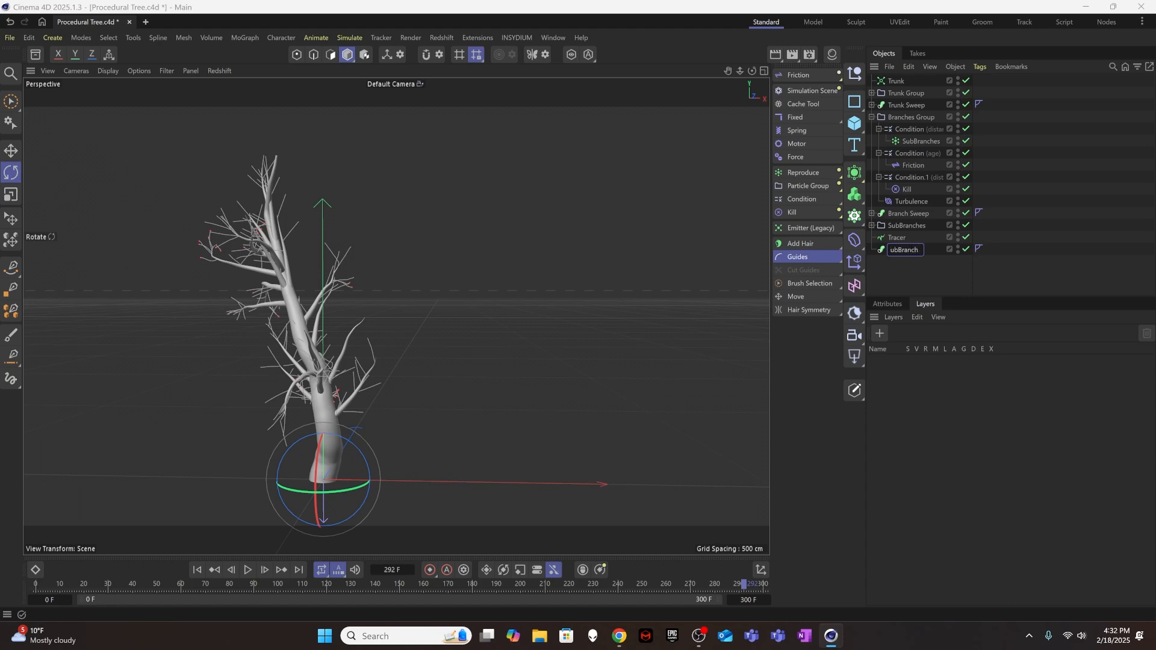
key(Return)
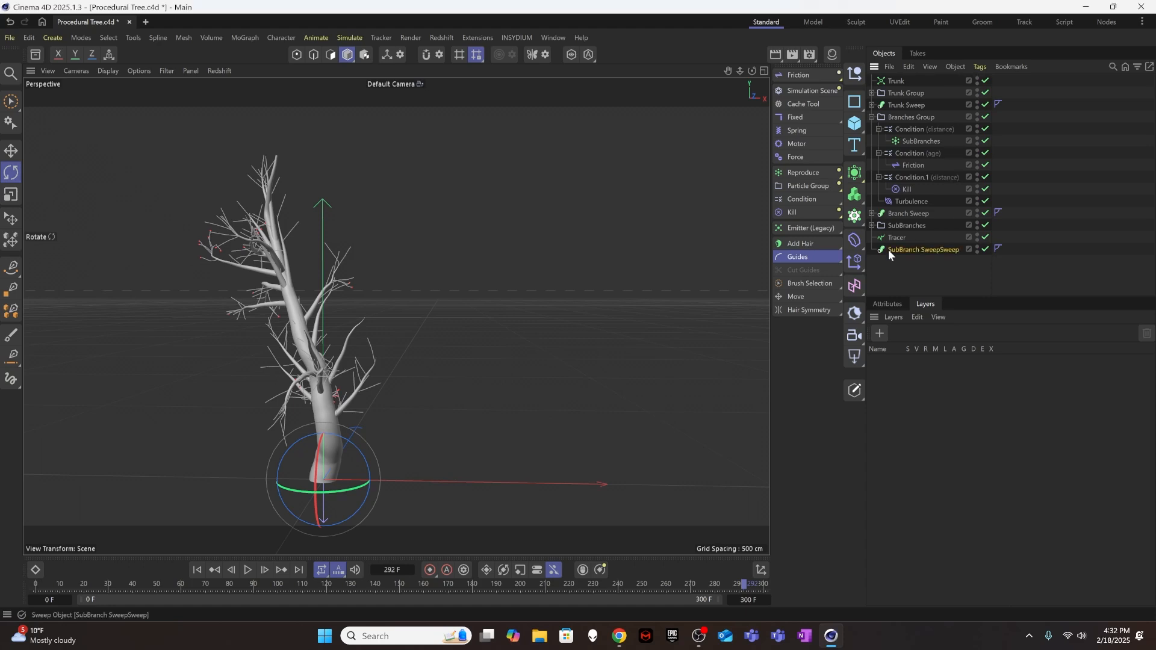
Add an n-Side spline and place it with the Tracer inside the sub-branch sweep, with the n-Side as profile above the Tracer.
click(855, 101)
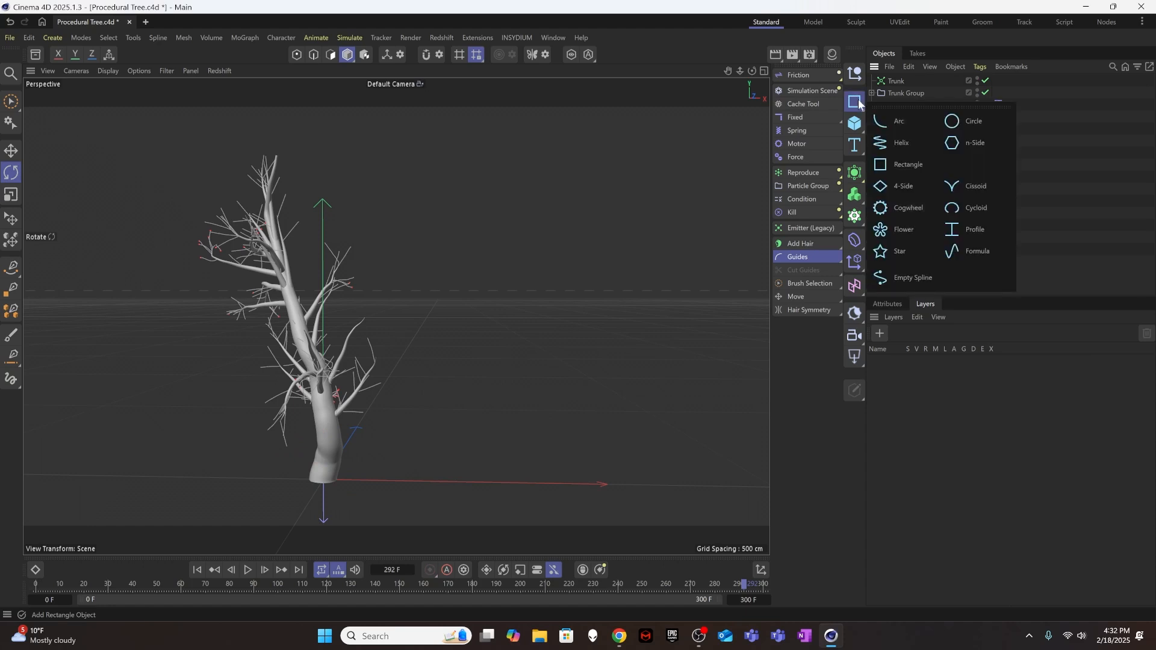
click(935, 143)
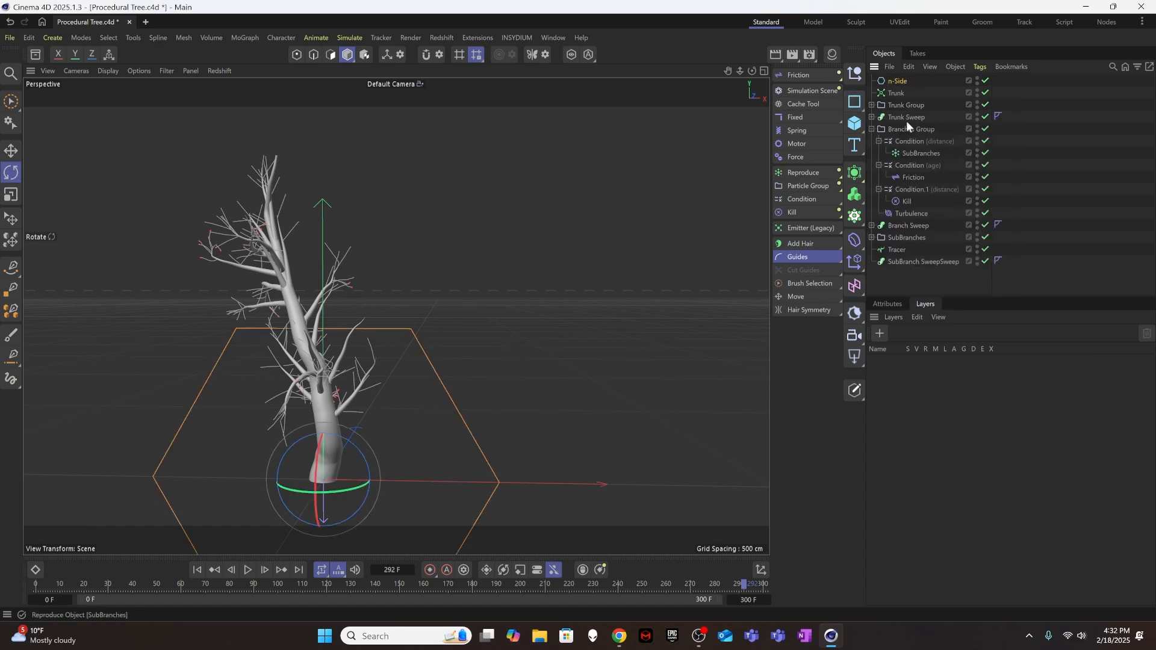
drag(897, 81, 899, 266)
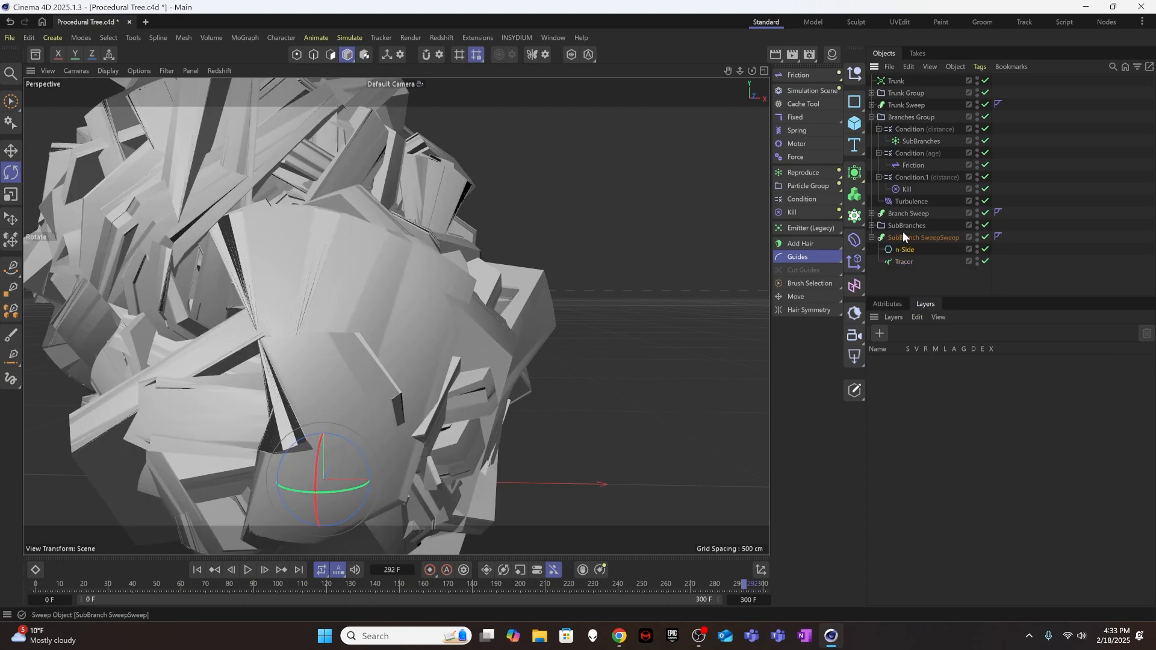
Set the radius of the sub-branch sweep's n-Side profile to 2 cm.
click(902, 303)
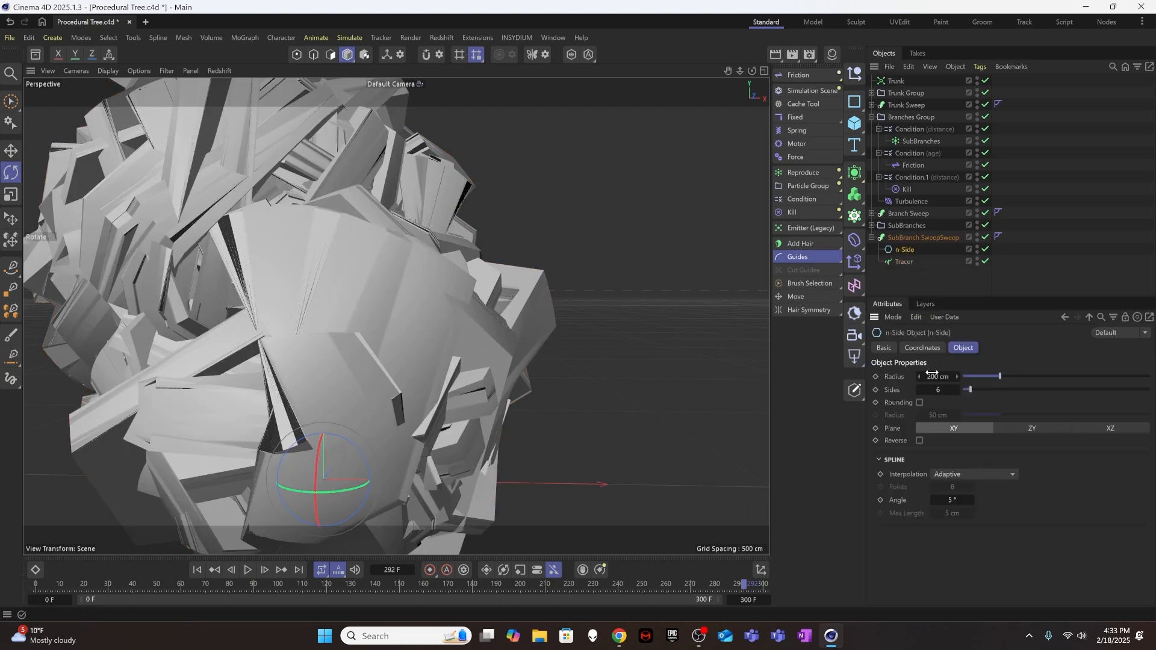
click(938, 377)
text(4)
key(Return)
click(926, 378)
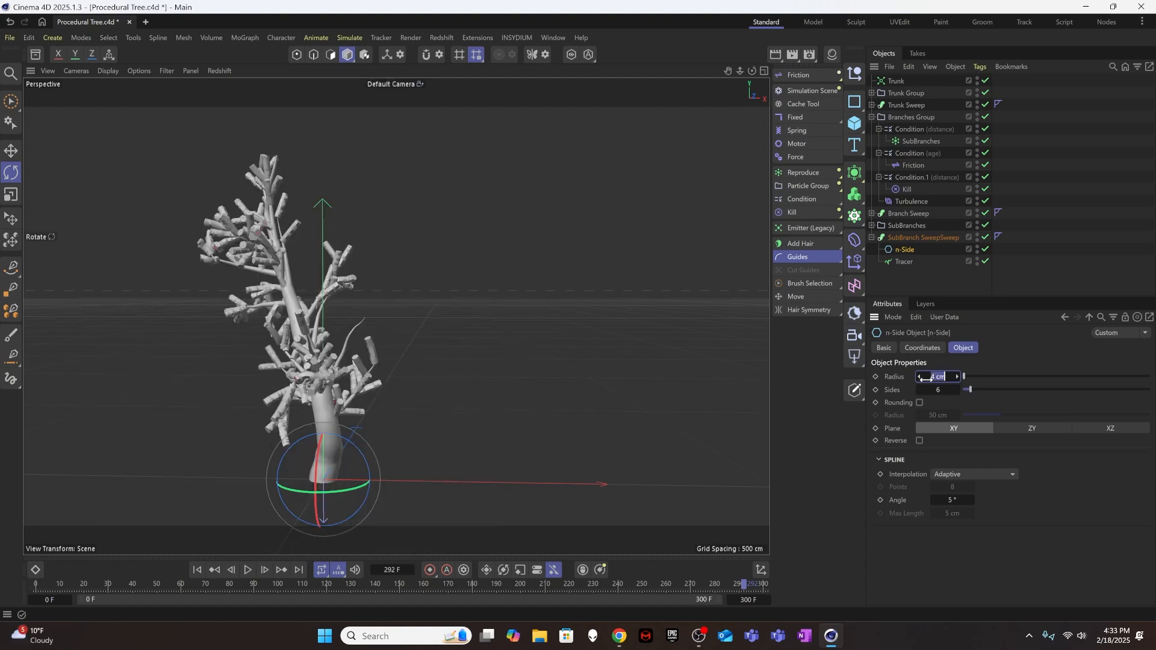
key(Return)
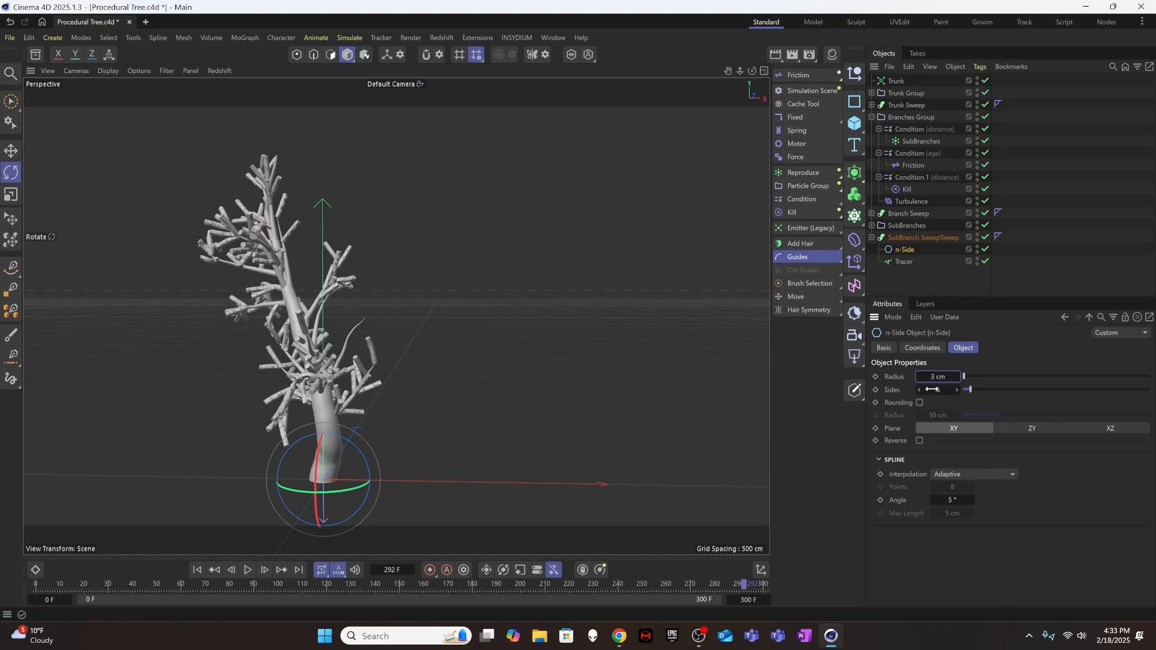
drag(941, 377, 943, 377)
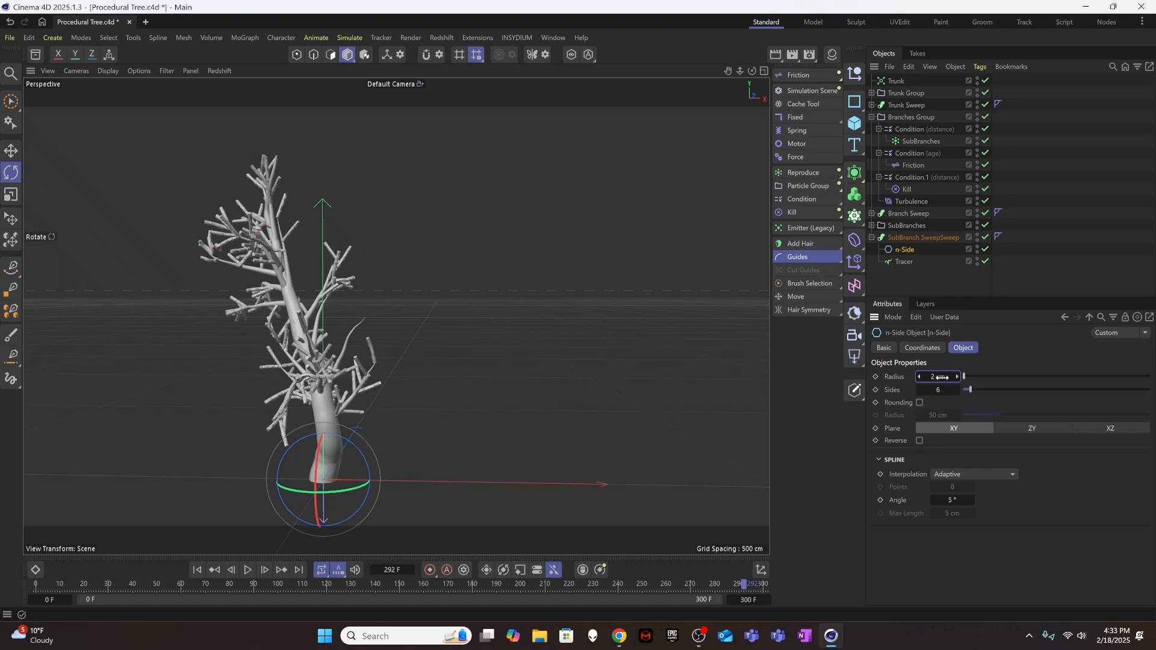
Lower the End Scale of the sub-branch sweep so the sub-branches taper to points.
click(911, 226)
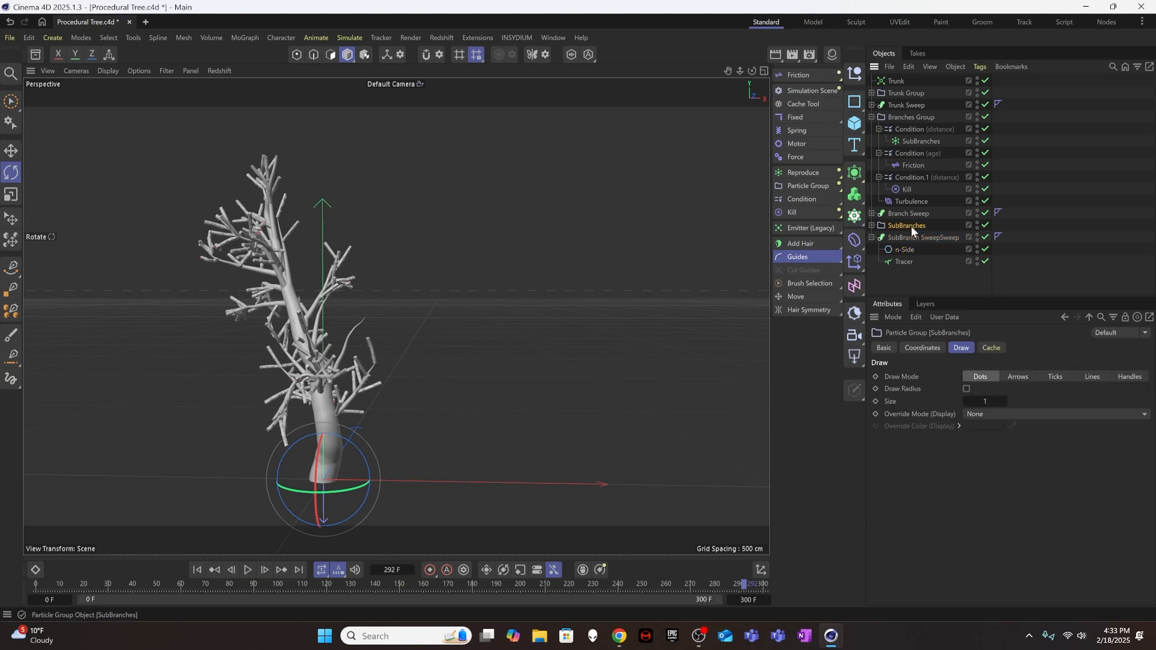
click(914, 237)
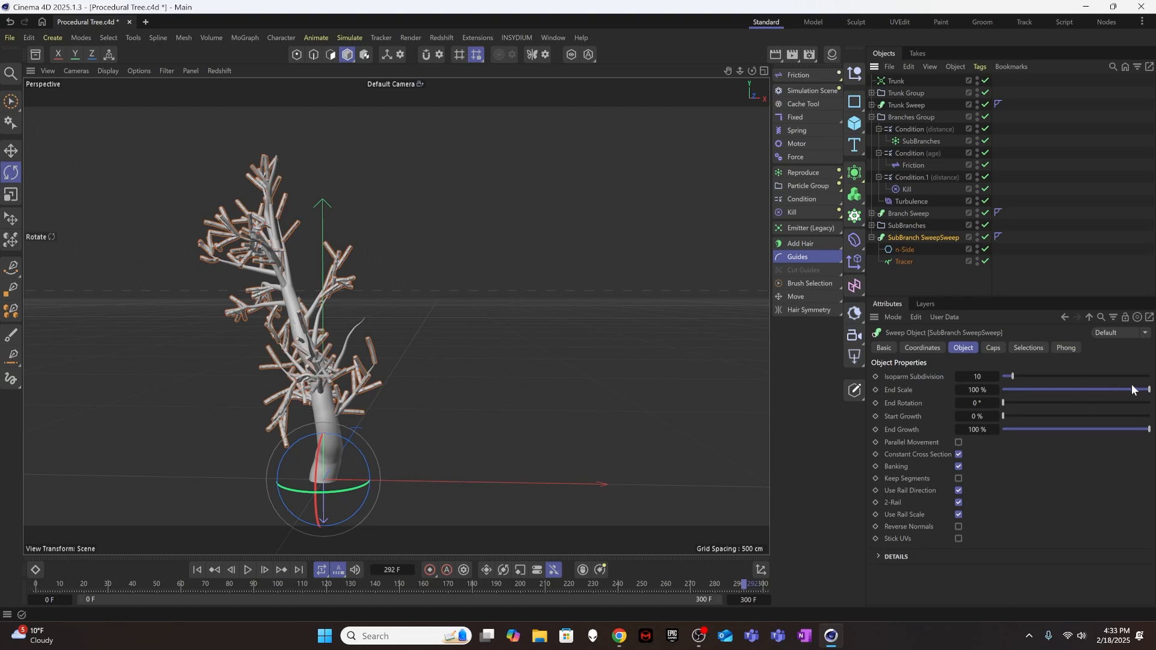
drag(1132, 390, 980, 393)
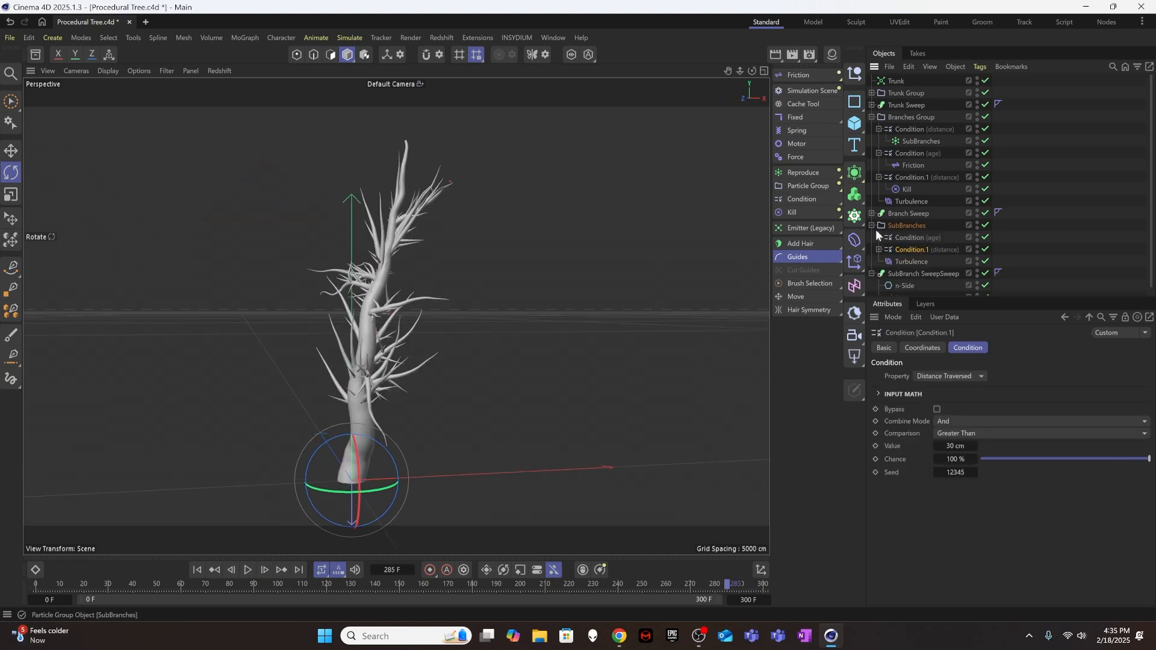
Set the kill distance in the Branches Group's Condition.1 to 200 cm.
click(902, 117)
click(912, 154)
click(912, 177)
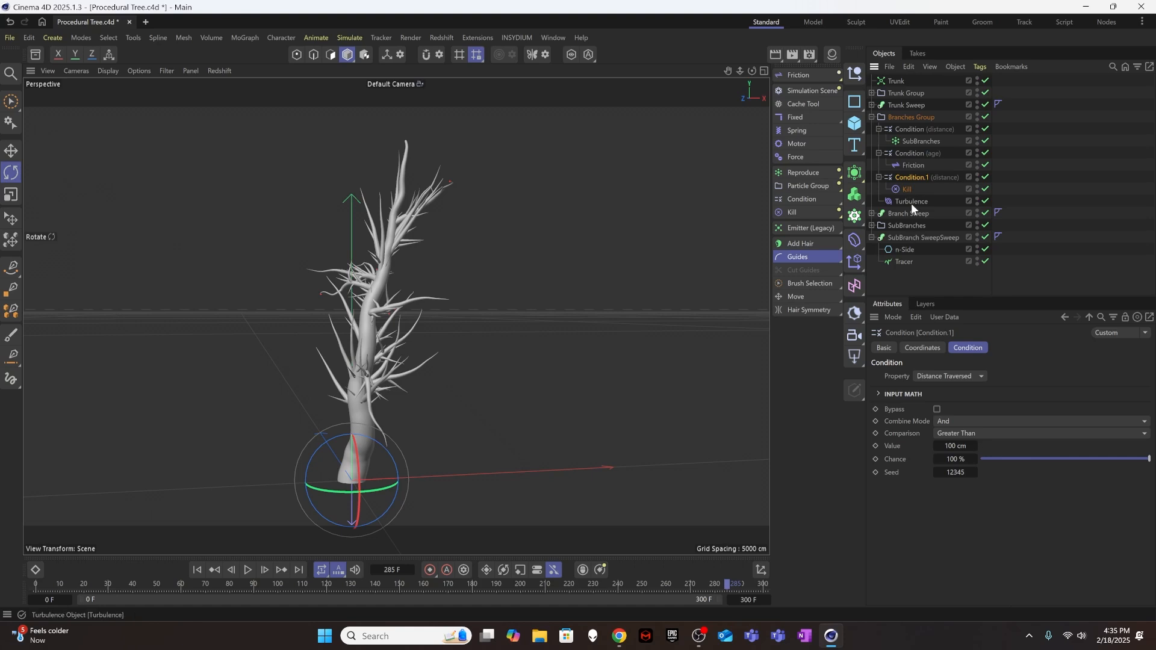
click(960, 445)
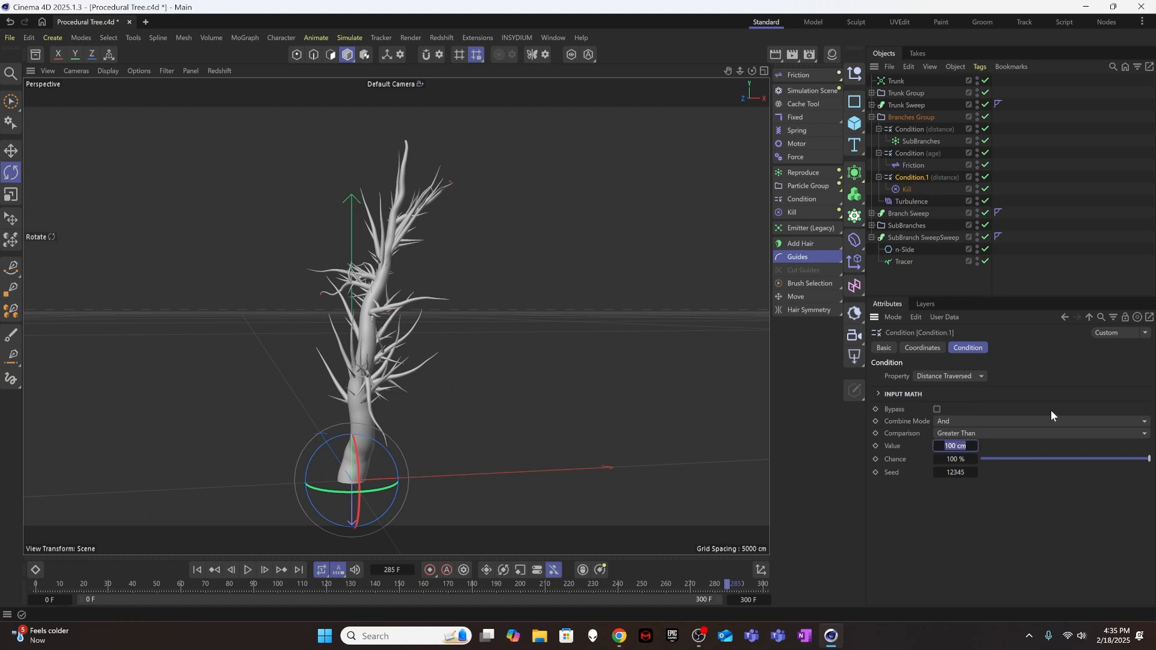
text(200)
key(Return)
Set the kill distance in the SubBranches group's Condition.1 to 60 cm.
click(872, 226)
click(928, 250)
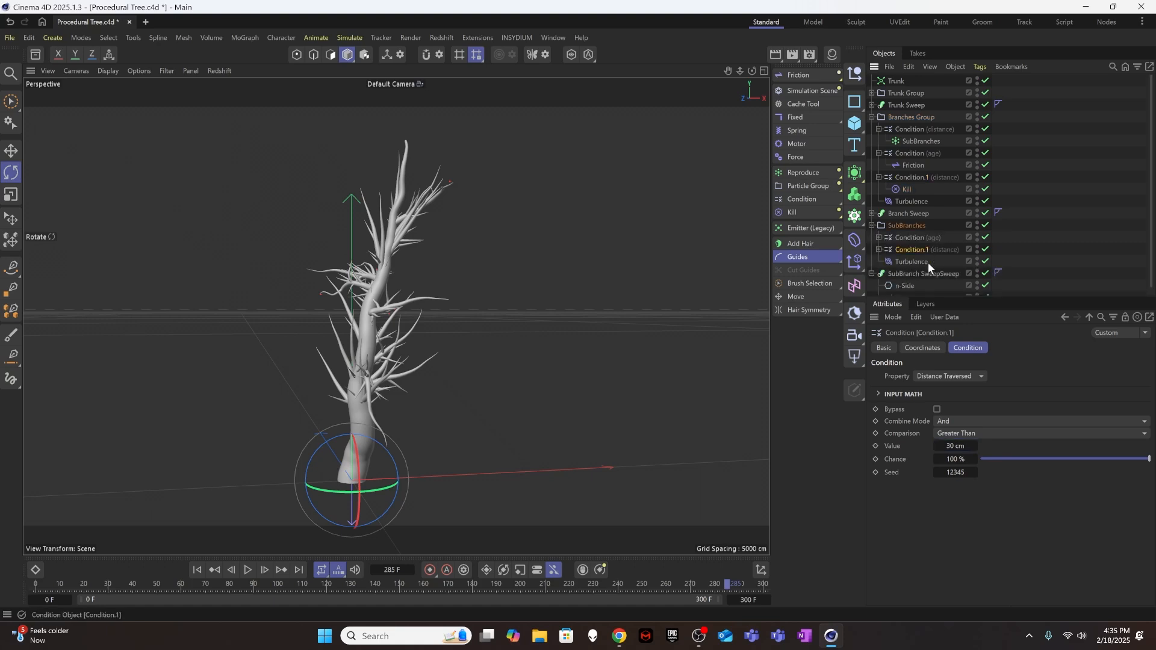
click(954, 446)
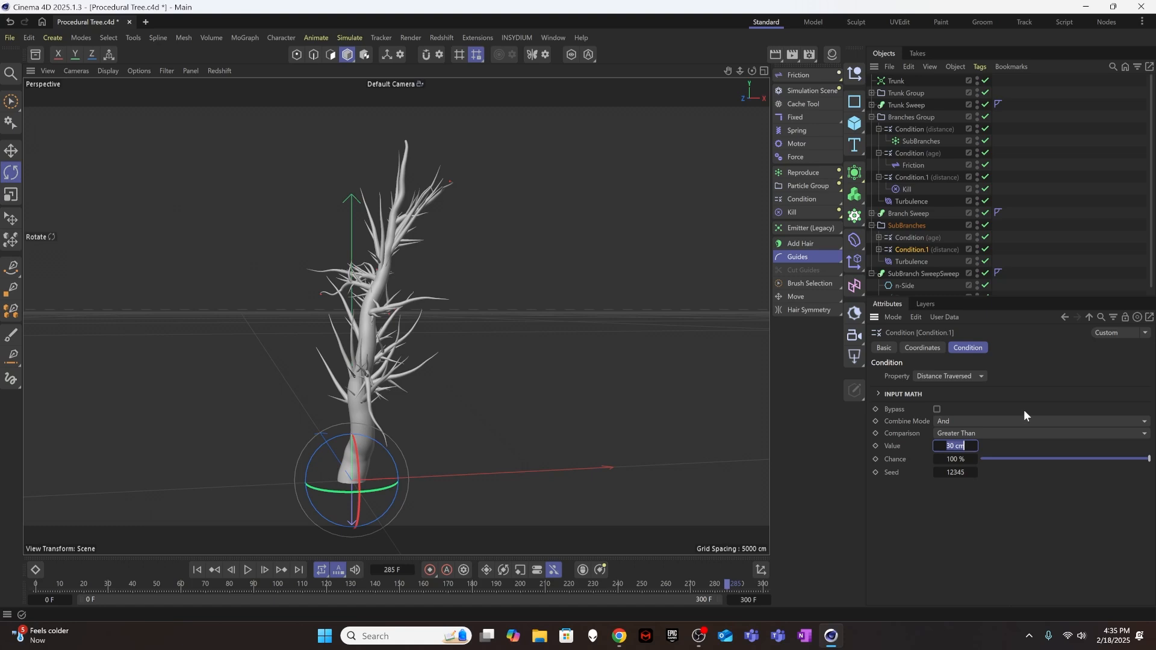
text(60)
Set the Branches Group's distance condition for spawning sub-branches to a range of 50 cm to 150 cm.
click(911, 130)
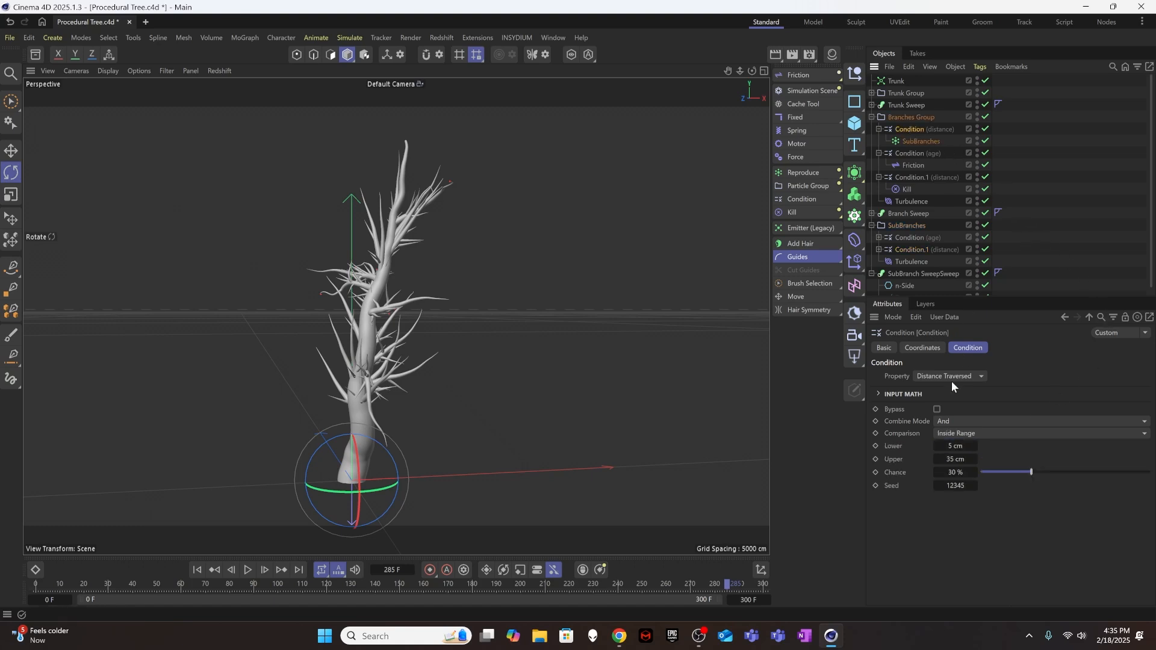
click(956, 459)
click(962, 445)
text(50)
click(955, 459)
text(150)
key(Return)
Play the growth to frame 300 and inspect the tree from several angles.
click(248, 569)
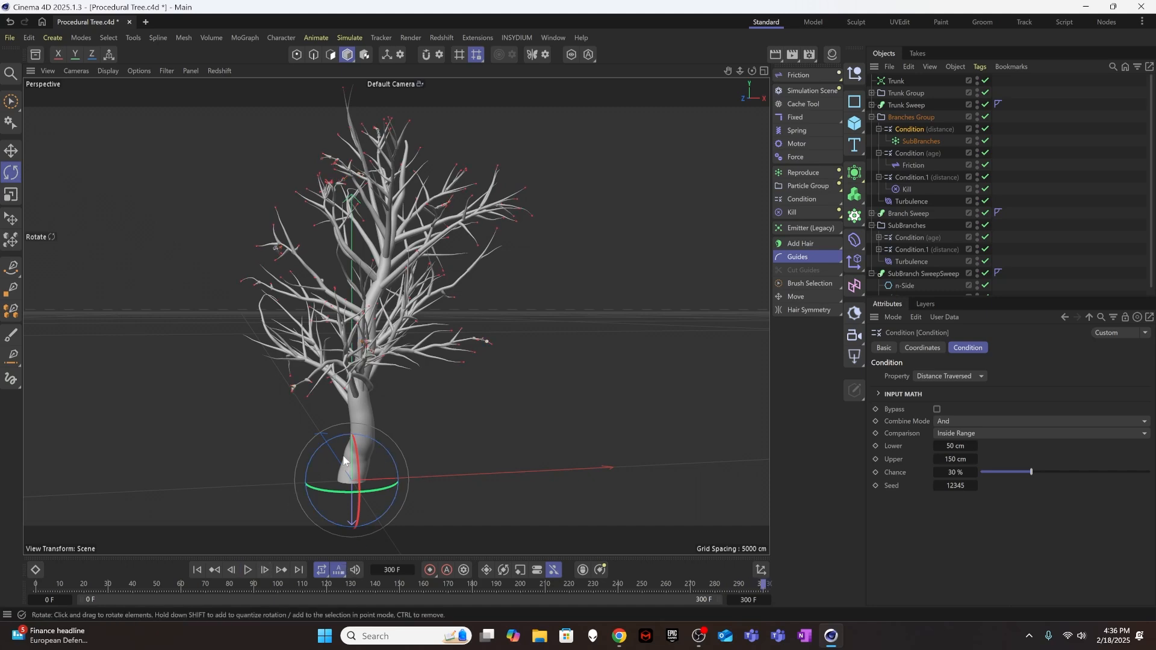
alt+drag(366, 330, 241, 333)
alt+middle_drag(365, 385, 355, 353)
alt+right_drag(355, 353, 284, 389)
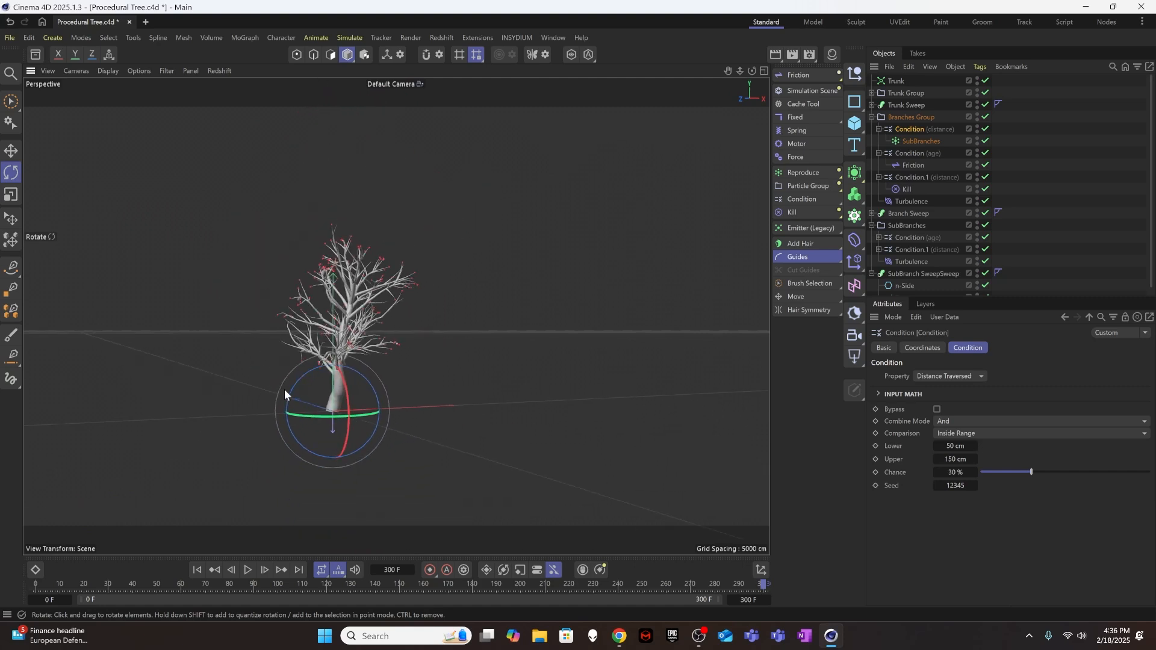
alt+drag(284, 389, 352, 357)
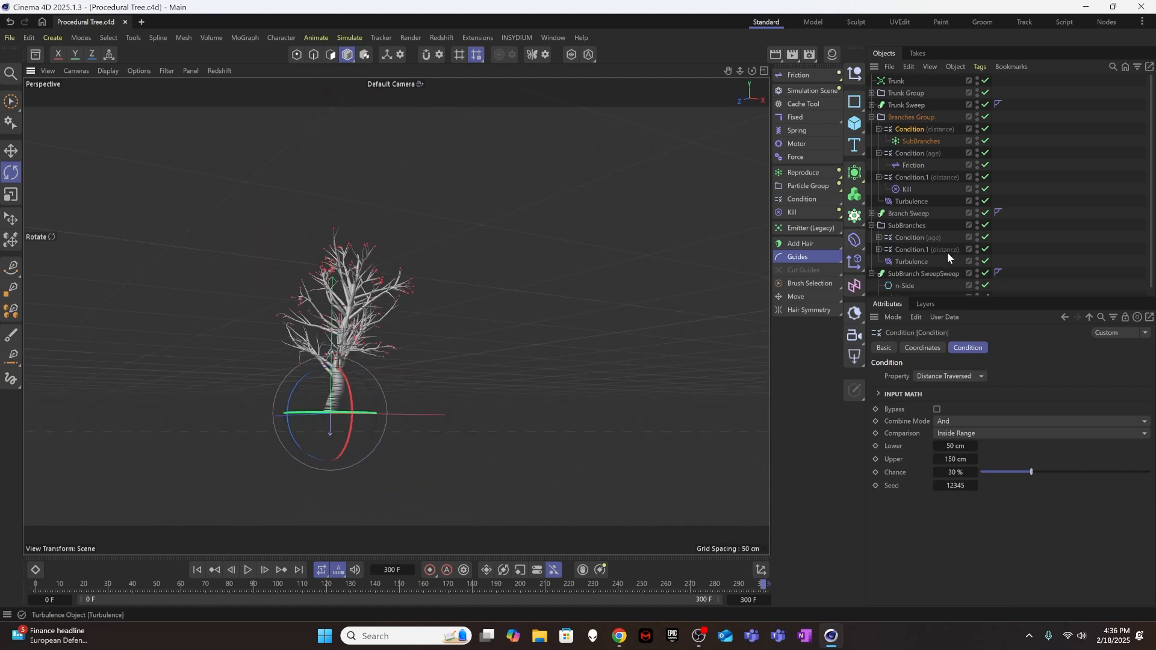
Change the Trunk emitter's shape to Sphere with a Z size of 1 cm and a shot Count of 6.
click(966, 109)
click(897, 81)
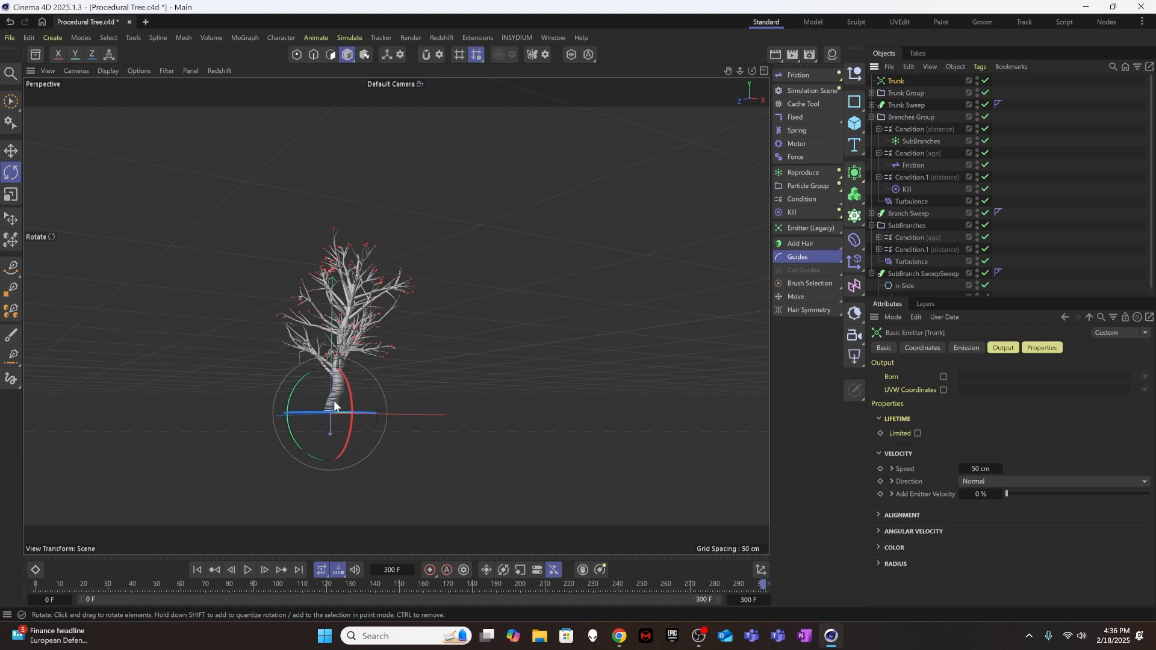
click(871, 116)
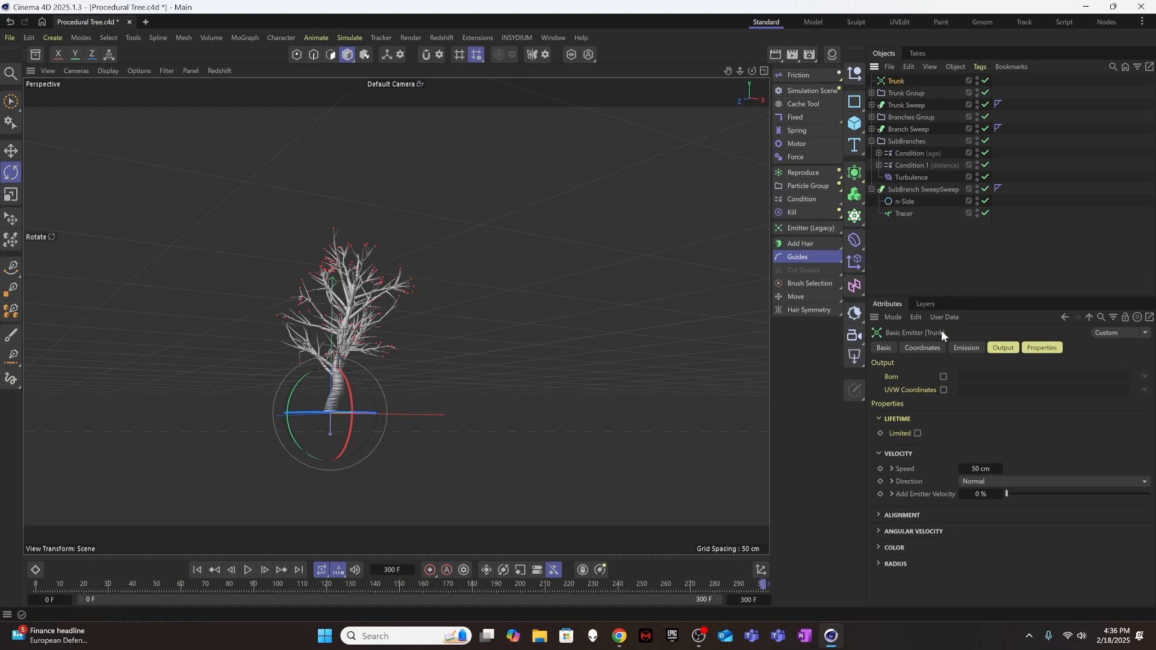
click(969, 348)
click(975, 377)
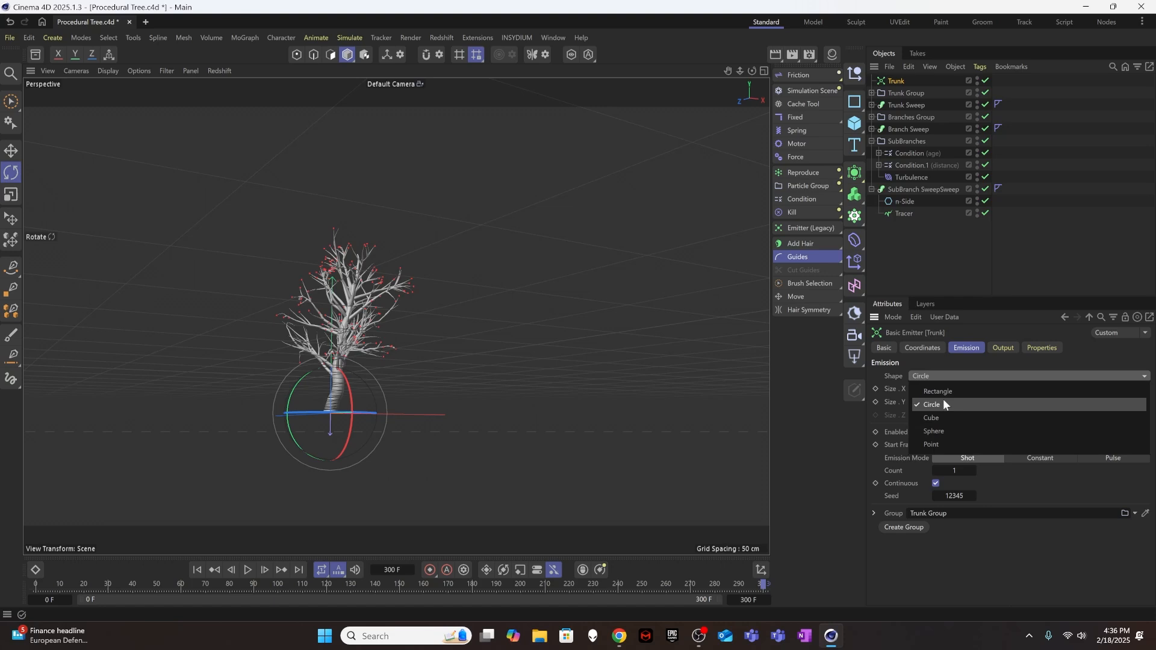
click(940, 428)
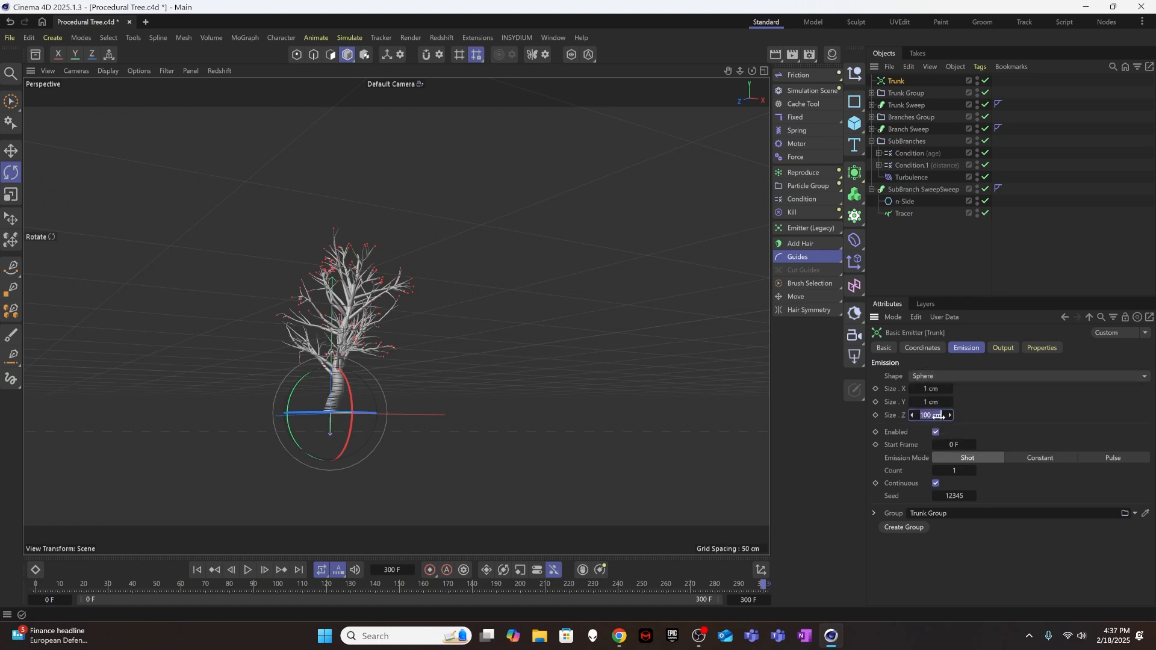
text(1)
key(Return)
click(958, 472)
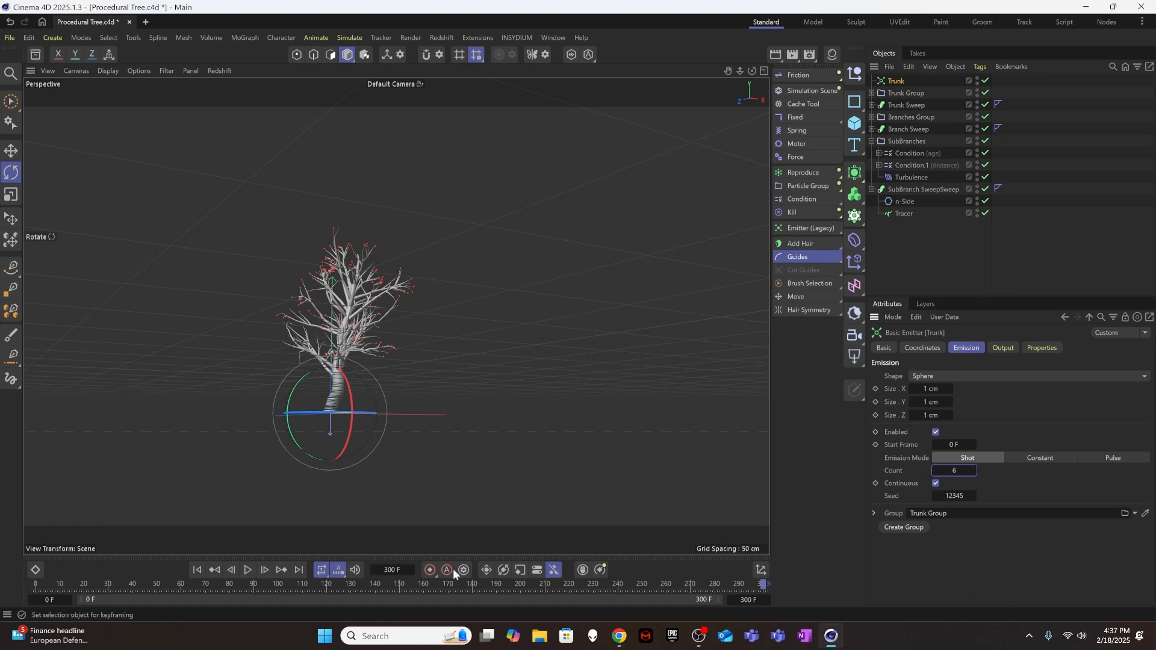
Play the growth from the first frame to check the multiple trunk shoots, and return to frame 0.
click(207, 569)
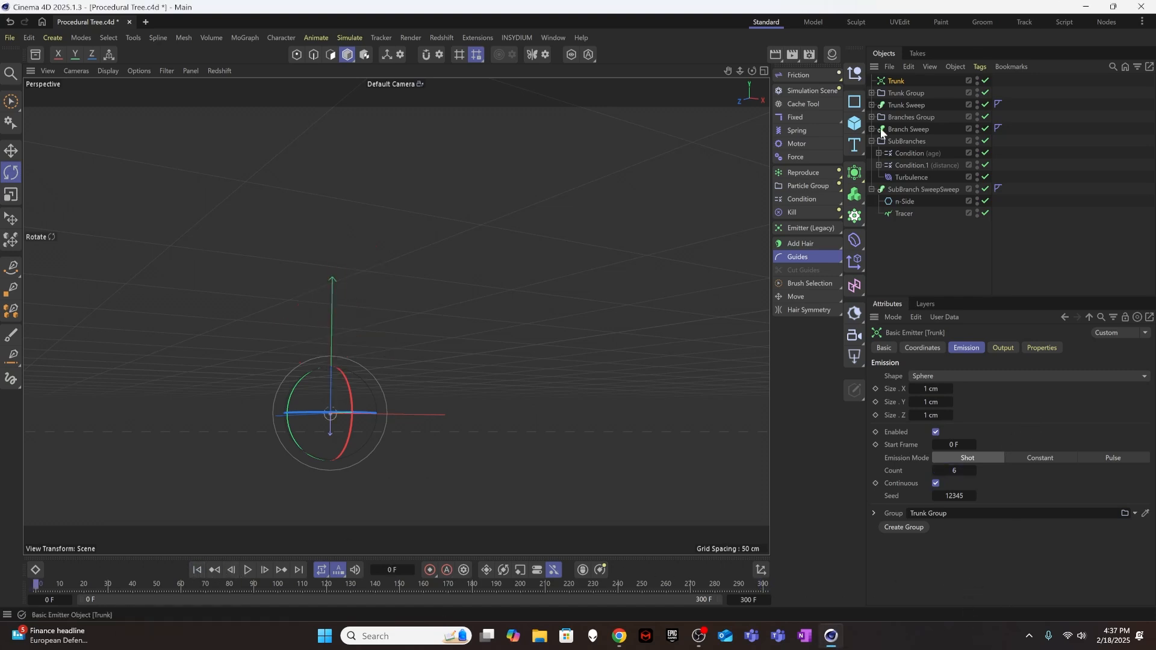
click(245, 571)
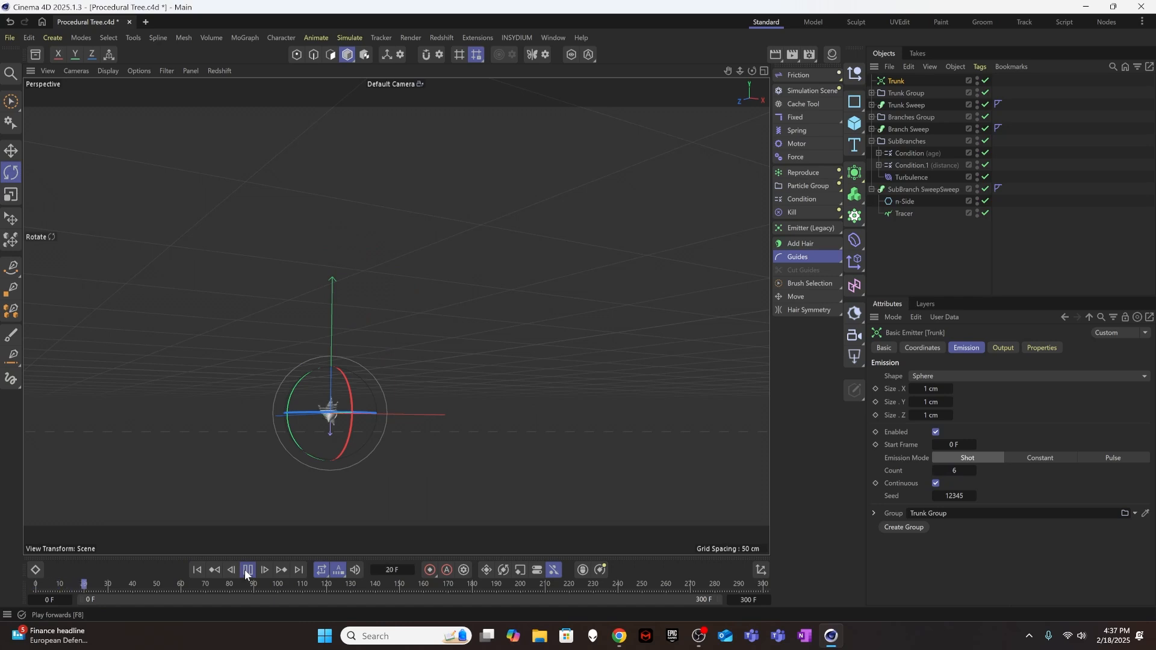
click(245, 570)
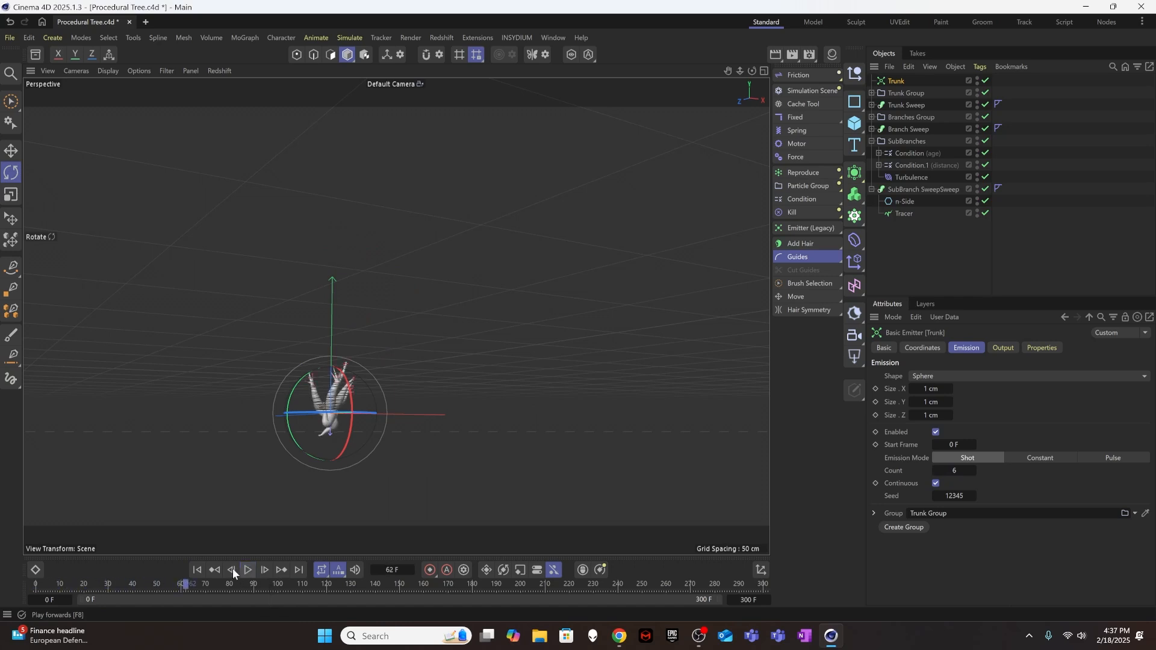
click(197, 570)
Test the growth with the Trunk Group's Gravity disabled, viewing it from several angles, then return to frame 0 and re-enable Gravity.
click(872, 93)
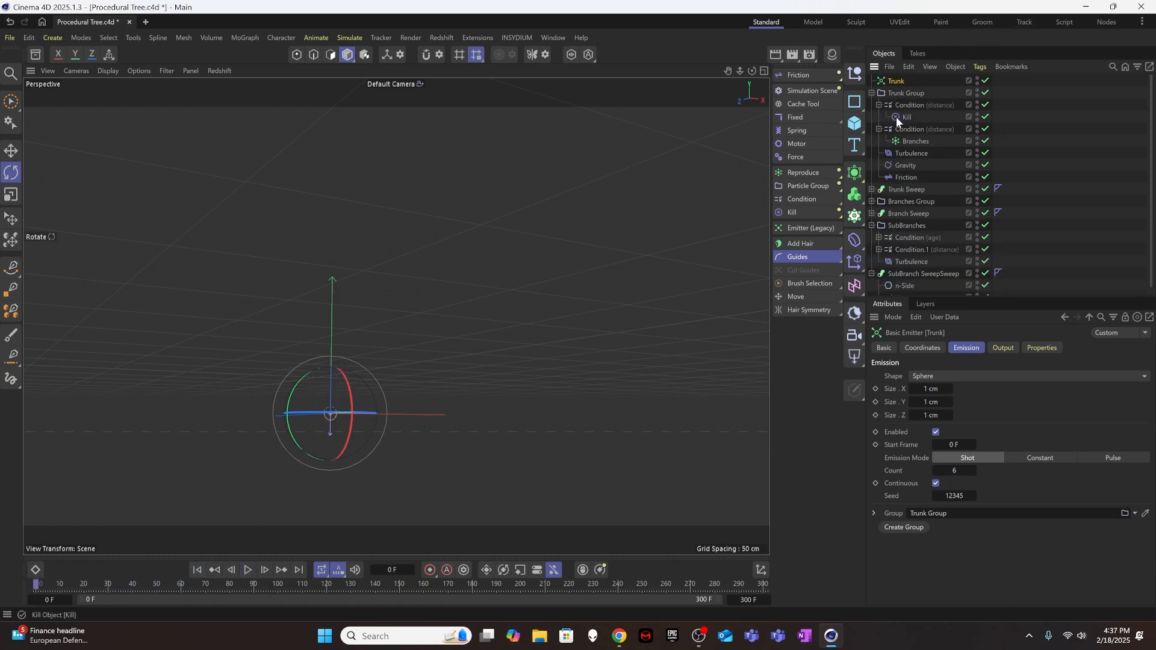
click(985, 165)
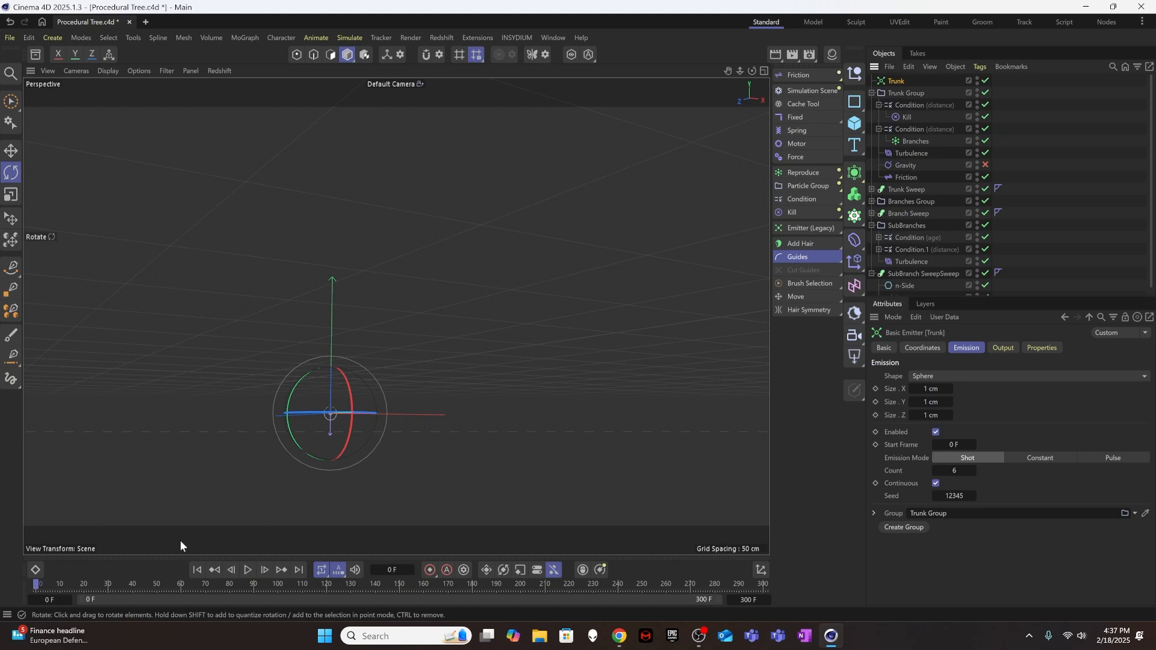
click(248, 570)
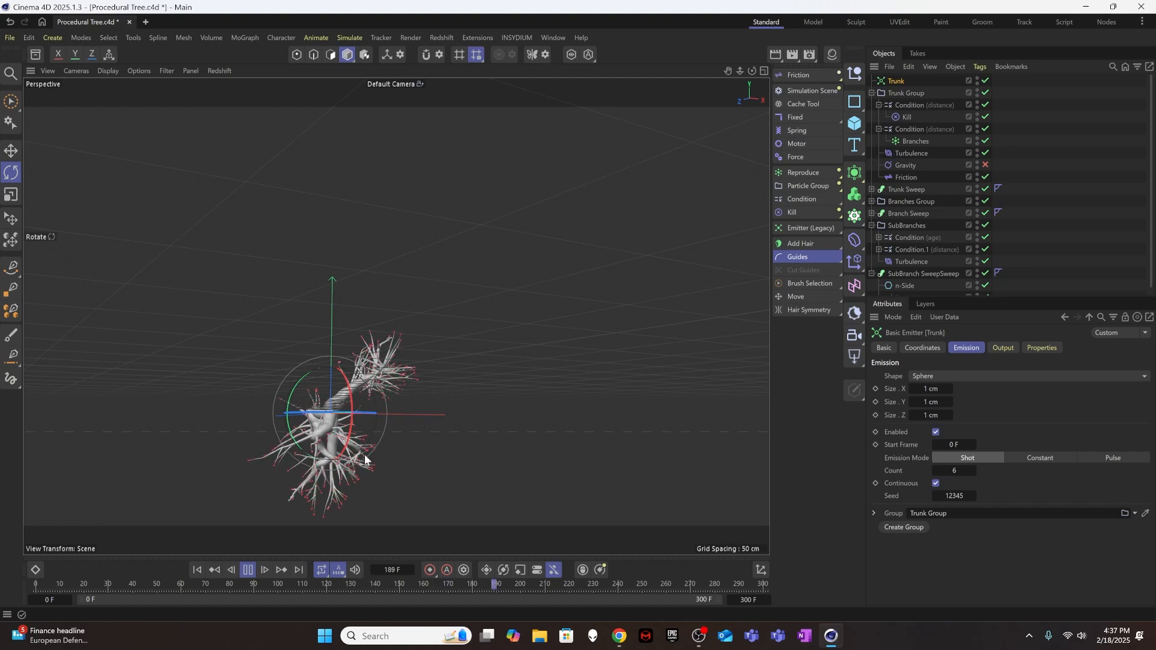
alt+drag(339, 414, 241, 403)
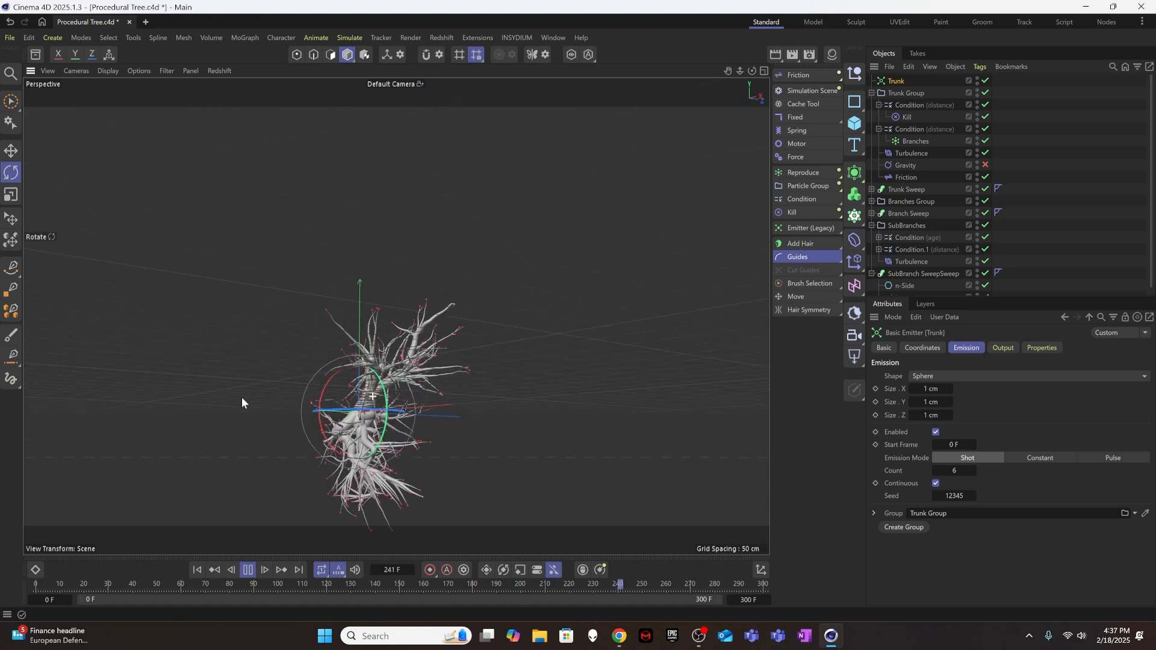
alt+drag(360, 326, 259, 373)
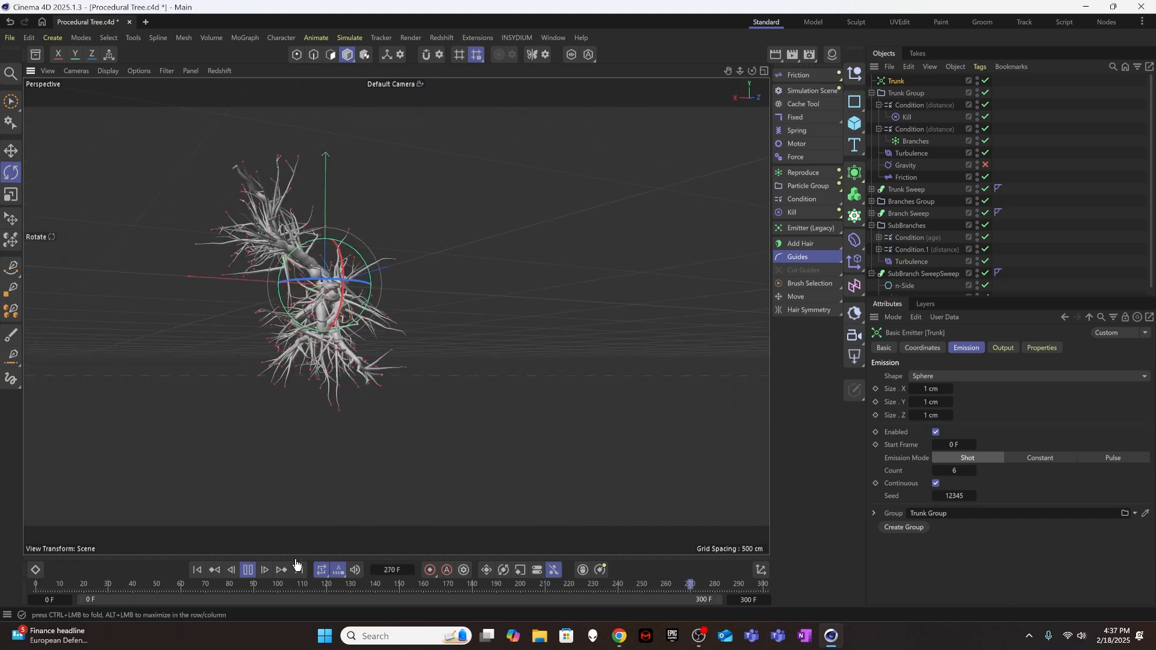
click(248, 569)
click(194, 569)
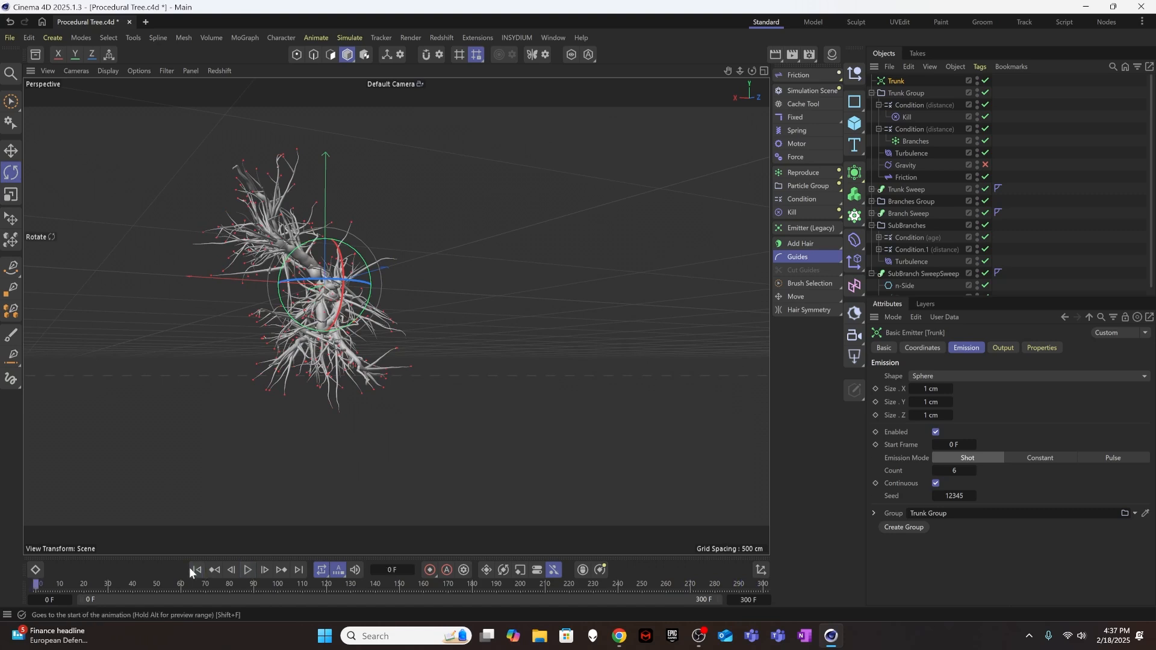
click(947, 376)
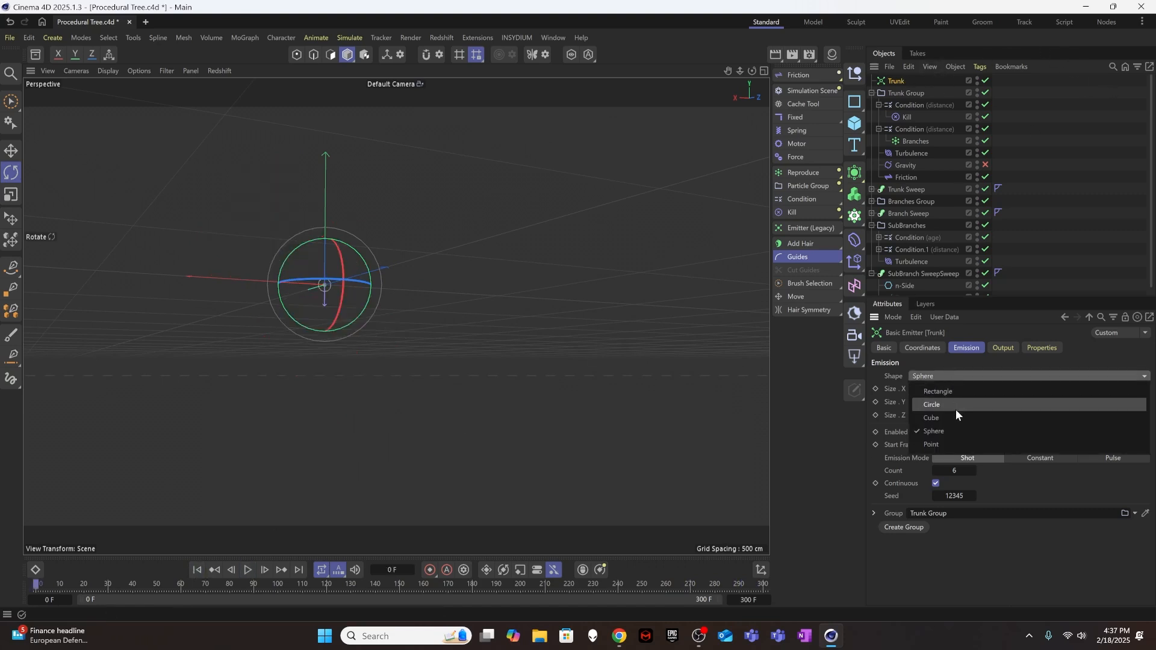
click(985, 165)
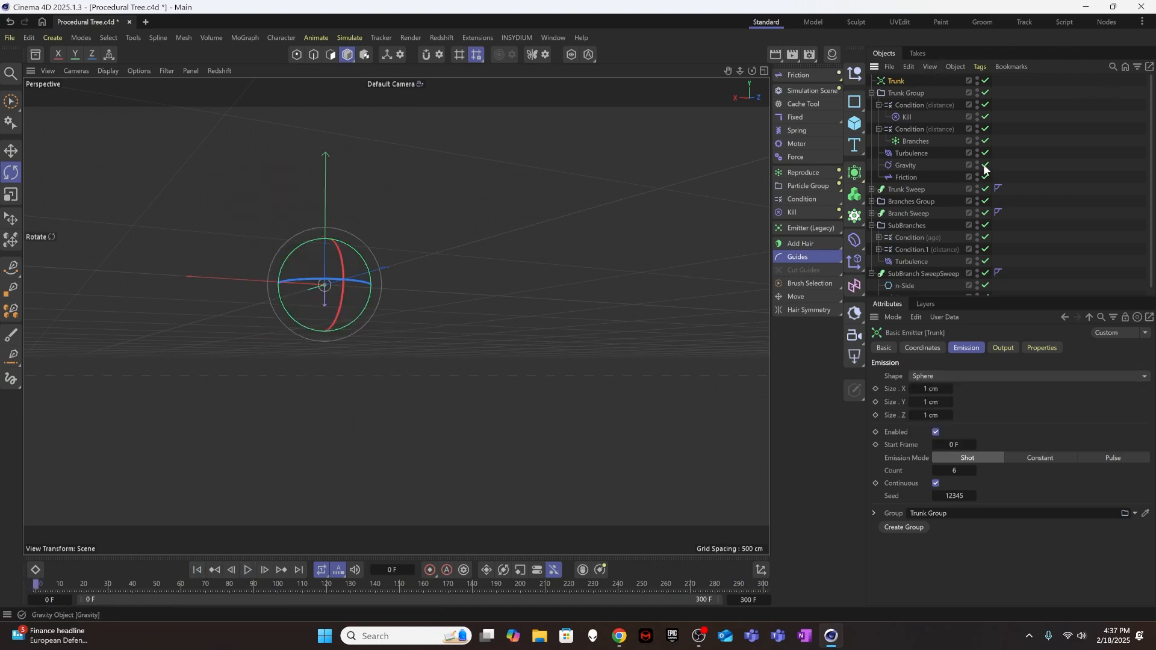
Change the Trunk emitter's shape to Circle with X and Y sizes of 600 cm.
click(966, 377)
click(961, 405)
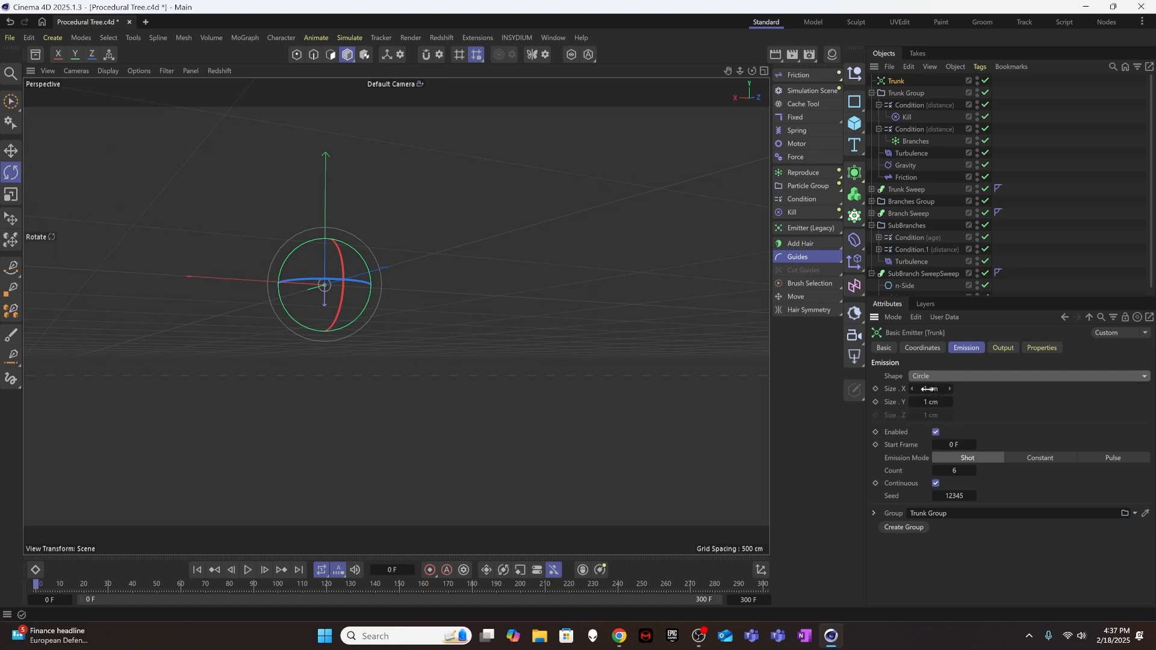
drag(930, 389, 978, 403)
drag(928, 390, 927, 390)
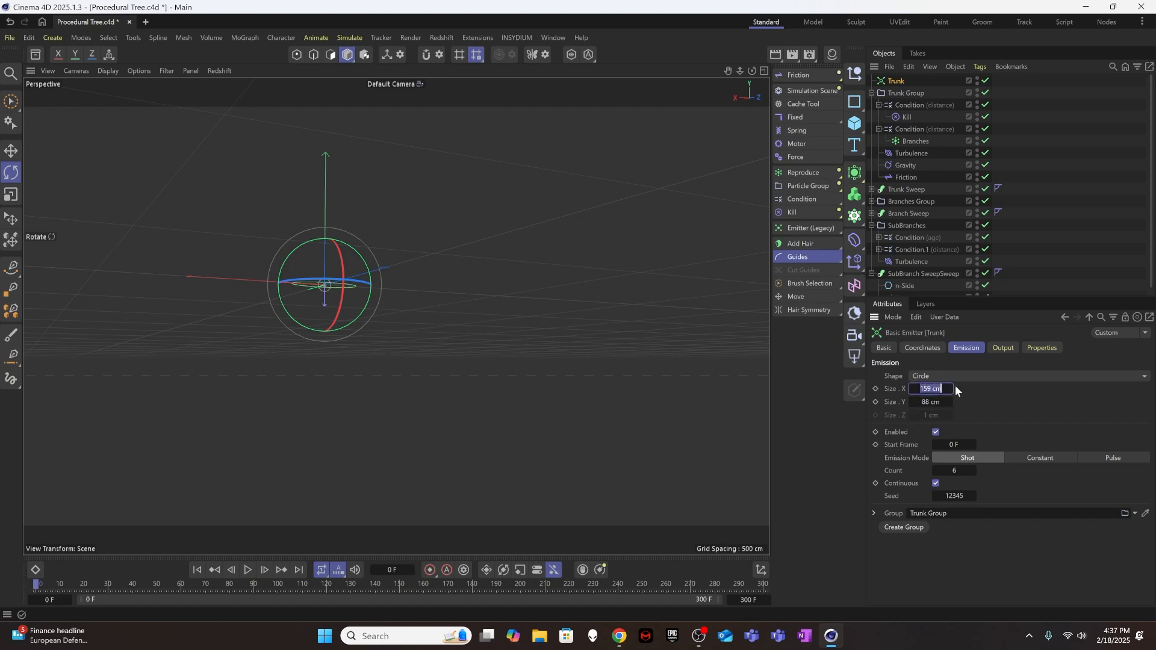
text(600)
key(Tab)
text(600)
key(Return)
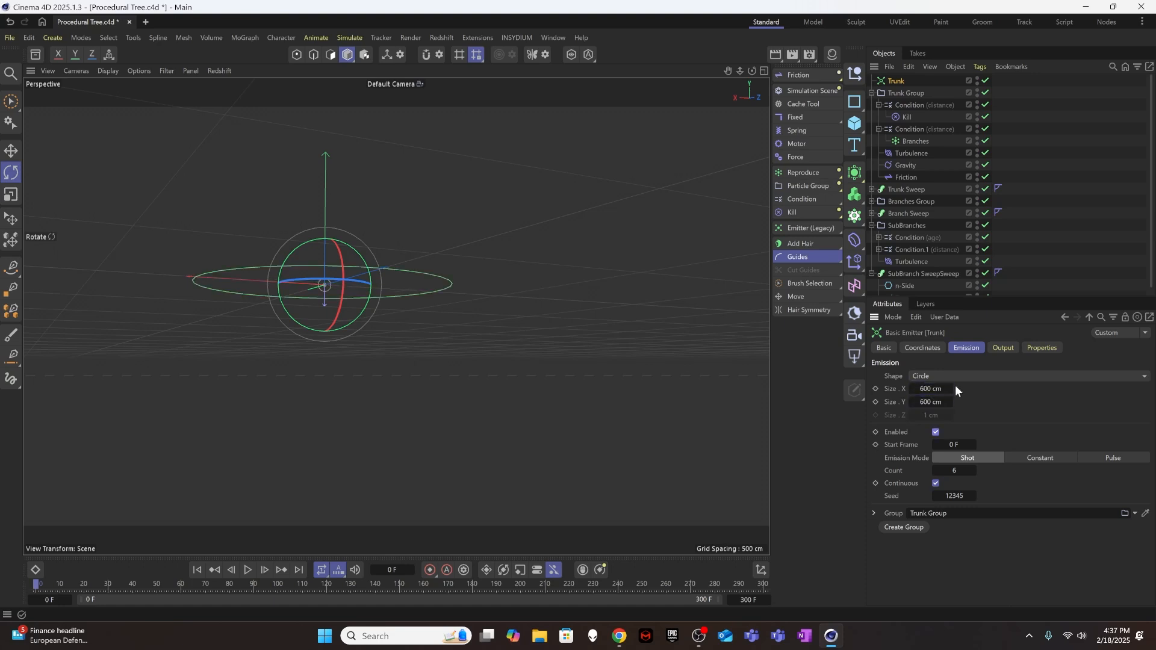
Play the growth from the first frame to about frame 264 and inspect the separate trees from several angles.
alt+drag(497, 311, 529, 367)
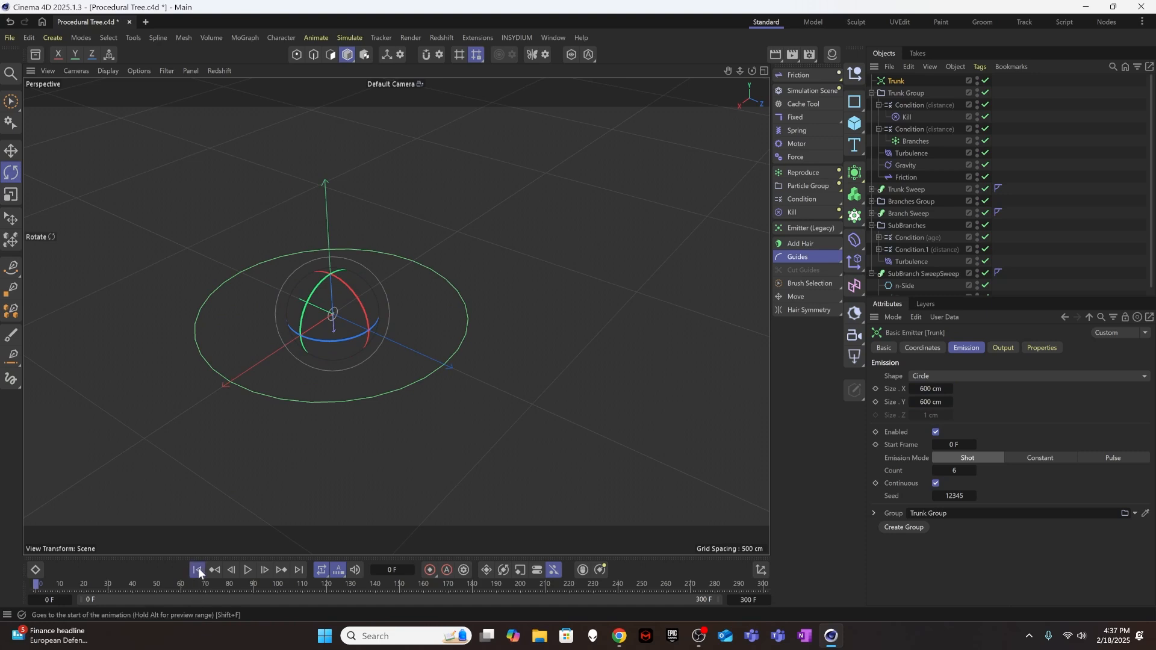
click(248, 570)
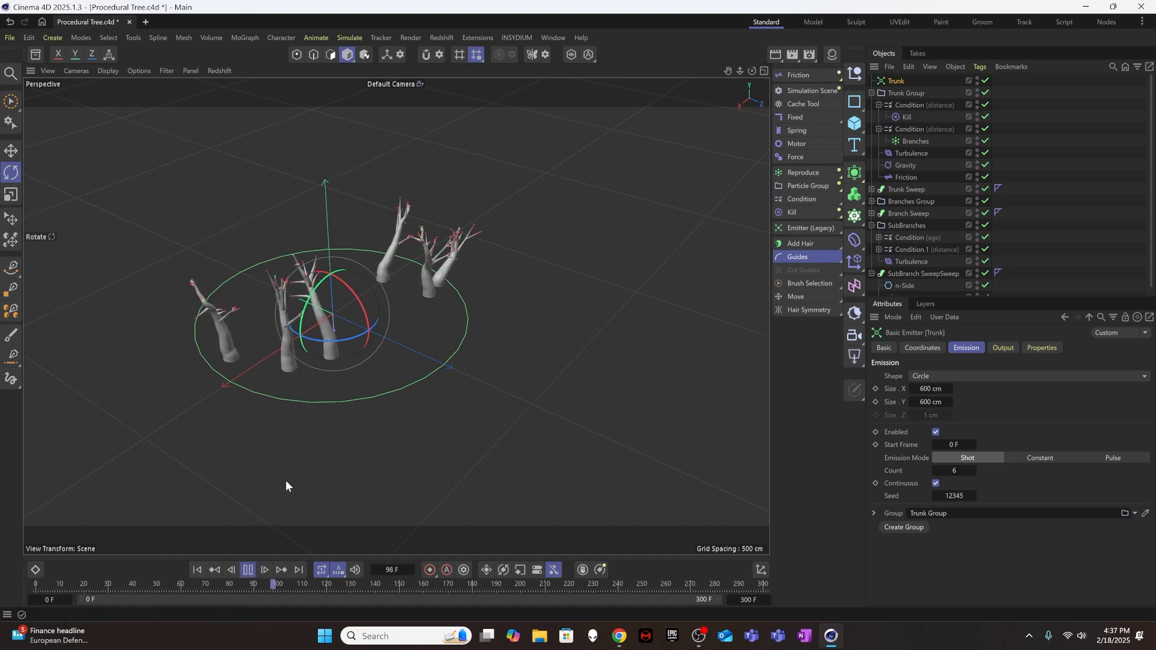
alt+drag(315, 328, 338, 301)
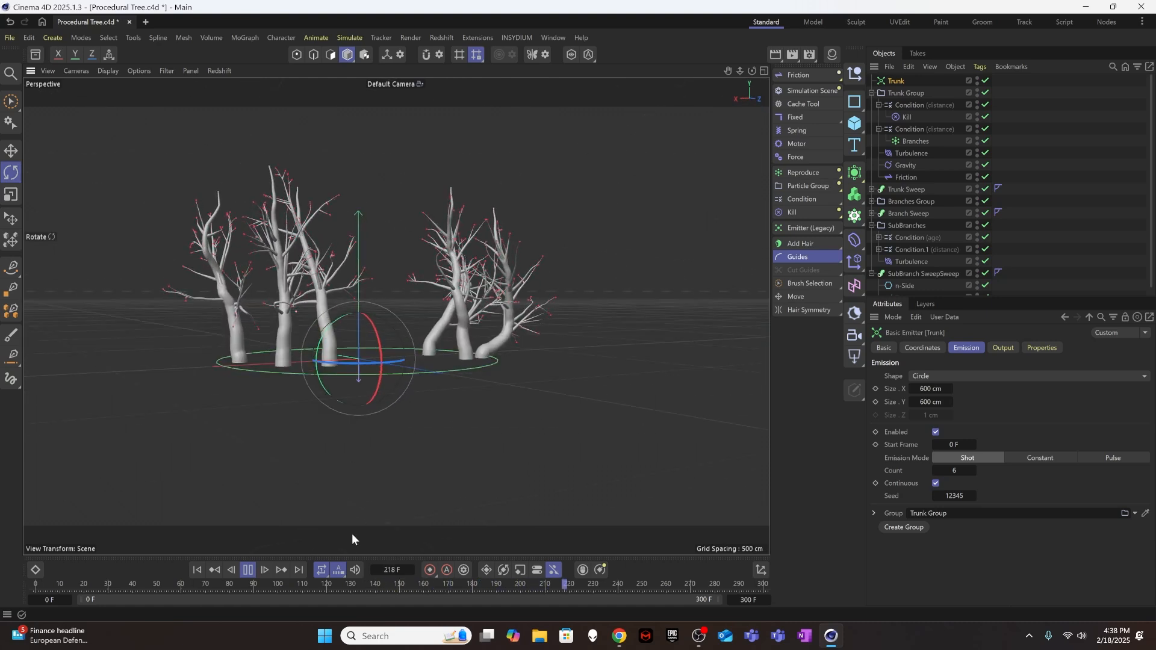
click(248, 570)
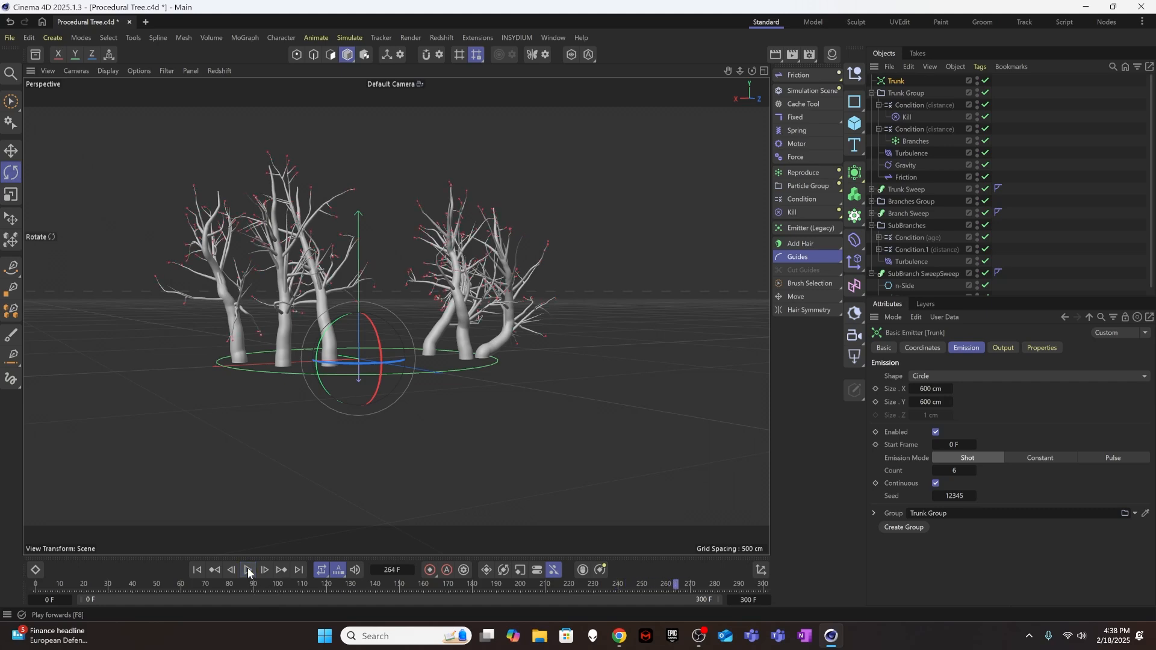
alt+drag(385, 366, 325, 350)
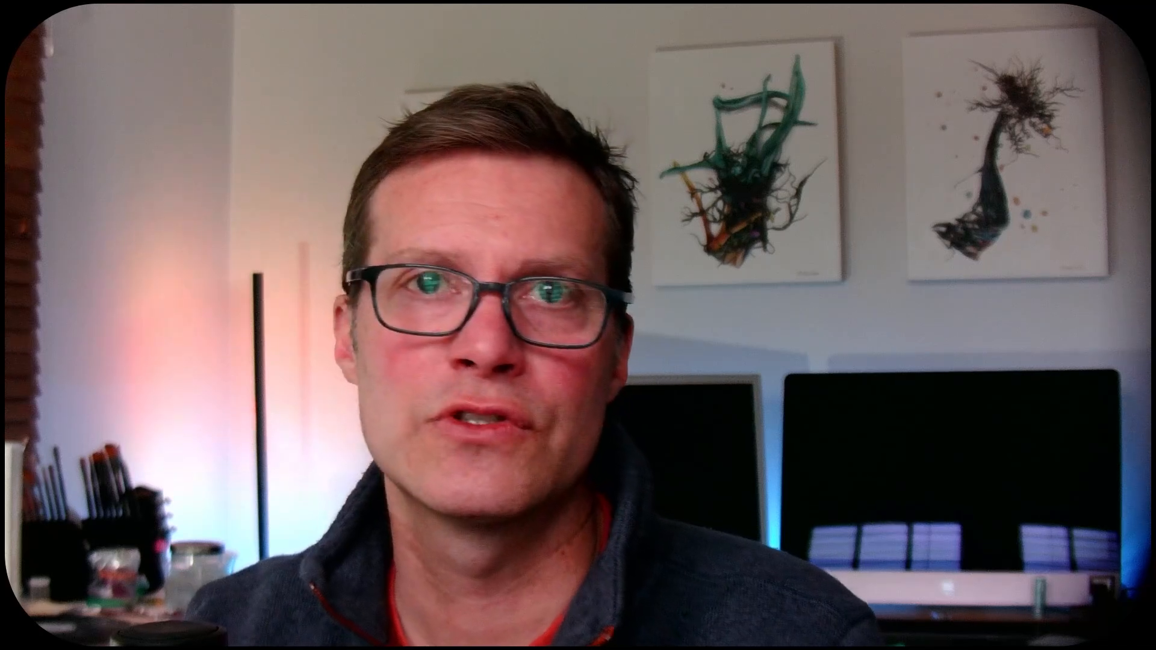